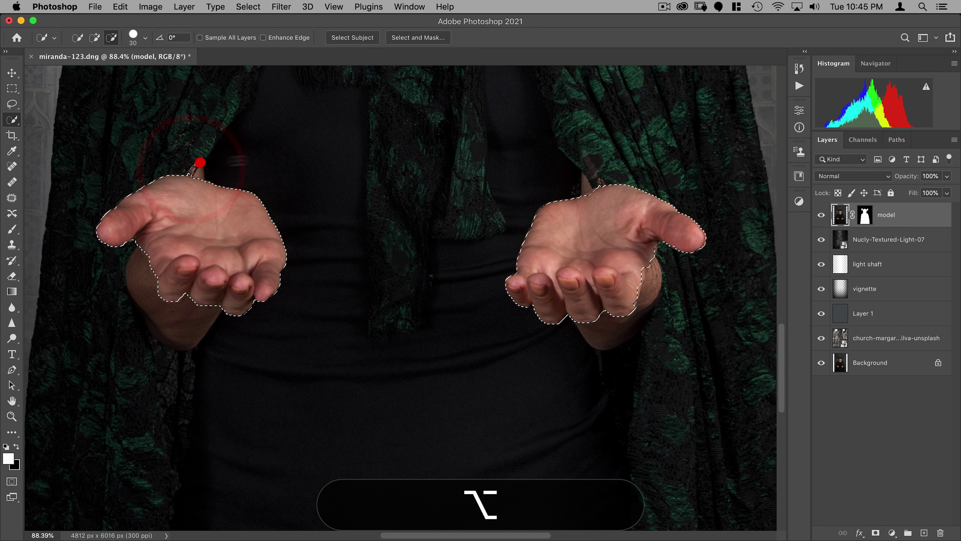
- Refine the hands selection in Select and Mask with Smart Radius and copy the hands to a new layer
left_click(417, 40)
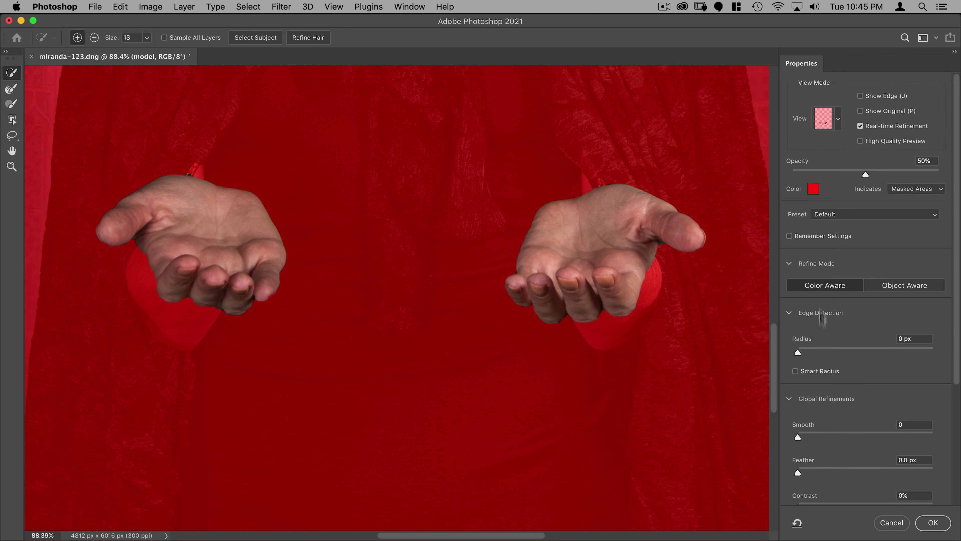
left_click(804, 370)
left_click(934, 523)
key("super+j")
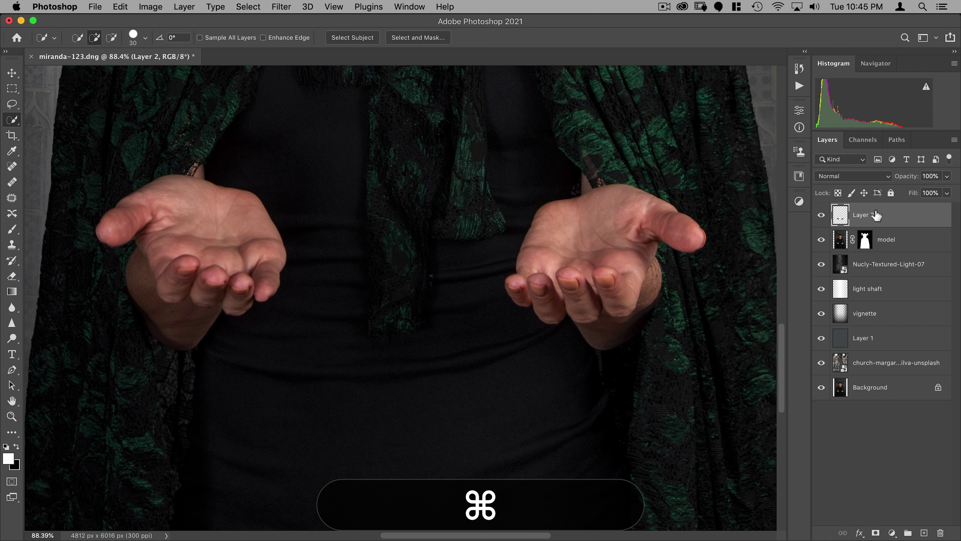
- Rename the new layer containing the copied hands as "hands"
double_click(863, 215)
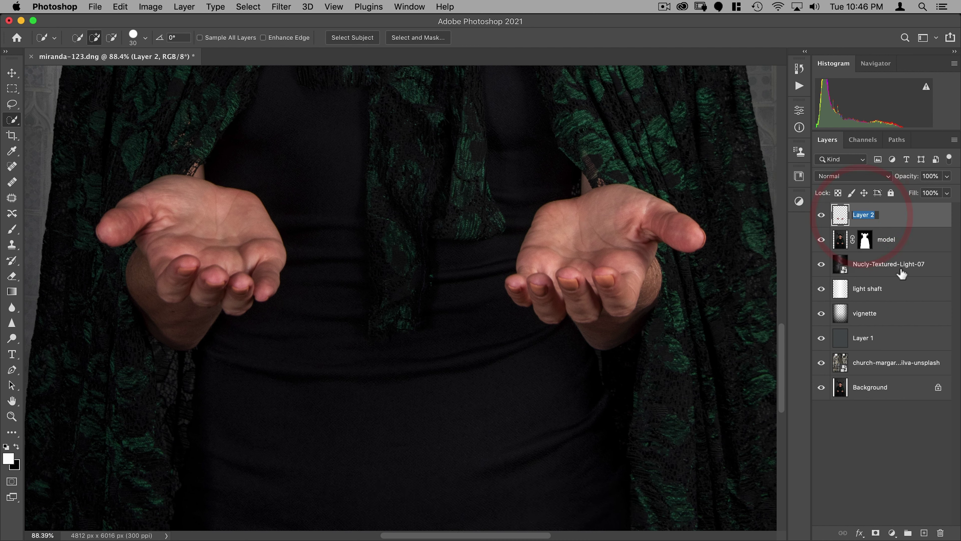
type("hands")
key("Return")
- Open the horns-blake-weyland-unsplash.jpg image from the assets folder as a separate document
key("v")
key("super+0")
key("super+o")
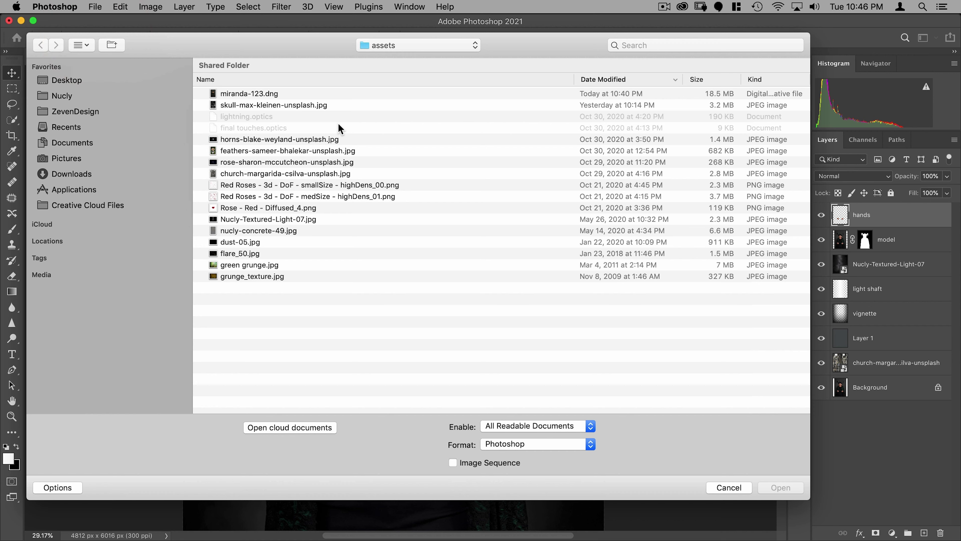
left_click(242, 139)
key("Return")
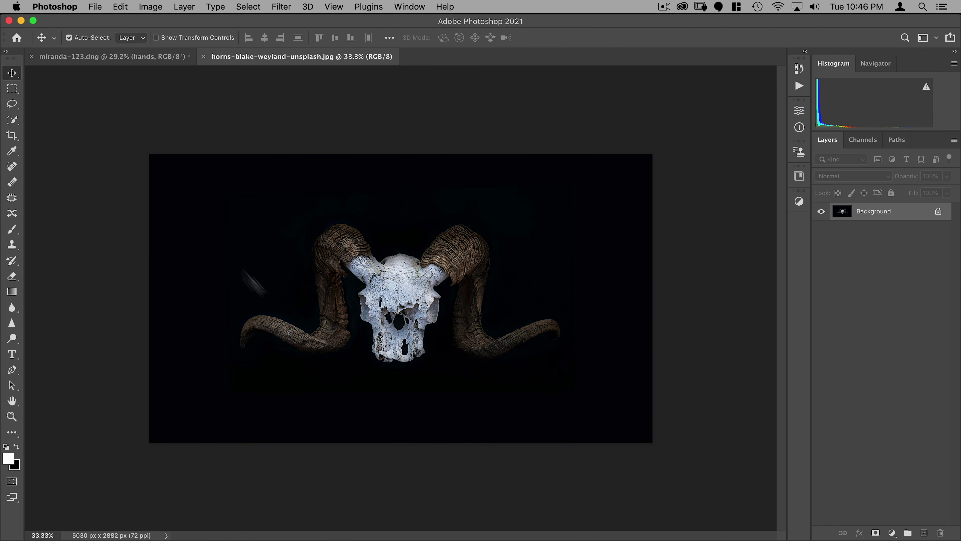
- Load the saved "clippimg" path as a selection around the ram horns
left_click(896, 140)
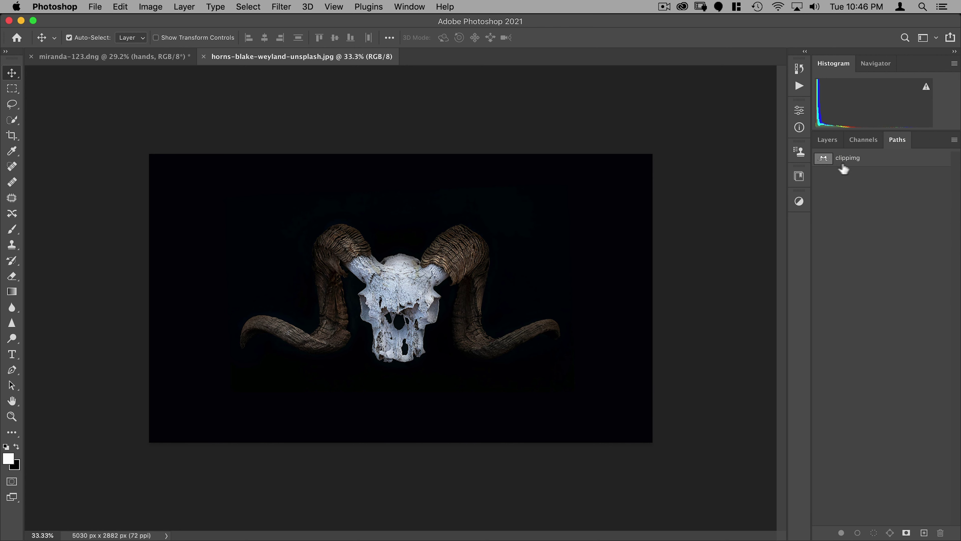
left_click(823, 161, "super")
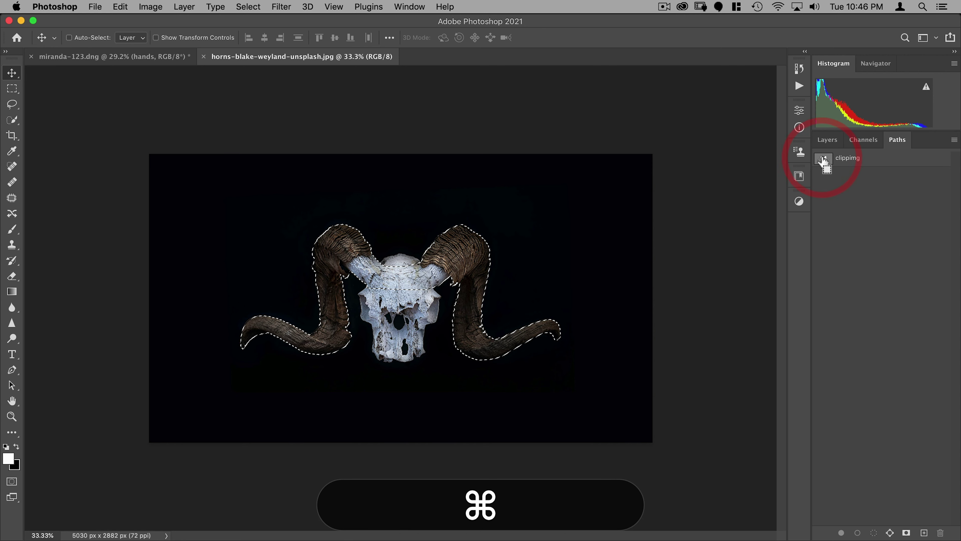
left_click(827, 140)
- Refine the horn selection in Select and Mask with Smart Radius and a 2 px radius, and copy the horns to a new layer
left_click(11, 104)
left_click(271, 37)
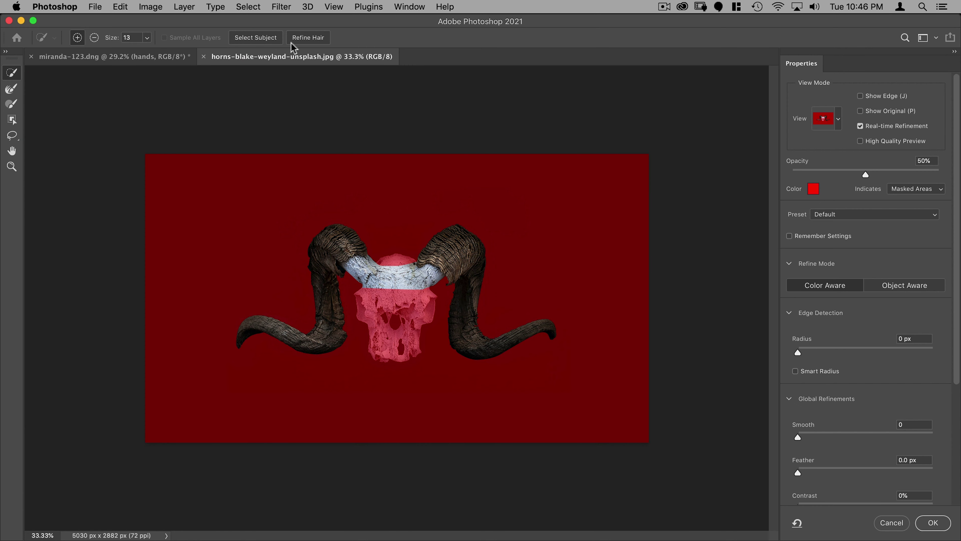
left_click(795, 371)
left_click(807, 352)
left_click(811, 353)
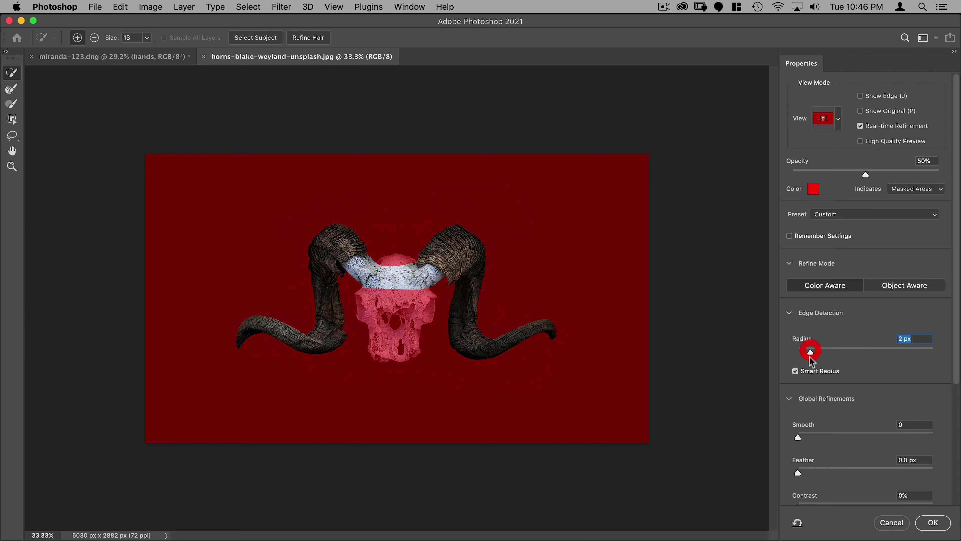
left_click(935, 523)
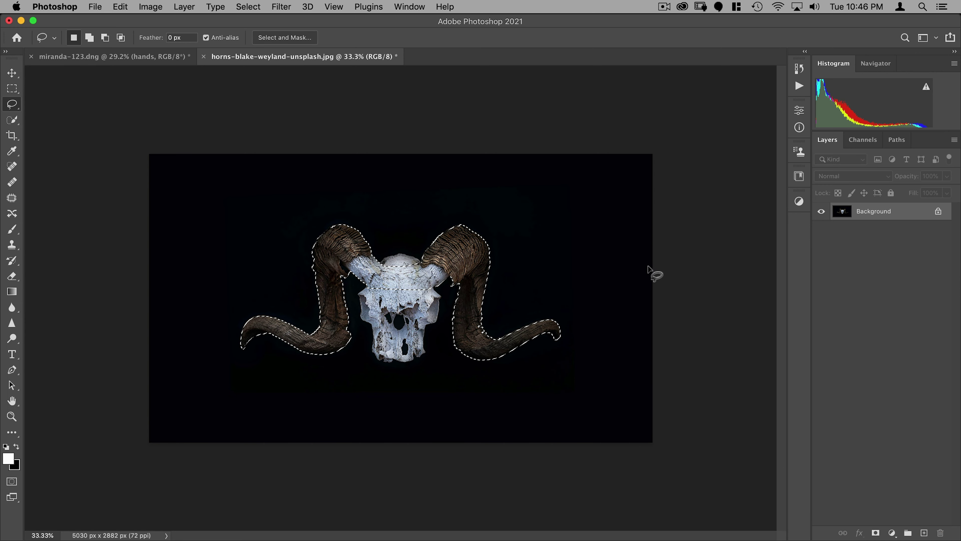
key("cmd+j")
- Hide the Background layer and cut the right half of the horns onto its own layer using a rectangular selection
left_click(821, 229)
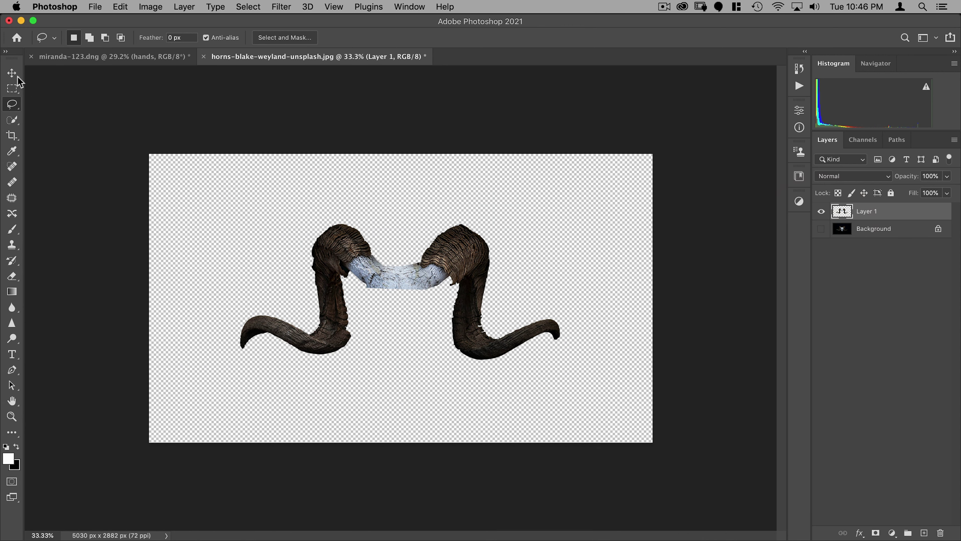
left_click(12, 88)
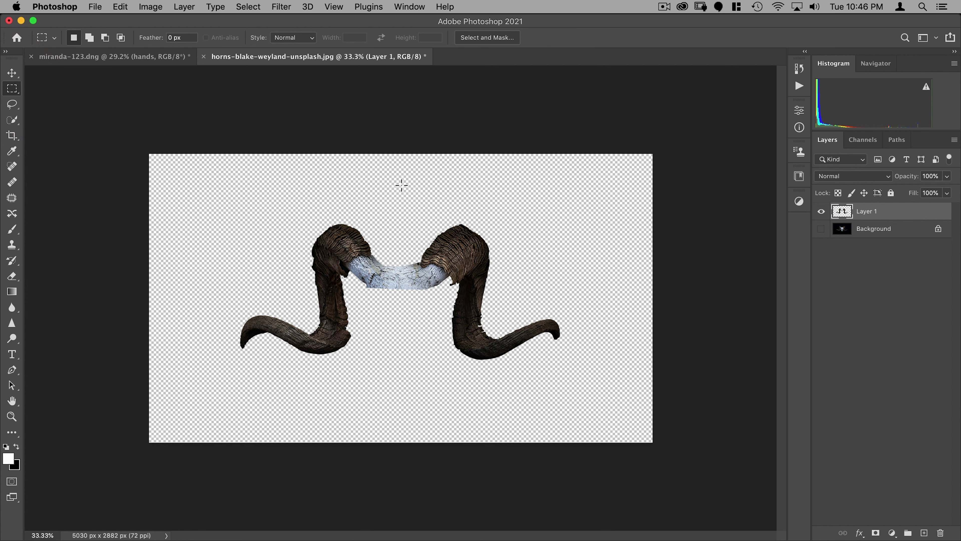
left_click_drag(401, 184, 582, 387)
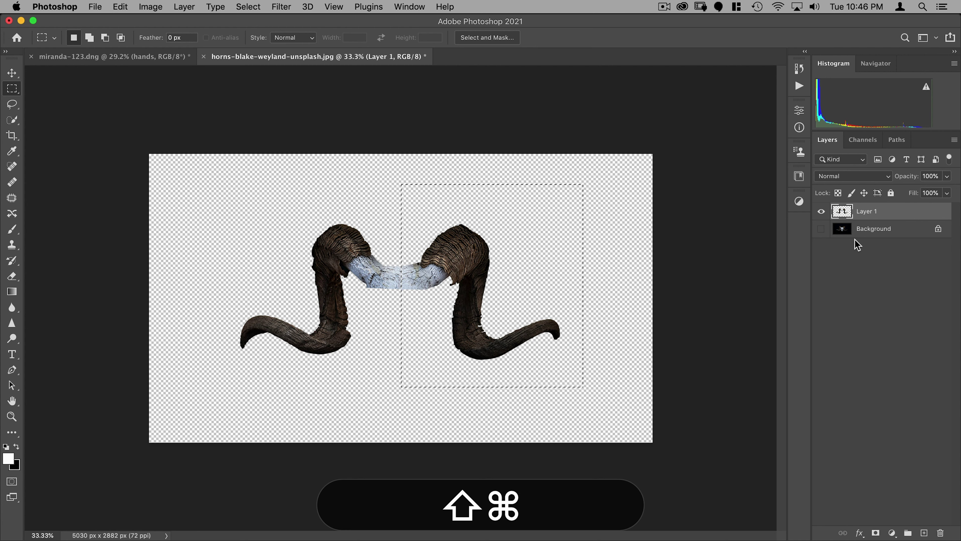
key("shift+super+j")
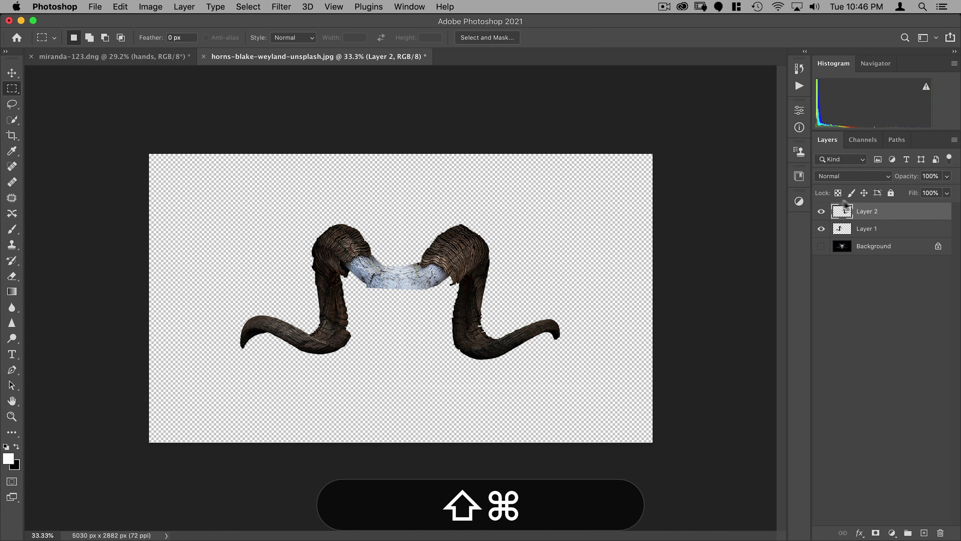
left_click(822, 212)
left_click(822, 212)
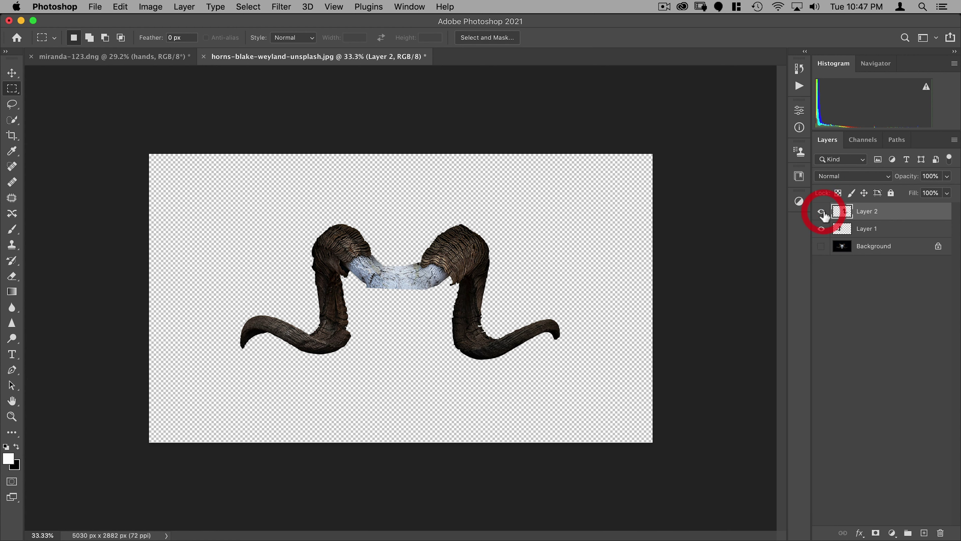
left_click(822, 213)
left_click(821, 212)
- Rename the two separated horn layers as "right horn" and "left horn"
double_click(867, 211)
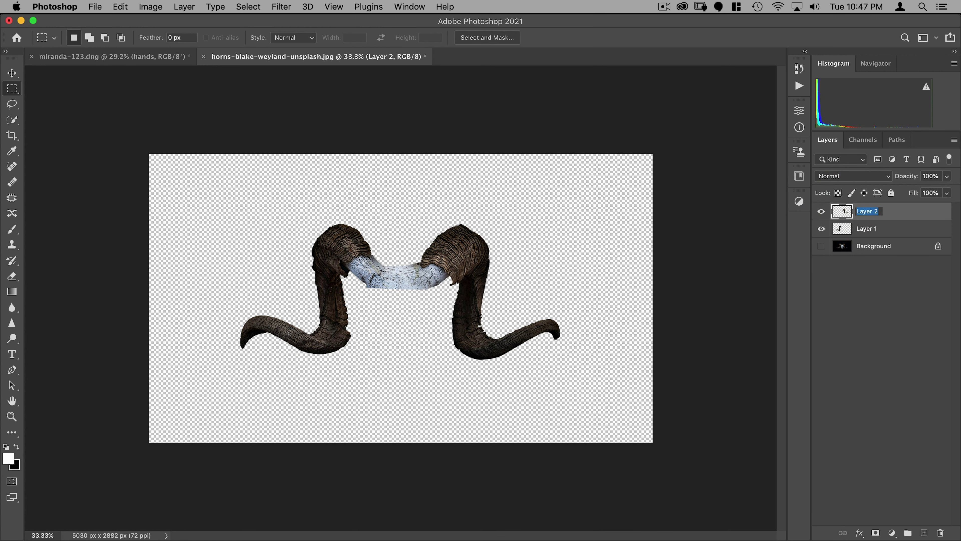
type("right horn")
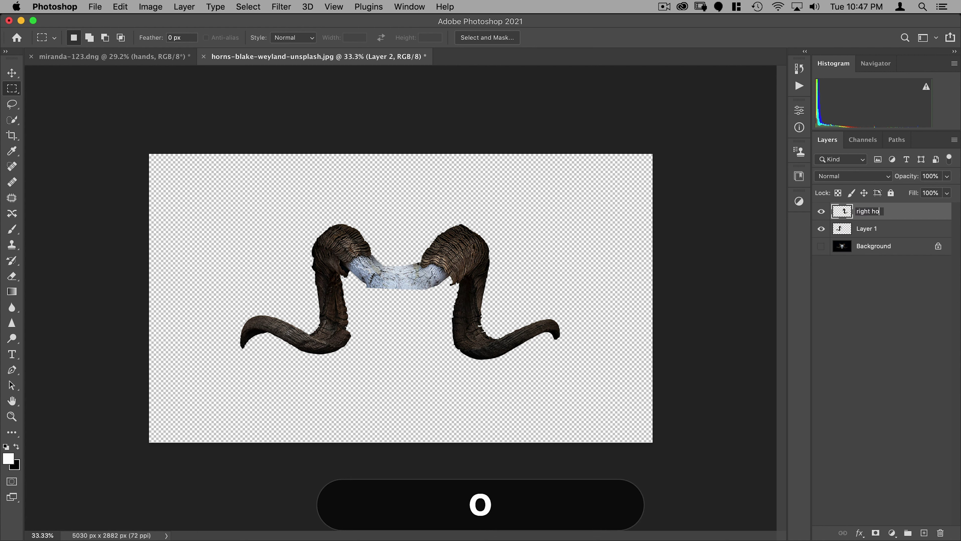
key("Return")
double_click(864, 229)
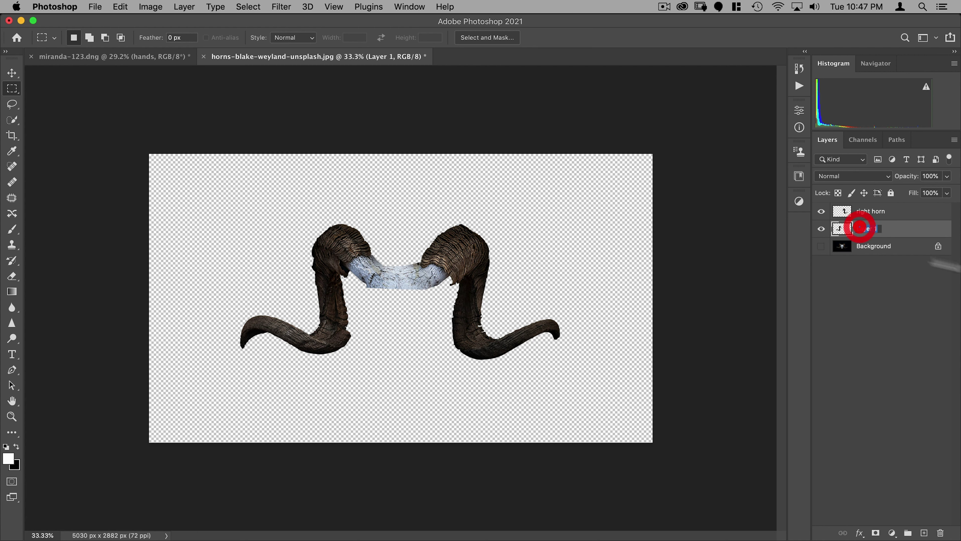
type("left horn")
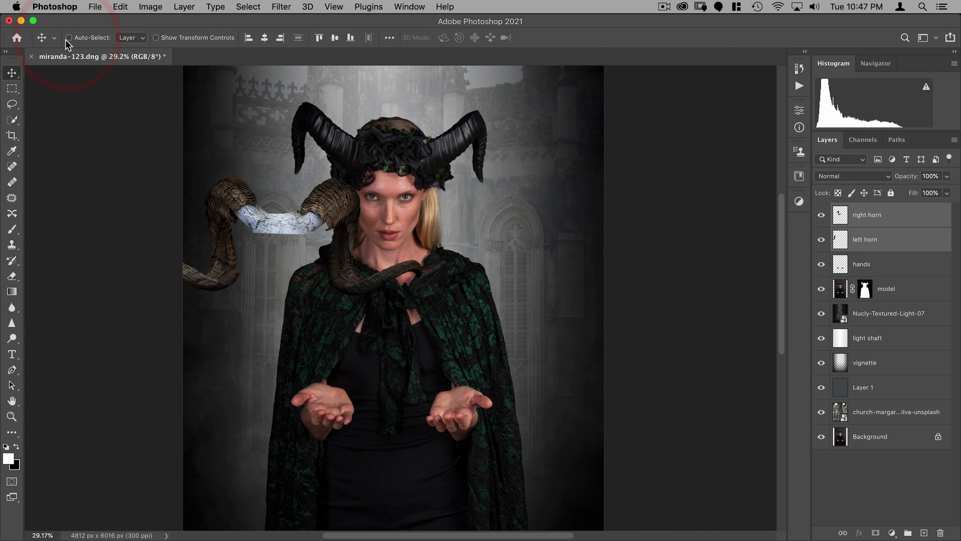
- Turn off layer Auto-Select and move both horn layers together onto the model's head
left_click(68, 37)
key("super")
left_click_drag(217, 369, 315, 271)
scroll(415, 114, "up", 10)
- Position the left horn and the right horn individually over the model's original black horns, on either side of the rose headpiece
left_click(865, 240)
left_click_drag(227, 144, 163, 205)
left_click(867, 215)
left_click_drag(442, 138, 511, 193)
- Target the model layer's mask and set up a Soft Round brush with 100% hardness and a 57 px size
scroll(461, 208, "down", 5)
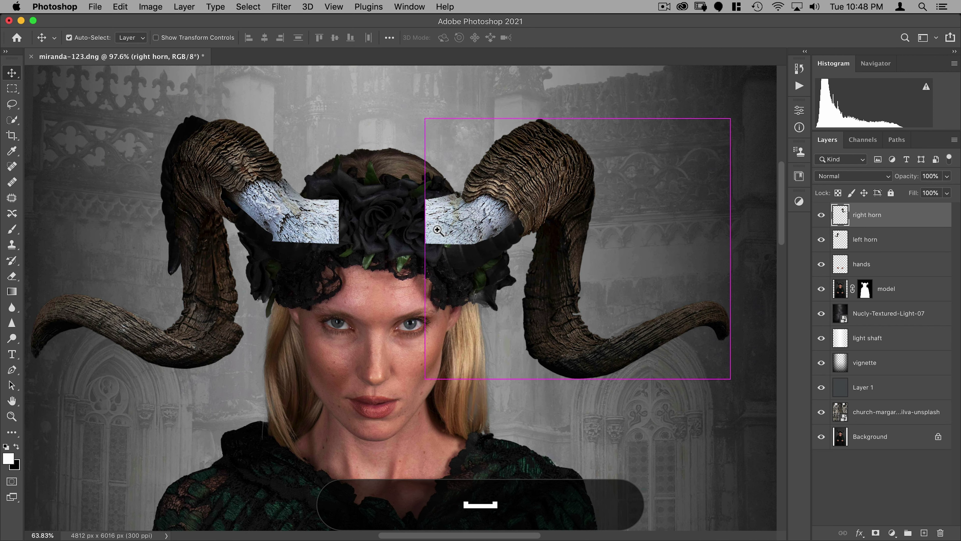
scroll(438, 229, "left", 3)
left_click(474, 221, "super")
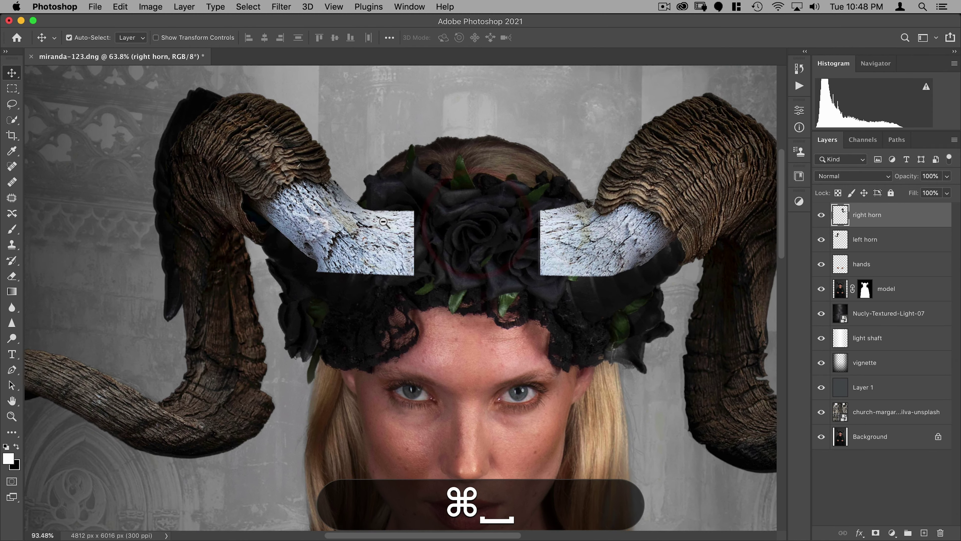
left_click_drag(384, 221, 301, 220)
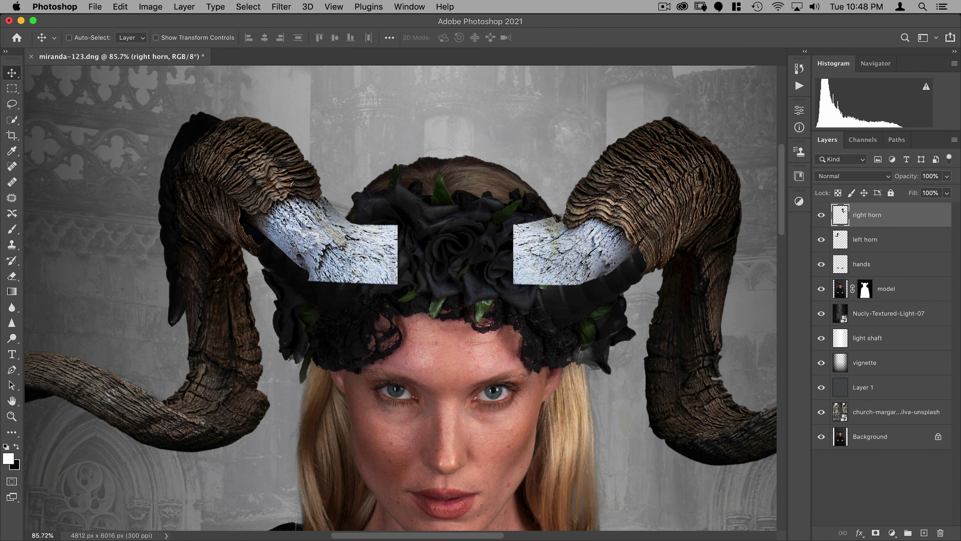
left_click(864, 289)
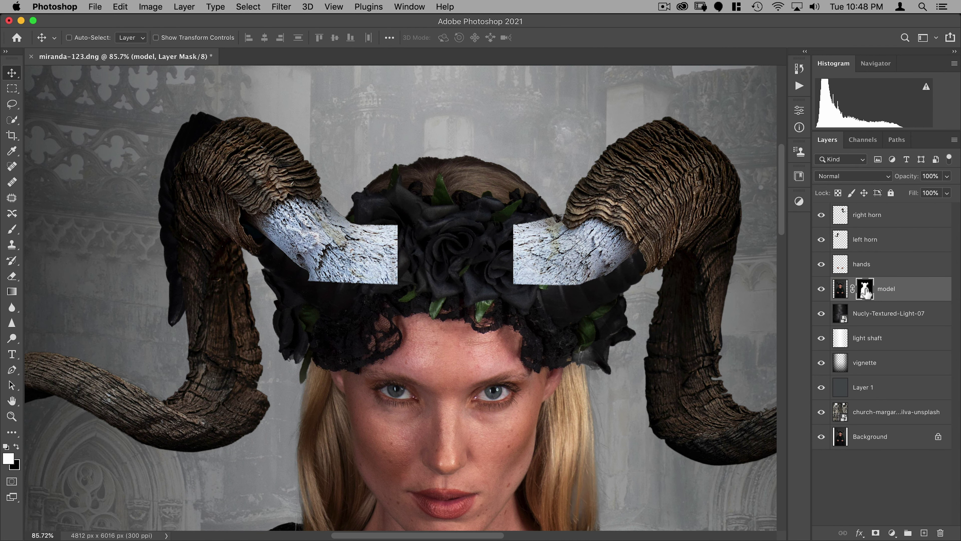
left_click(865, 290)
key("b")
right_click(112, 176)
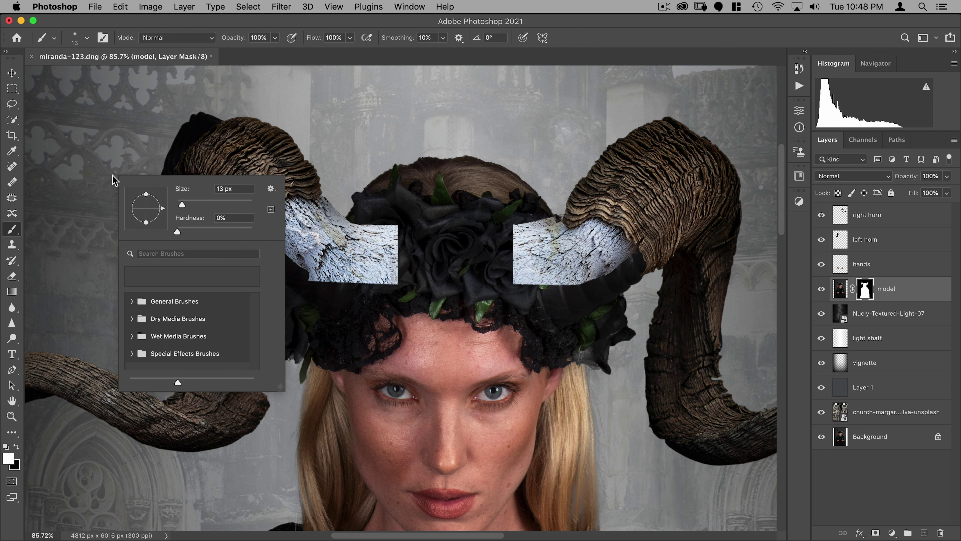
left_click(132, 300)
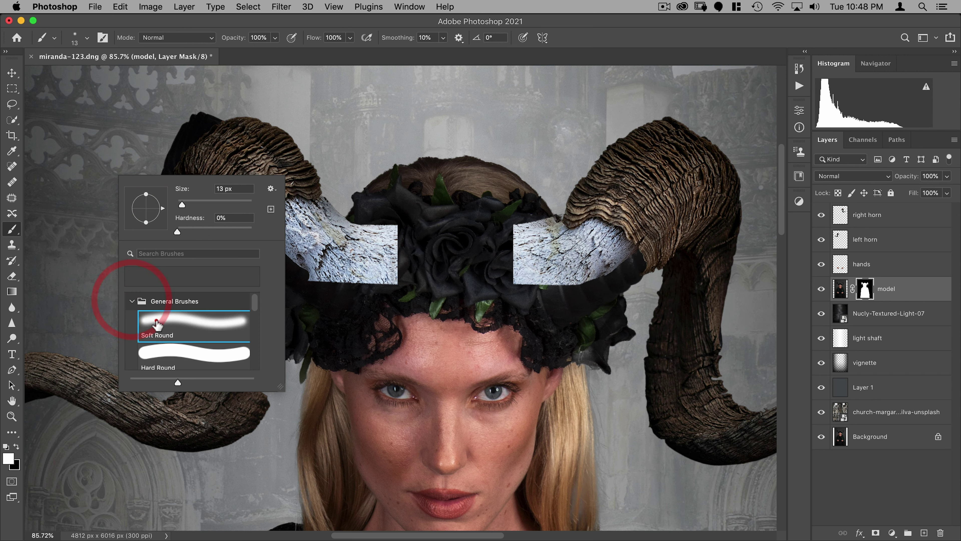
left_click(163, 327)
left_click_drag(179, 232, 301, 223)
left_click_drag(184, 204, 198, 205)
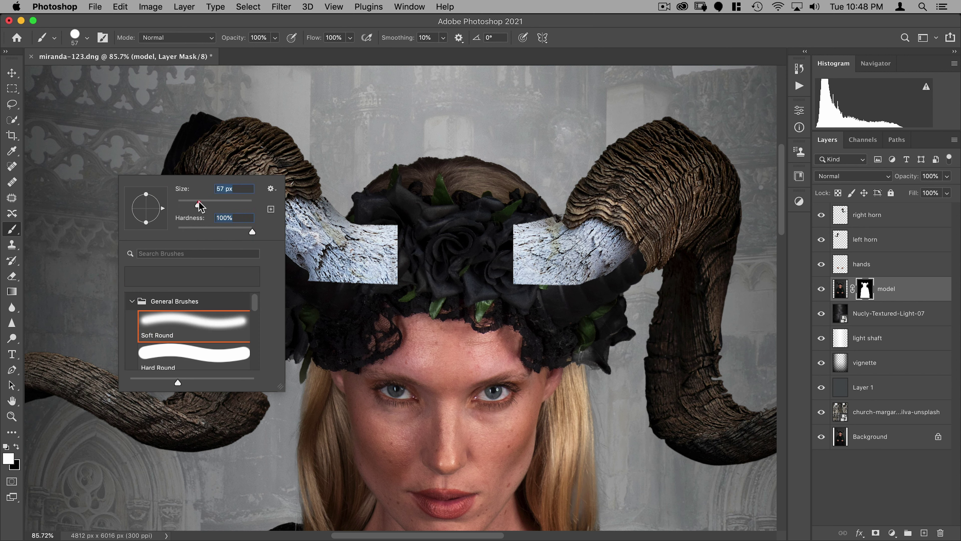
left_click(187, 61)
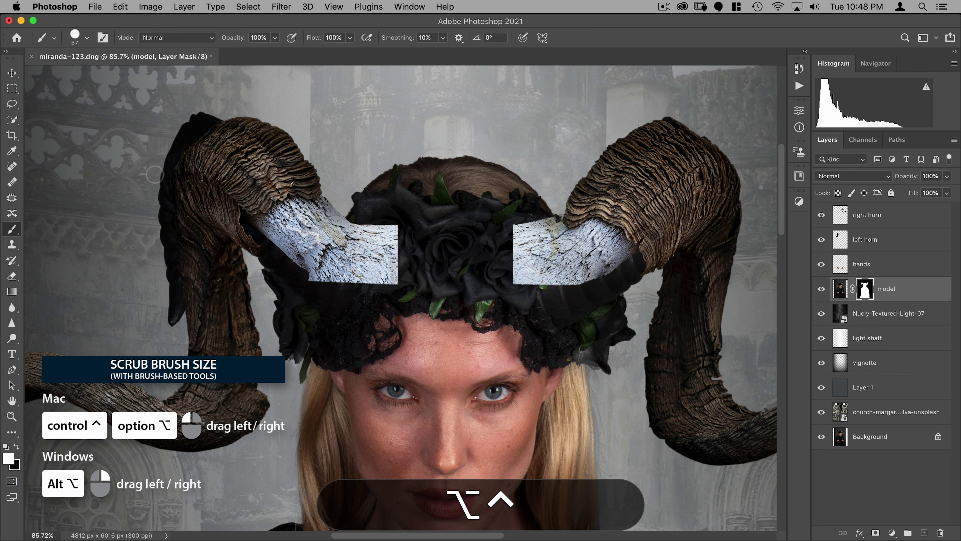
- Enlarge the brush to about 297 px and paint black on the model's mask to hide the original horn behind the left ram horn
mouse_move(156, 174)
left_mouse_down()
mouse_move(224, 179)
mouse_move(184, 175)
mouse_move(201, 178)
left_mouse_up()
key("x")
mouse_move(202, 178)
left_mouse_down()
mouse_move(177, 265)
mouse_move(220, 118)
mouse_move(184, 150)
mouse_move(170, 209)
mouse_move(178, 299)
left_mouse_up()
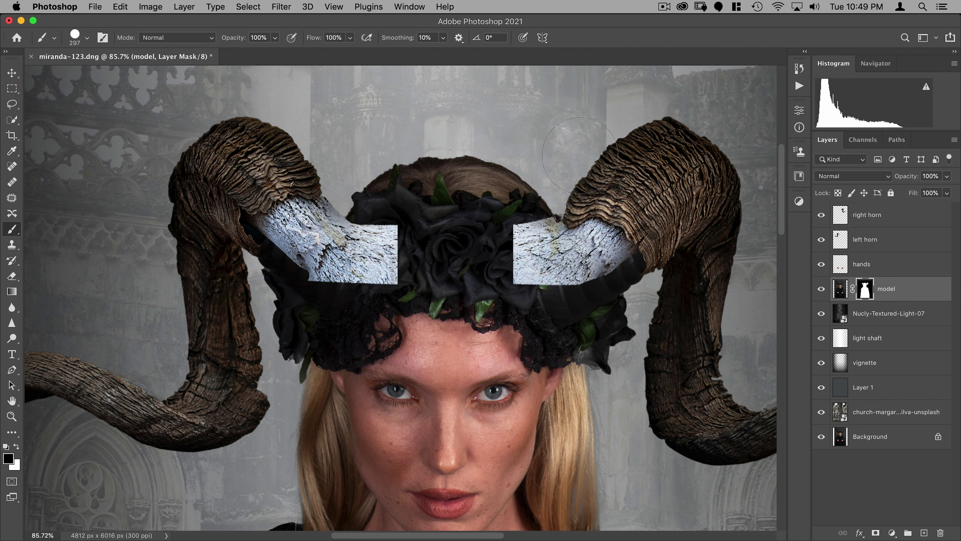
- Add a layer mask to the right horn layer and paint black over the white skull bone at the horn's base
key("space")
left_click_drag(674, 238, 554, 216)
left_click(868, 214)
left_click(876, 533)
left_click_drag(405, 258, 428, 259)
left_click_drag(412, 185, 414, 253)
mouse_move(466, 185)
left_mouse_down()
mouse_move(454, 185)
mouse_move(508, 189)
mouse_move(546, 229)
mouse_move(469, 257)
mouse_move(414, 290)
mouse_move(412, 332)
left_mouse_up()
- Lasso the ridged section near the right horn's base, intersect the selection with the layer's pixels, and copy it to a new layer
key("space")
key("l")
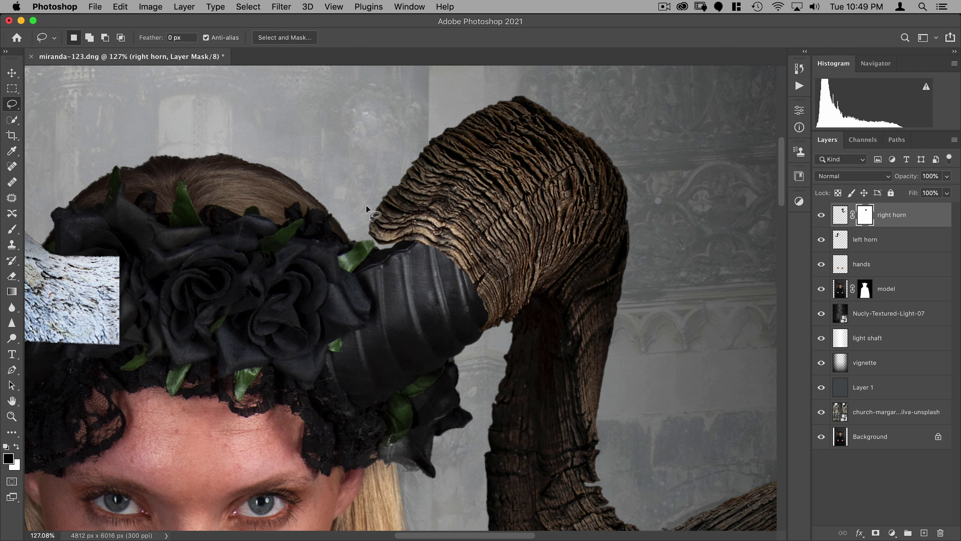
mouse_move(367, 206)
left_mouse_down()
mouse_move(383, 228)
mouse_move(424, 229)
mouse_move(464, 254)
mouse_move(489, 332)
mouse_move(550, 284)
mouse_move(574, 245)
mouse_move(585, 190)
mouse_move(577, 157)
mouse_move(525, 105)
mouse_move(477, 94)
mouse_move(397, 128)
left_mouse_up()
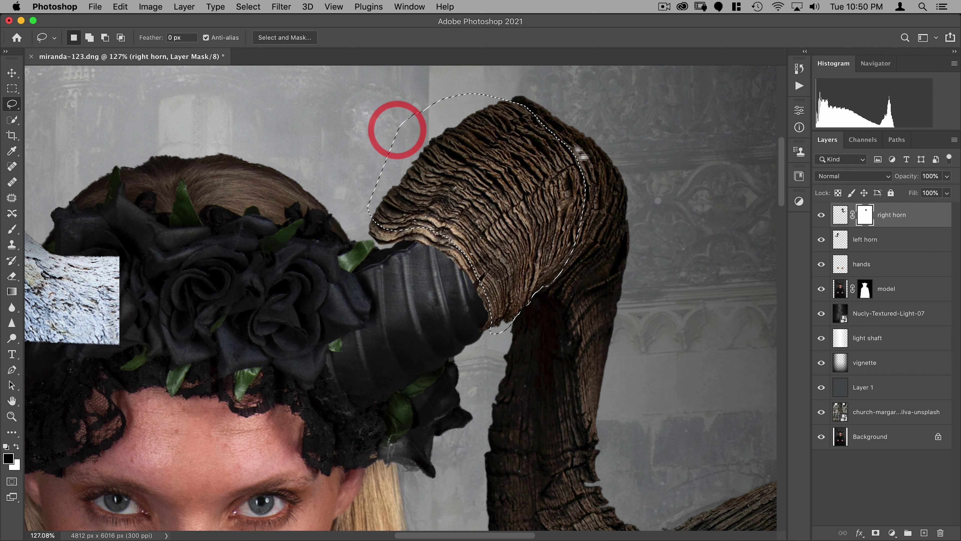
left_click(839, 215, "alt+shift+super")
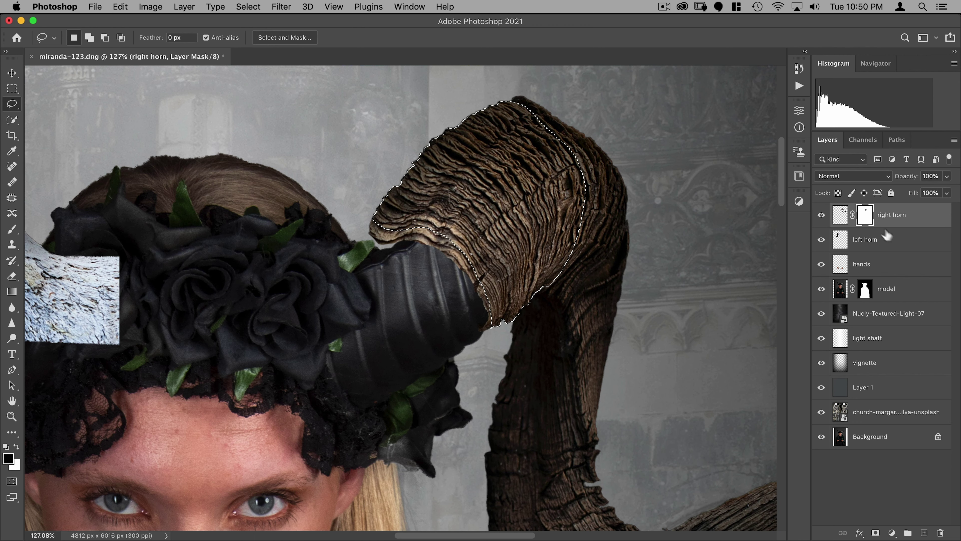
left_click(839, 217)
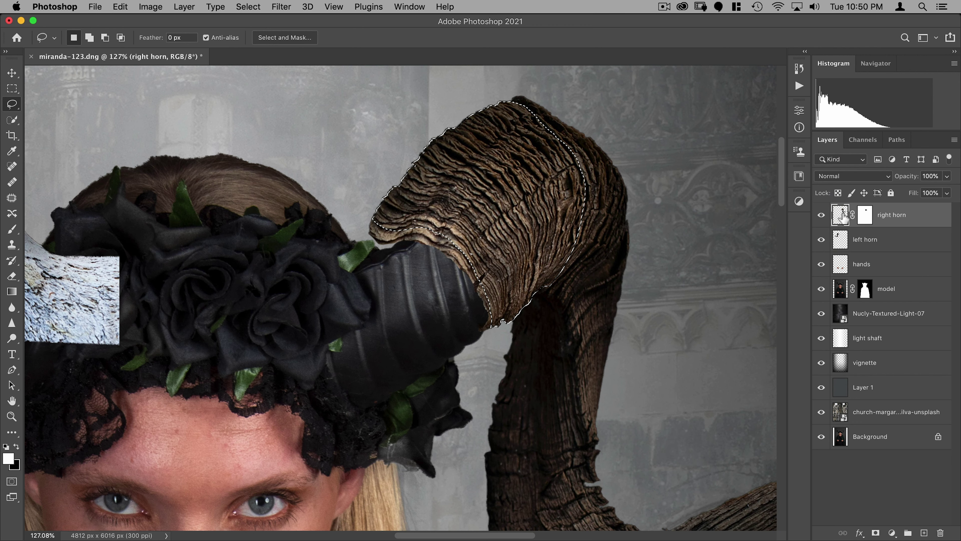
key("super+j")
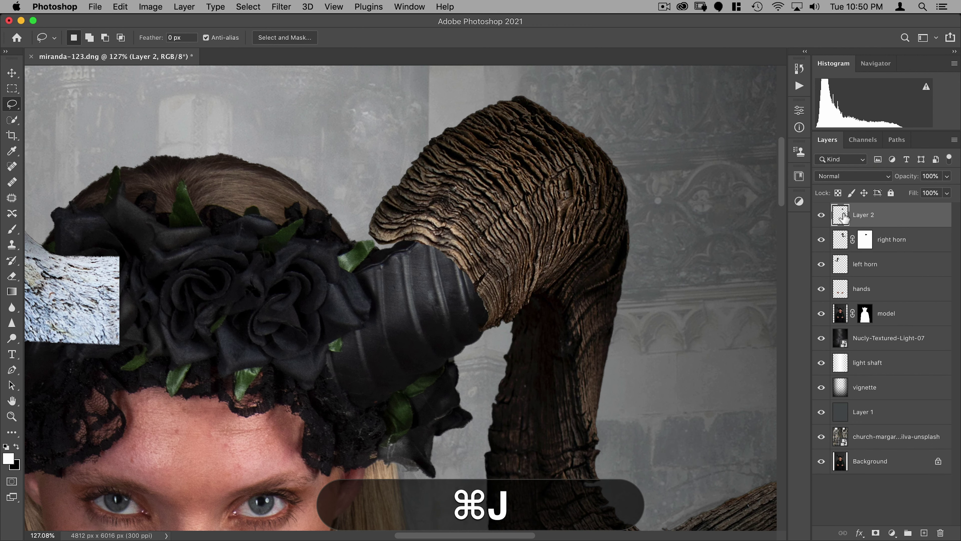
- Reposition the copied ridged section on the right horn and mask it to a lassoed area
key("v")
mouse_move(522, 211)
left_mouse_down()
mouse_move(519, 231)
mouse_move(510, 221)
mouse_move(536, 185)
mouse_move(526, 195)
mouse_move(541, 198)
mouse_move(538, 178)
mouse_move(540, 189)
left_mouse_up()
key("space")
scroll(442, 264, "up", 3)
key("l")
mouse_move(575, 233)
left_mouse_down()
mouse_move(506, 296)
mouse_move(405, 350)
mouse_move(375, 350)
mouse_move(353, 331)
mouse_move(335, 288)
mouse_move(337, 258)
mouse_move(393, 212)
mouse_move(393, 193)
mouse_move(366, 151)
mouse_move(367, 103)
mouse_move(408, 64)
mouse_move(524, 96)
mouse_move(578, 140)
mouse_move(584, 202)
left_mouse_up()
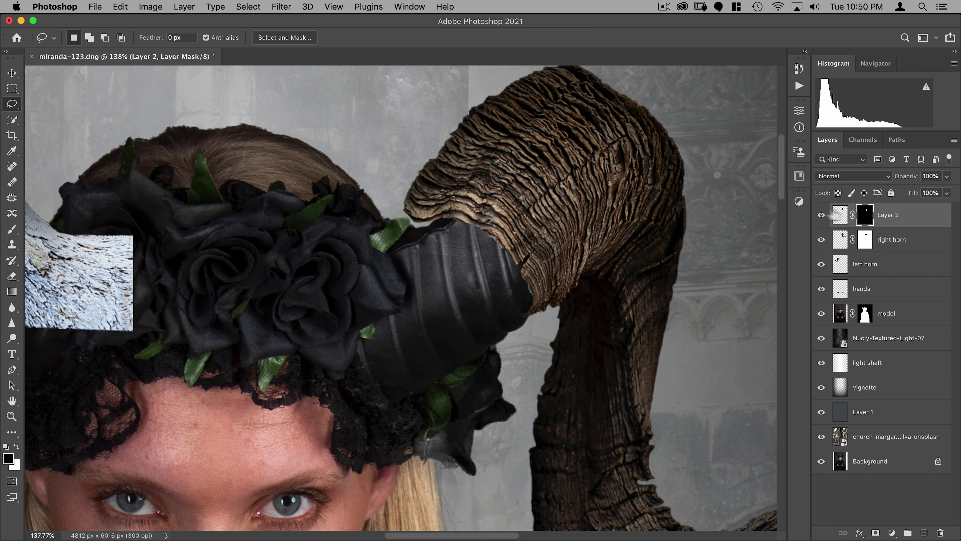
left_click(840, 215)
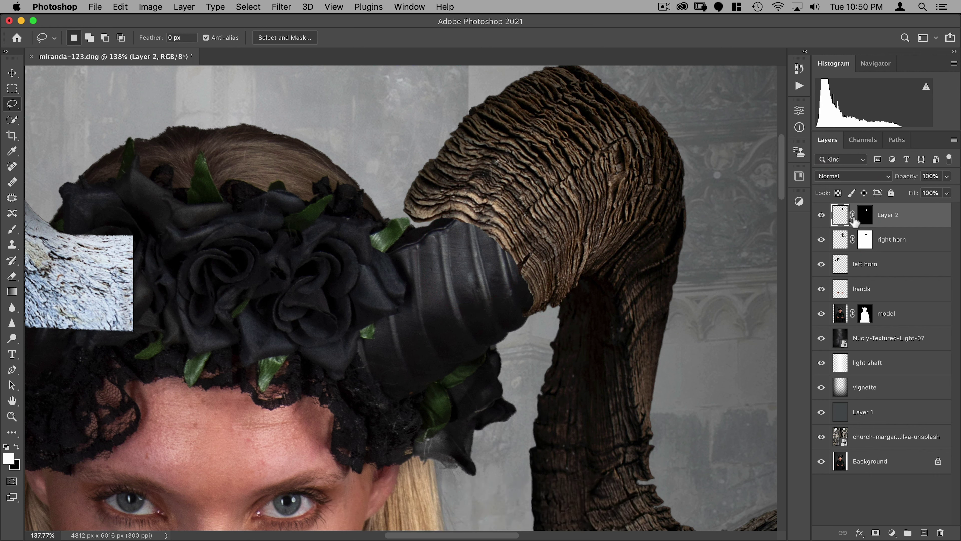
- Unlink the mask from the Layer 2 horn texture and get ready to move its pixels independently
left_click(852, 215)
left_click(13, 71)
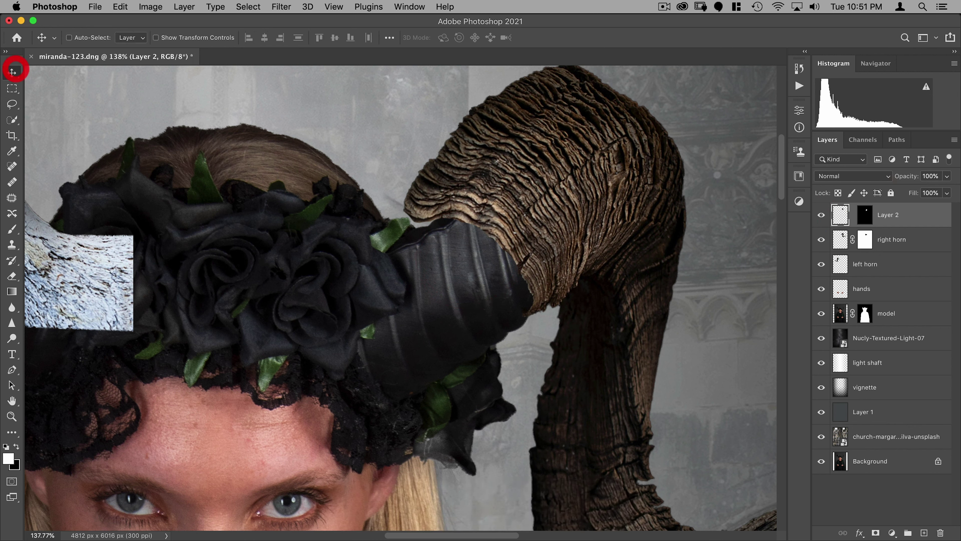
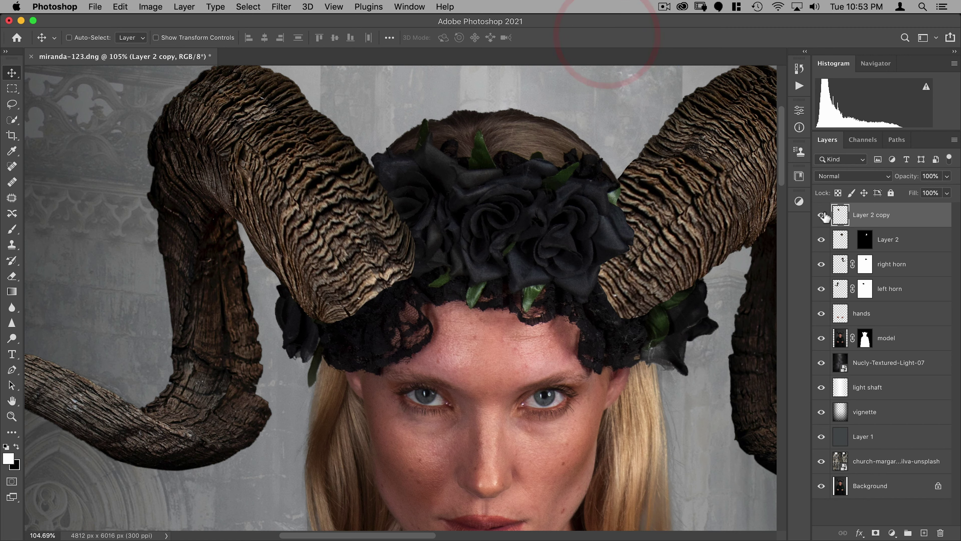
- Lasso the exposed black ridged horn base on the model's left-hand horn in the image and mask Layer 2 copy to that area
left_click(822, 214)
left_click_drag(288, 212, 401, 247)
key("l")
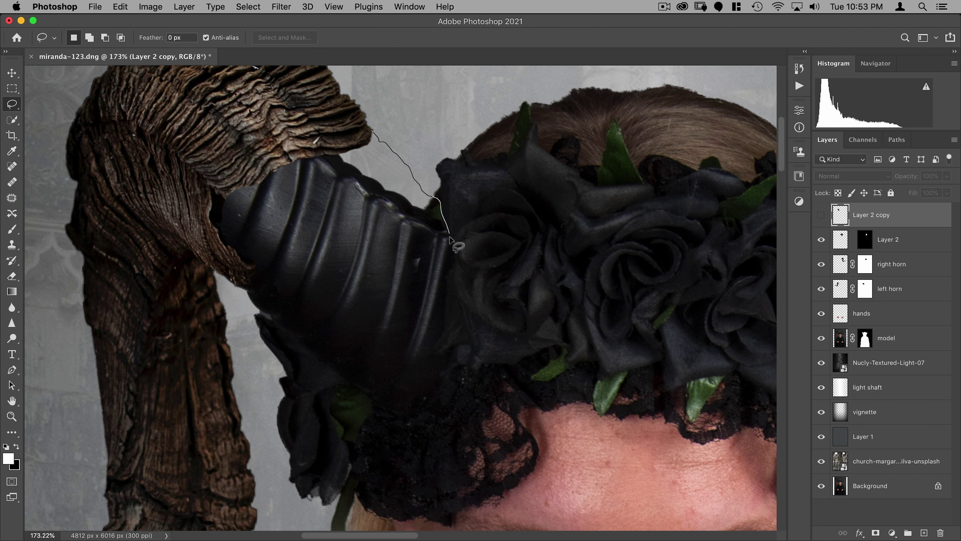
mouse_move(455, 262)
left_mouse_down()
mouse_move(466, 324)
mouse_move(419, 404)
mouse_move(384, 411)
mouse_move(399, 417)
mouse_move(270, 316)
left_mouse_up()
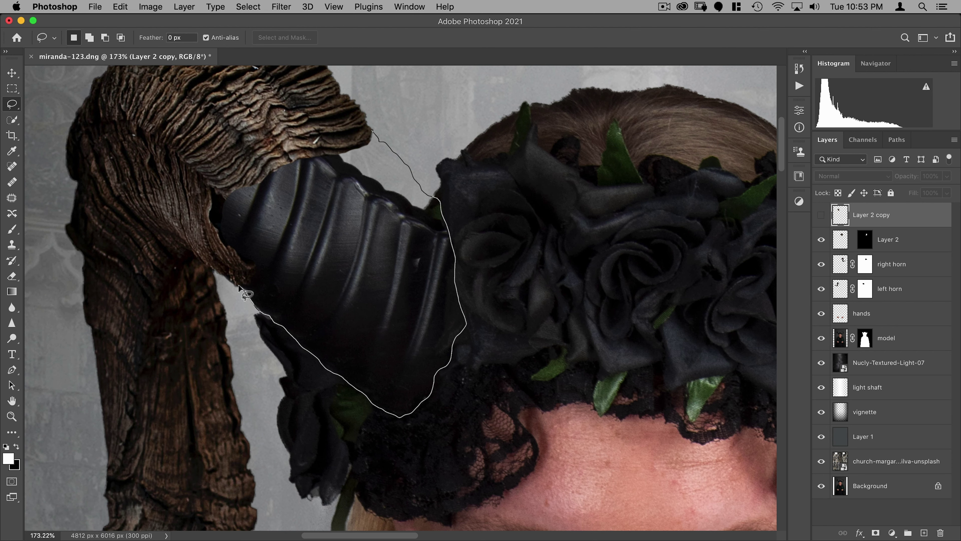
mouse_move(228, 275)
left_mouse_down()
mouse_move(207, 183)
mouse_move(233, 178)
mouse_move(289, 137)
mouse_move(366, 126)
left_mouse_up()
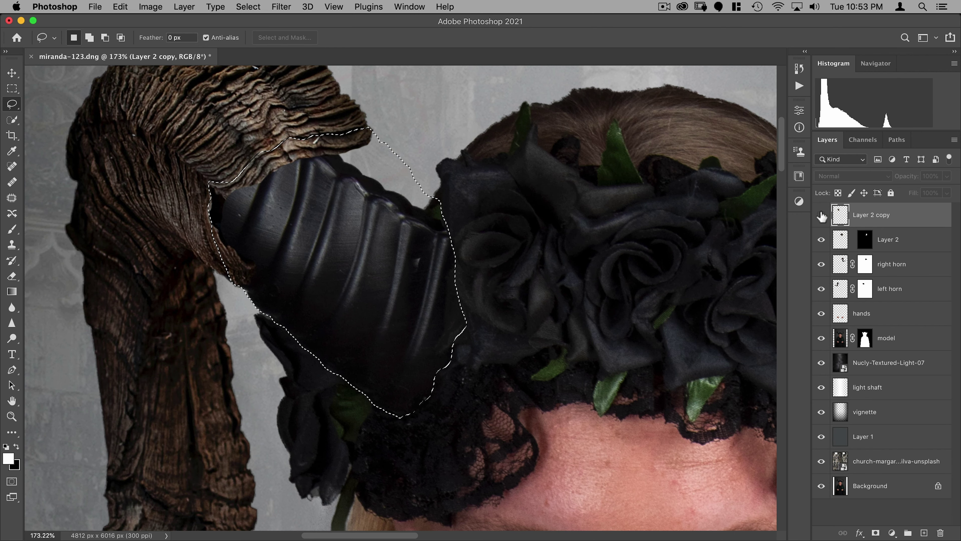
left_click(820, 215)
left_click(877, 534)
left_click_drag(477, 239, 444, 237)
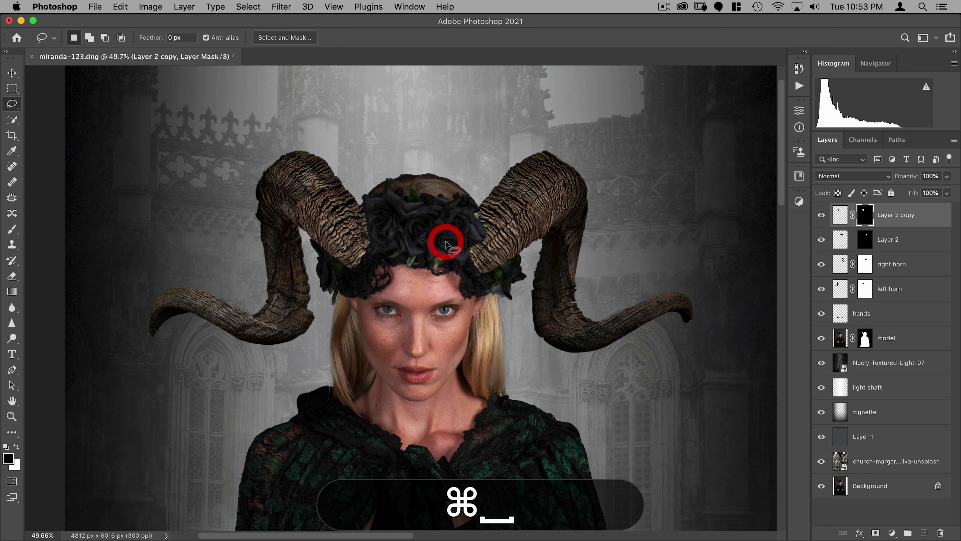
- Group the four horn layers, from Layer 2 copy down to left horn
key("v")
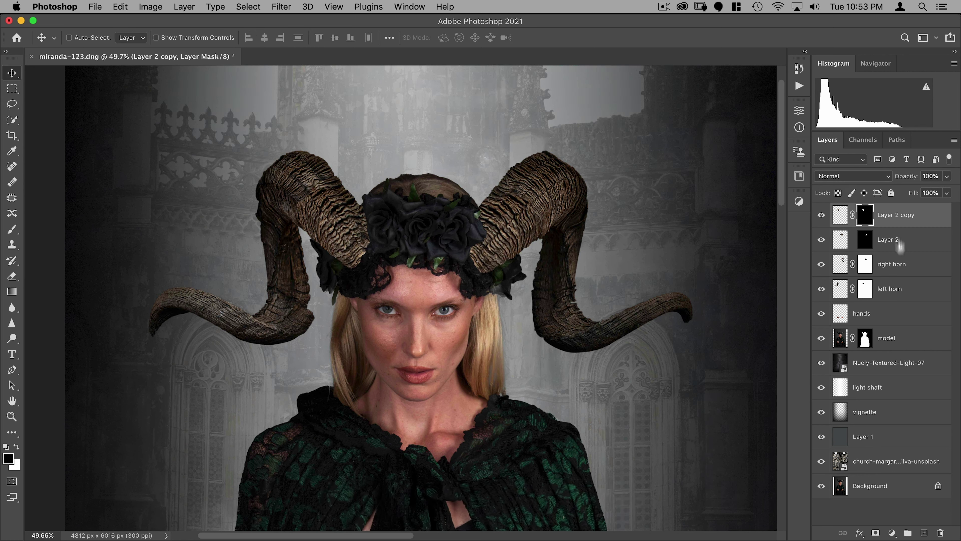
left_click(889, 290, "shift")
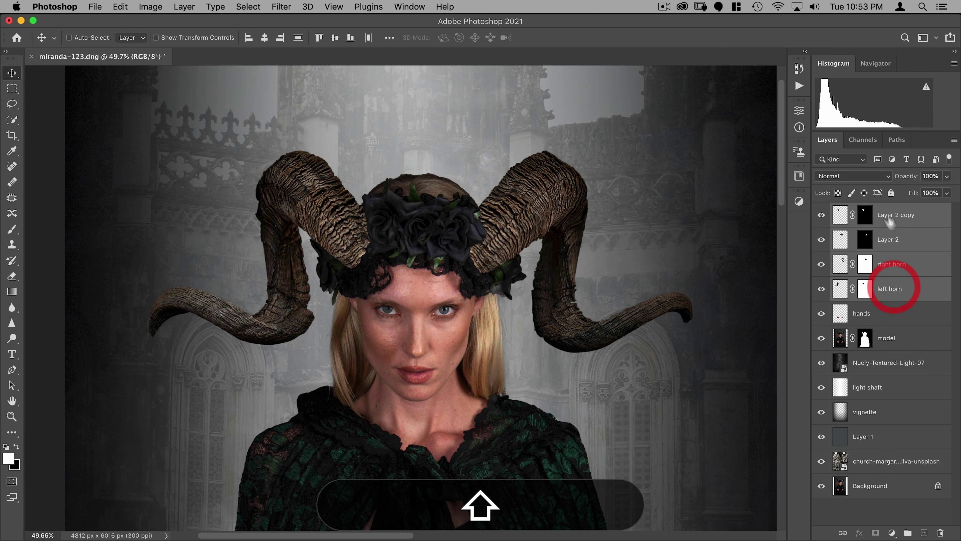
key("super")
key("super+g")
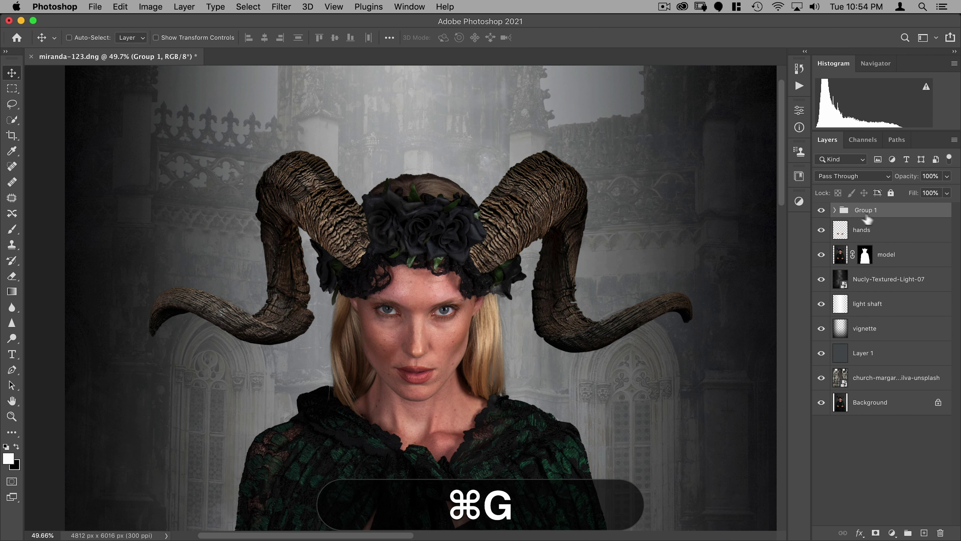
- Add a new layer named "shadows" above the horn group and clip it to the group
left_click(926, 532)
double_click(860, 214)
type("shadows")
key("Return")
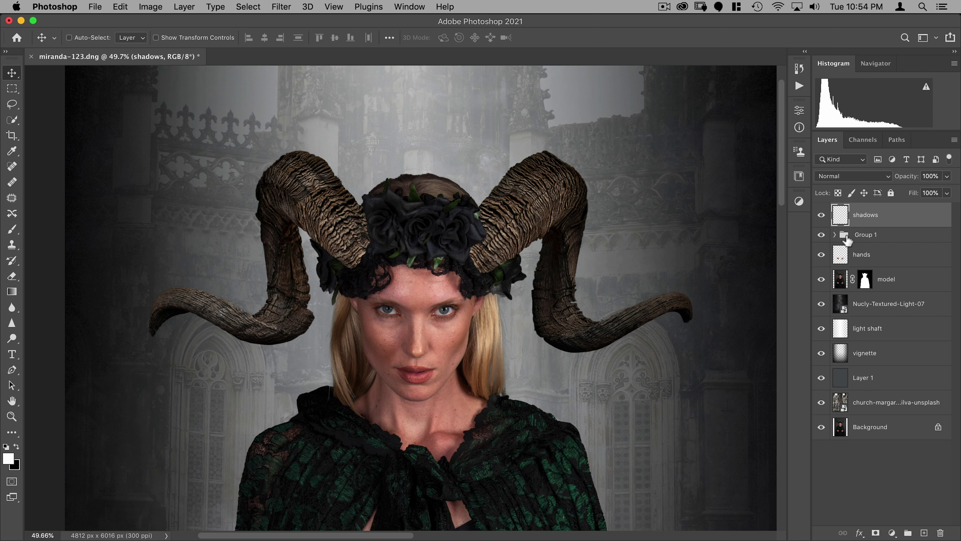
key("alt")
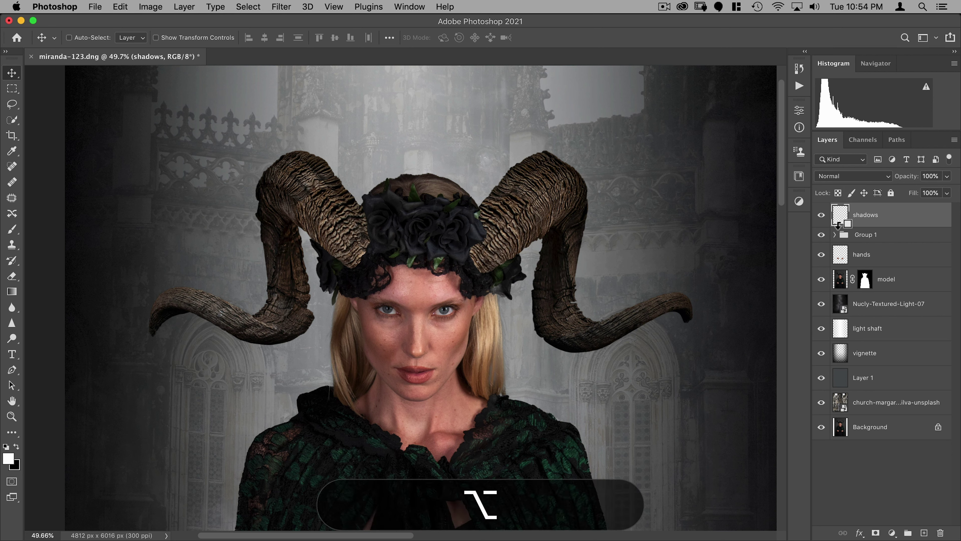
left_click(839, 225, "alt")
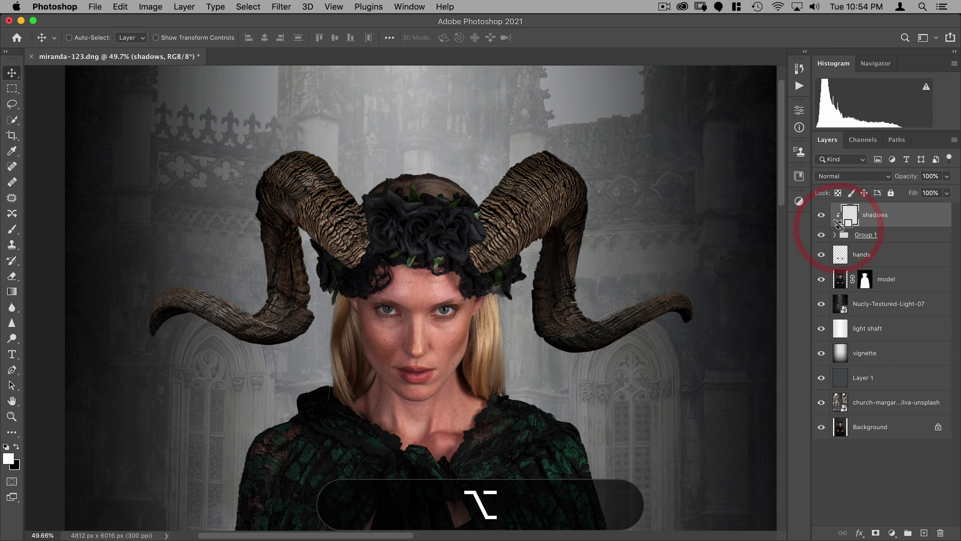
left_click(851, 216)
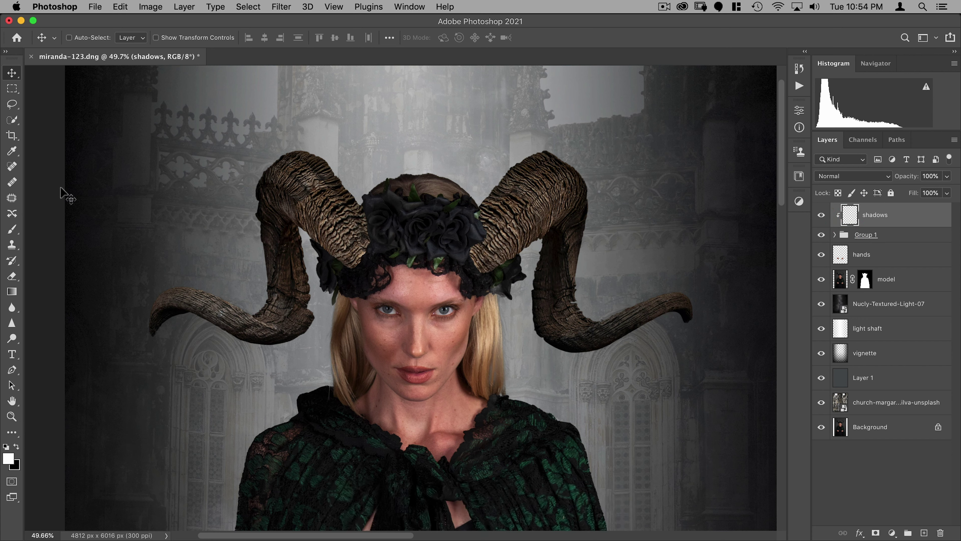
- Paint soft black shading with a 347 px brush on the shadows layer where both horns meet the flower crown
key("b")
key("x")
mouse_move(314, 293)
left_mouse_down()
mouse_move(325, 64)
mouse_move(292, 41)
mouse_move(280, 45)
left_mouse_up()
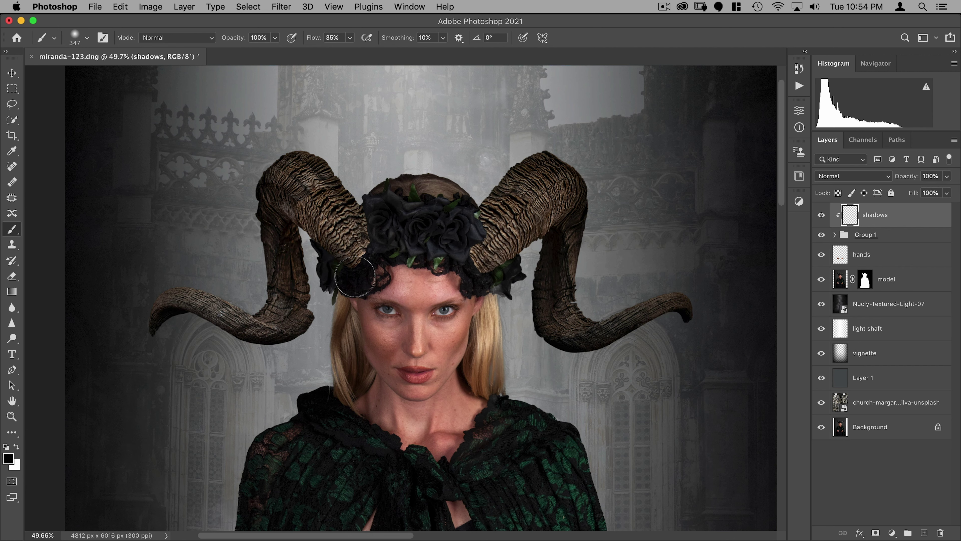
key("super+z")
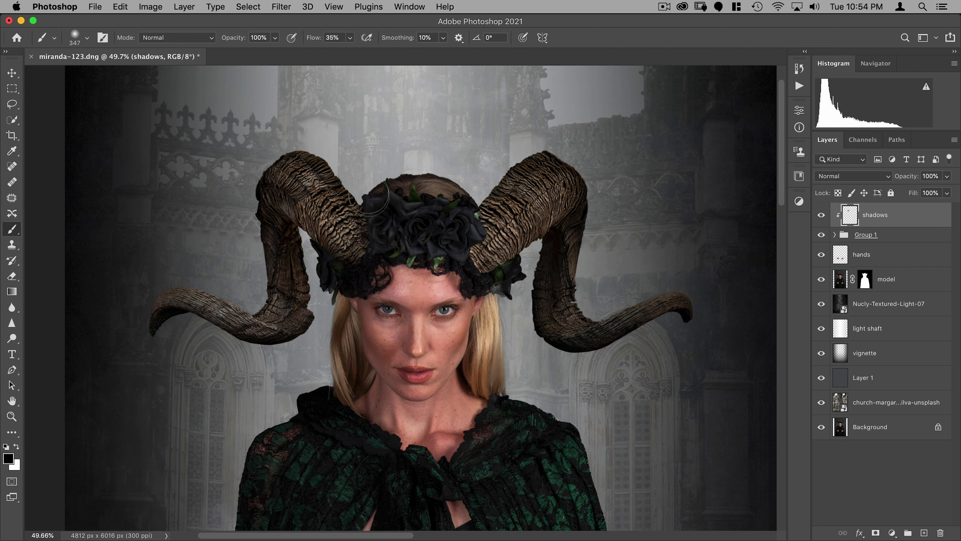
left_click_drag(368, 199, 376, 258)
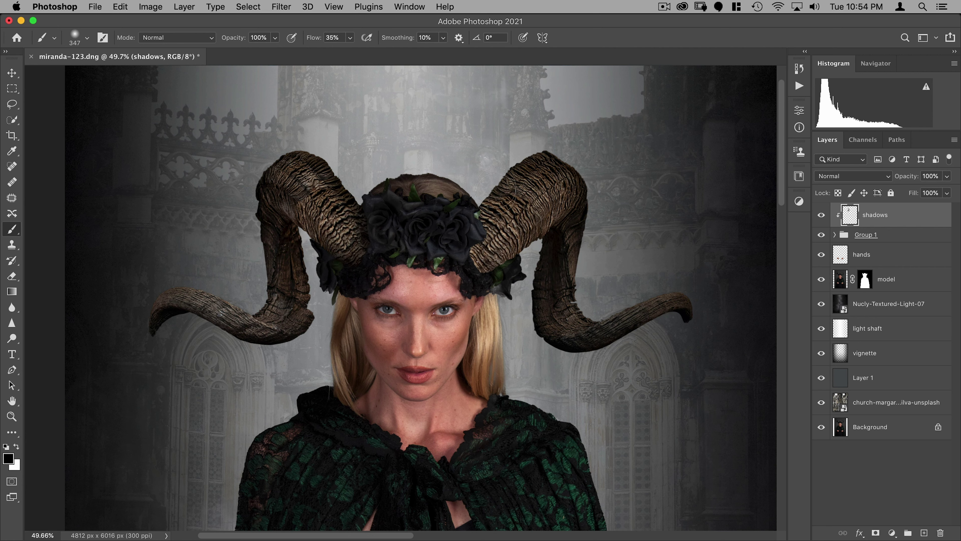
left_click_drag(481, 201, 474, 262)
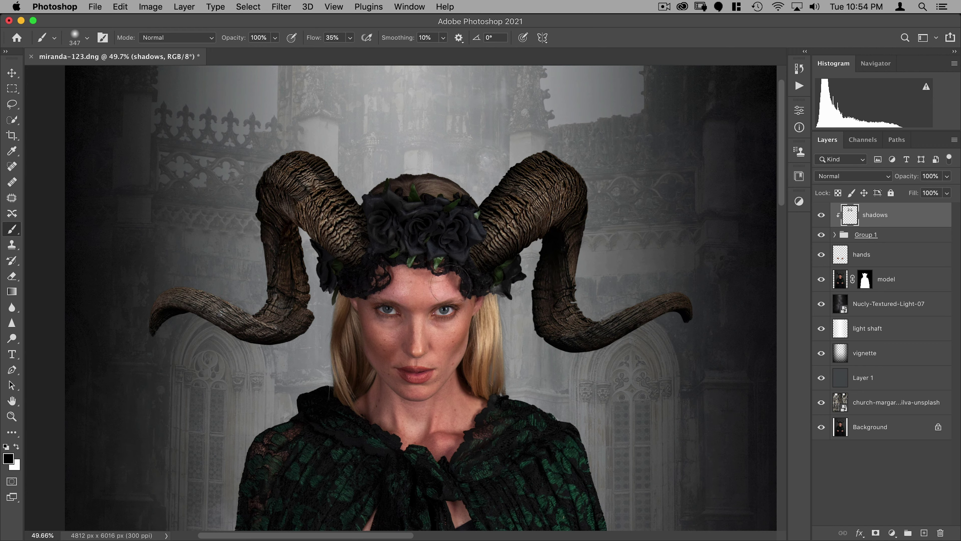
left_click_drag(443, 221, 417, 247)
left_click_drag(481, 206, 444, 168)
- Convert the shadows layer and the horn group into one smart object and rename it "new horns"
key("v")
left_click_drag(383, 195, 397, 184)
left_click_drag(452, 199, 449, 212)
left_click(867, 235, "shift")
right_click(867, 235)
left_click(886, 299)
double_click(860, 215)
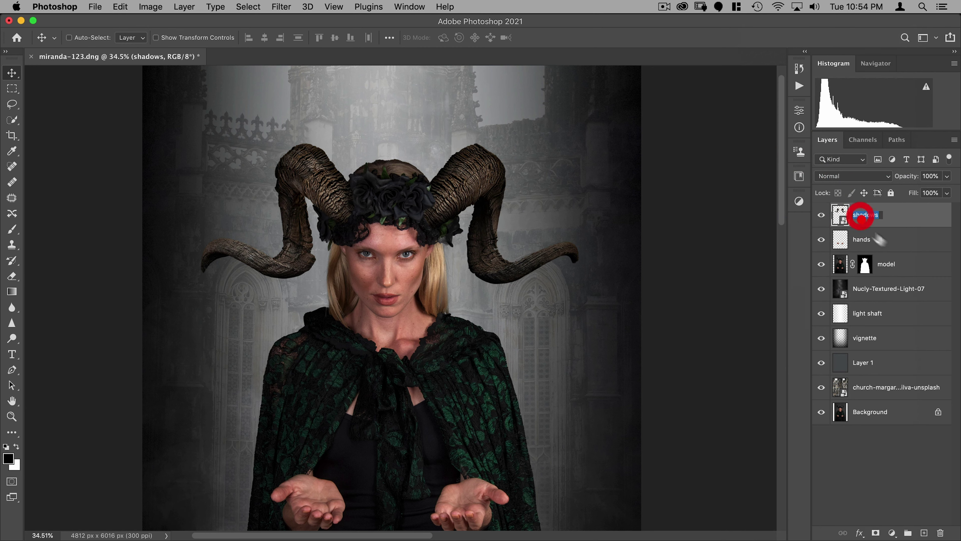
type("new horns")
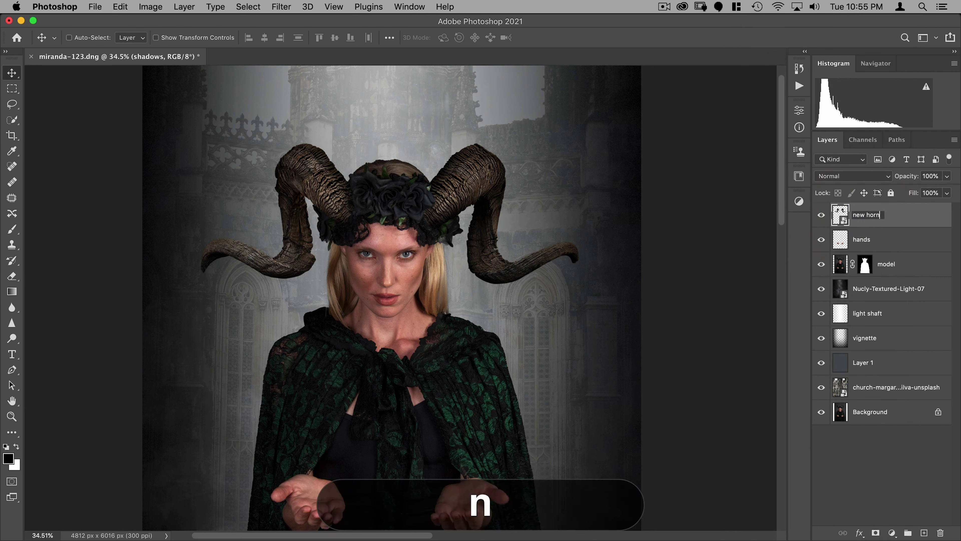
key("Return")
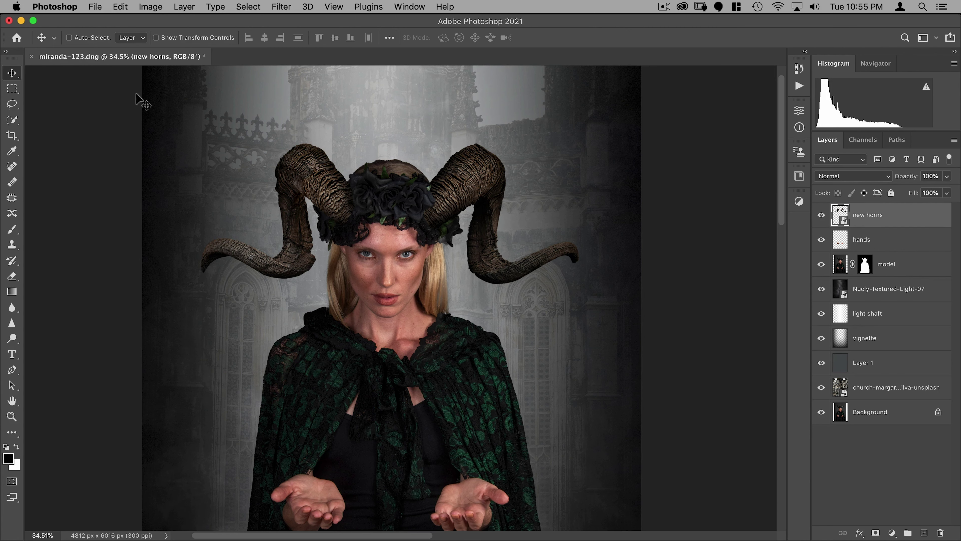
- Open the Unsplash rose JPEG from the assets folder
left_click(95, 6)
left_click(96, 33)
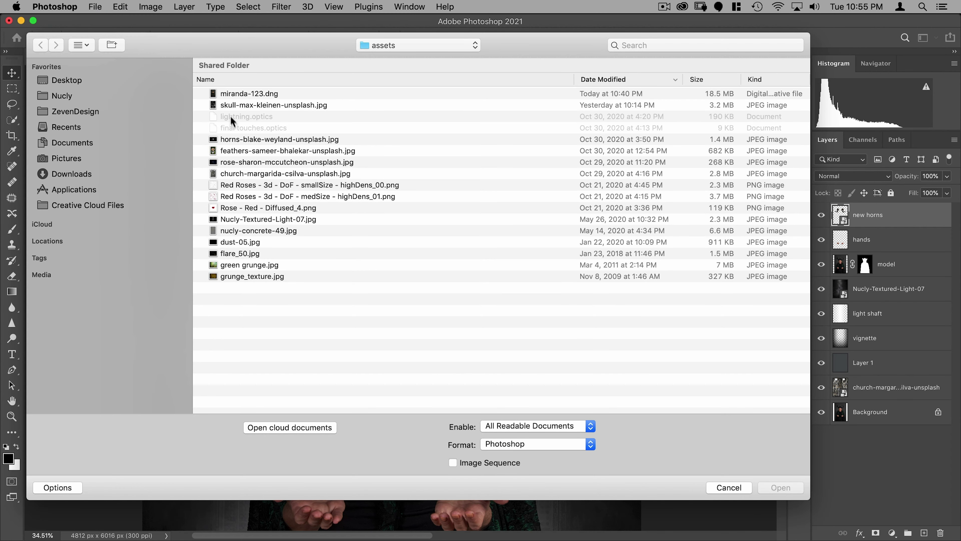
left_click(238, 163)
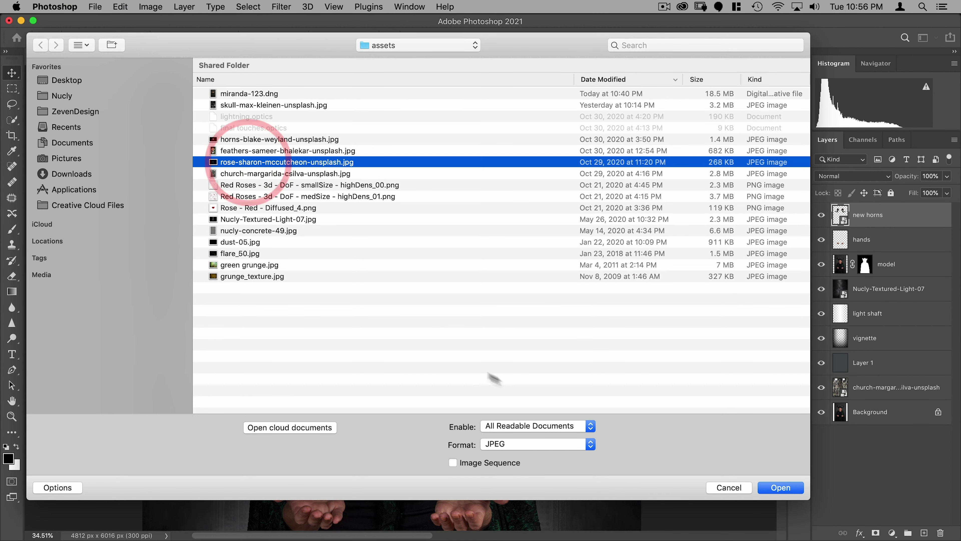
left_click(770, 488)
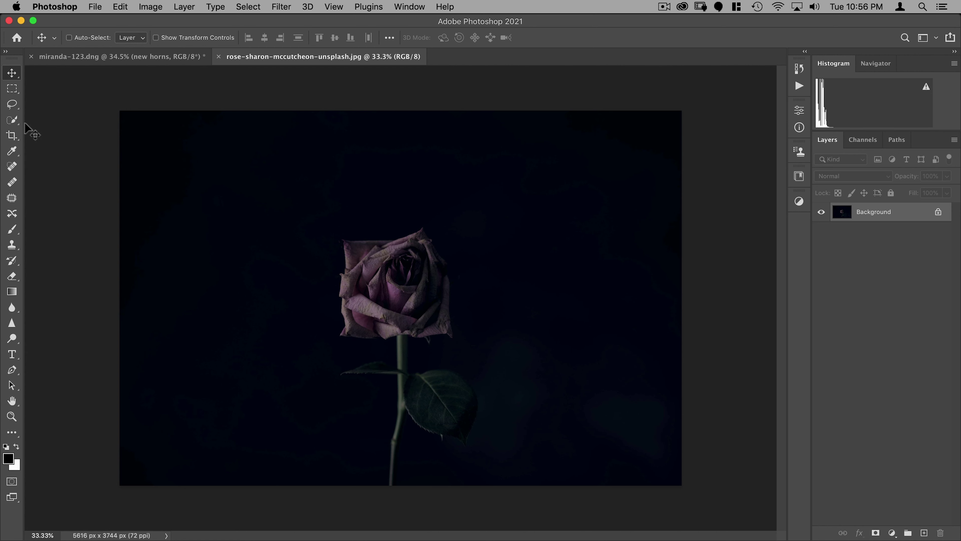
- Select the rose bloom with the Object Selection tool and refine its edge with Smart Radius on and a 3 px radius
left_click(12, 119)
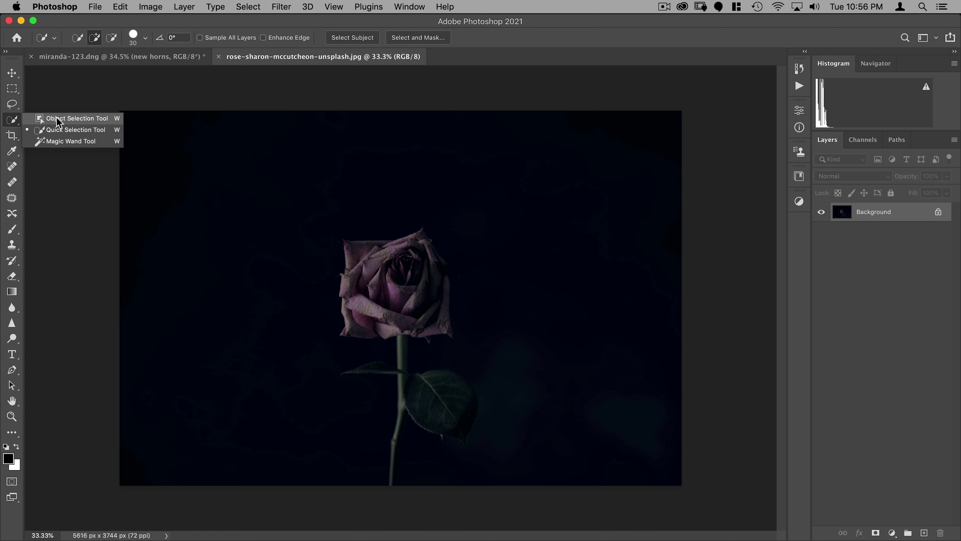
left_click(57, 121)
left_click_drag(329, 217, 460, 343)
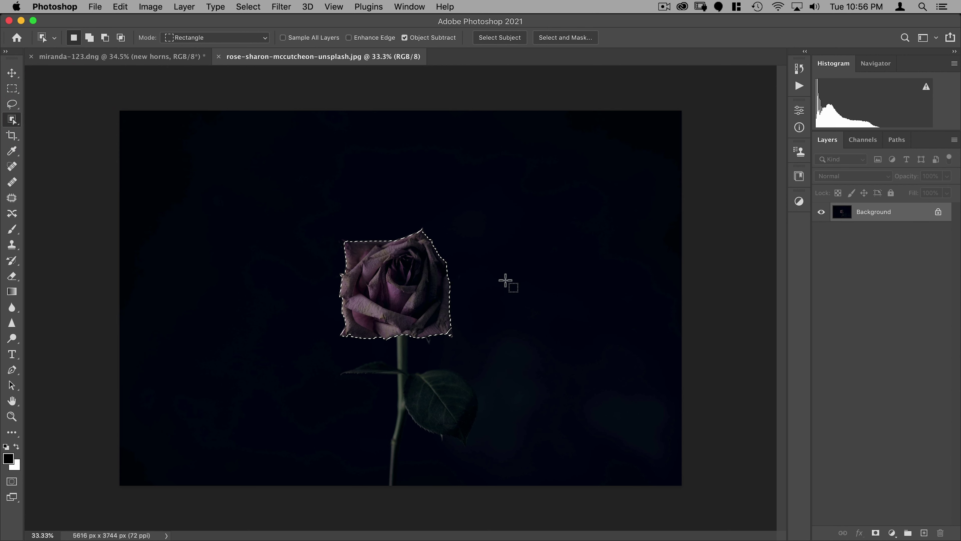
left_click(566, 37)
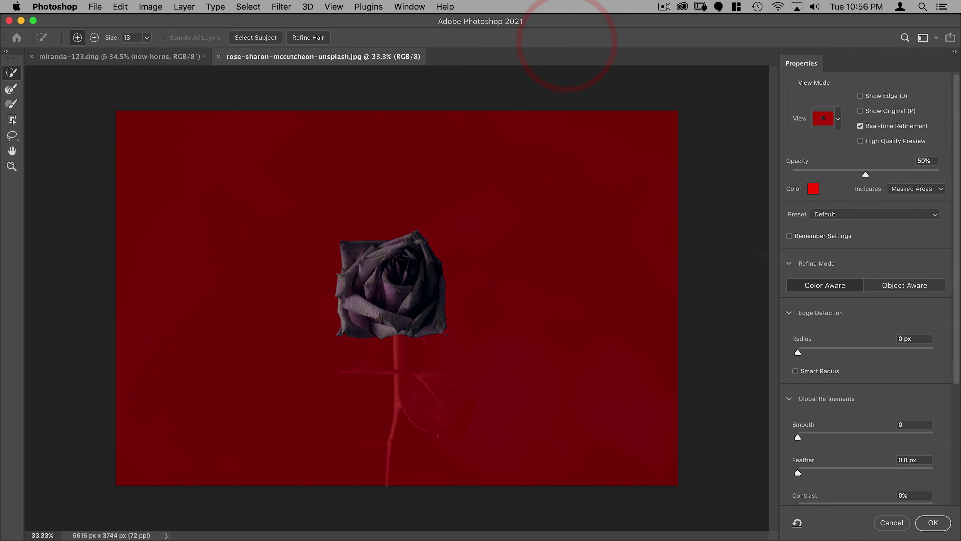
left_click(818, 372)
left_click(816, 351)
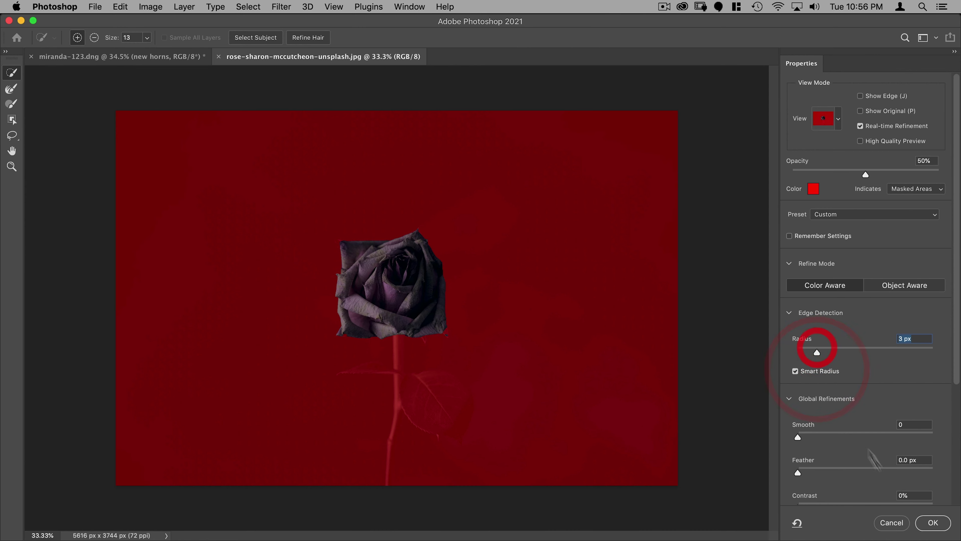
left_click(934, 524)
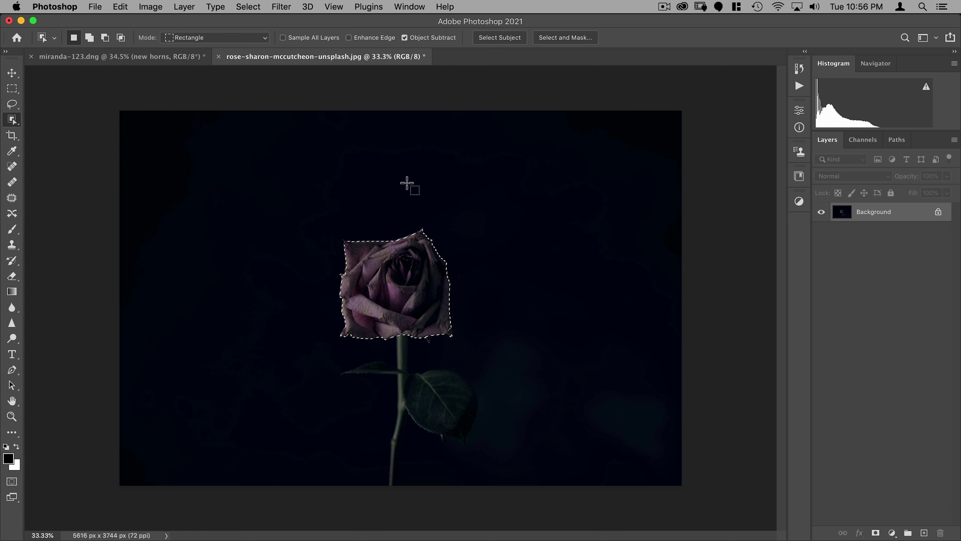
- Copy the selected rose bloom and close the rose photo without saving
key("super+c")
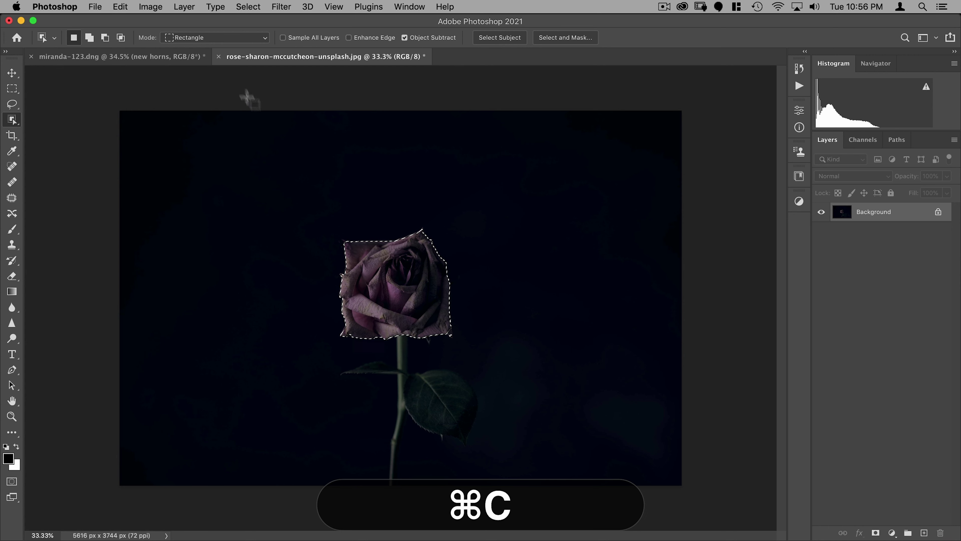
left_click(219, 56)
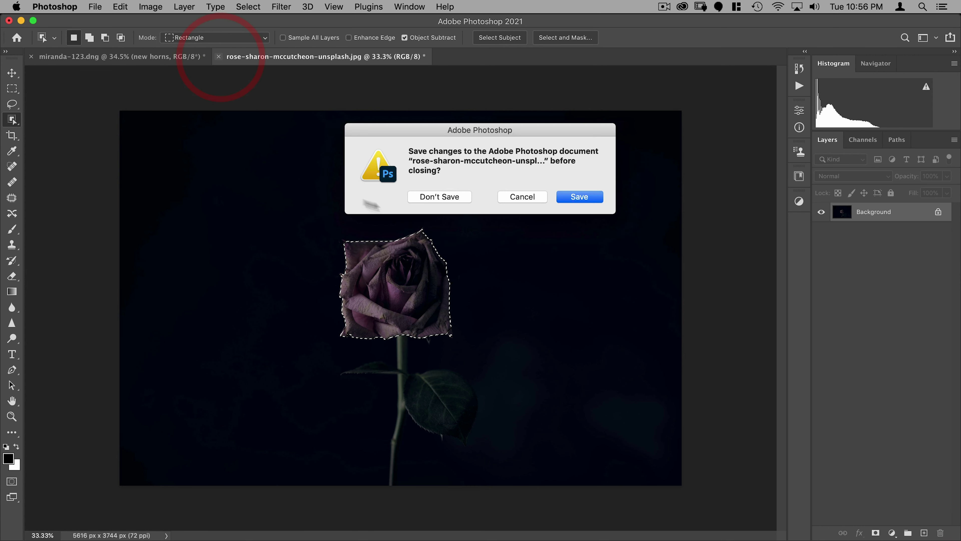
left_click(427, 197)
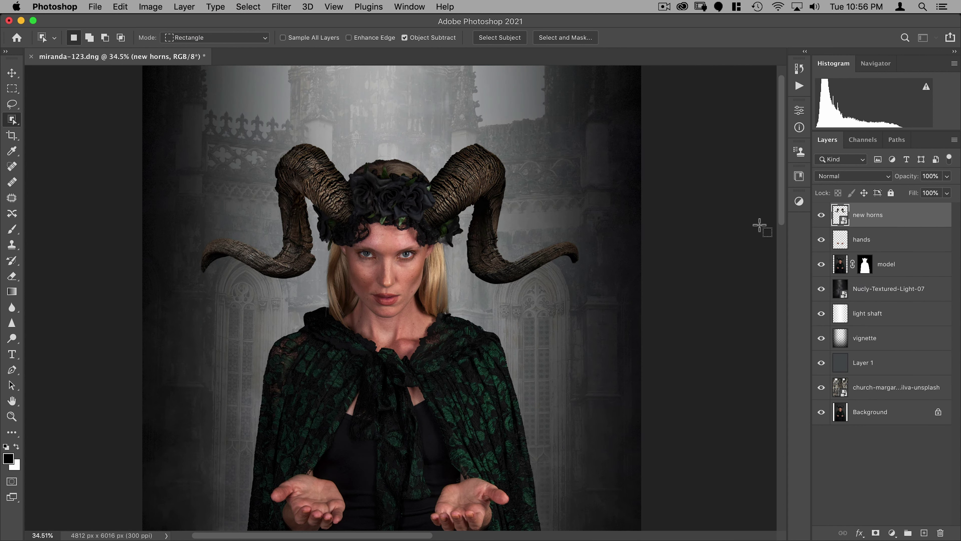
- Paste the rose into the portrait with its colors converted and move it over the model's flower crown
key("super+v")
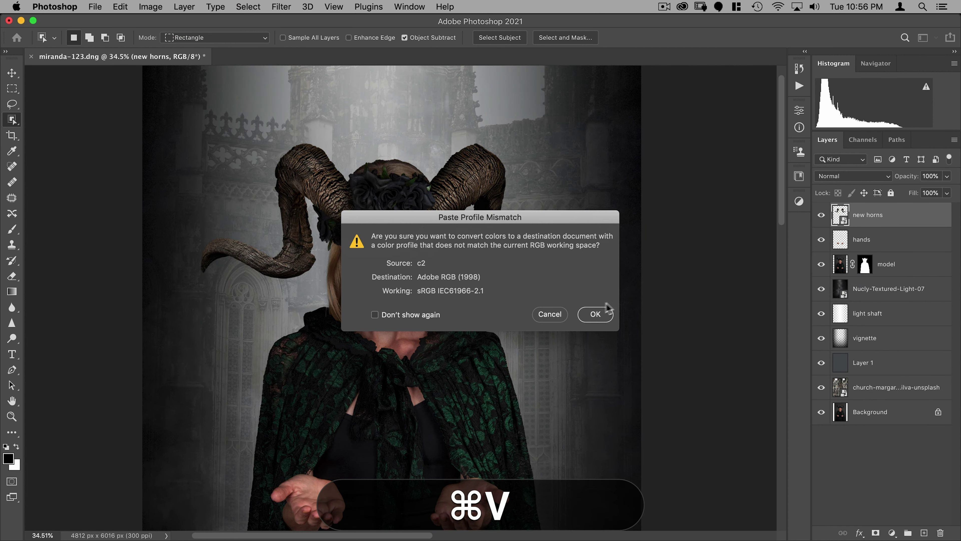
left_click(597, 315)
key("v")
left_click_drag(401, 301, 402, 203)
left_click(416, 189, "super")
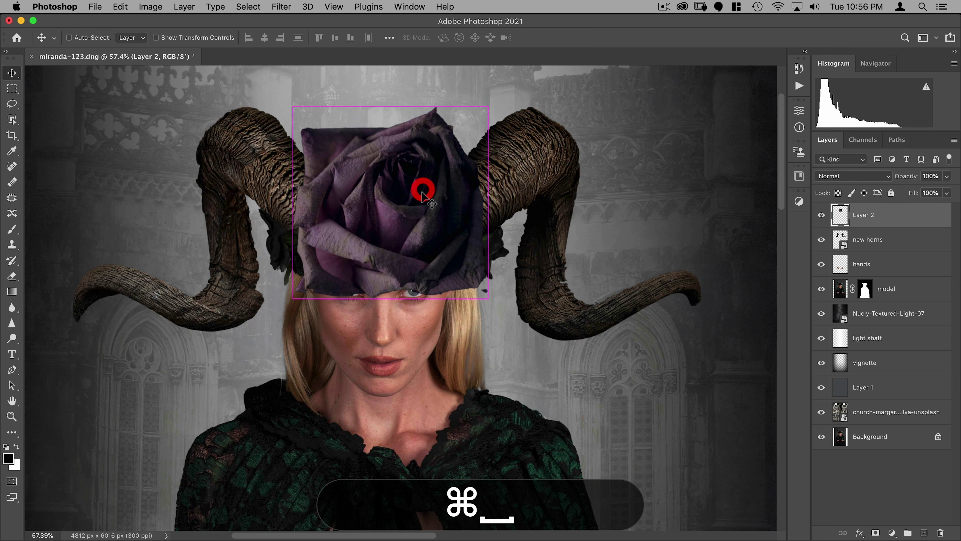
- Rename the pasted rose layer as "rose"
double_click(863, 215)
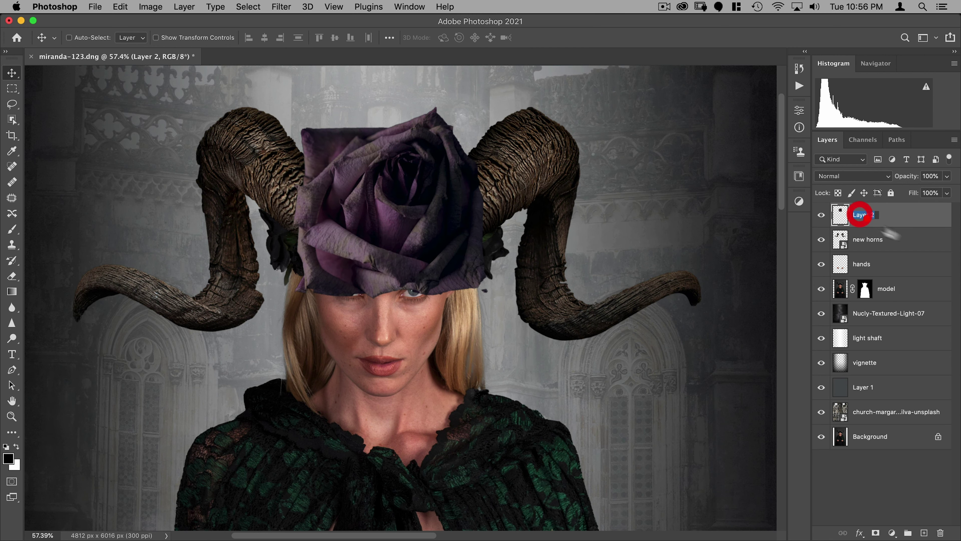
type("rose")
key("Return")
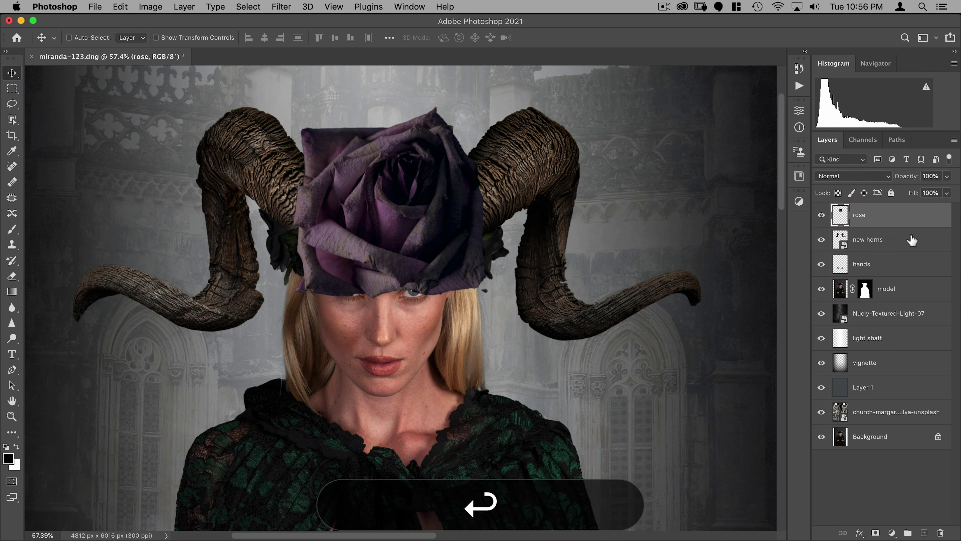
- Scale the rose to about 36%, rotate it about 19° and place it over the right side of the flower crown
key("super+t")
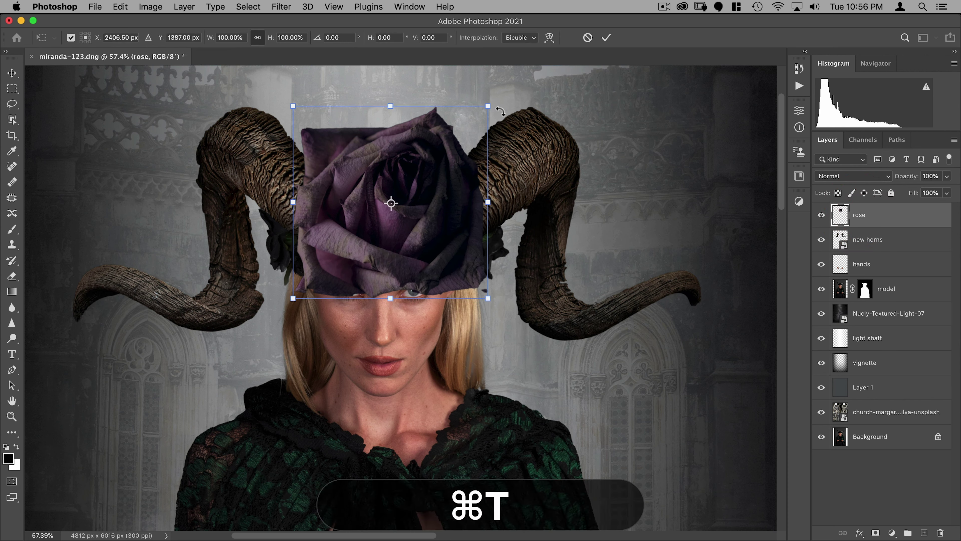
left_click_drag(488, 106, 432, 160)
left_click_drag(397, 195, 422, 191)
left_click_drag(464, 150, 476, 168)
left_click_drag(389, 146, 432, 178)
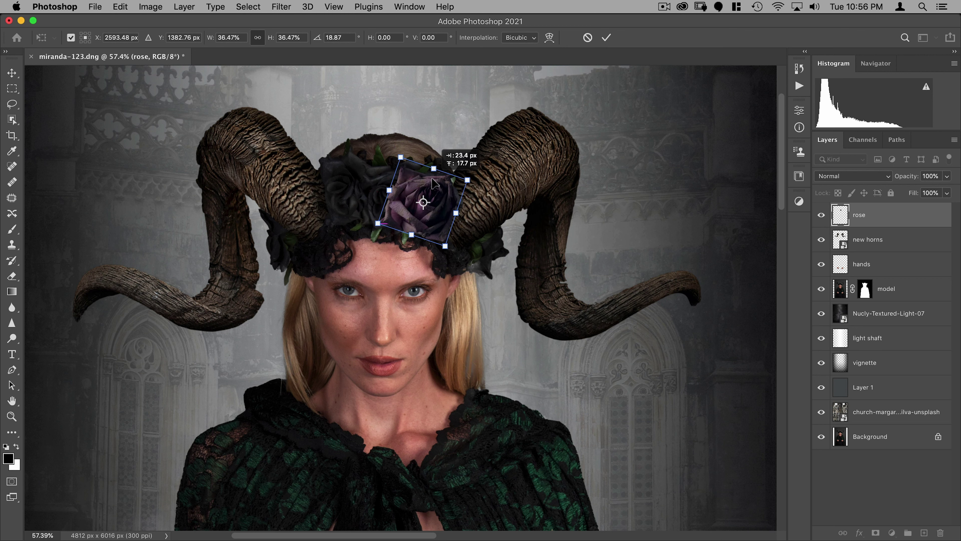
double_click(433, 178)
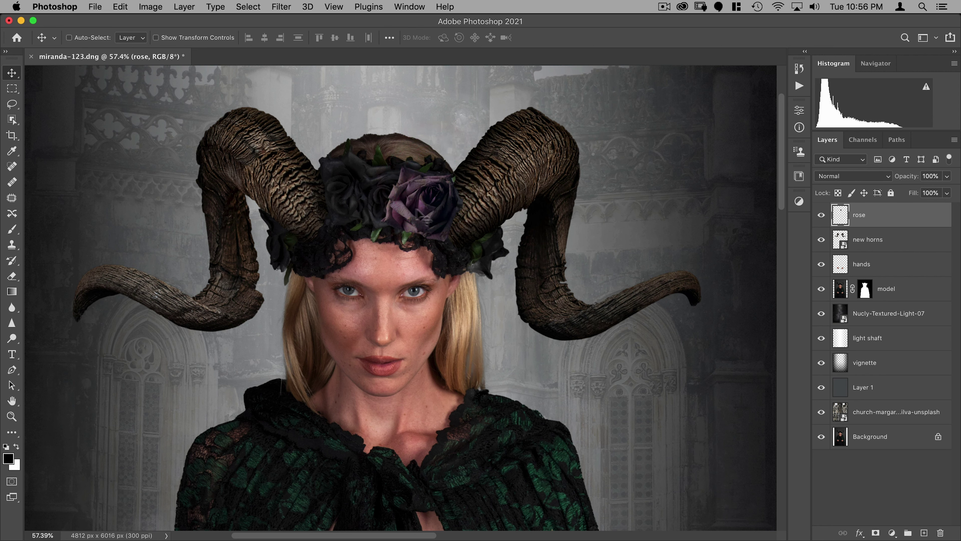
- Duplicate the rose twice and place the copies over the left side and the middle of the flower crown
key("alt")
left_click_drag(421, 201, 376, 146)
key("super+t")
key("Return")
left_click_drag(378, 189, 389, 197)
- Flip the middle rose copy horizontally, then rotate and reposition it so it sits between the two outer roses
key("alt+super+t")
right_click(406, 177)
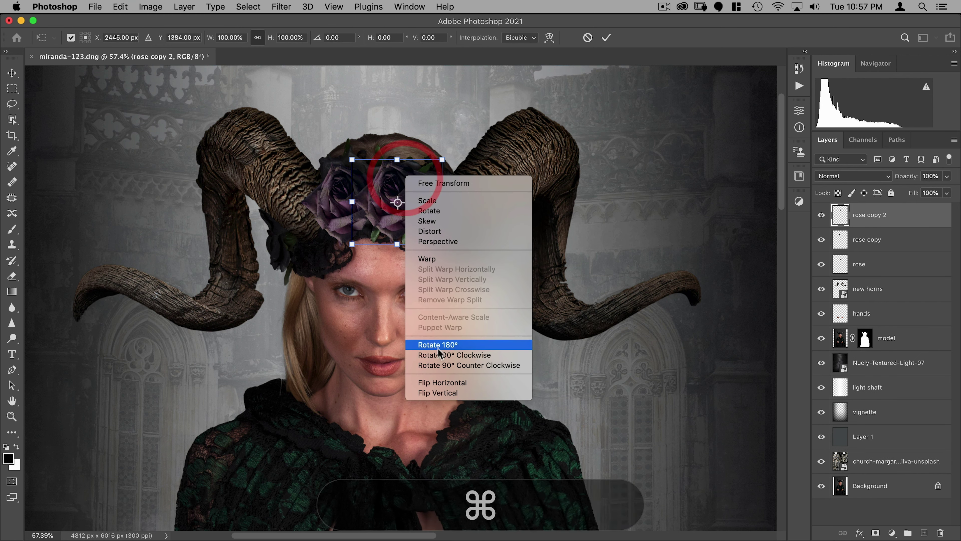
left_click(442, 383)
left_click_drag(458, 184, 435, 144)
left_click_drag(417, 204, 394, 206)
double_click(401, 208)
key("Up")
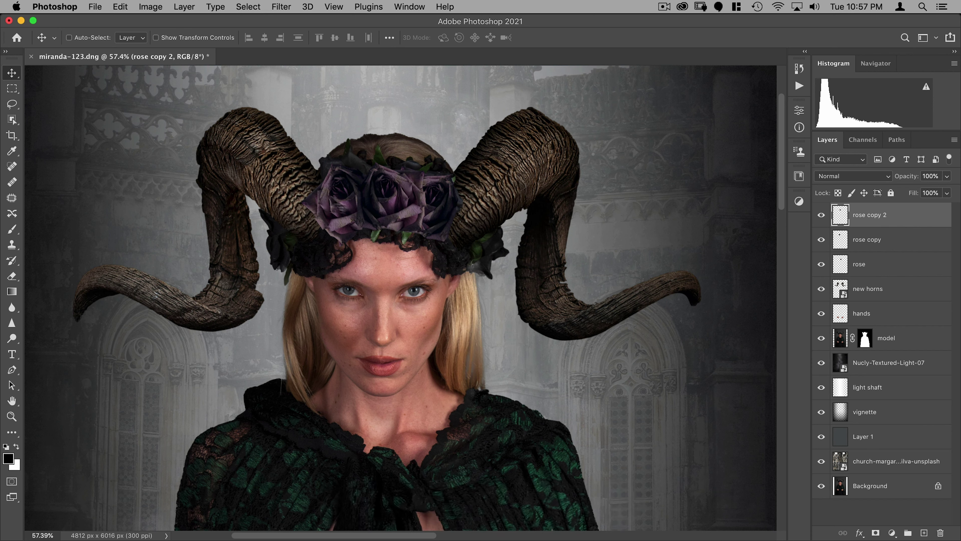
key("super+t")
left_click_drag(406, 144, 432, 175)
double_click(397, 193)
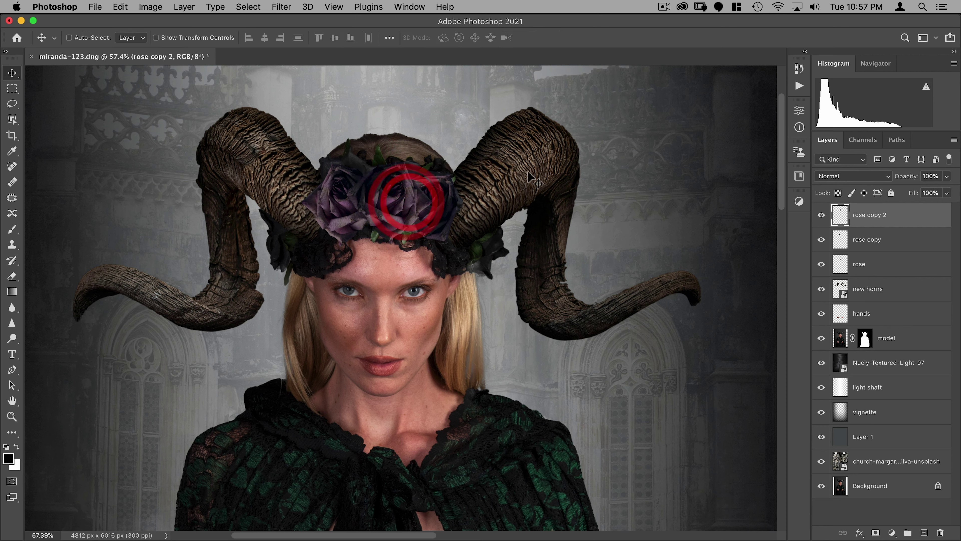
- Convert the three rose layers into one smart object, then test moving it down over the face and undo the move
left_click(882, 264, "shift")
right_click(884, 250)
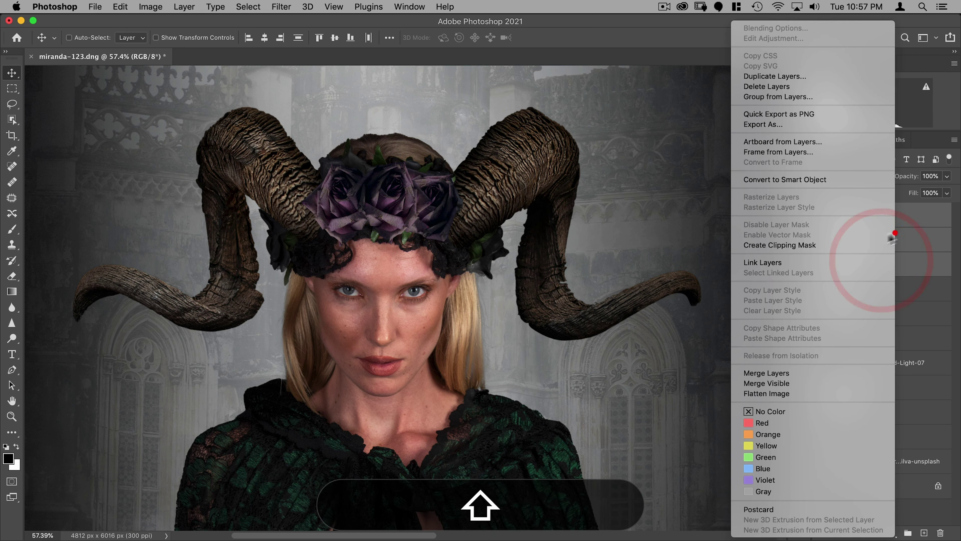
left_click(813, 180)
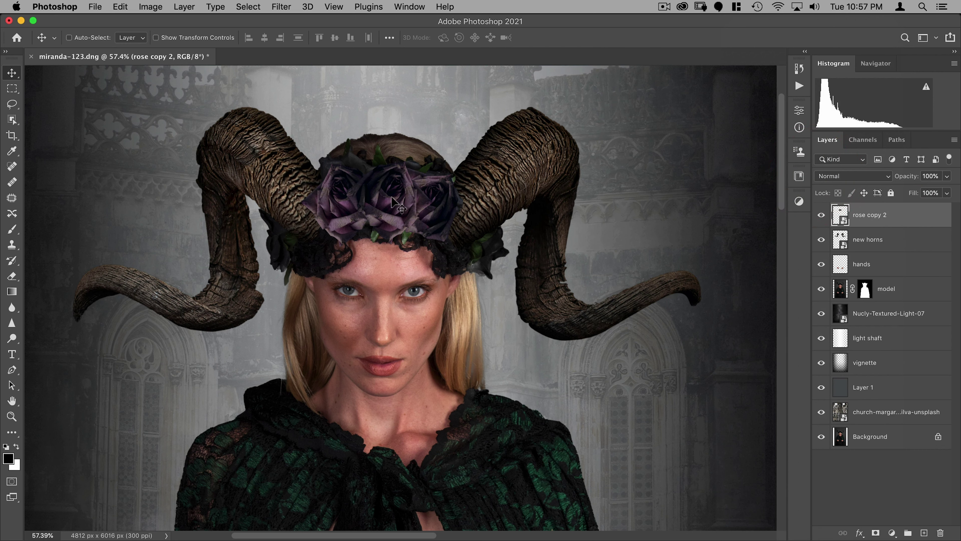
left_click_drag(394, 199, 395, 308)
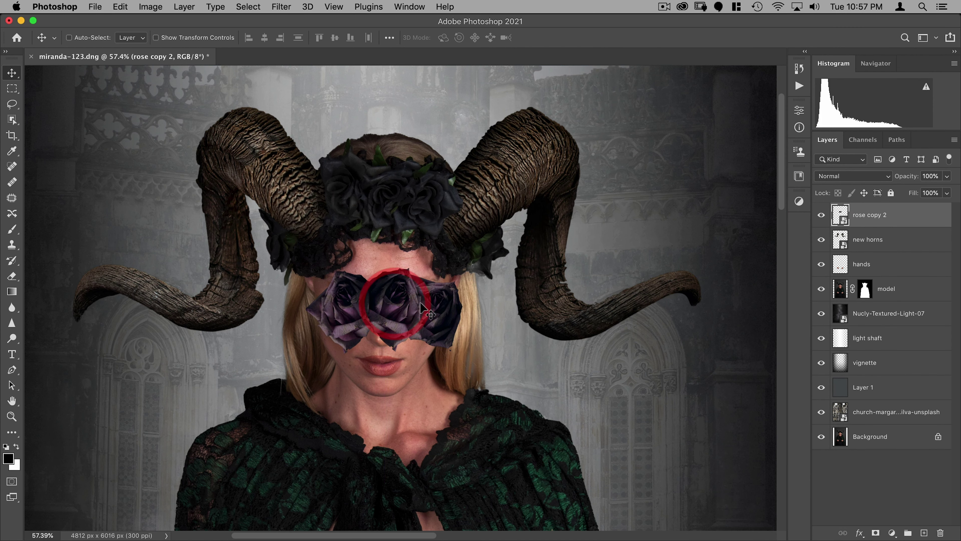
key("super+z")
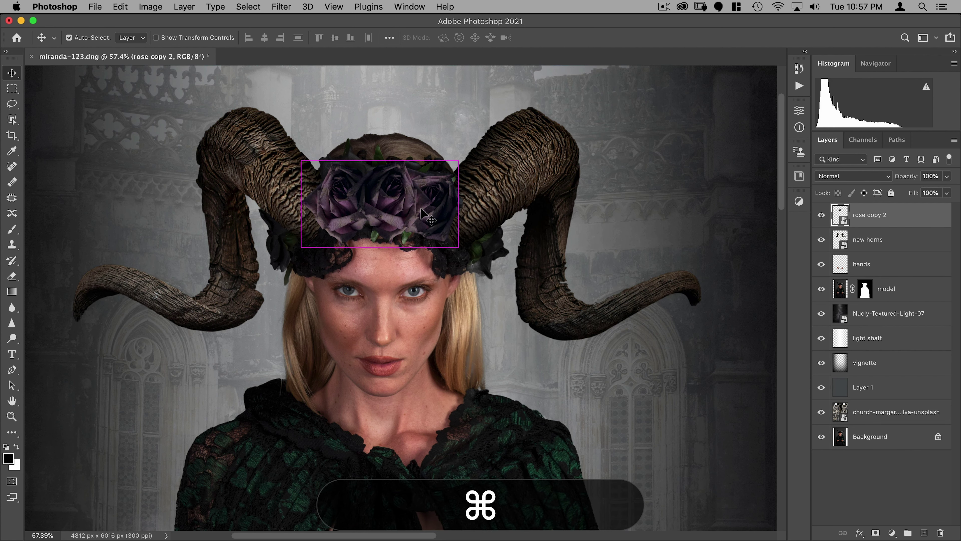
- Apply Curves to the rose smart object and neutralize its purple cast by sampling the middle rose as the gray point
key("super+m")
left_click_drag(395, 99, 641, 108)
left_click(650, 350)
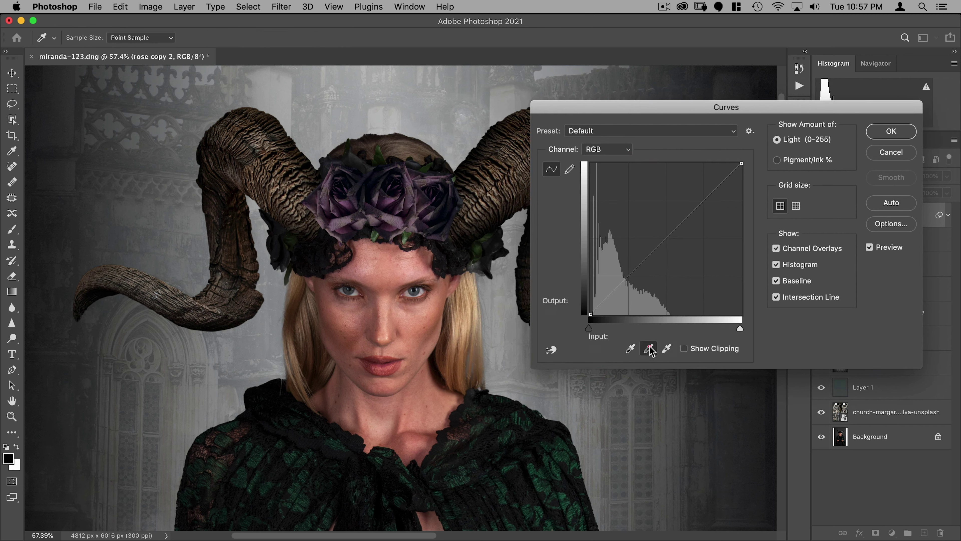
left_click(386, 199)
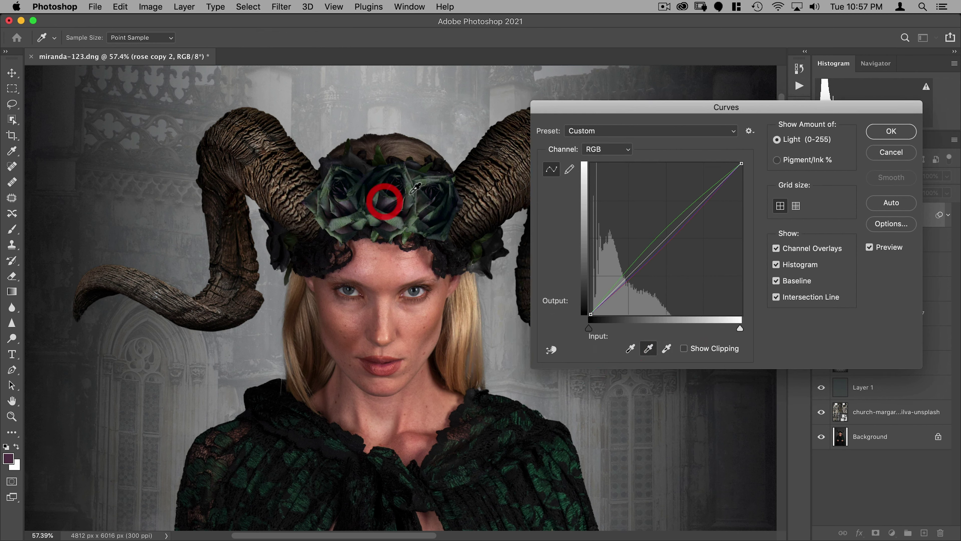
- Darken the roses by pulling the RGB curve down to input 159, output 107, and apply the adjustment
left_click(614, 155)
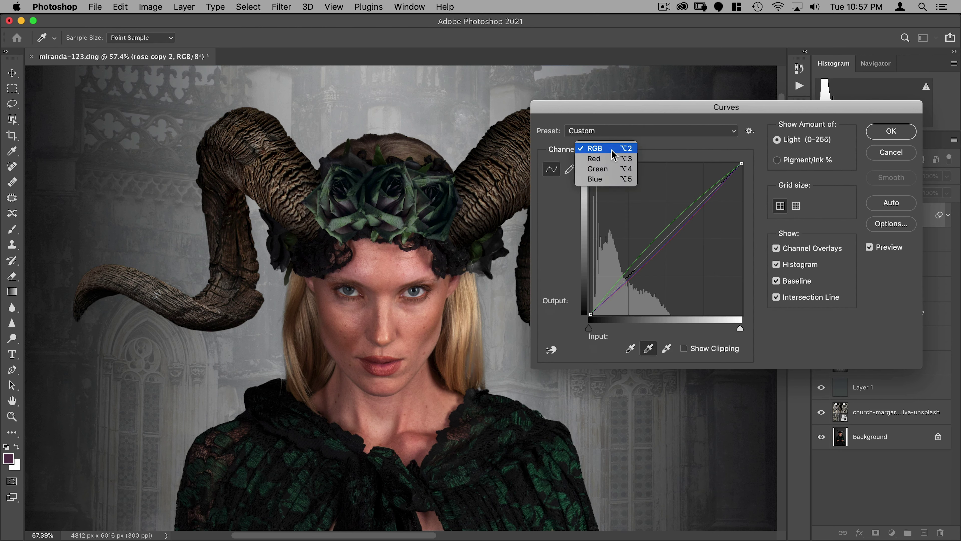
left_click(623, 128)
left_click_drag(680, 226, 686, 251)
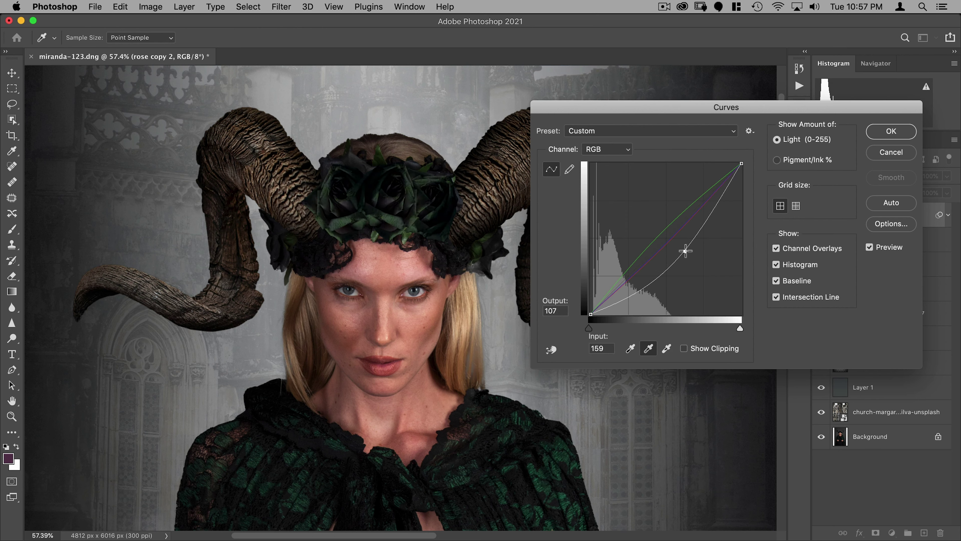
left_click(891, 131)
- Open the feather photo feathers-sameer-bhalekar-unsplash.jpg from the assets folder
scroll(354, 243, "down", 5)
key("v")
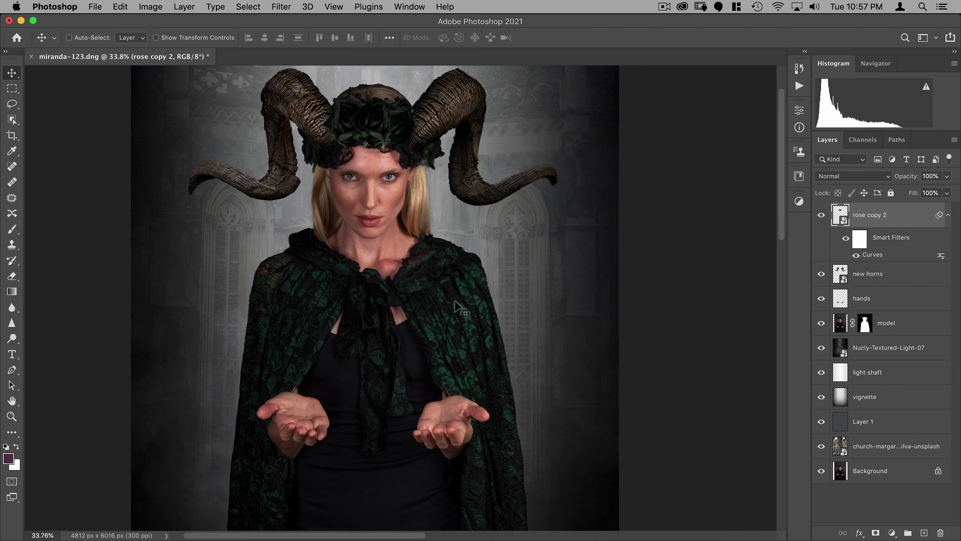
left_click_drag(477, 287, 459, 296)
left_click_drag(473, 254, 497, 246)
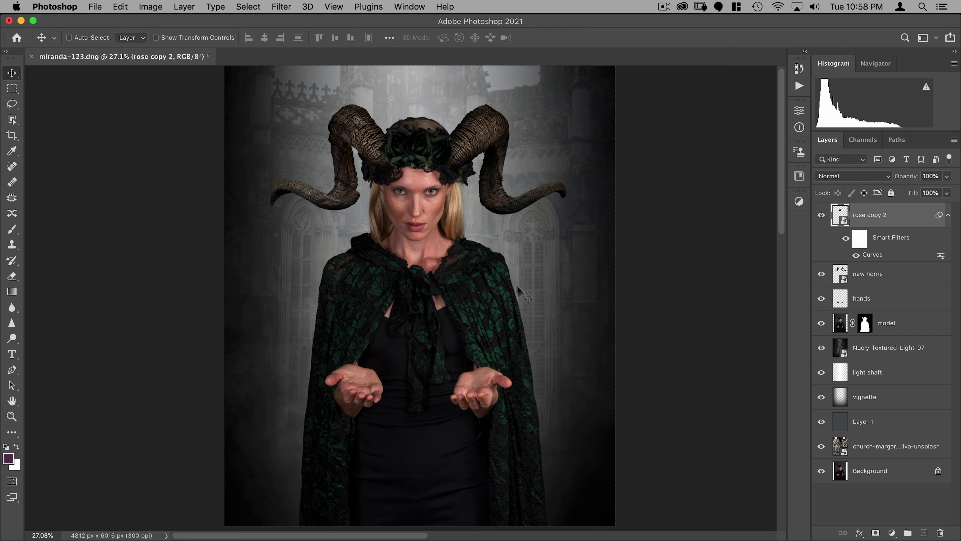
left_click(95, 6)
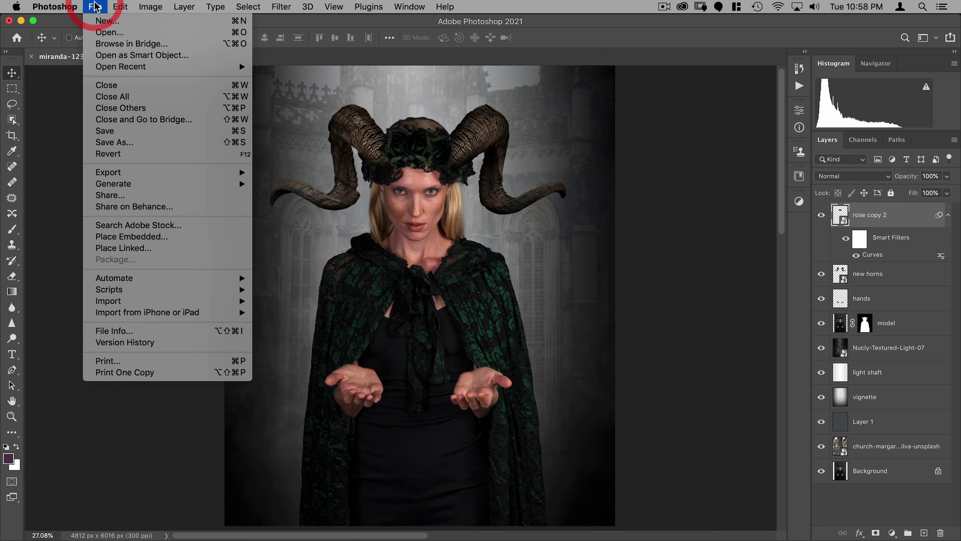
left_click(99, 32)
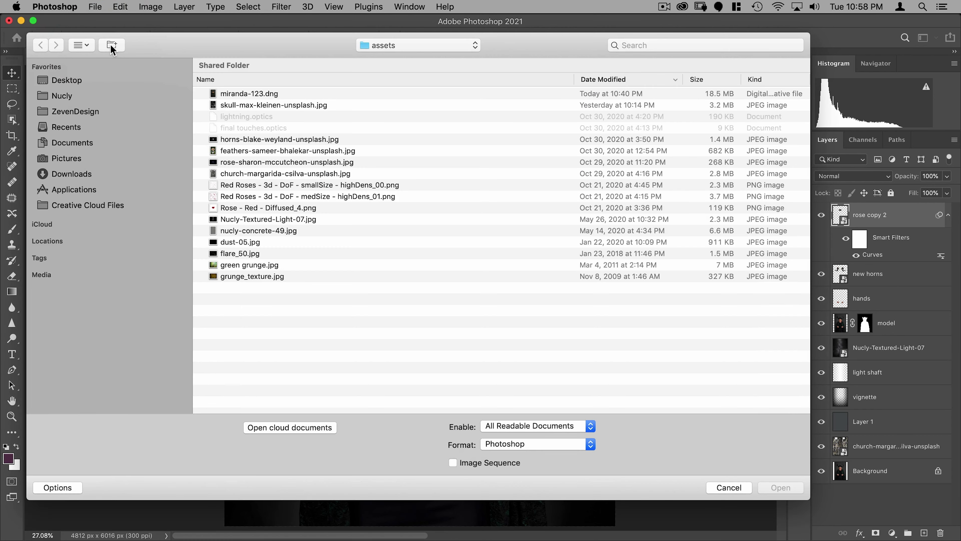
double_click(223, 152)
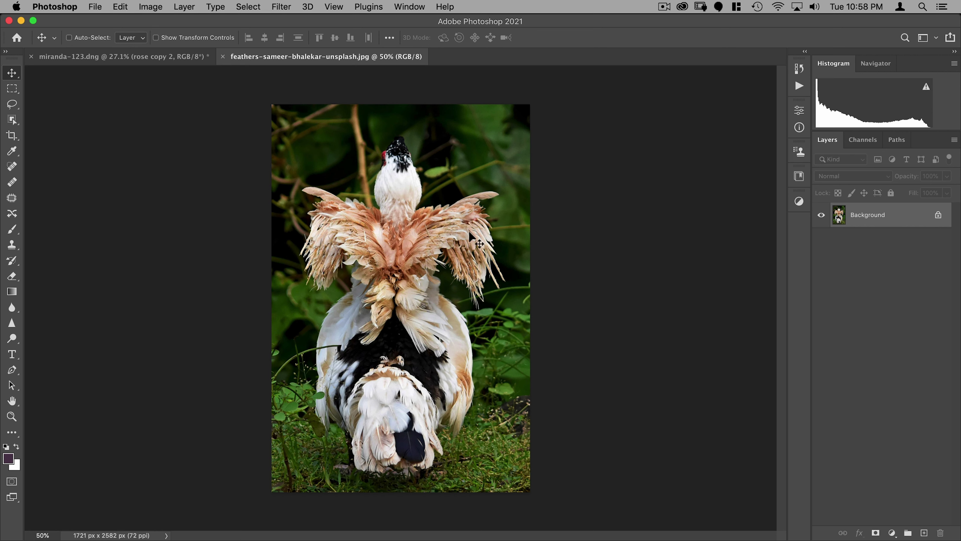
- Select the bird's two spread tufts of tan feathers with the Object Selection tool
left_click(900, 141)
left_click(827, 139)
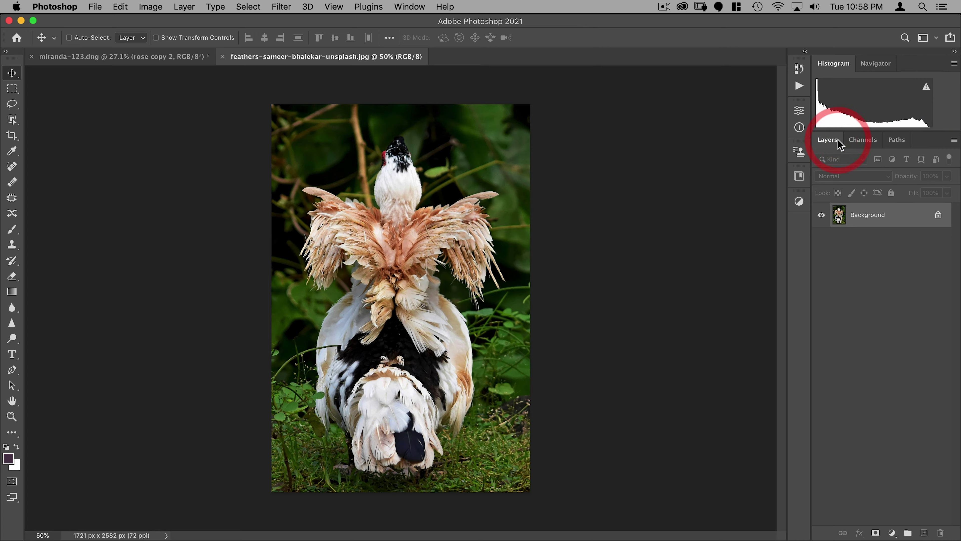
key("super+space")
mouse_move(403, 234)
left_mouse_down()
mouse_move(446, 208)
mouse_move(411, 240)
left_mouse_up()
left_click(12, 120)
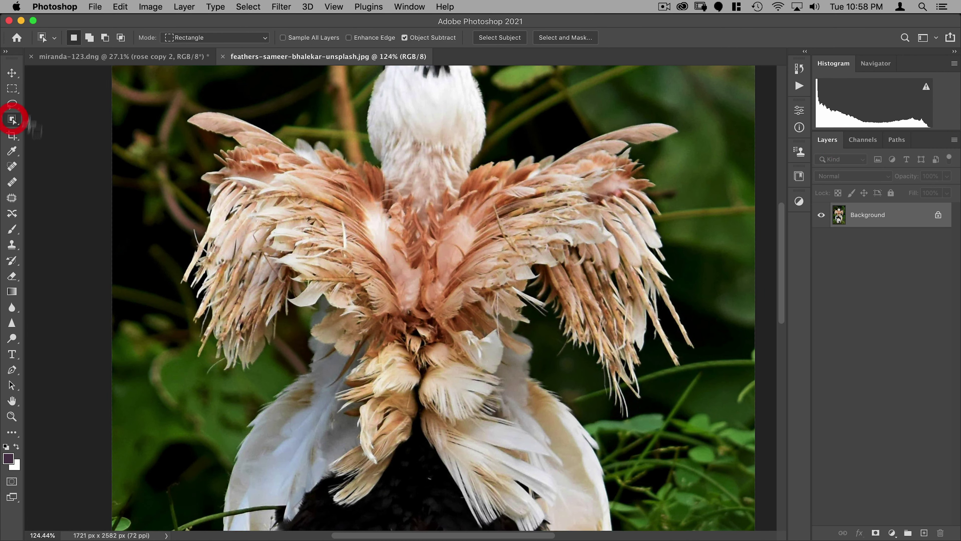
left_click_drag(178, 100, 699, 422)
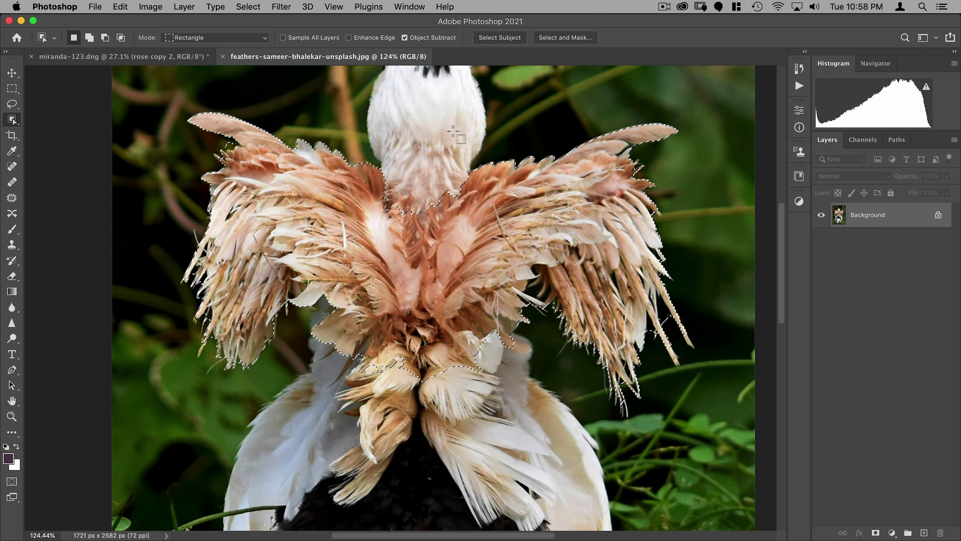
scroll(451, 128, "up", 3)
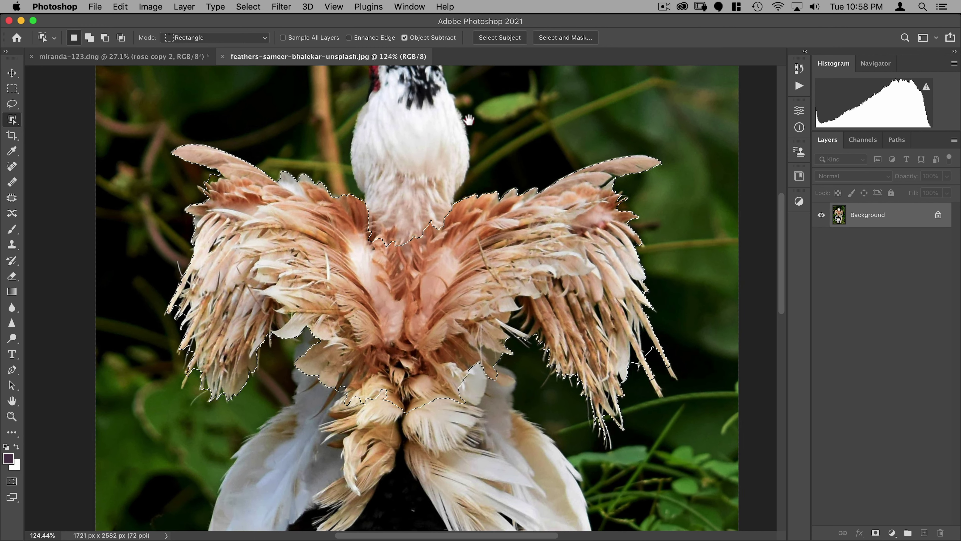
left_click(459, 118)
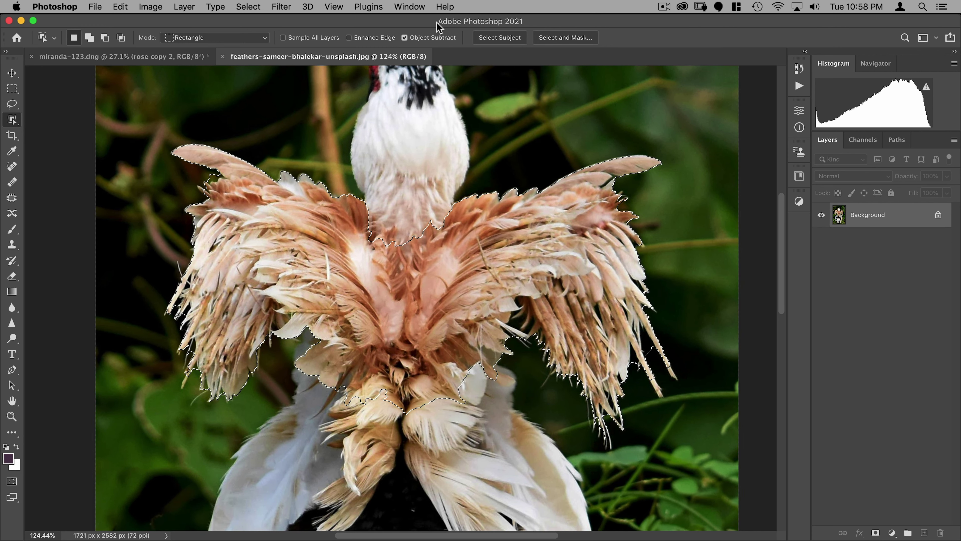
- Refine the feather selection in Select and Mask with Refine Hair and the Refine Edge Brush at size 40 along the feather edges
left_click(566, 37)
left_click(307, 38)
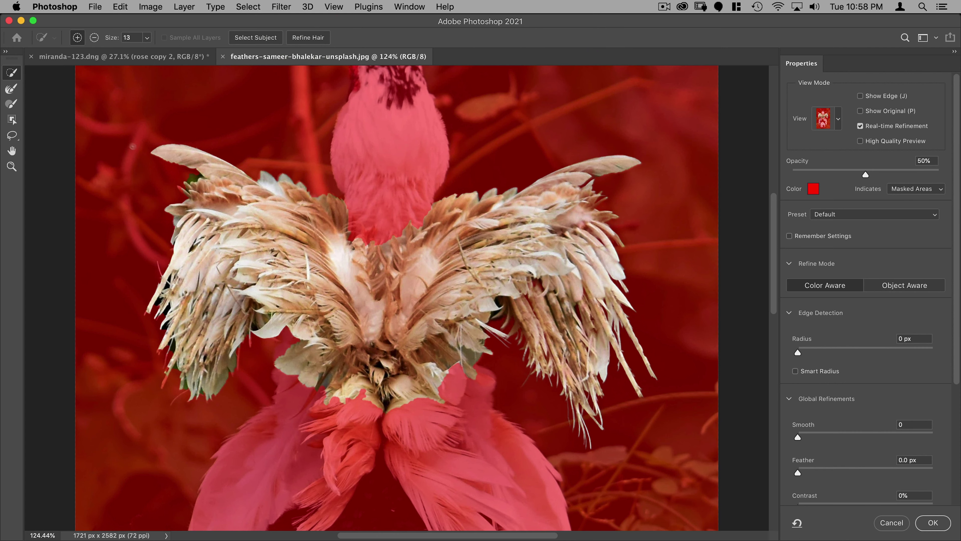
left_click(11, 88)
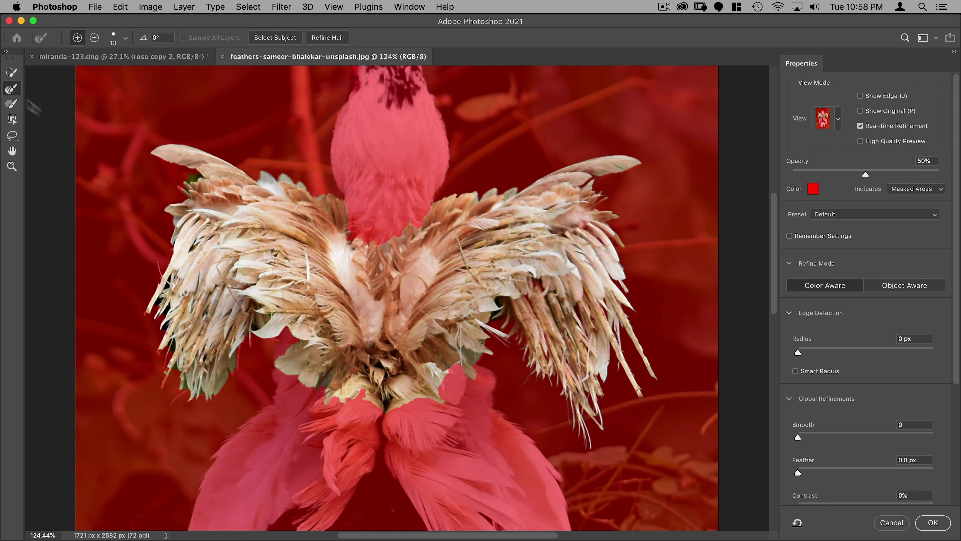
key("ctrl+alt")
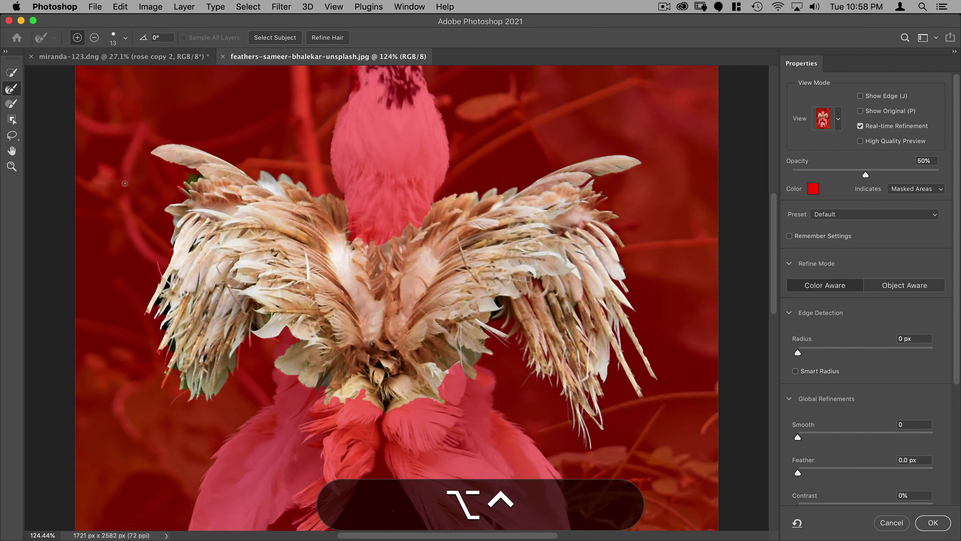
key("bracketright")
key("bracketright")
key("bracketright")
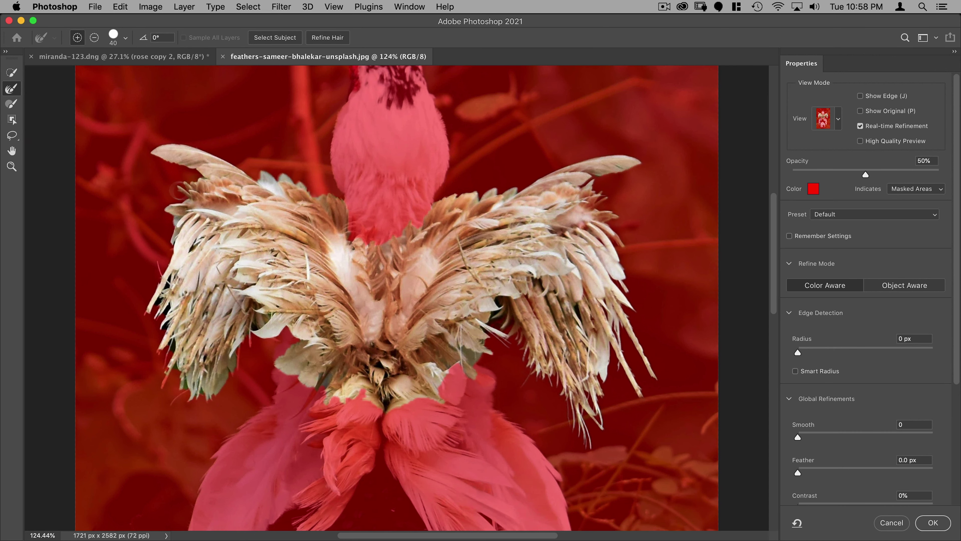
left_click(183, 189)
left_click(146, 322)
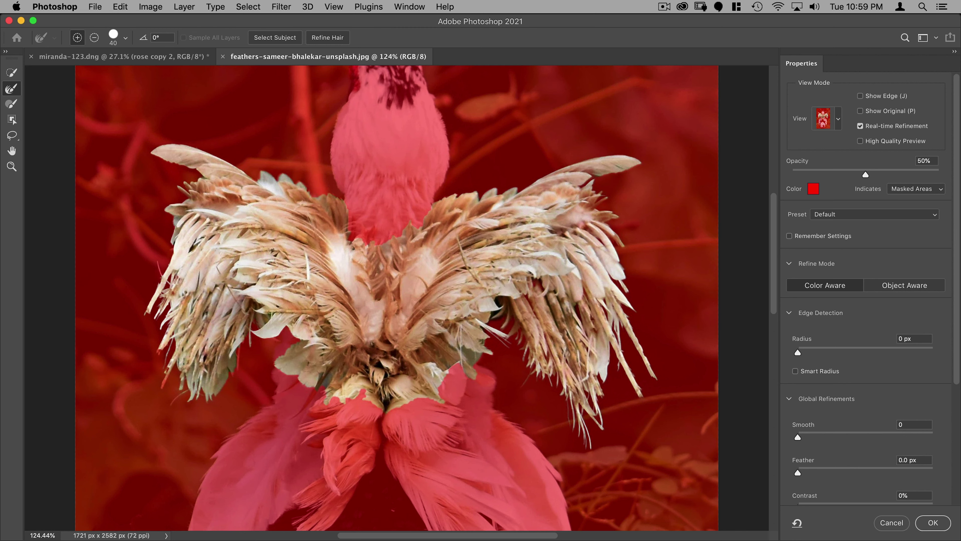
left_click(499, 328)
left_click(585, 181)
- Turn on Smart Radius with a 2 px edge radius and apply the refined feather selection
left_click(796, 371)
left_click(812, 353)
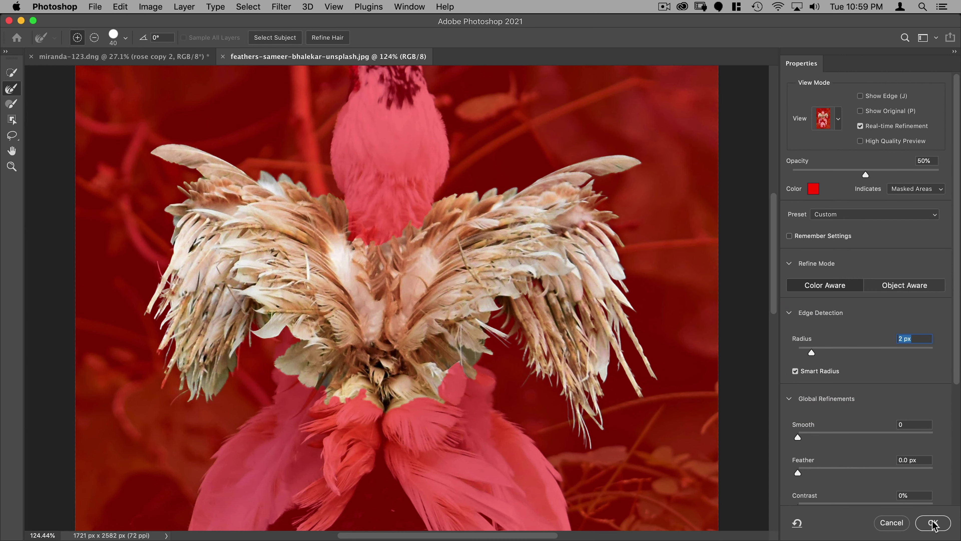
scroll(908, 475, "down", 4)
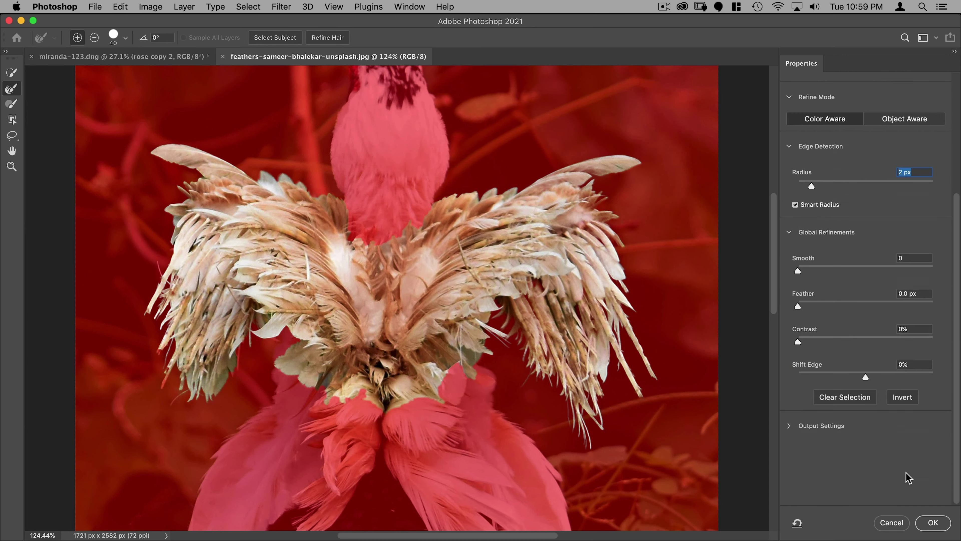
left_click(924, 522)
- Copy the selected feathers to a new layer and hide the Background layer
key("ctrl+j")
left_click(821, 239)
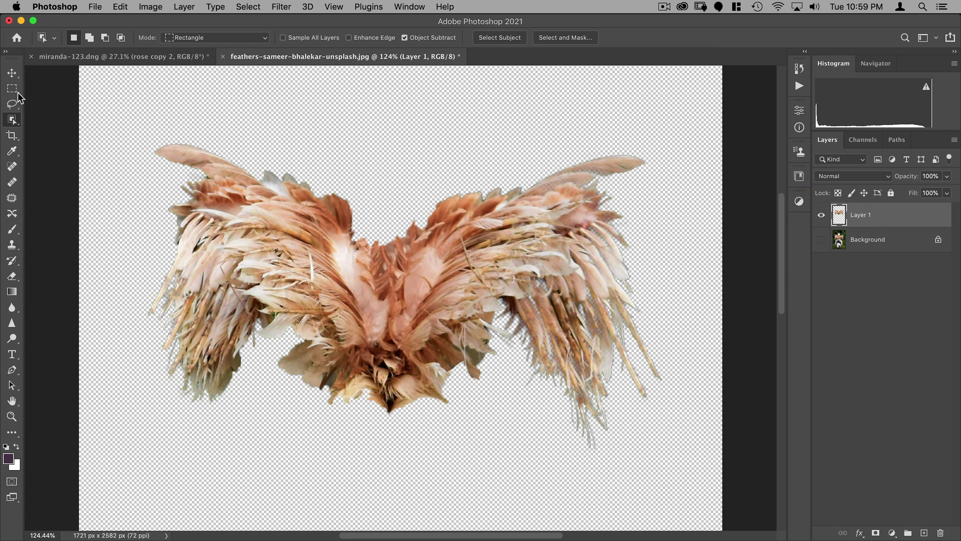
- Select the right half of the feathers with the Rectangular Marquee and cut it onto its own layer
left_click(11, 89)
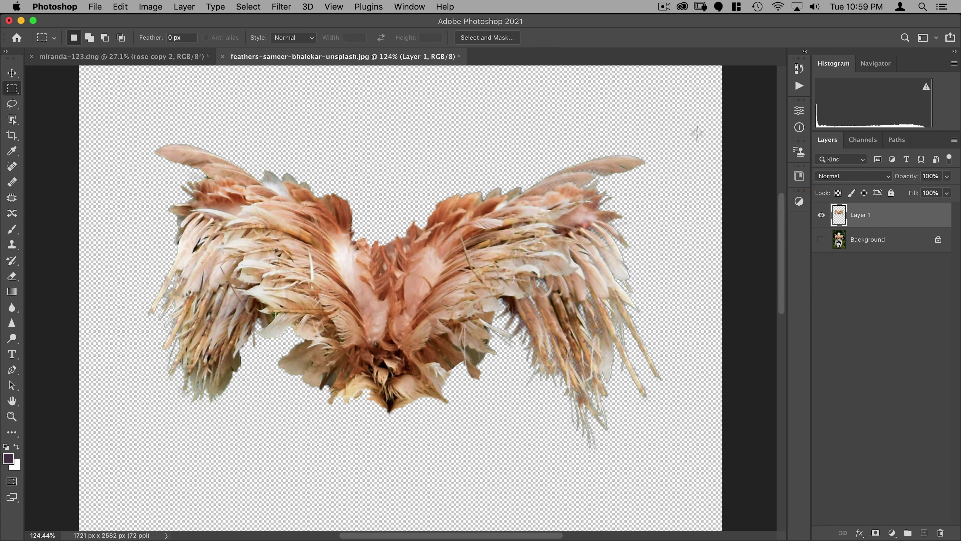
left_click_drag(700, 127, 390, 472)
key("ctrl+j")
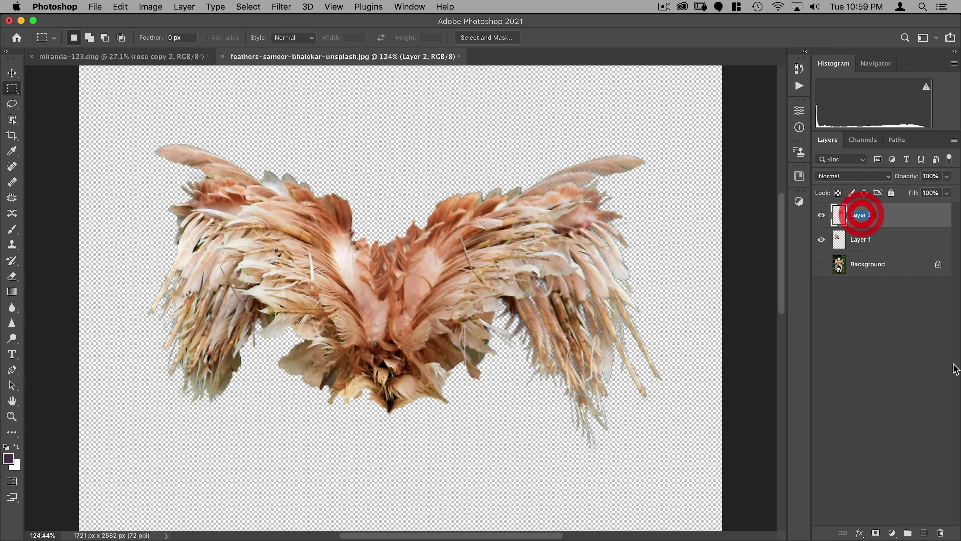
- Rename the right-half feather layer "right shoulder" and the remaining feather layer "left shoulder"
double_click(861, 215)
type("right shoulder")
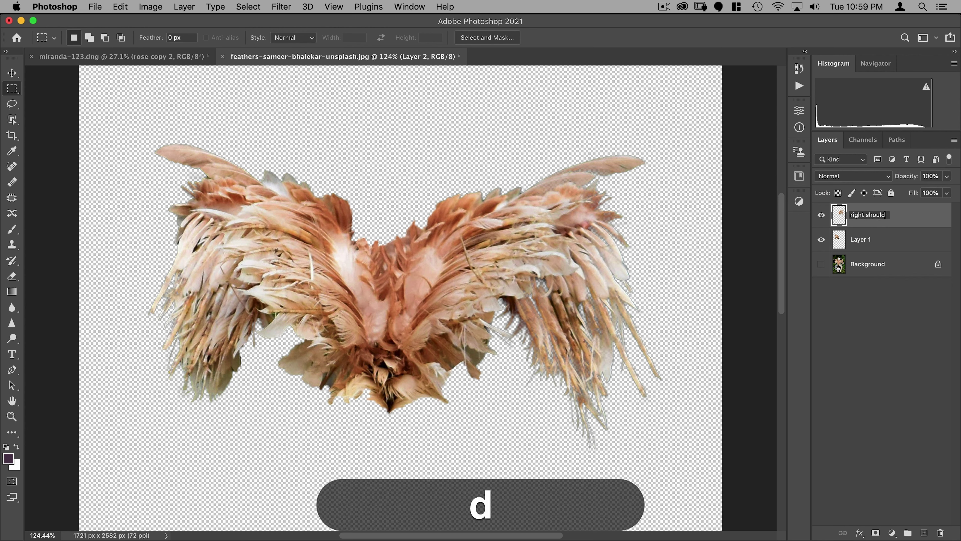
key("Return")
double_click(859, 239)
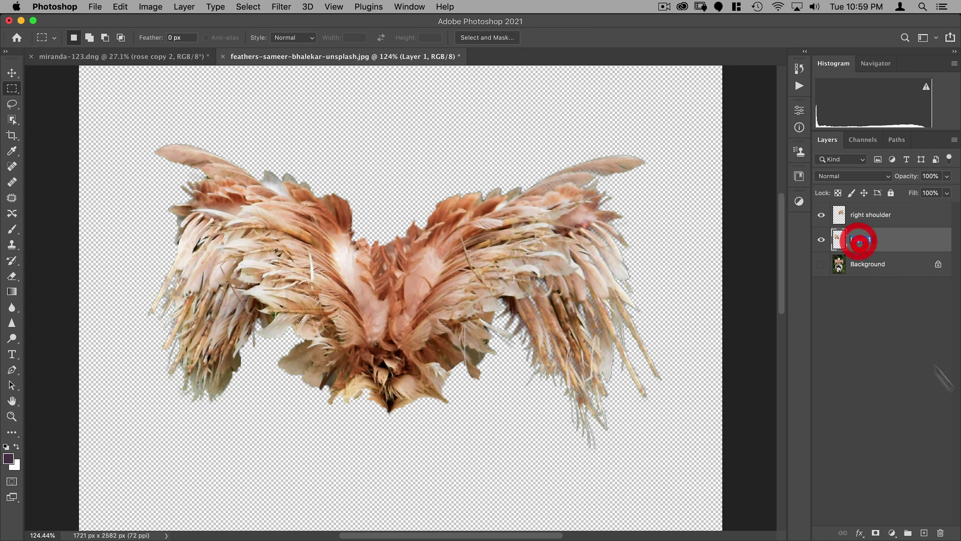
type("left shoulder")
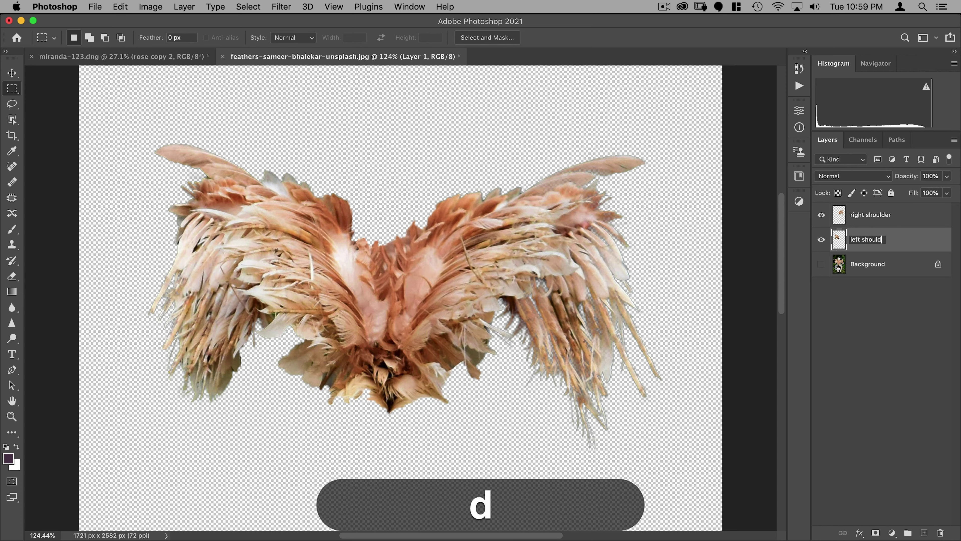
key("Return")
- Bring both feather shoulder layers into the miranda-123.dng portrait and place them over the model's chest
left_click_drag(314, 57, 392, 101)
key("v")
key("alt+space")
left_click(559, 151, "alt")
left_click_drag(605, 303, 265, 303)
left_click_drag(439, 311, 439, 291)
- Enlarge both feather layers together so they span the model's shoulders, and apply the transform
key("super+t")
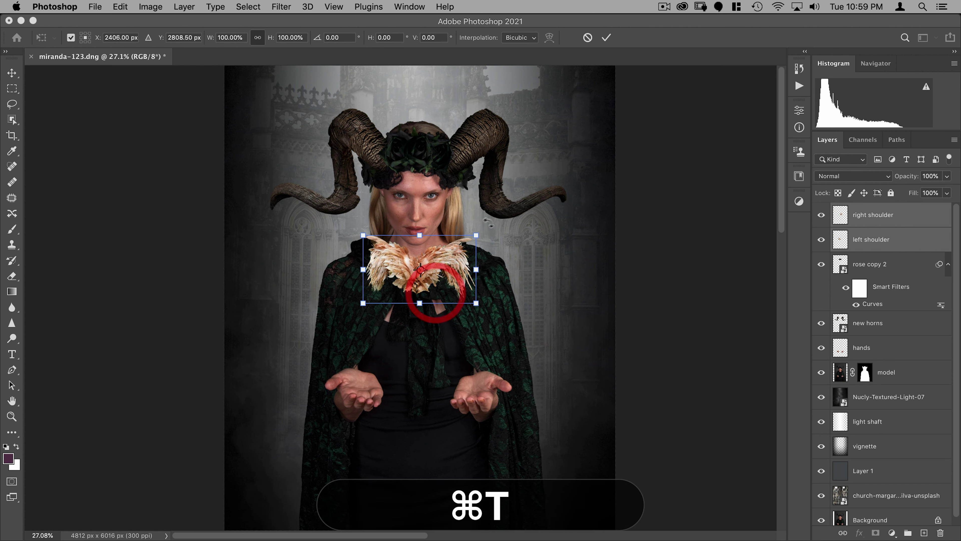
left_click_drag(478, 235, 545, 194)
double_click(484, 235)
- Hide the right shoulder layer and rotate the left shoulder feathers to about -26.5° over the cape's shoulder
left_click(867, 214)
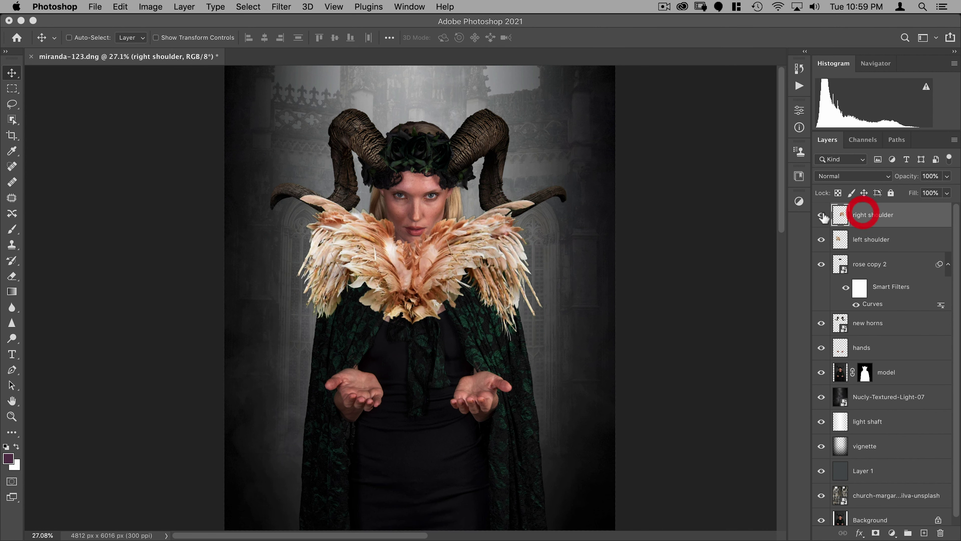
left_click(820, 215)
key("space")
left_click_drag(345, 259, 359, 259)
left_click(871, 239)
key("super+t")
left_click_drag(472, 294, 490, 268)
left_click_drag(395, 309, 396, 301)
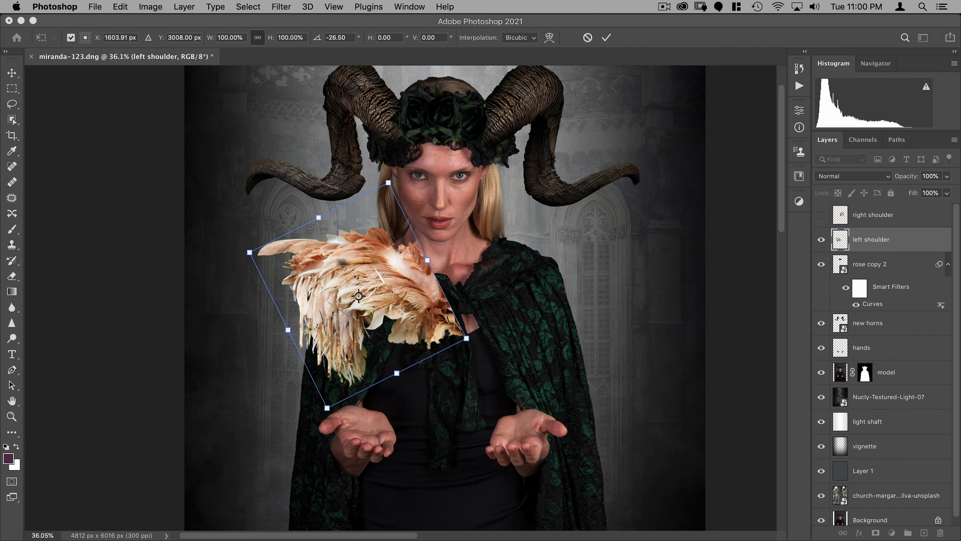
- Fine-tune the horizontal position of the rotated left shoulder feathers over the cape and apply the transform
left_click_drag(354, 261, 383, 272)
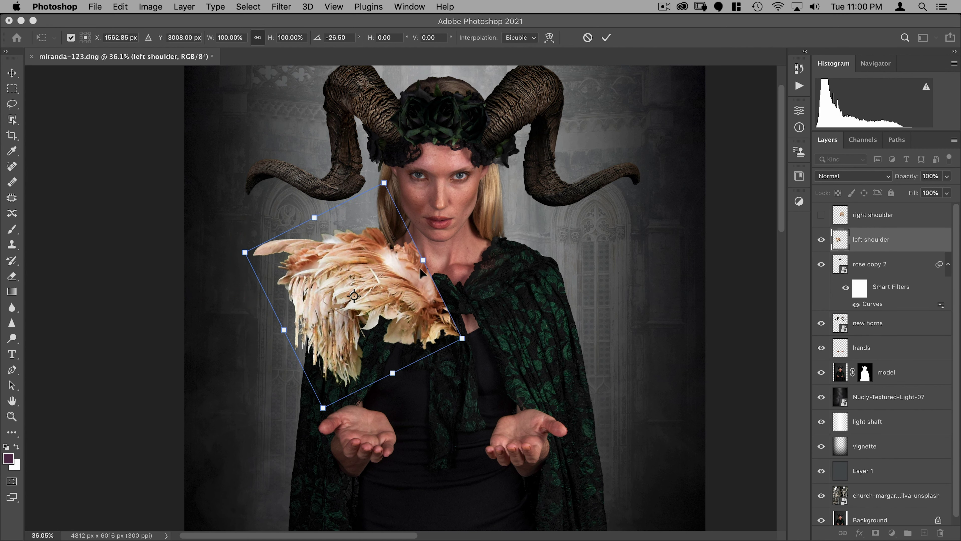
left_click_drag(409, 320, 403, 320)
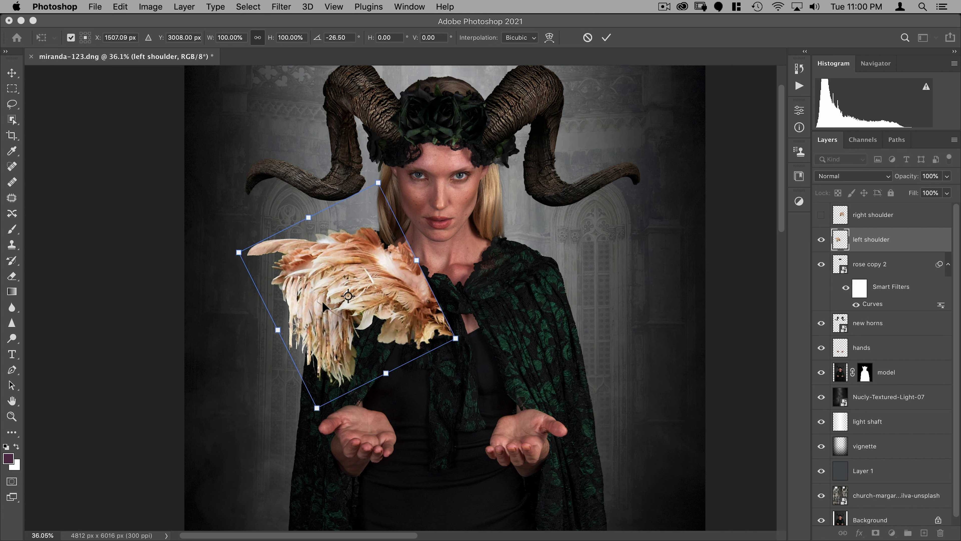
left_click_drag(333, 299, 335, 299)
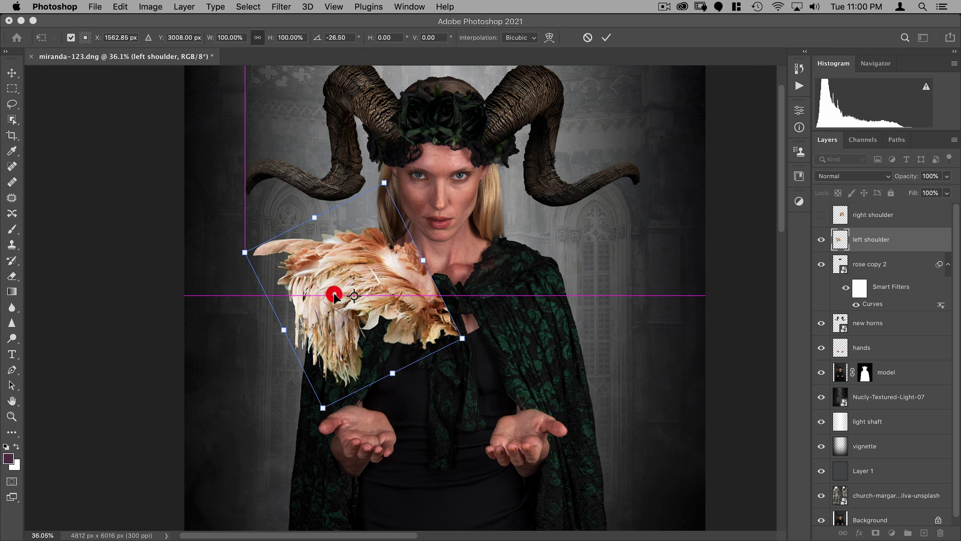
key("Left")
key("Left")
key("shift+Left")
key("shift+Left")
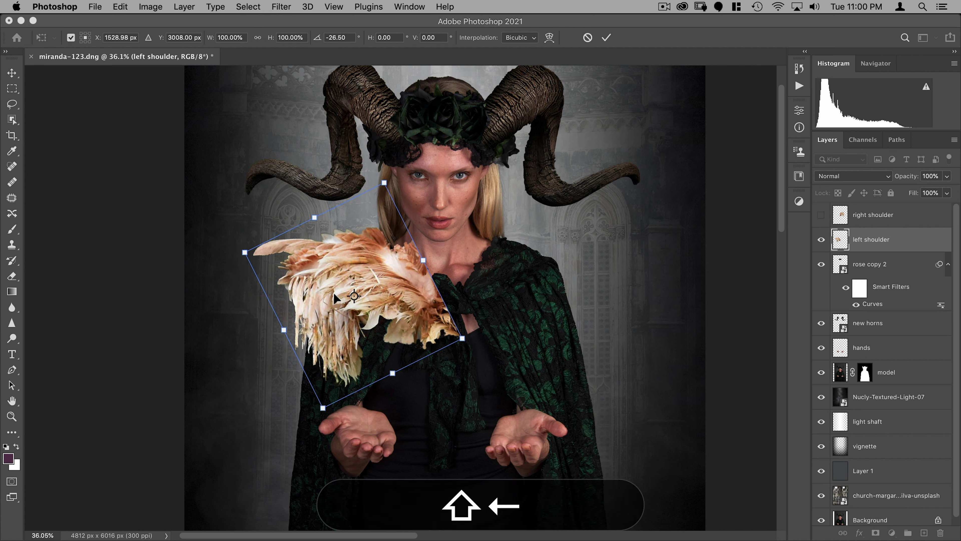
key("Return")
- Show the right shoulder layer, rotate and move its feathers to mirror the left shoulder, and apply the transform
left_click(822, 215)
left_click(873, 215)
key("super+t")
left_click_drag(492, 280, 523, 305)
left_click_drag(610, 250, 623, 279)
double_click(561, 284)
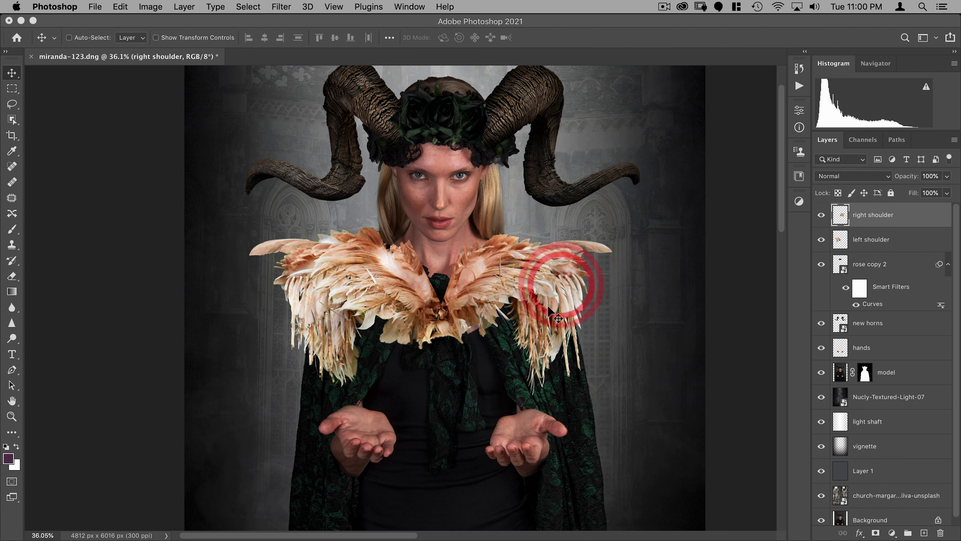
- Nudge the right shoulder feathers slightly outward and up to balance them against the left shoulder
left_click_drag(550, 308, 553, 307)
key("shift+Left")
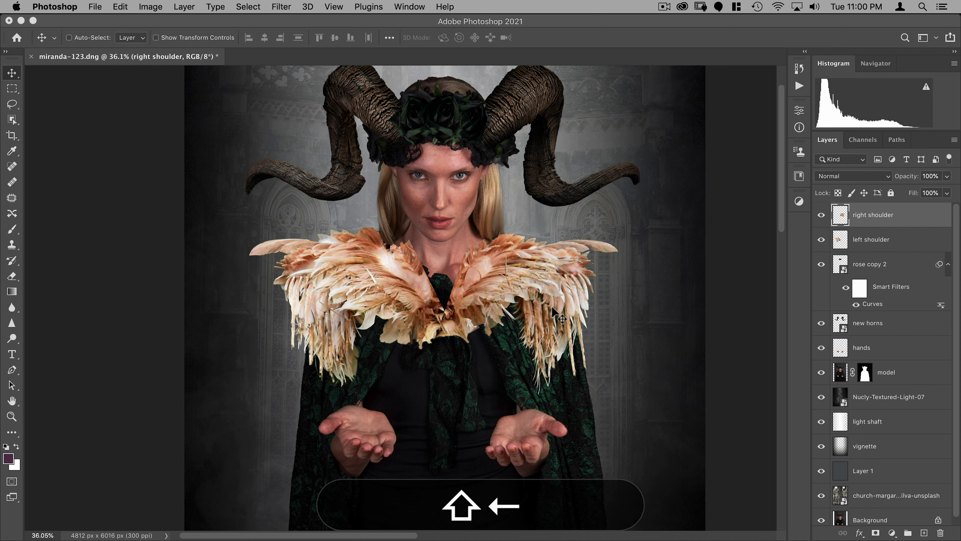
key("Right")
key("Up")
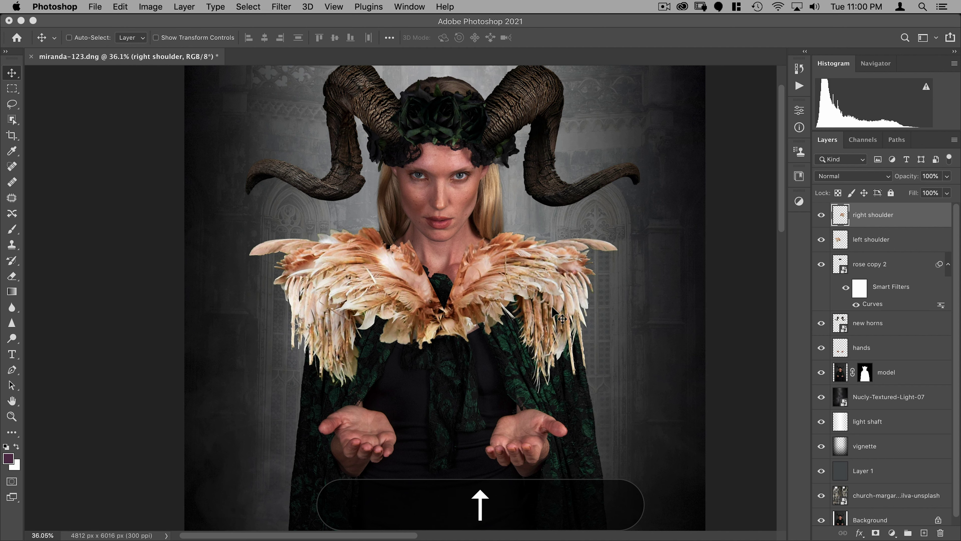
- Hide the right shoulder layer and add a layer mask to the left shoulder layer
left_click(823, 215)
left_click(840, 239)
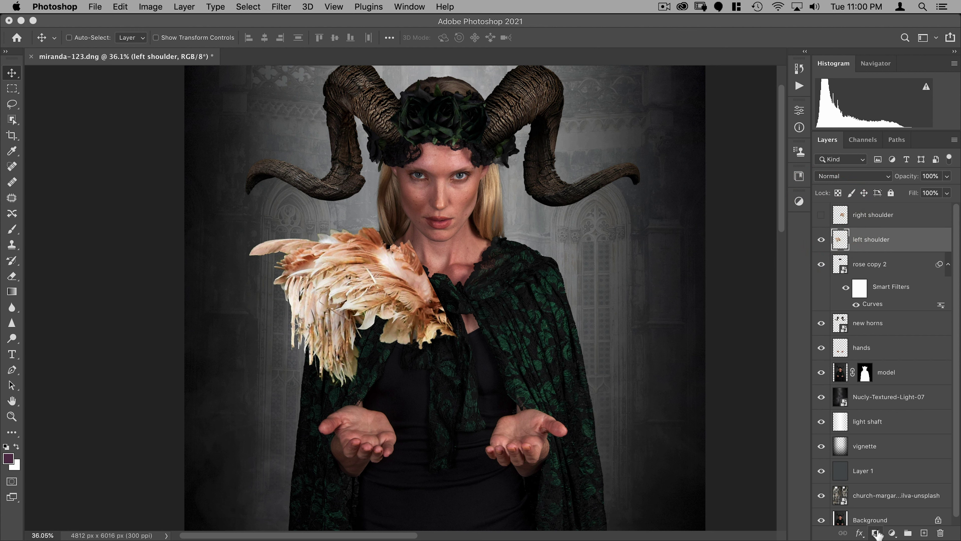
left_click(876, 533)
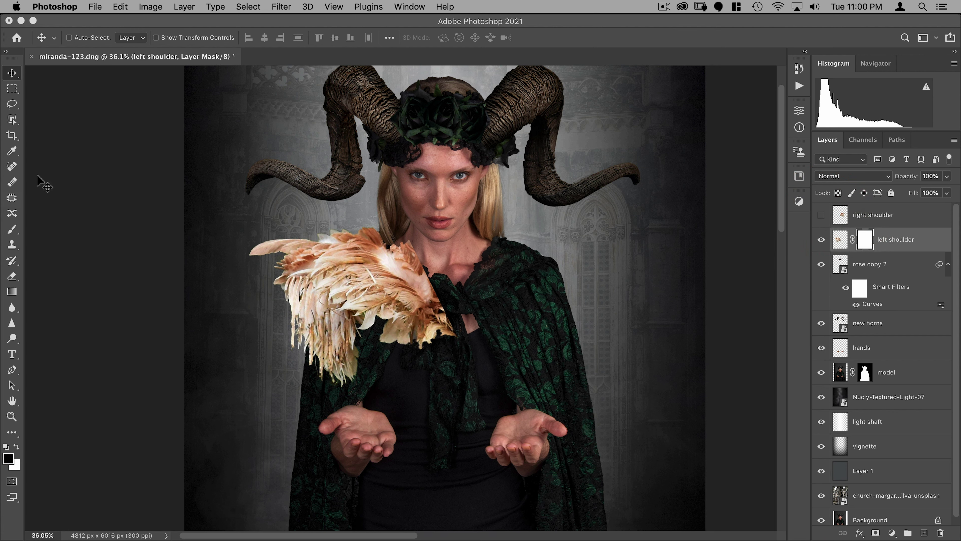
- Choose the Soft Round Pressure Opacity preset for the Brush tool
key("b")
right_click(362, 318)
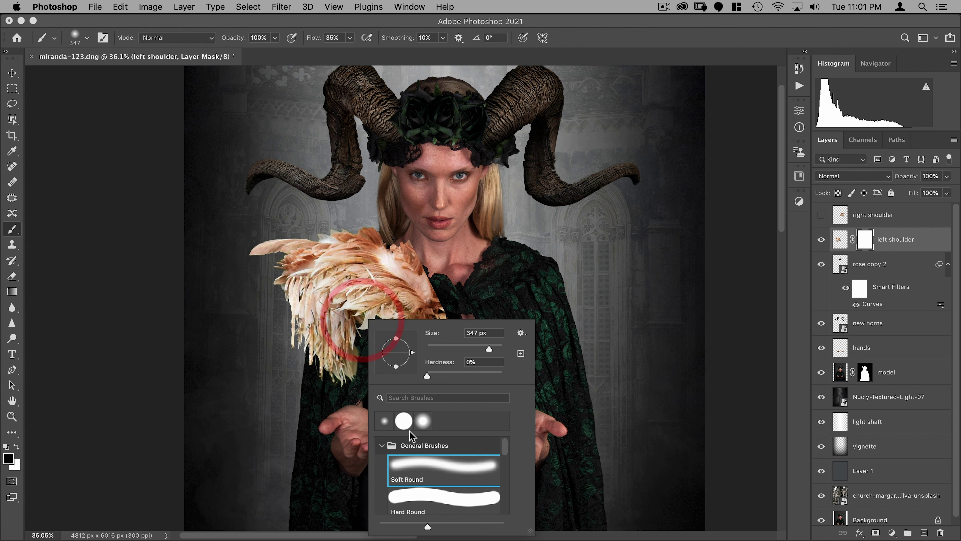
scroll(426, 486, "down", 5)
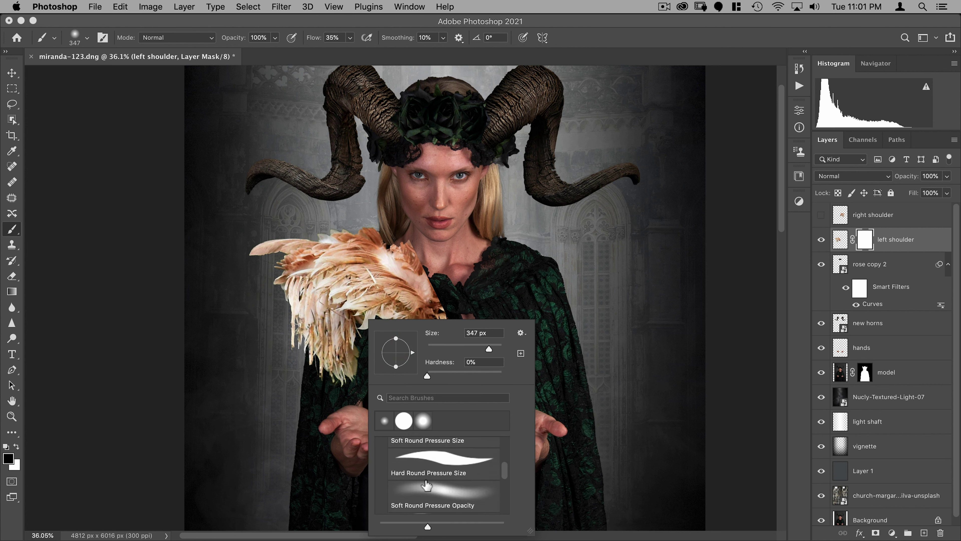
left_click(403, 469)
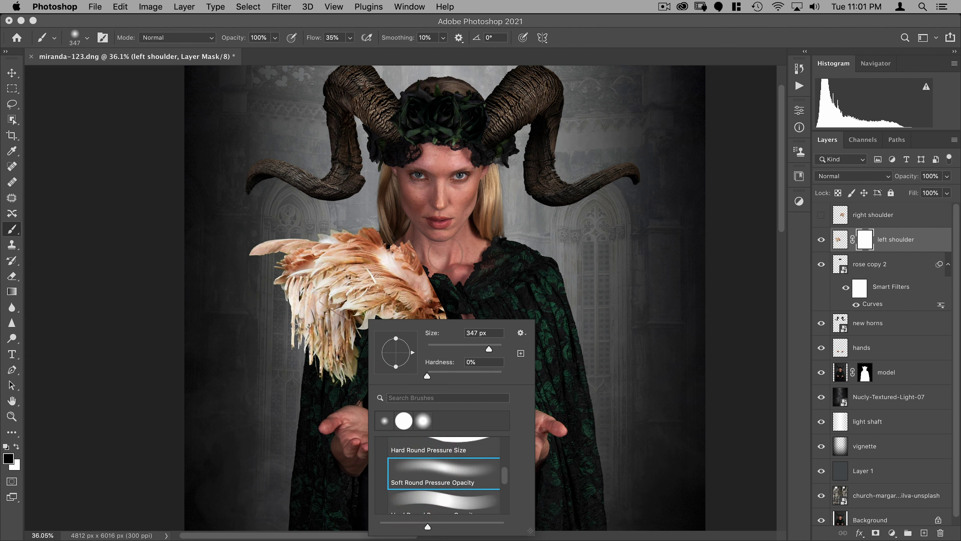
left_click(445, 254)
- Paint black on the left shoulder mask to fade out the inner feathers over the neck, collar and bow
left_click_drag(402, 246, 410, 277)
key("x")
key("x")
mouse_move(341, 231)
left_mouse_down()
mouse_move(401, 277)
mouse_move(422, 270)
mouse_move(437, 285)
left_mouse_up()
left_click_drag(452, 297, 408, 272)
left_click_drag(405, 266, 423, 289)
left_click_drag(394, 255, 420, 282)
left_click_drag(434, 277, 446, 327)
left_click_drag(448, 332, 425, 348)
mouse_move(444, 285)
left_mouse_down()
mouse_move(439, 312)
mouse_move(401, 352)
left_mouse_up()
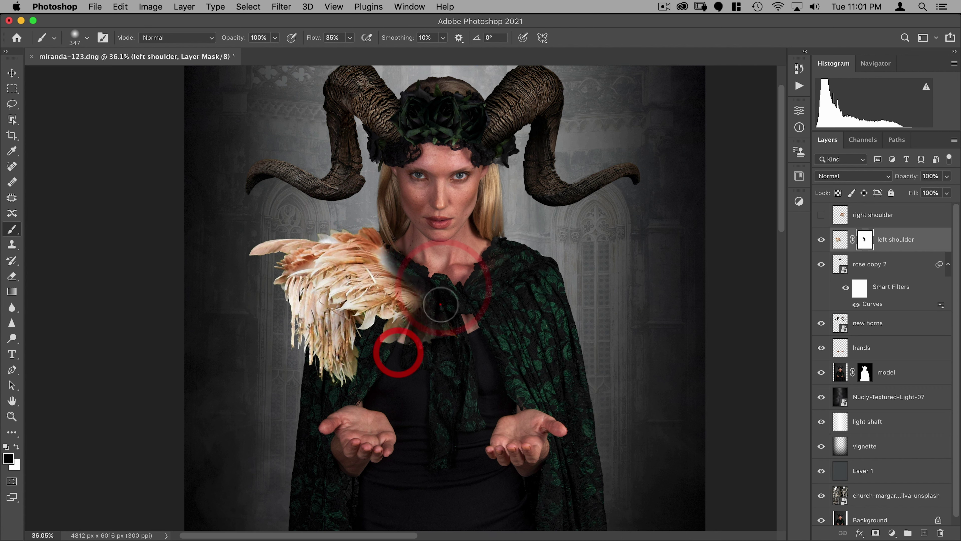
left_click_drag(441, 307, 399, 355)
mouse_move(435, 325)
left_mouse_down()
mouse_move(445, 344)
mouse_move(450, 323)
left_mouse_up()
- Touch up the mask's inner edge with white and black strokes so the feathers blend into the cape's bow
key("x")
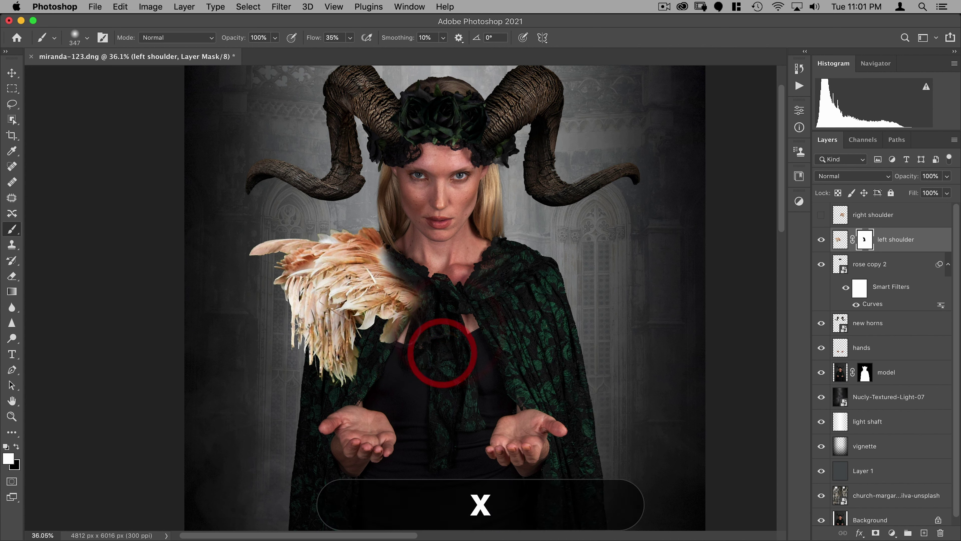
mouse_move(435, 354)
left_mouse_down()
mouse_move(398, 337)
mouse_move(451, 327)
mouse_move(454, 288)
mouse_move(453, 334)
left_mouse_up()
key("x")
left_click(437, 270)
left_click_drag(442, 281, 448, 356)
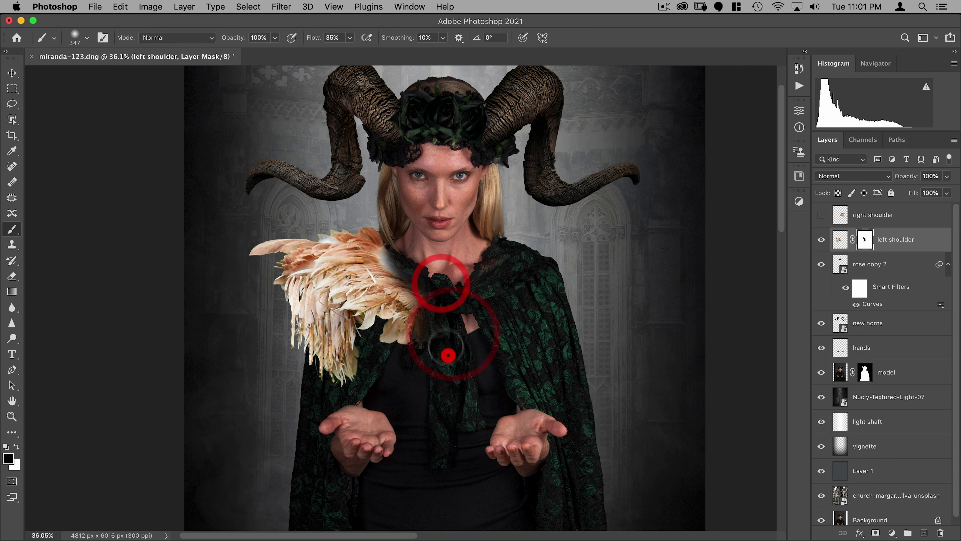
left_click_drag(429, 266, 454, 352)
- Open Curves on the left shoulder layer's image and neutralize its color by sampling a gray point on an orange feather
key("v")
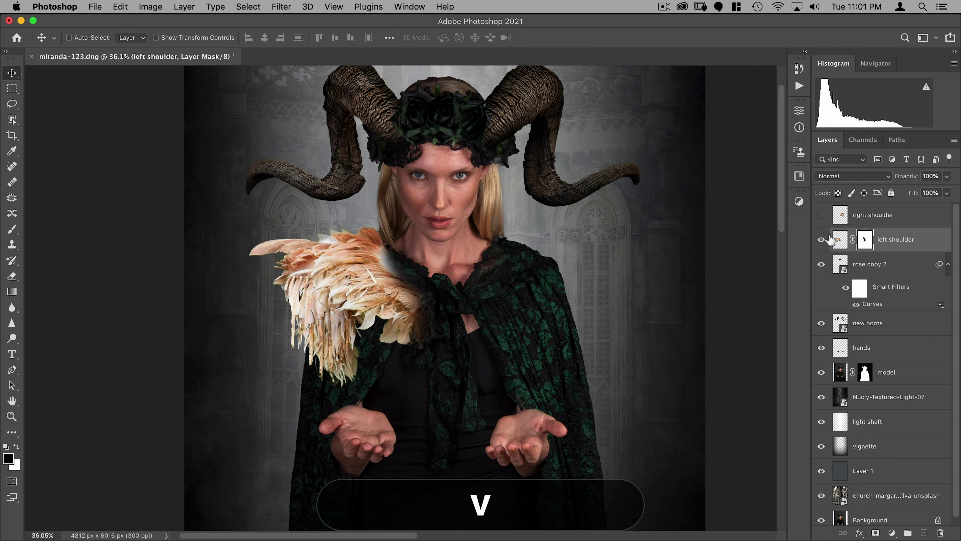
left_click(839, 245)
key("super+m")
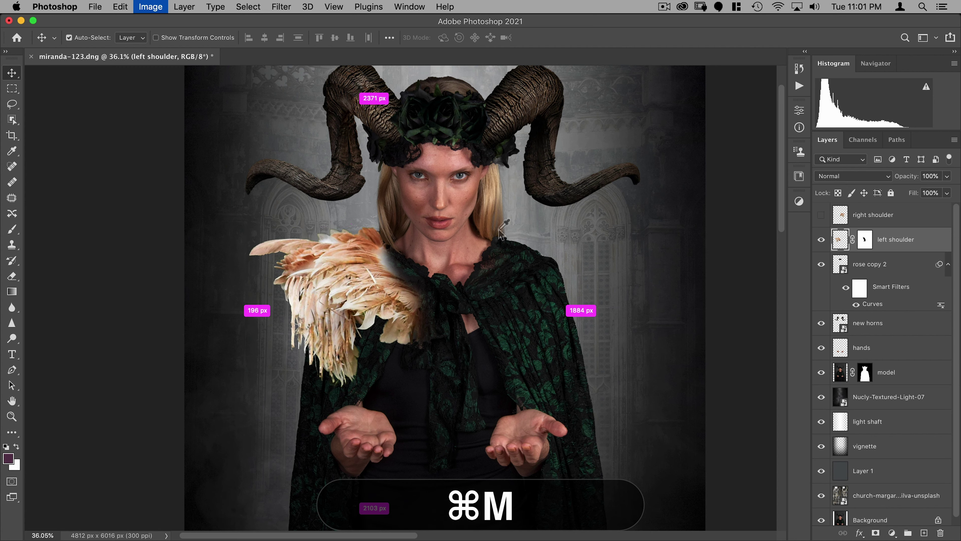
left_click_drag(460, 93, 743, 93)
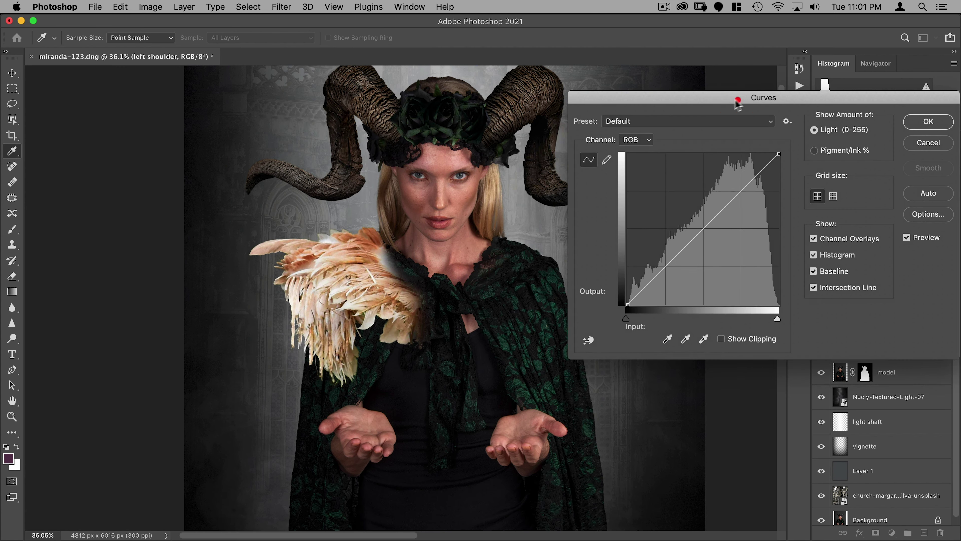
left_click(685, 340)
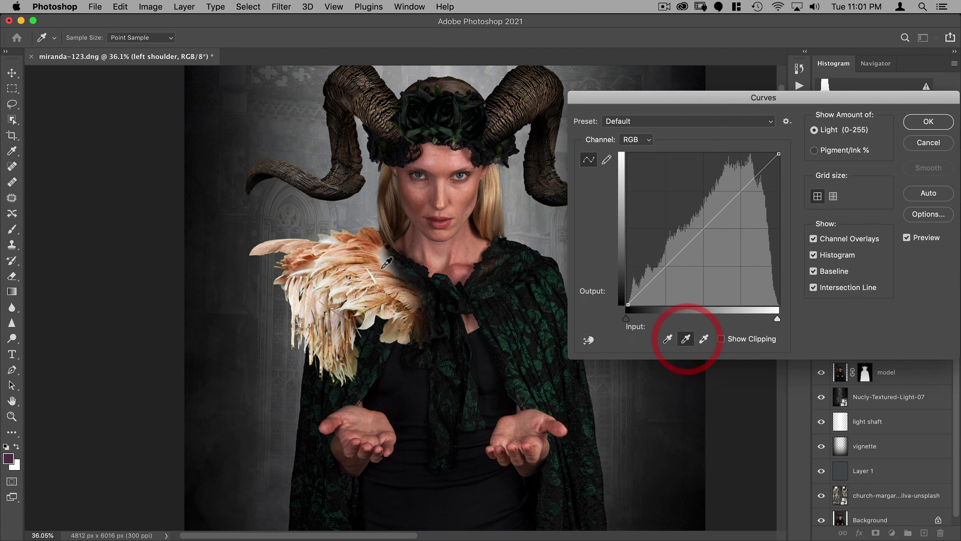
left_click(370, 245)
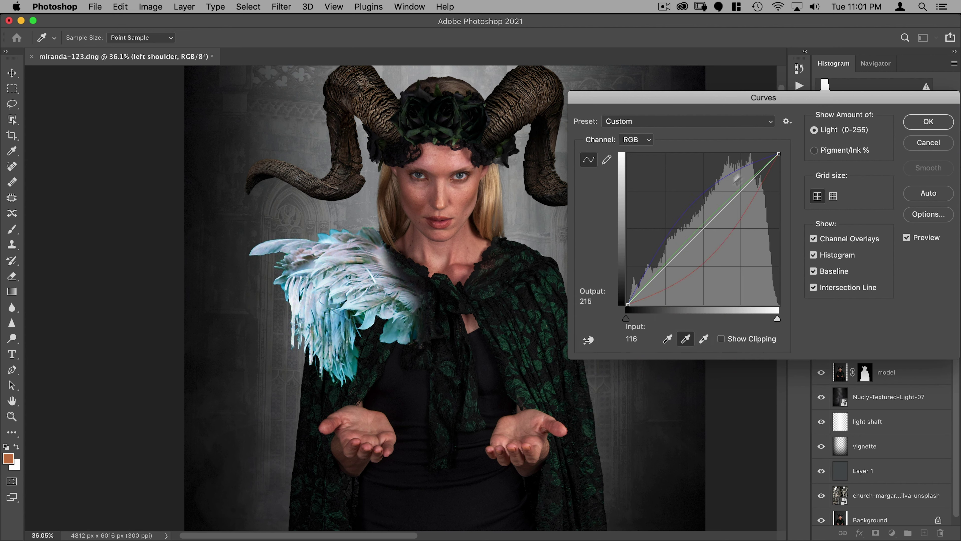
- Set a Blue channel curve point at input 84, output 111, and return to the RGB channel
left_click(637, 140)
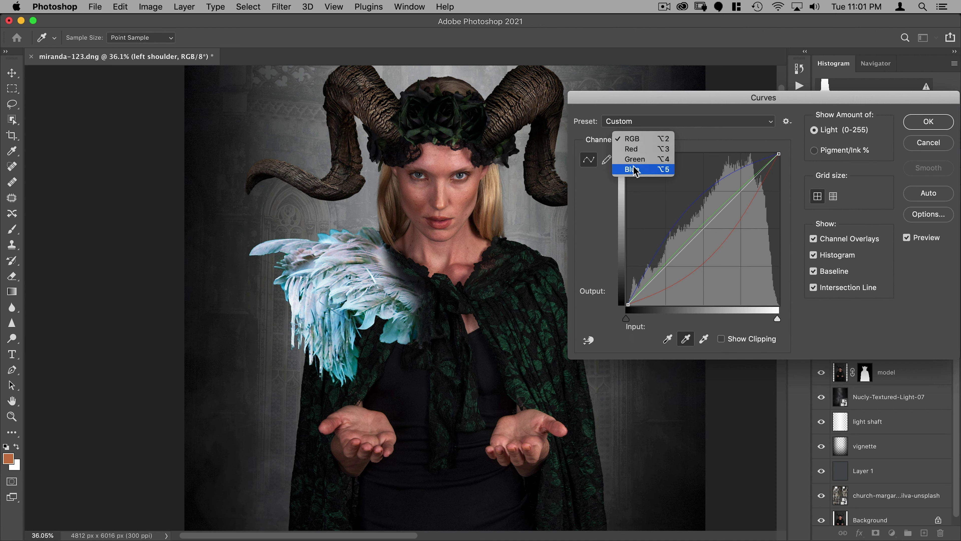
left_click(635, 169)
left_click_drag(676, 232, 678, 239)
left_click(636, 140)
left_click(643, 109)
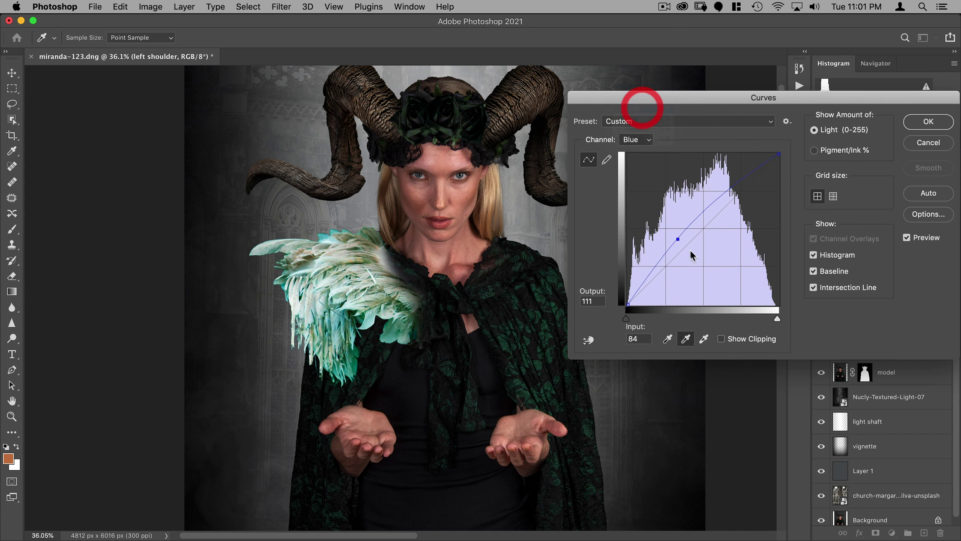
- Darken the left shoulder feathers on the RGB curve, setting a point at input 153, output 27 and the white endpoint's output to 92
left_click_drag(700, 232, 710, 272)
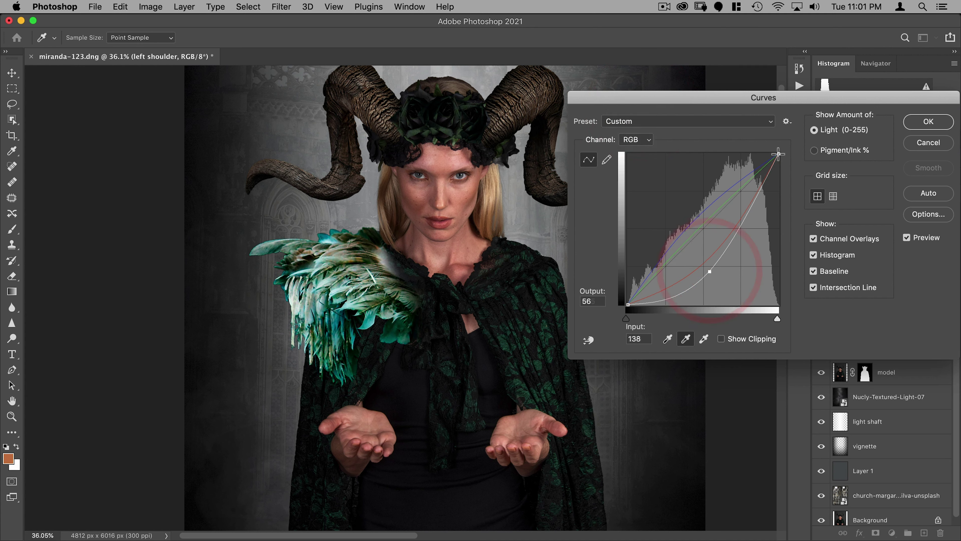
left_click_drag(778, 153, 779, 236)
left_click_drag(708, 271, 717, 288)
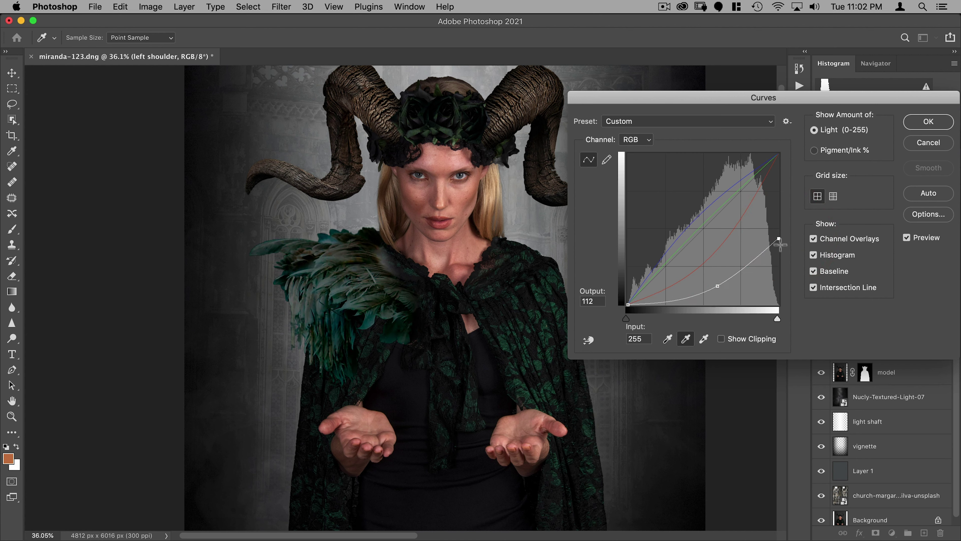
mouse_move(779, 236)
left_mouse_down()
mouse_move(781, 259)
mouse_move(782, 250)
left_mouse_up()
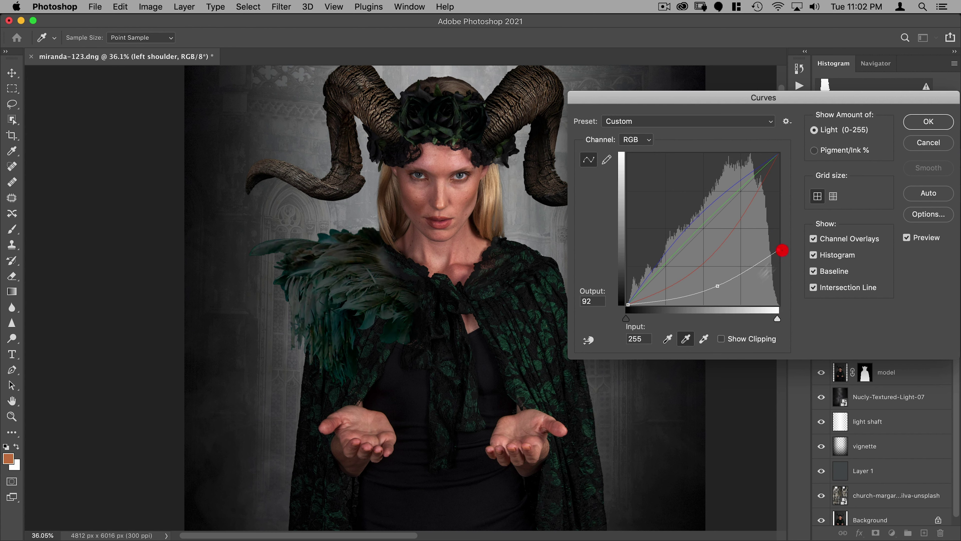
left_click_drag(718, 286, 719, 289)
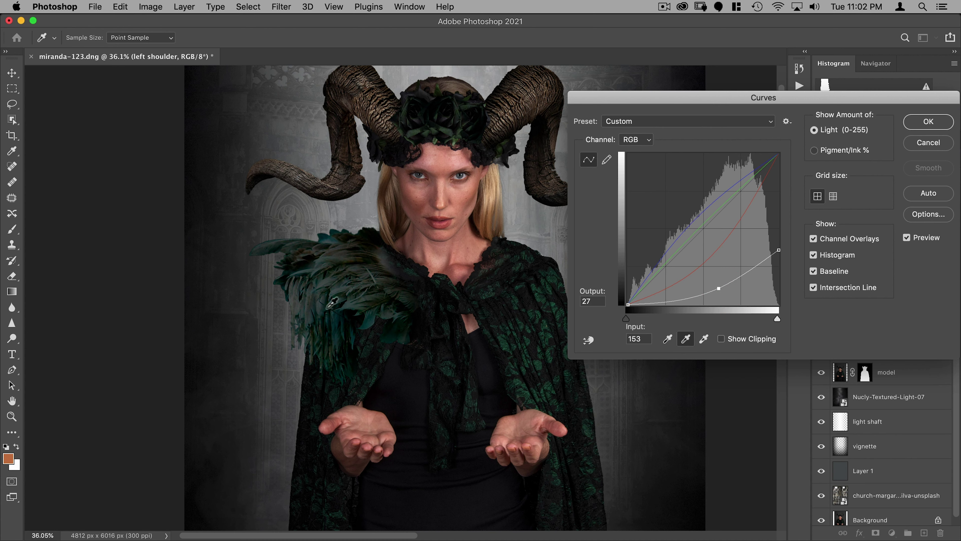
- Pull the Blue channel's curve point down slightly and apply the Curves adjustment to the left shoulder feathers
left_click(635, 140)
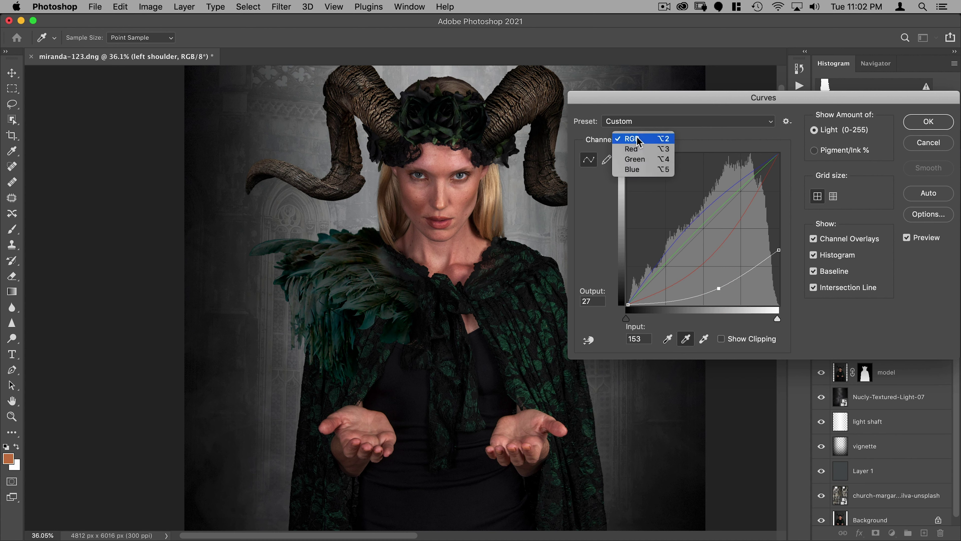
left_click(636, 172)
left_click_drag(679, 239, 683, 243)
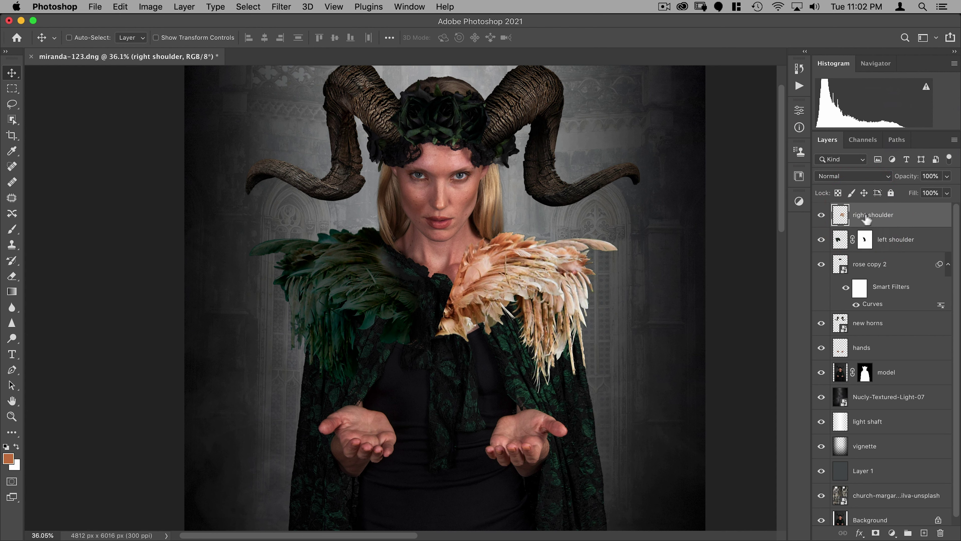
- Add a layer mask to the right shoulder layer and paint black to hide the inner feathers over the neck and bow
left_click(875, 533)
key("b")
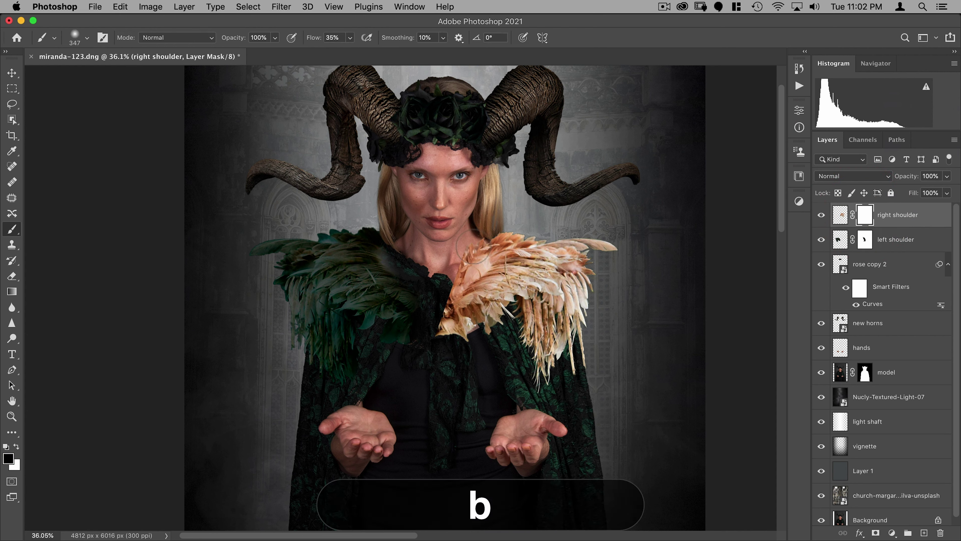
key("x")
key("x")
mouse_move(489, 241)
left_mouse_down()
mouse_move(468, 282)
mouse_move(451, 292)
mouse_move(462, 306)
mouse_move(442, 329)
mouse_move(477, 365)
left_mouse_up()
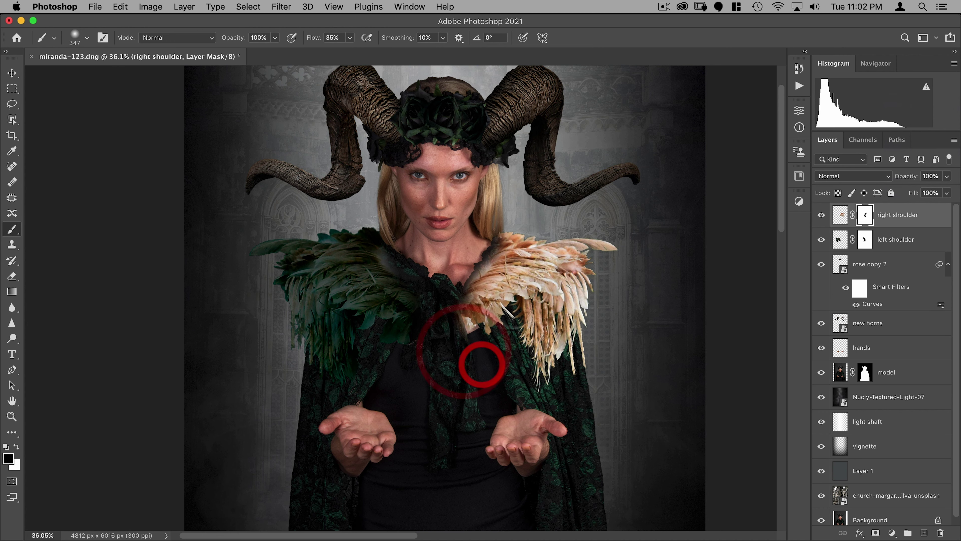
- Reapply the last-used Curves settings to the right shoulder layer's image so its feathers match the left ones
key("v")
left_click(839, 216)
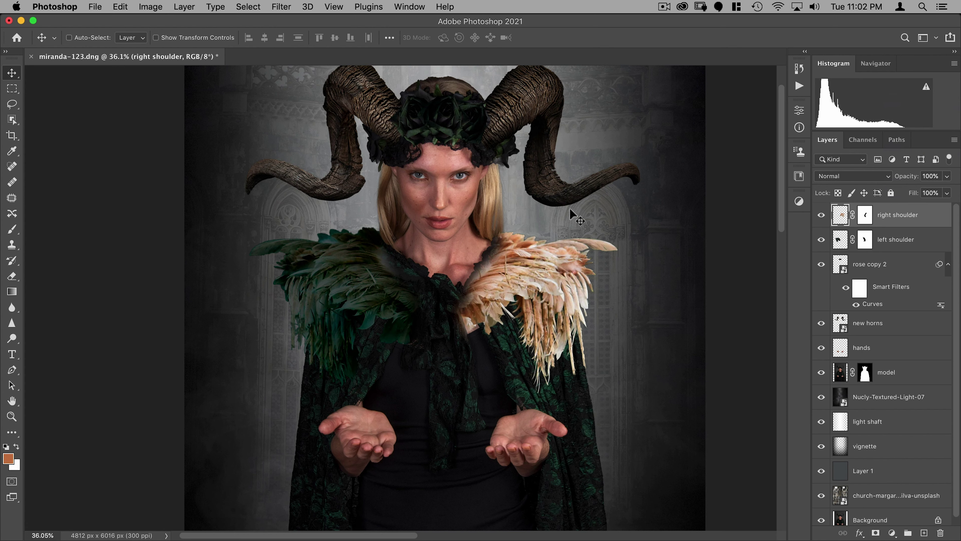
key("alt+super")
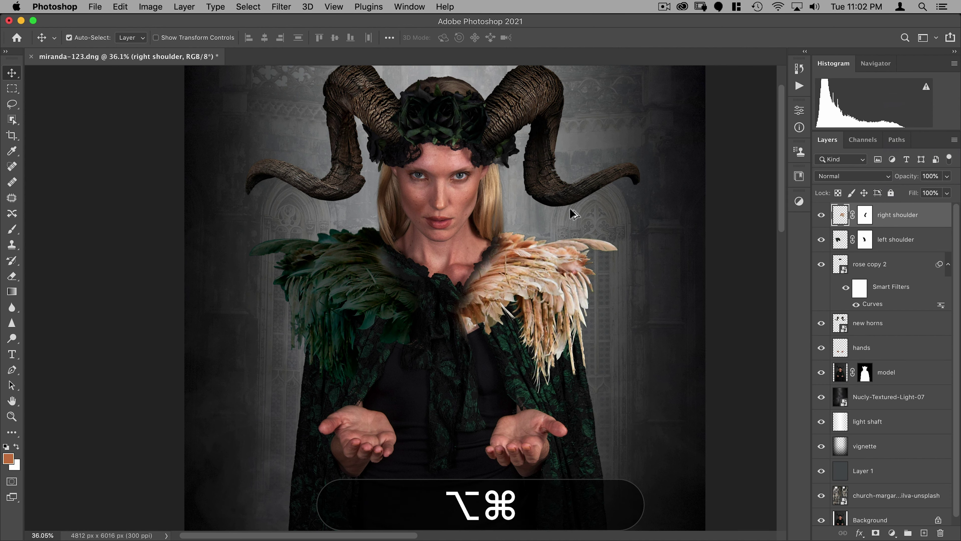
key("alt+super+m")
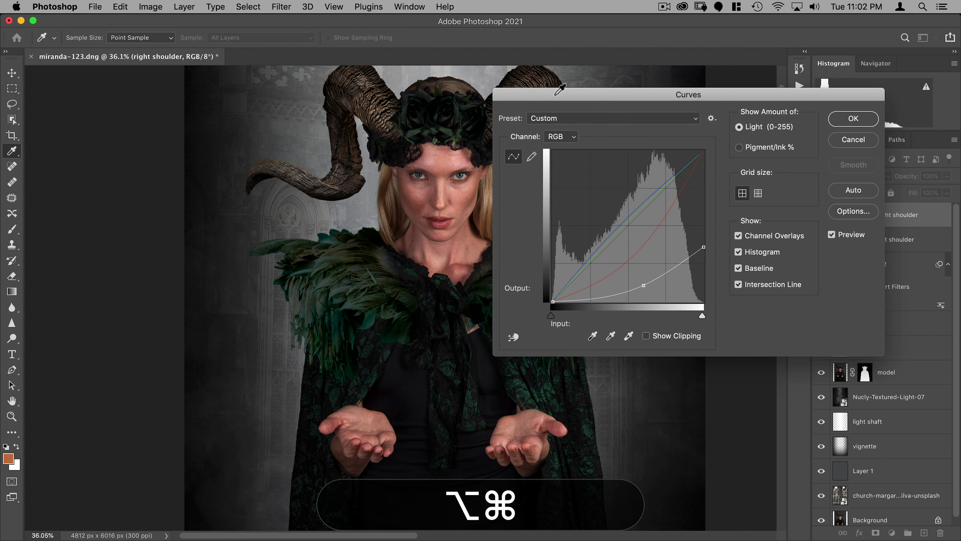
left_click_drag(556, 95, 647, 111)
left_click(944, 135)
key("super+0")
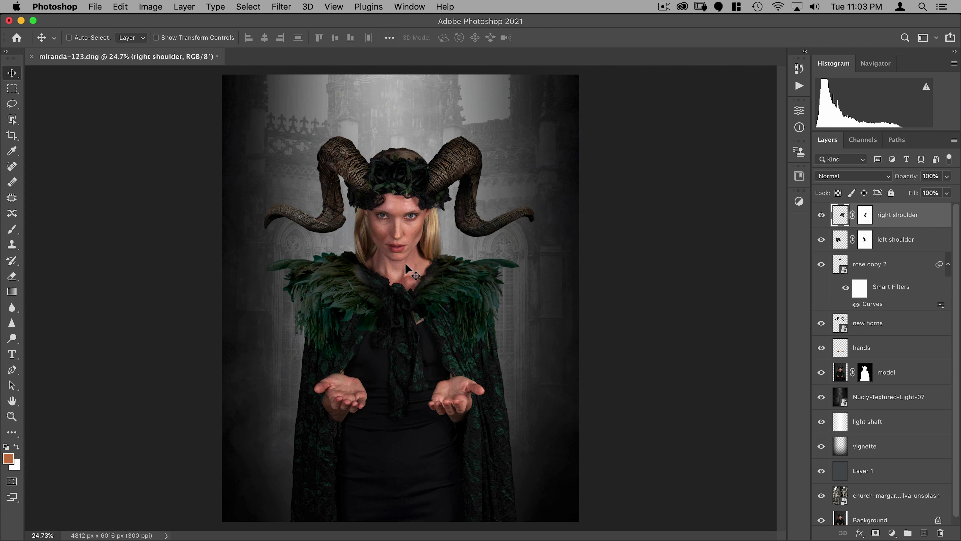
- Open skull-max-kleinen-unsplash.jpg from the assets folder
left_click(94, 9)
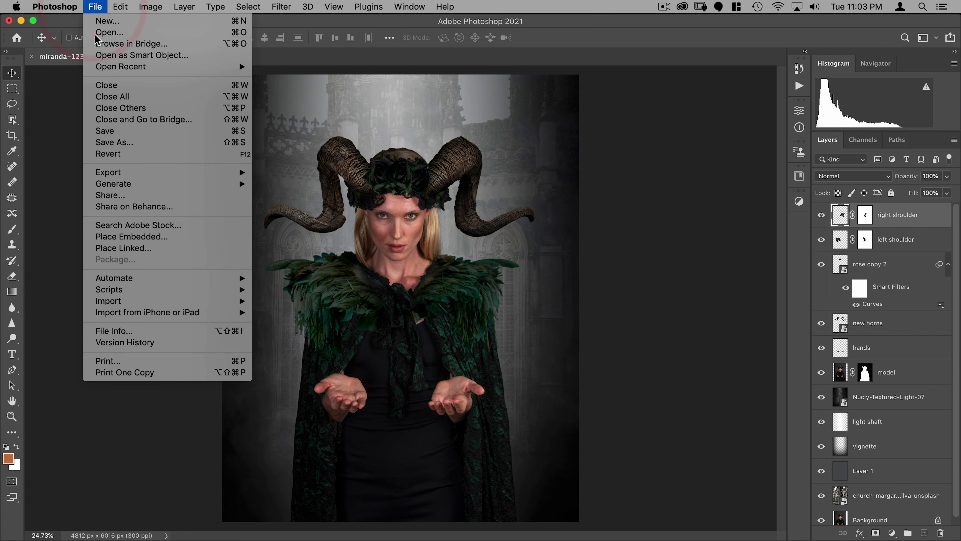
left_click(212, 31)
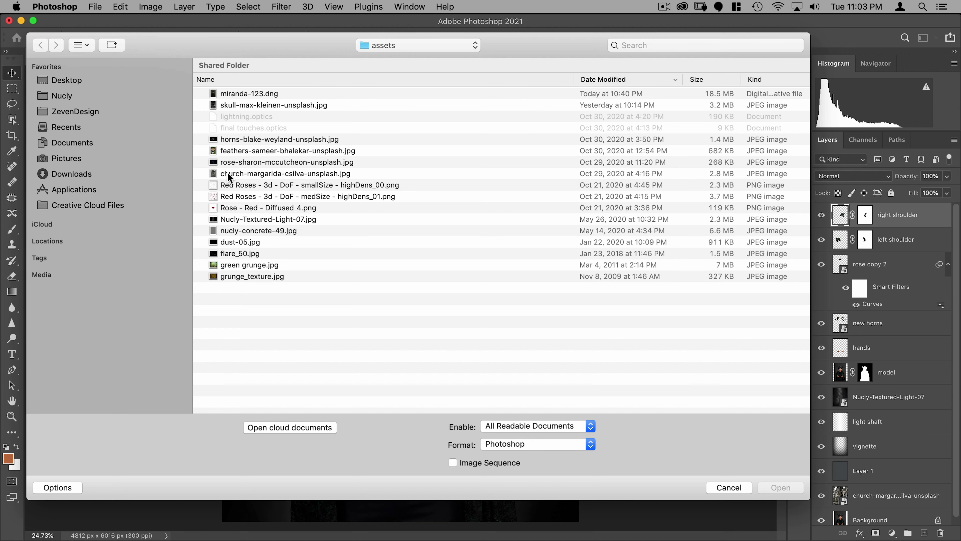
double_click(250, 105)
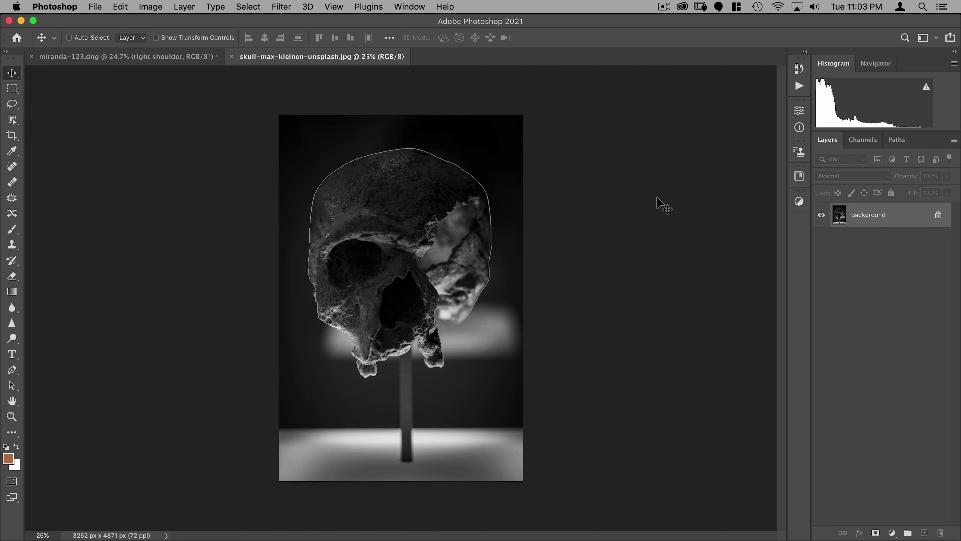
- Load the skull's Work Path as a selection and copy the selected skull to a new layer
left_click(896, 139)
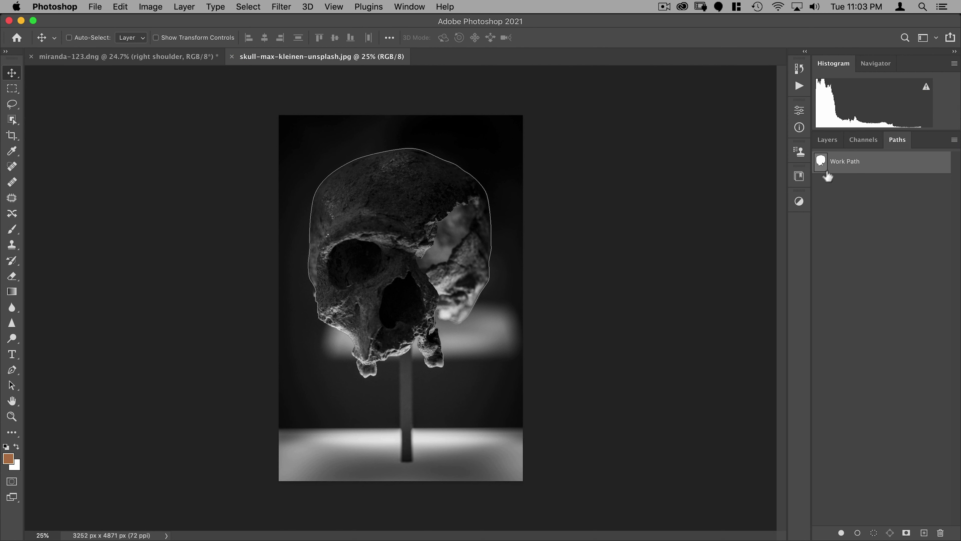
key("super")
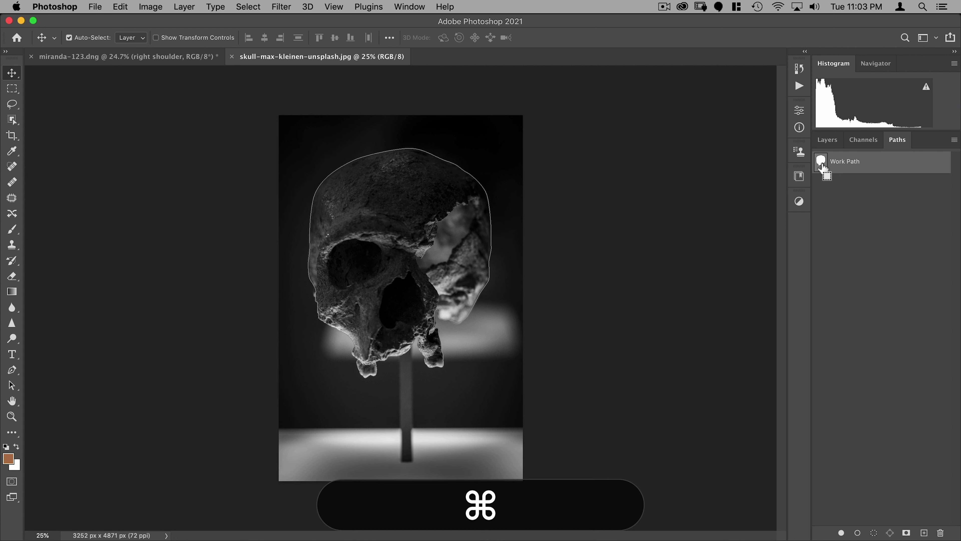
left_click(821, 162, "super")
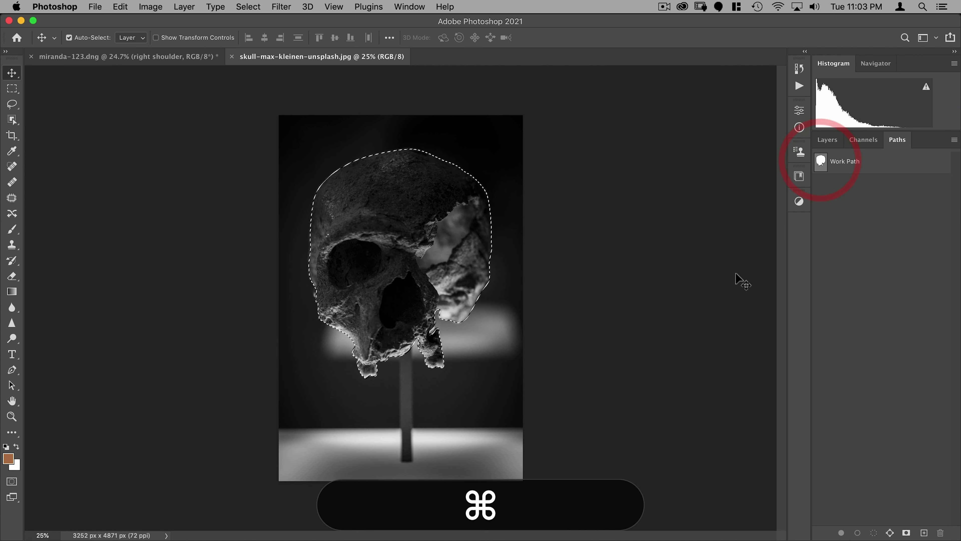
left_click(828, 140)
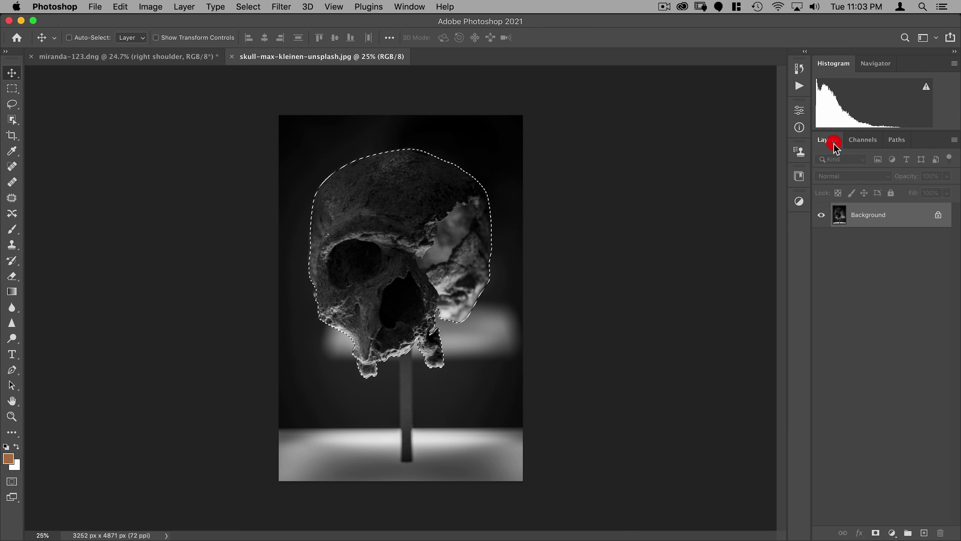
key("super+j")
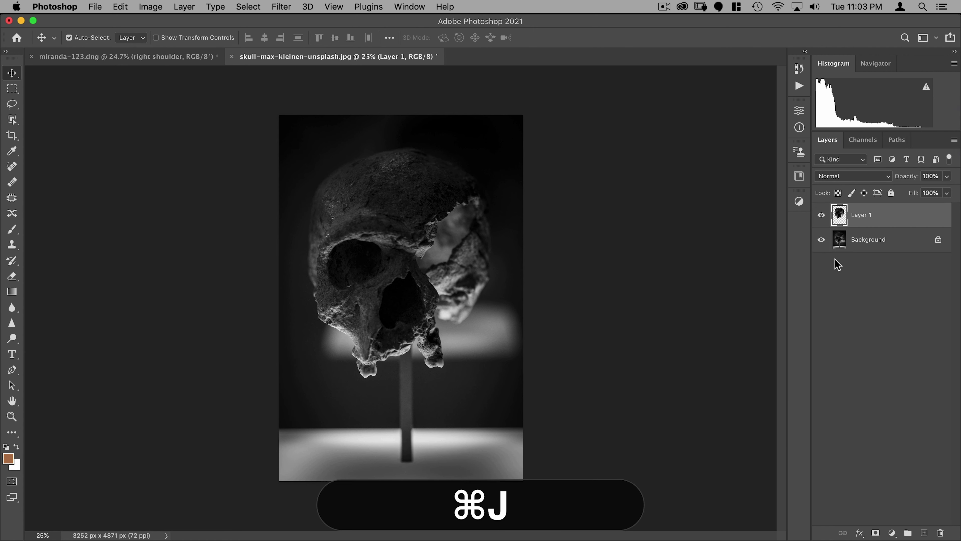
- Hide the Background layer, rename the cut-out layer as skull and convert it to a smart object
left_click(822, 239)
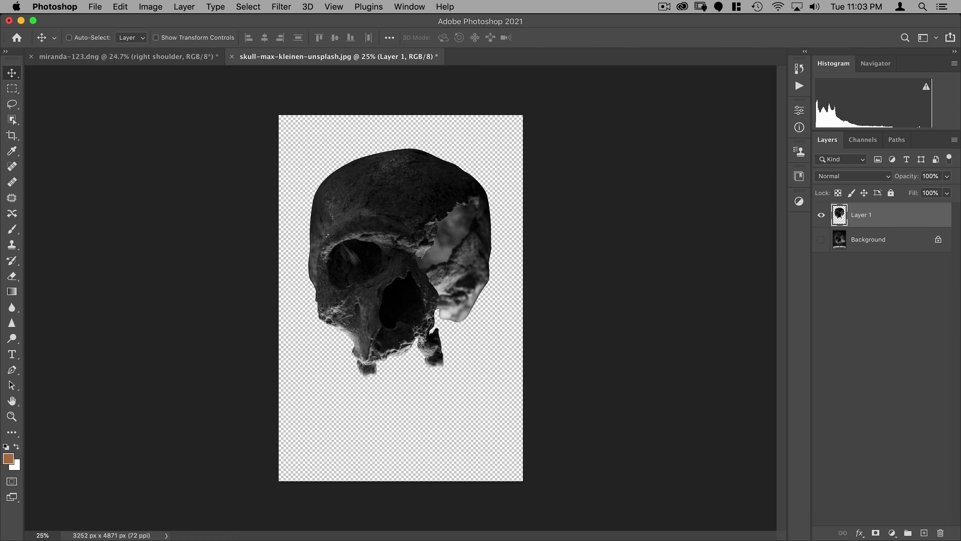
double_click(863, 216)
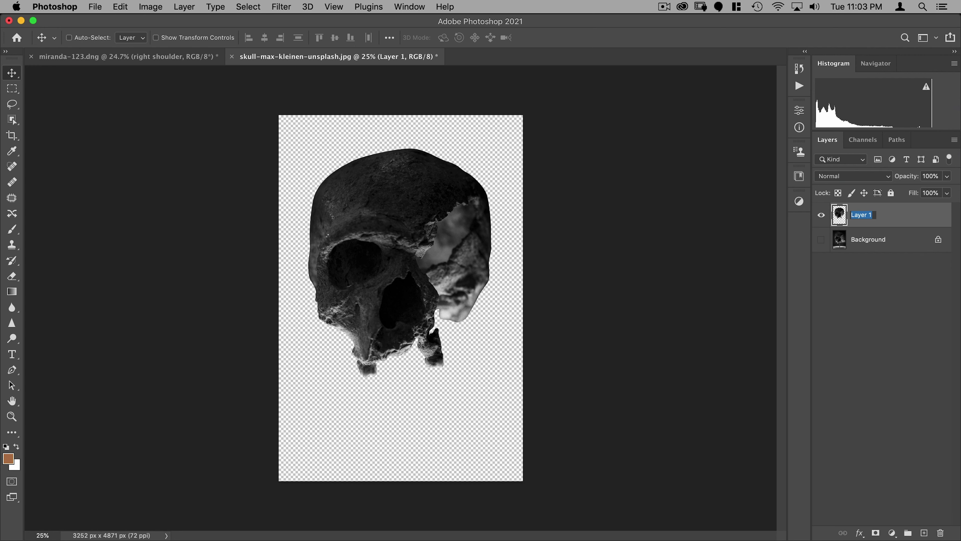
type("skull")
key("Return")
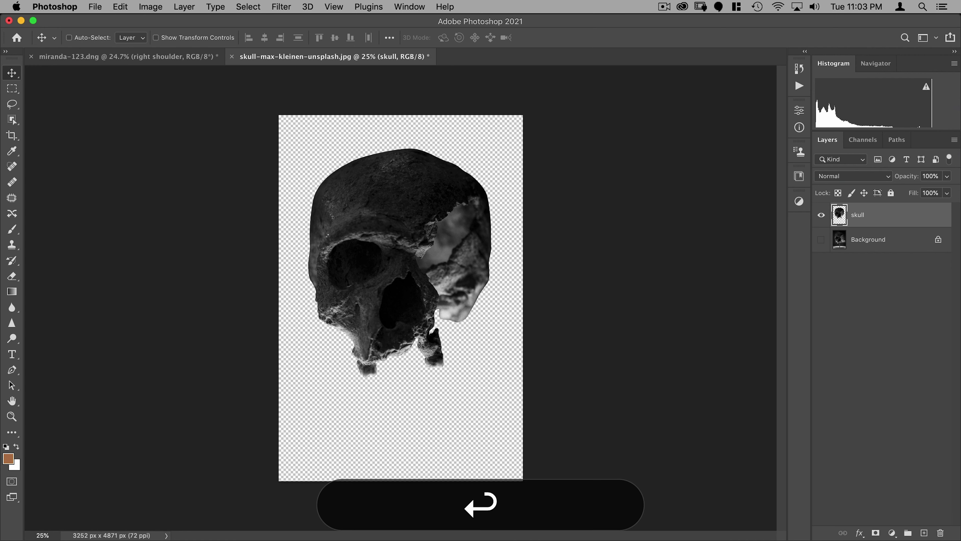
right_click(911, 216)
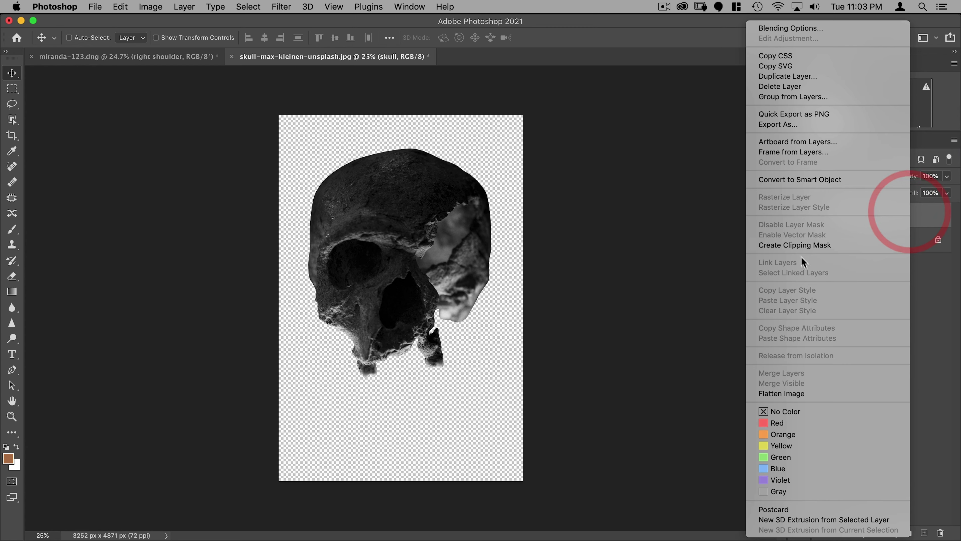
left_click(801, 181)
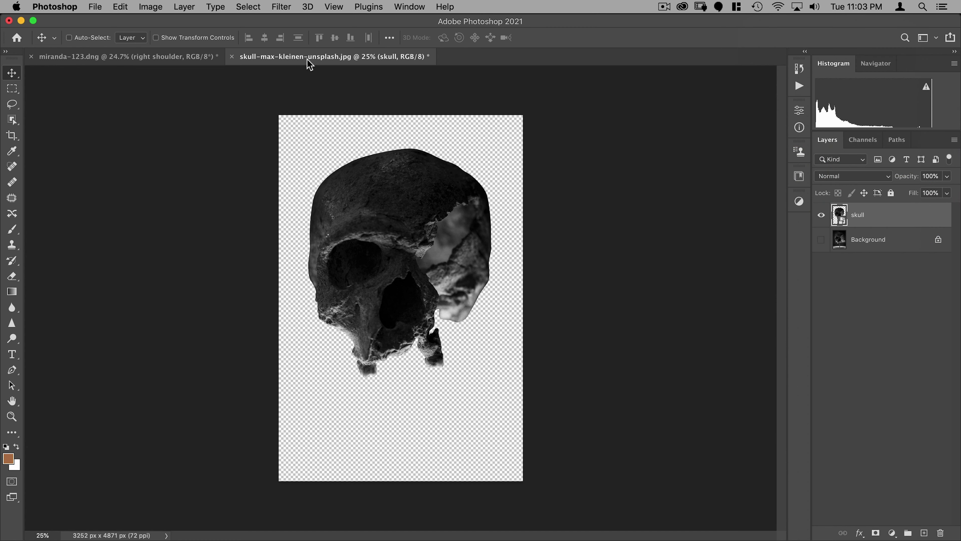
- Float the skull document and copy its skull layer into the miranda-123.dng composite, accepting the color conversion
left_click_drag(302, 56, 440, 124)
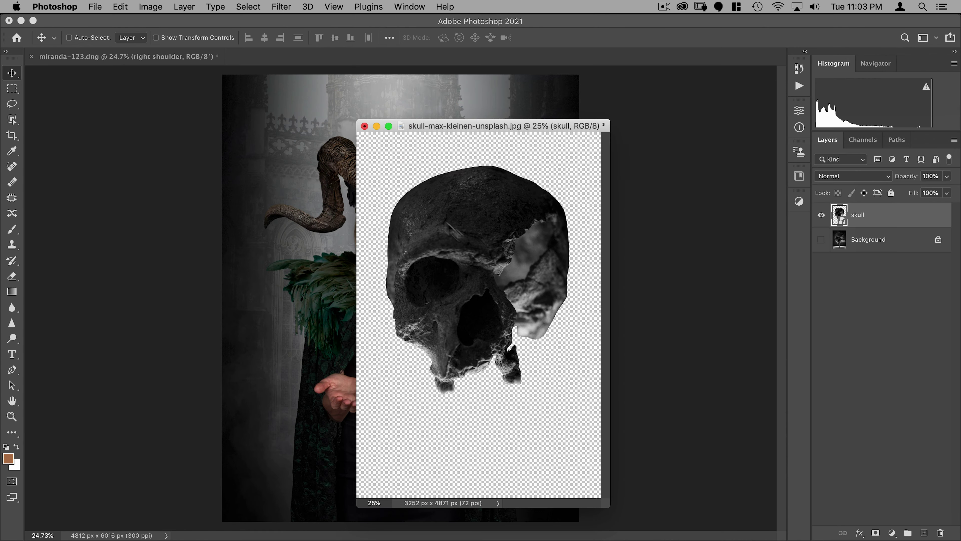
left_click_drag(454, 231, 274, 221)
left_click(597, 313)
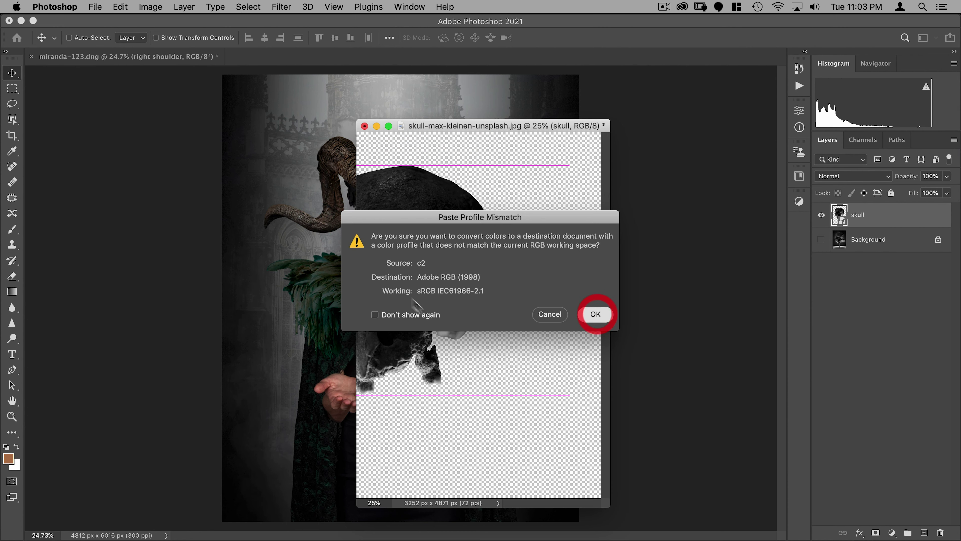
- Close the leftover horns and feathers source documents without saving them
left_click(410, 6)
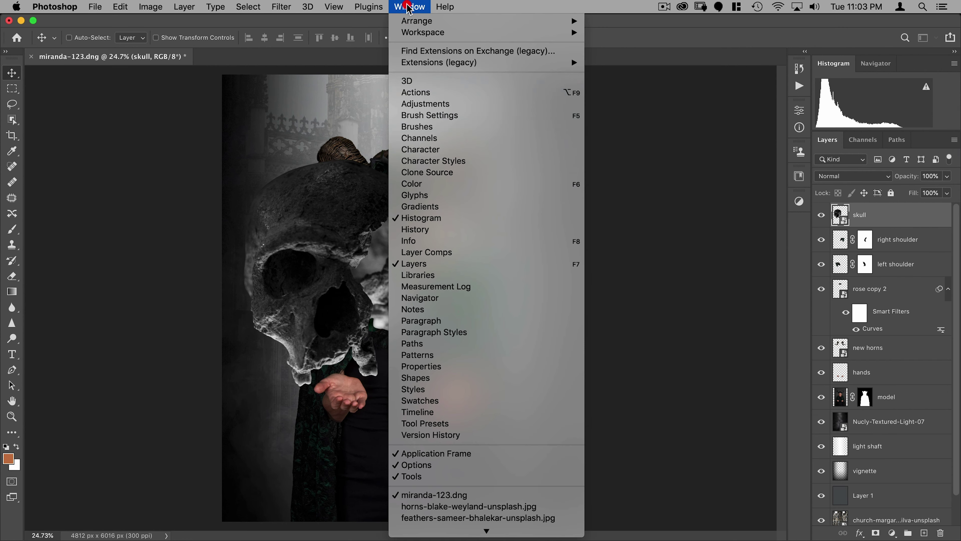
left_click(430, 504)
key("super+w")
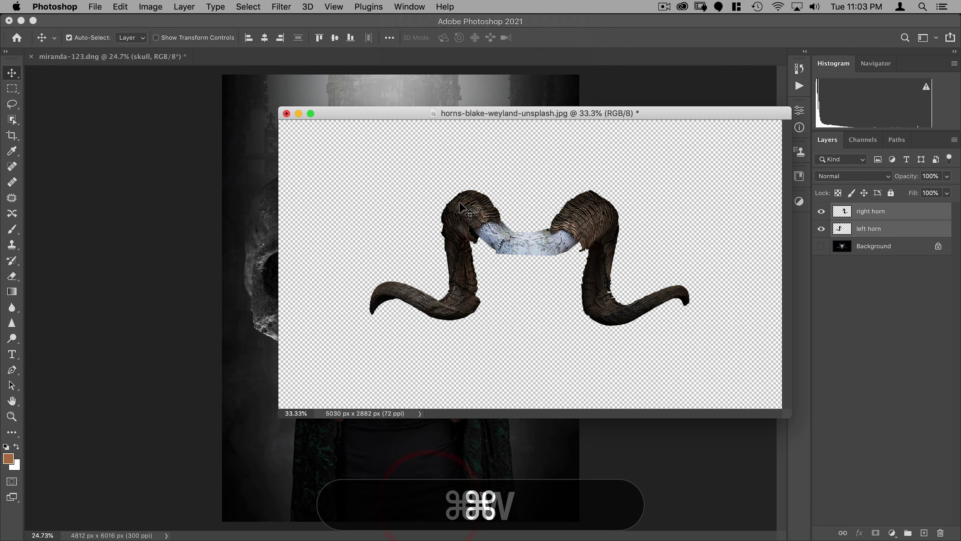
key("super+d")
left_click(410, 7)
left_click(435, 504)
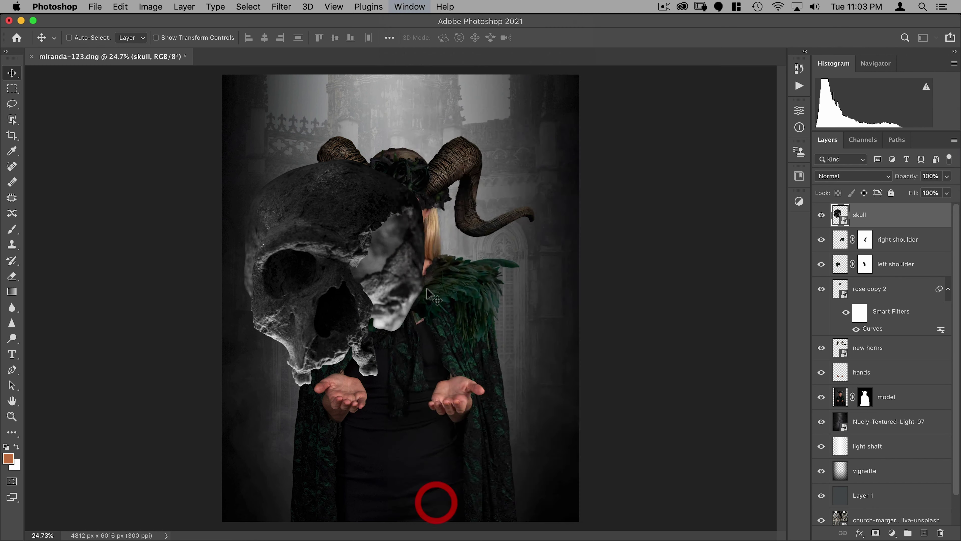
key("super+w")
key("super+d")
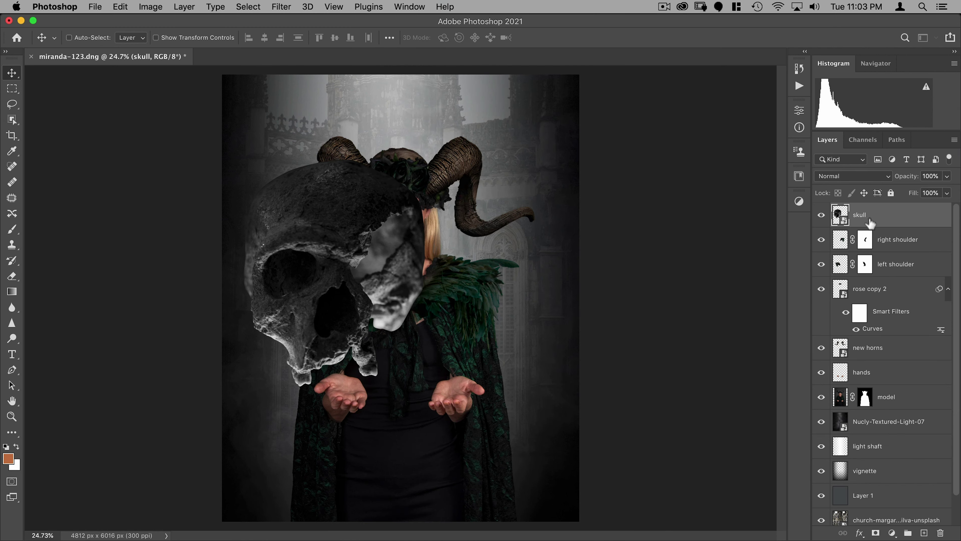
- Scale the skull down to about 6.6% and place it over the cape's bow at the center of the chest
left_click_drag(369, 272, 435, 292)
key("super+t")
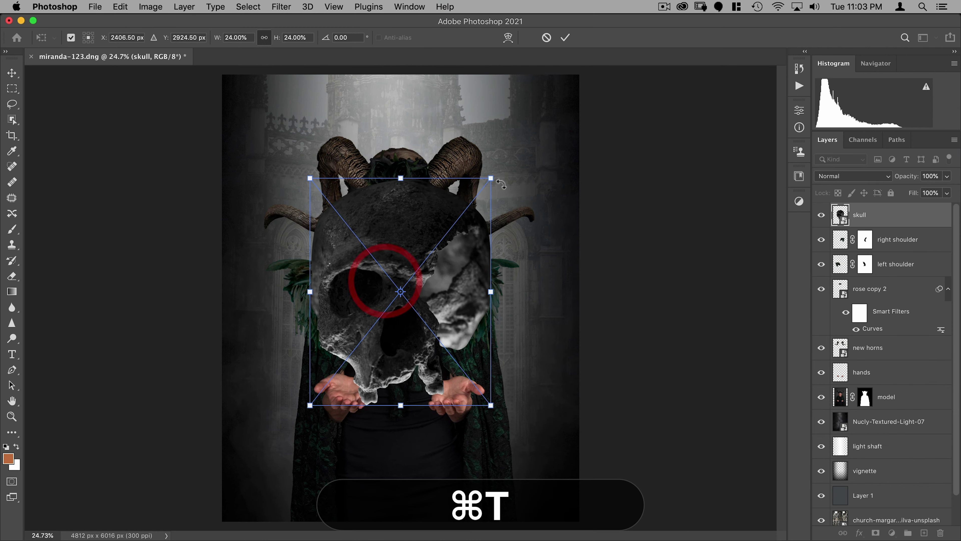
left_click_drag(493, 175, 431, 257)
left_click_drag(407, 293, 404, 321)
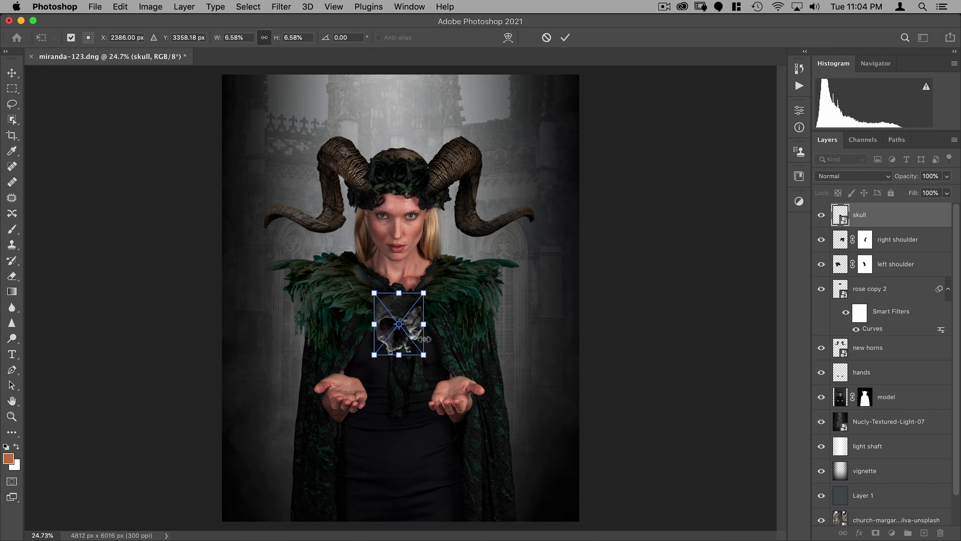
left_click_drag(424, 355, 426, 356)
key("Return")
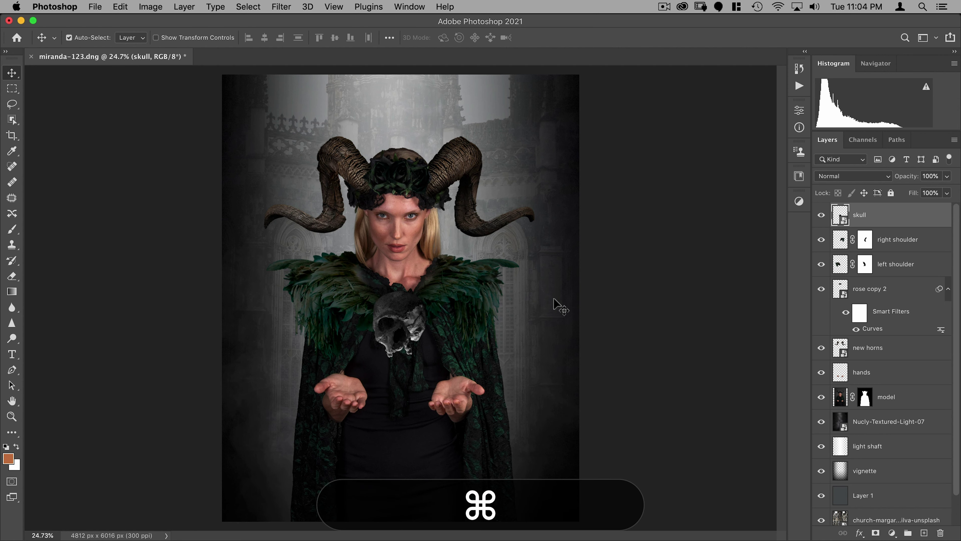
- With Curves on the skull layer, brighten RGB at input 79 to output 167 and lower Blue at input 125 to output 104
key("super+m")
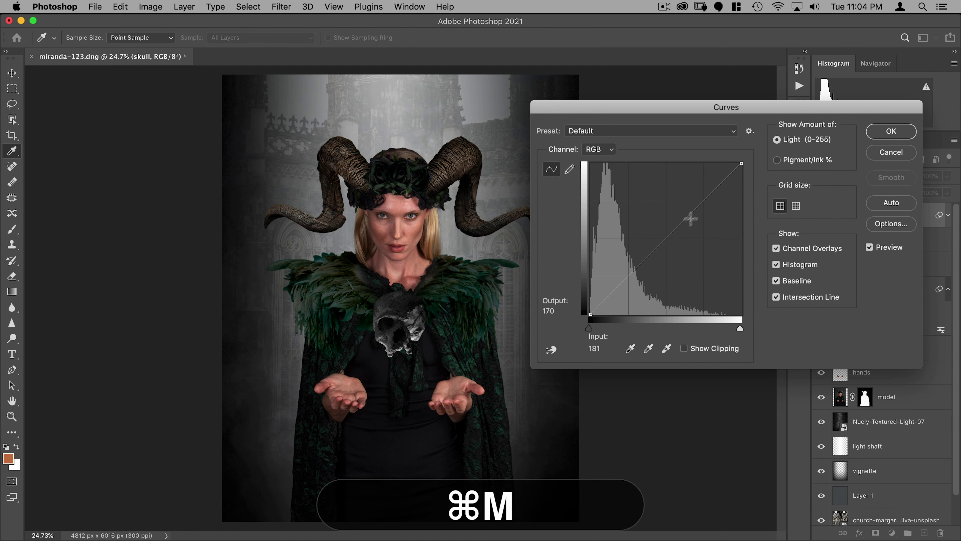
left_click_drag(678, 227, 637, 215)
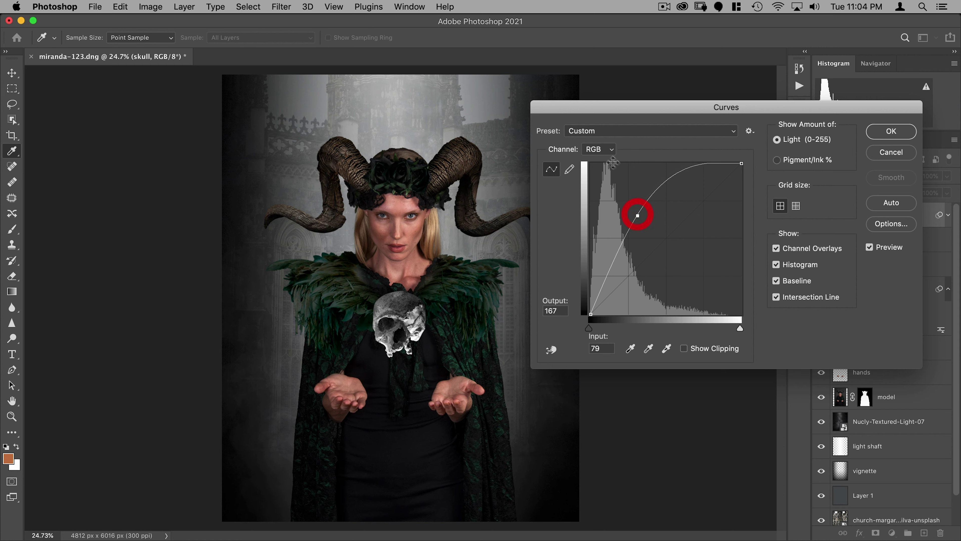
left_click(601, 149)
left_click(596, 177)
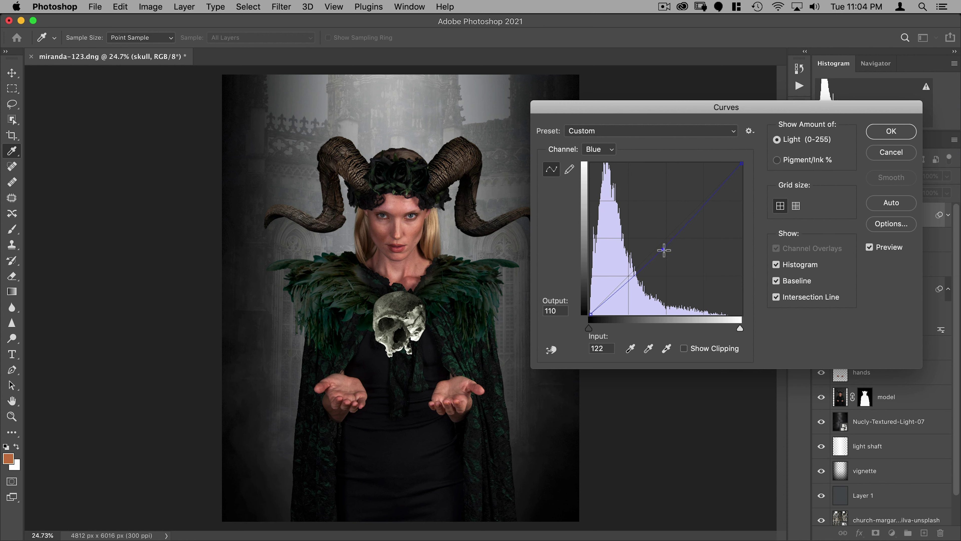
left_click(665, 253)
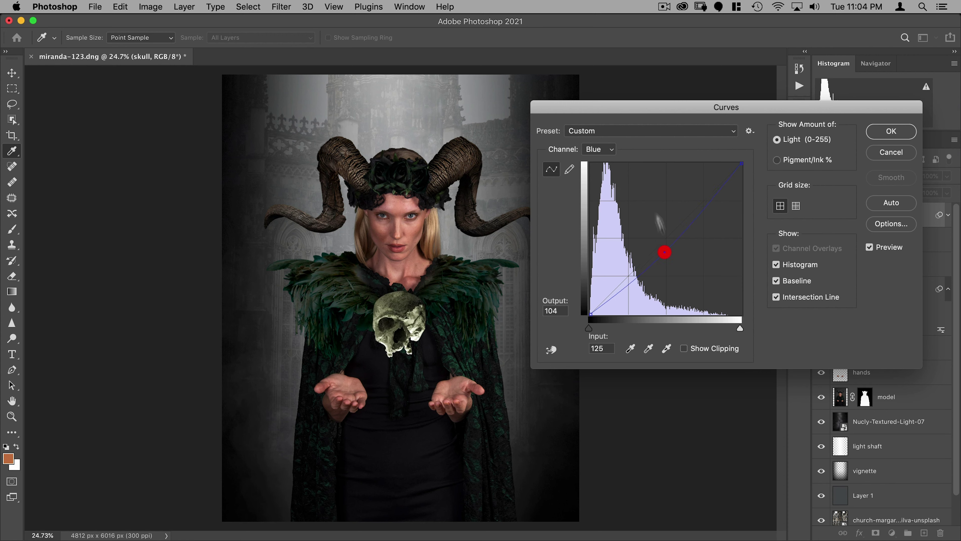
- Raise the skull's Red curve from input 100 to about output 111 and apply the Curves adjustment
left_click(602, 149)
left_click(604, 139)
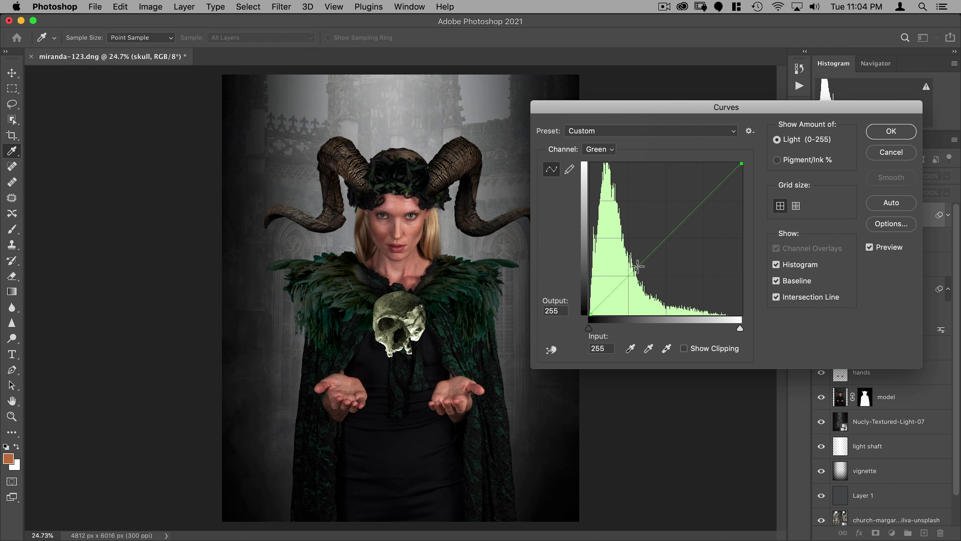
left_click(607, 147)
left_click(606, 139)
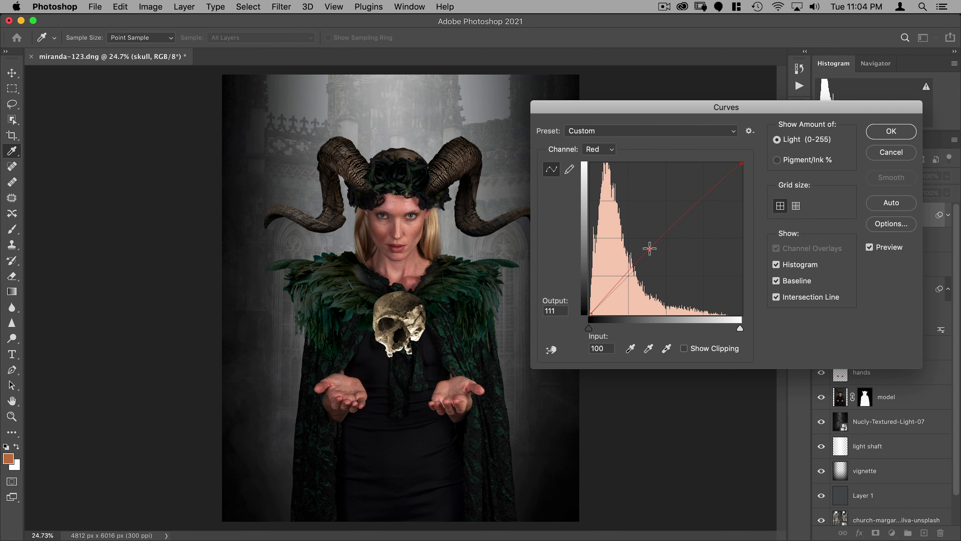
left_click(650, 249)
left_click_drag(663, 108, 631, 78)
left_click(859, 102)
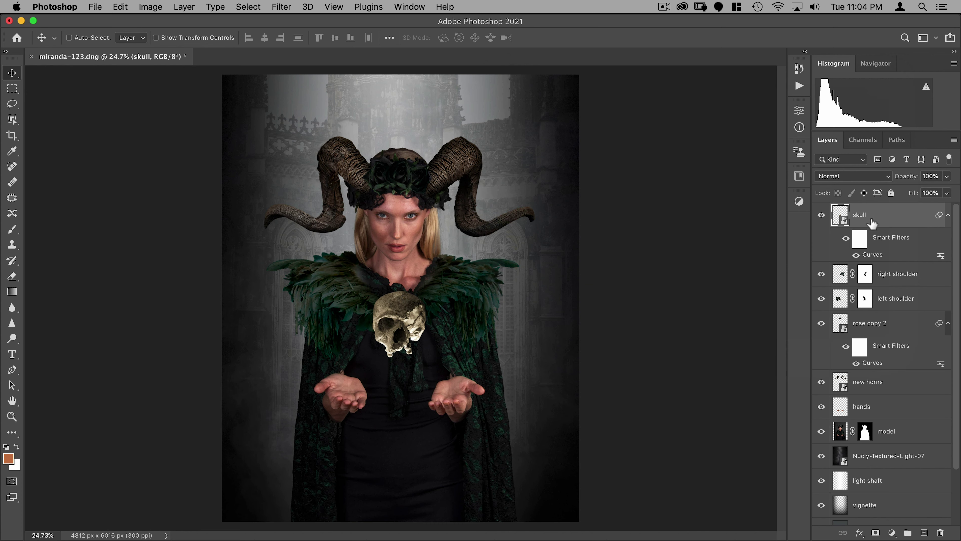
- Duplicate the skull layer with its Curves filter and rasterize the duplicate
left_click_drag(876, 219, 924, 533)
right_click(917, 215)
left_click(808, 437)
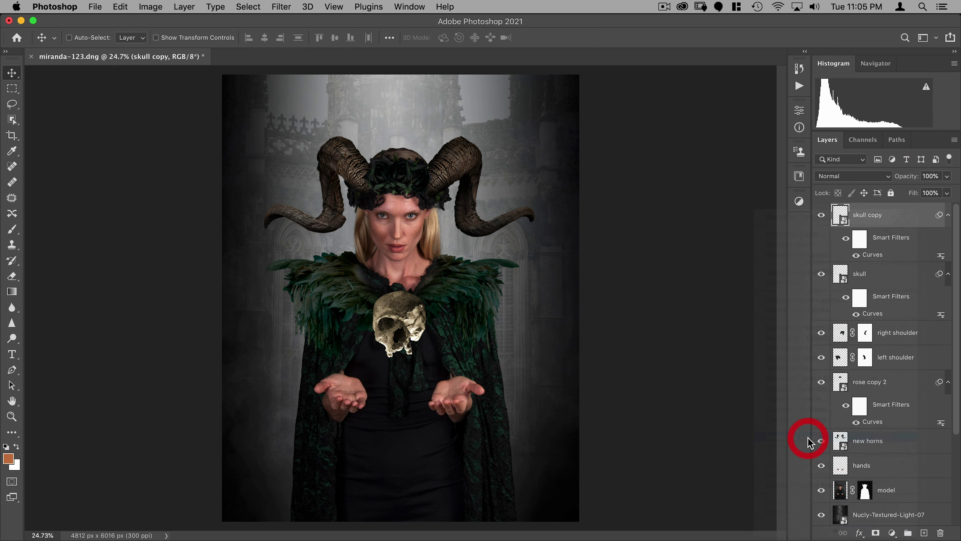
- Give the rasterized skull copy extreme contrast with Curves by pulling the black and white points strongly inward
key("super+space")
left_click_drag(395, 329, 467, 274)
scroll(468, 274, "down", 3)
left_click(457, 242, "super")
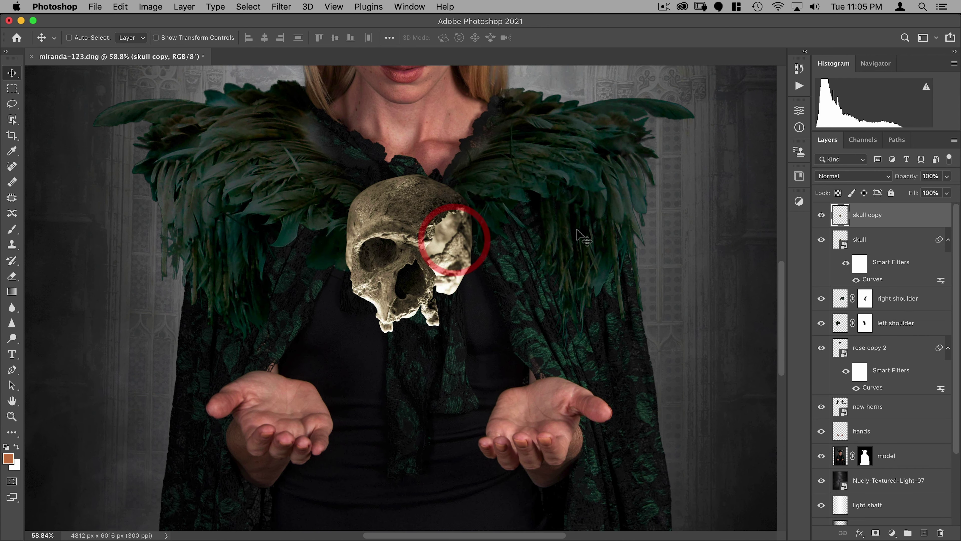
key("super+m")
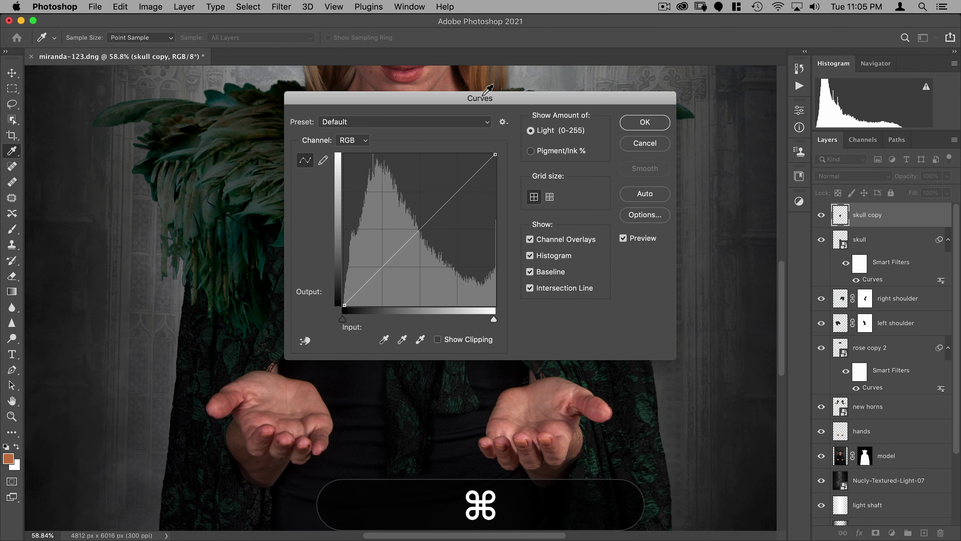
left_click_drag(482, 97, 693, 98)
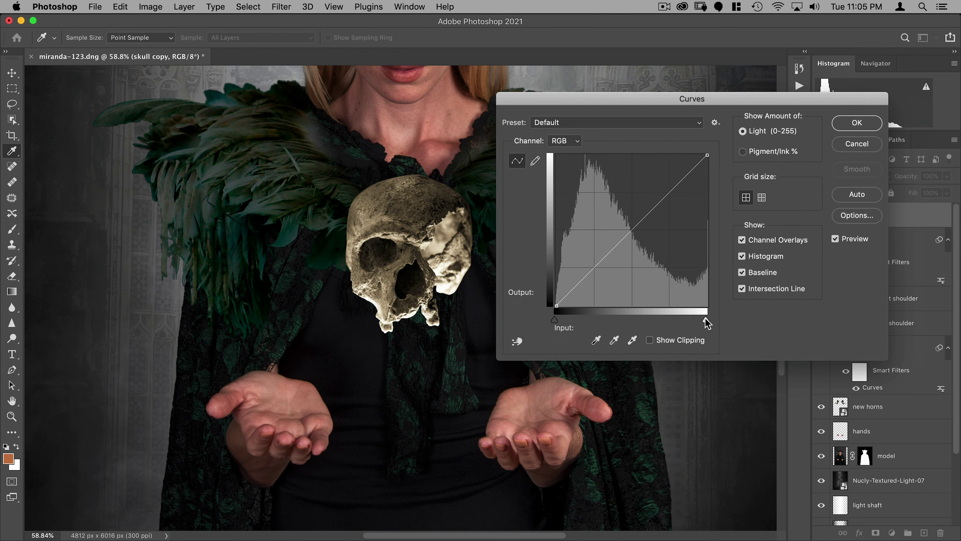
left_click_drag(706, 320, 665, 322)
left_click_drag(555, 320, 619, 319)
left_click(857, 122)
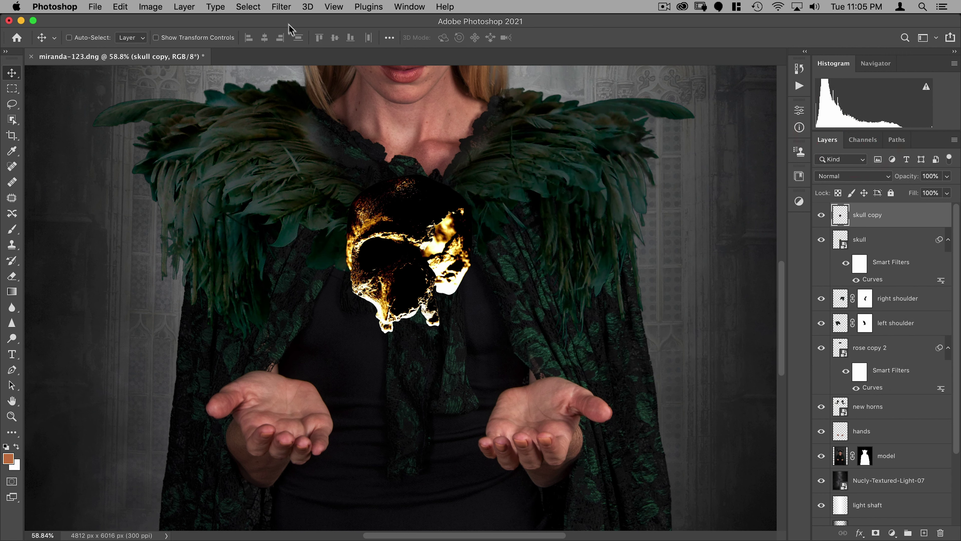
- Apply a 30-pixel Gaussian Blur to the skull copy and set its blend mode to Screen
left_click(281, 6)
mouse_move(378, 168)
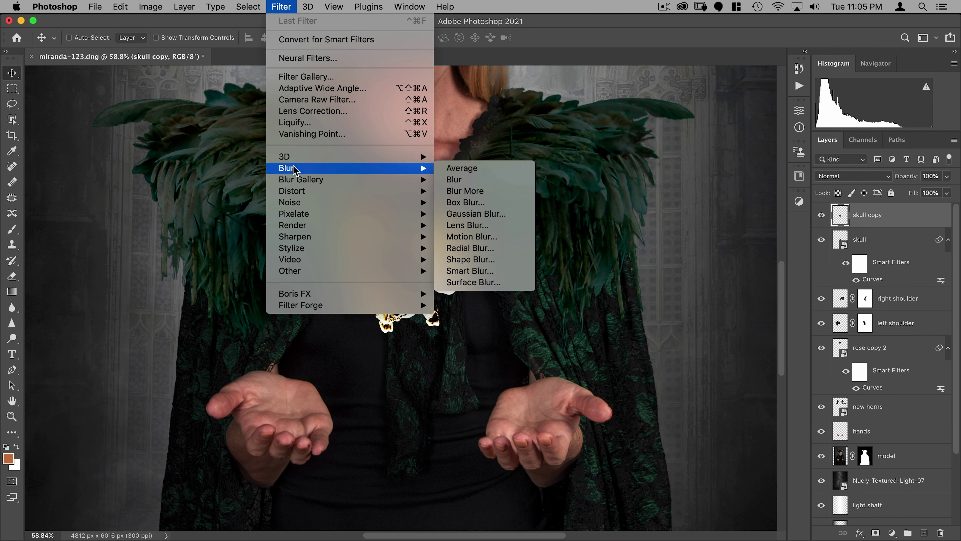
left_click(459, 213)
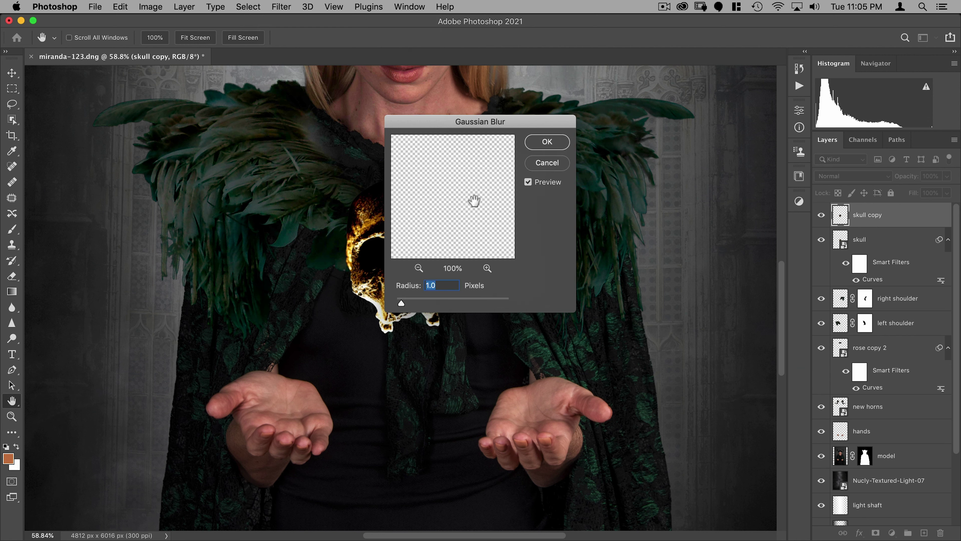
type("30")
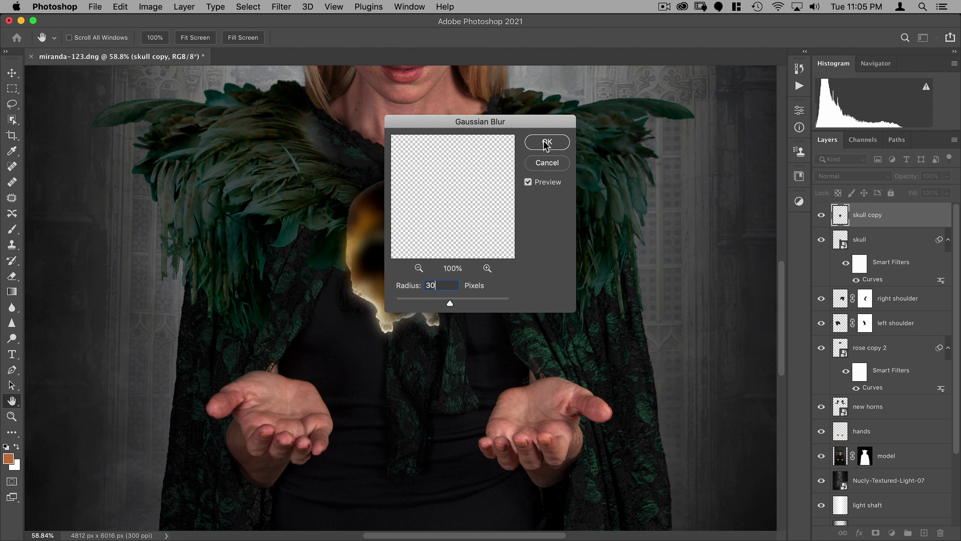
key("Return")
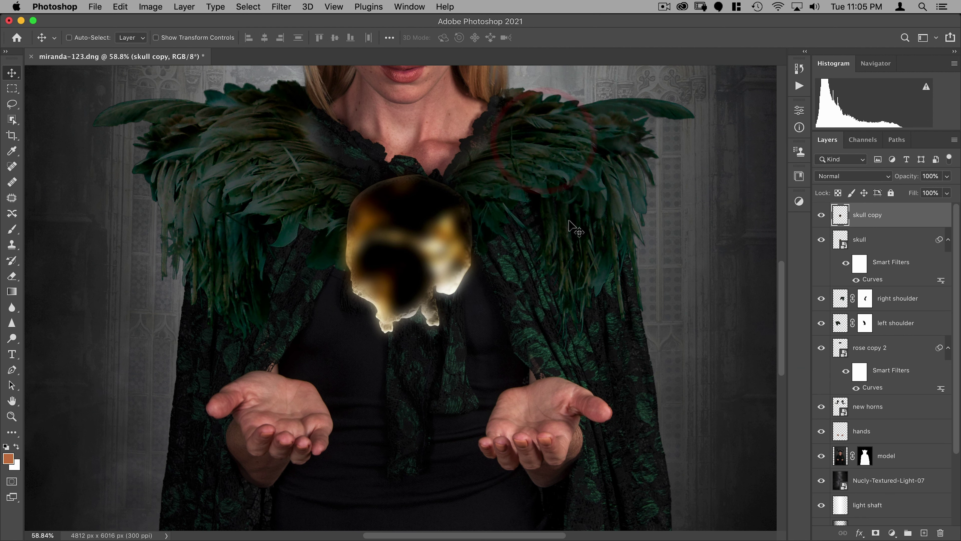
left_click(838, 177)
left_click(832, 262)
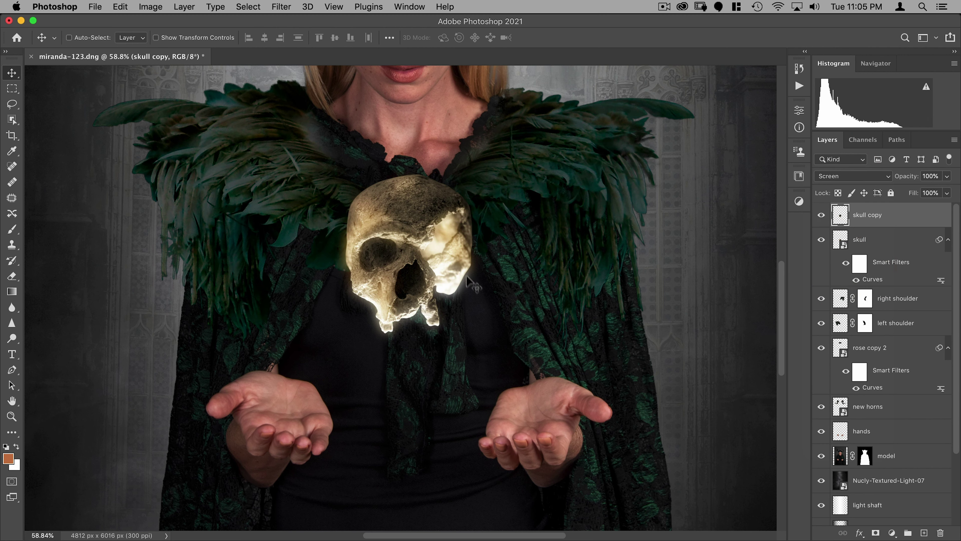
- Colorize the skull copy's glow bright green using Hue/Saturation with Hue 85, Saturation 100 and Lightness -17
left_click(152, 7)
mouse_move(162, 39)
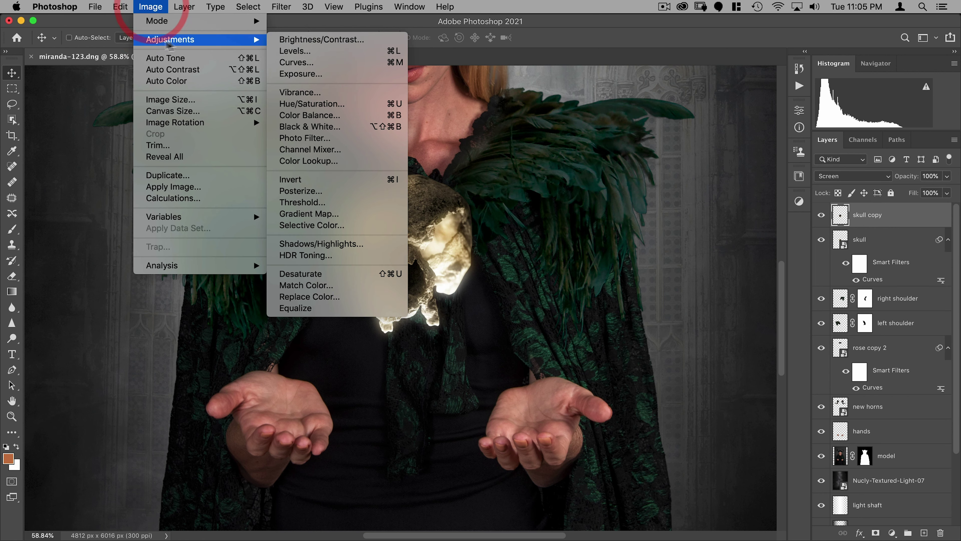
left_click(392, 106)
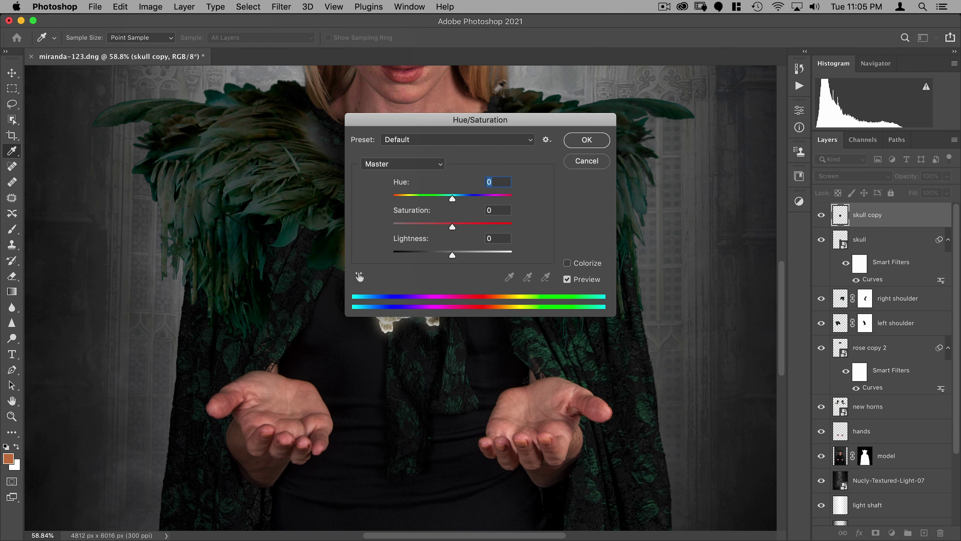
left_click_drag(482, 121, 676, 120)
left_click(769, 263)
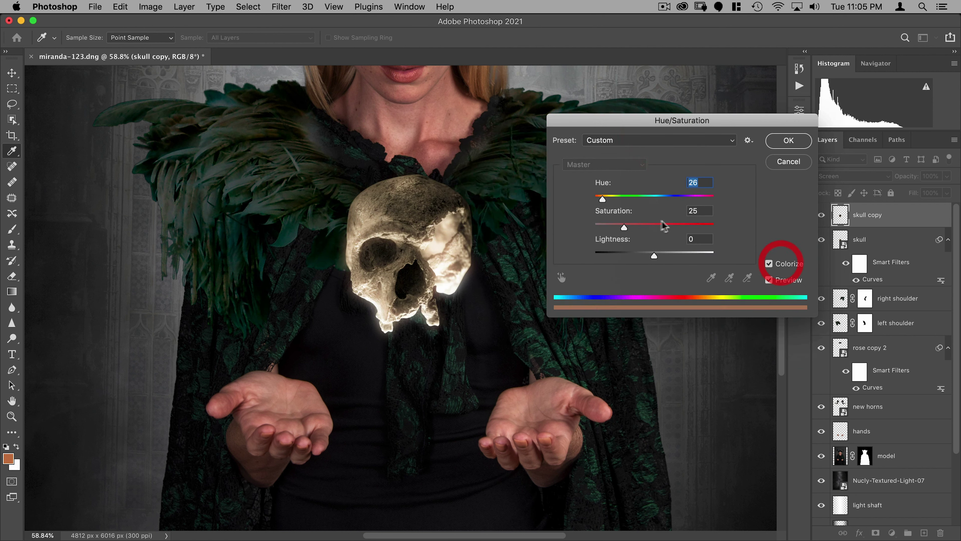
key("Tab")
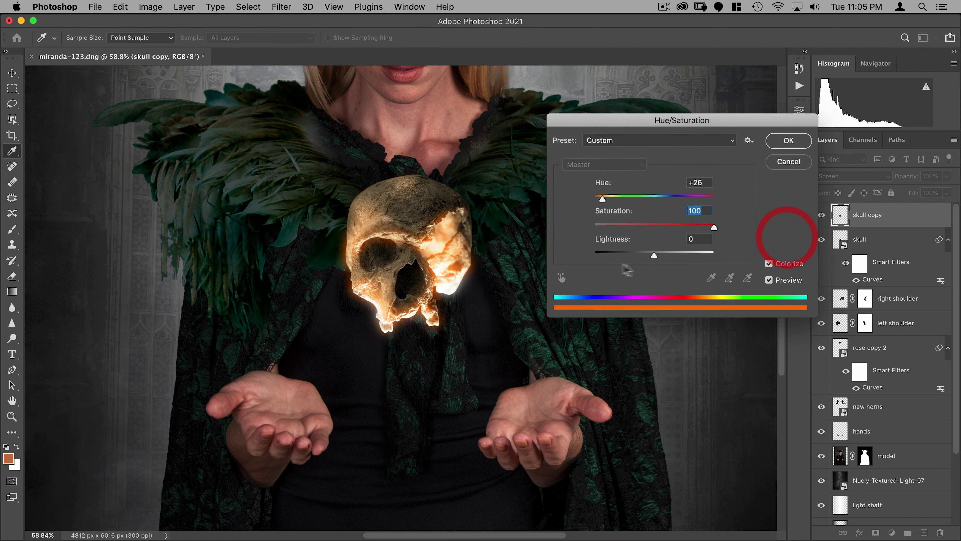
left_click_drag(603, 199, 622, 200)
left_click(650, 258)
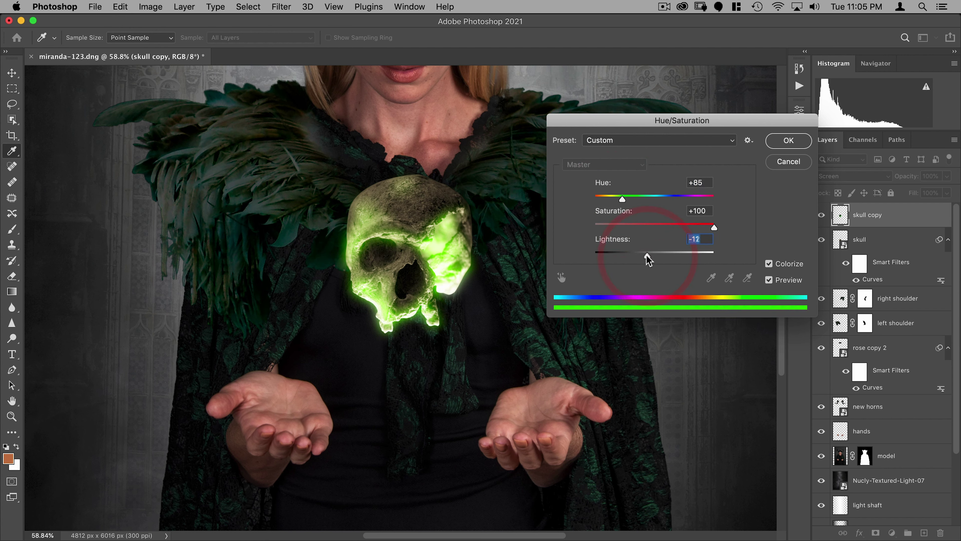
left_click_drag(649, 258, 645, 256)
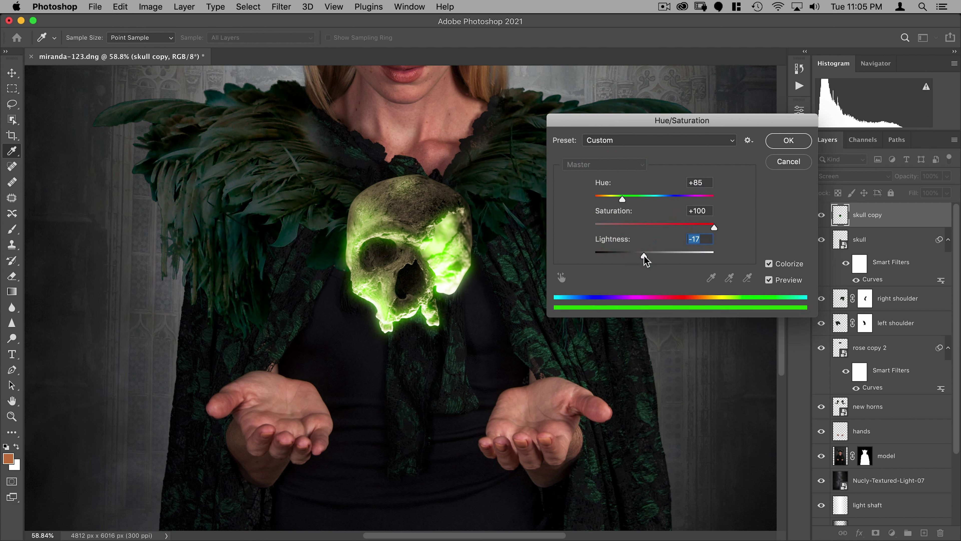
left_click(786, 141)
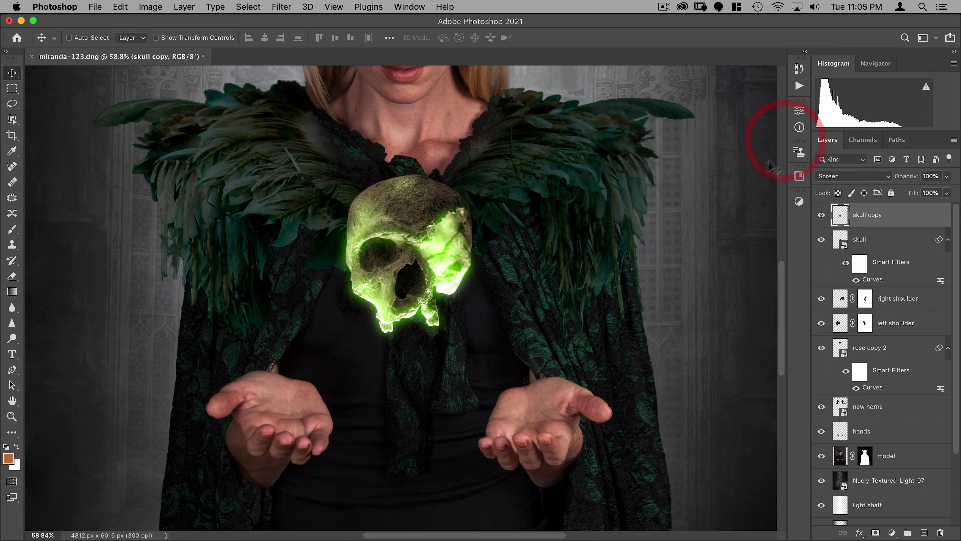
- Duplicate the original skull layer again beneath the green glow layer and rasterize this second copy
left_click(887, 241)
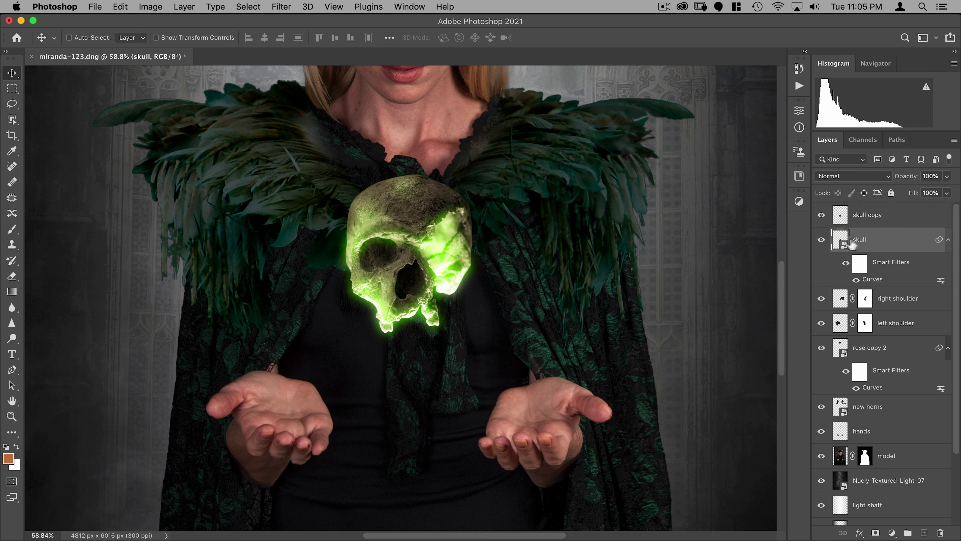
left_click_drag(877, 246, 924, 533)
right_click(907, 240)
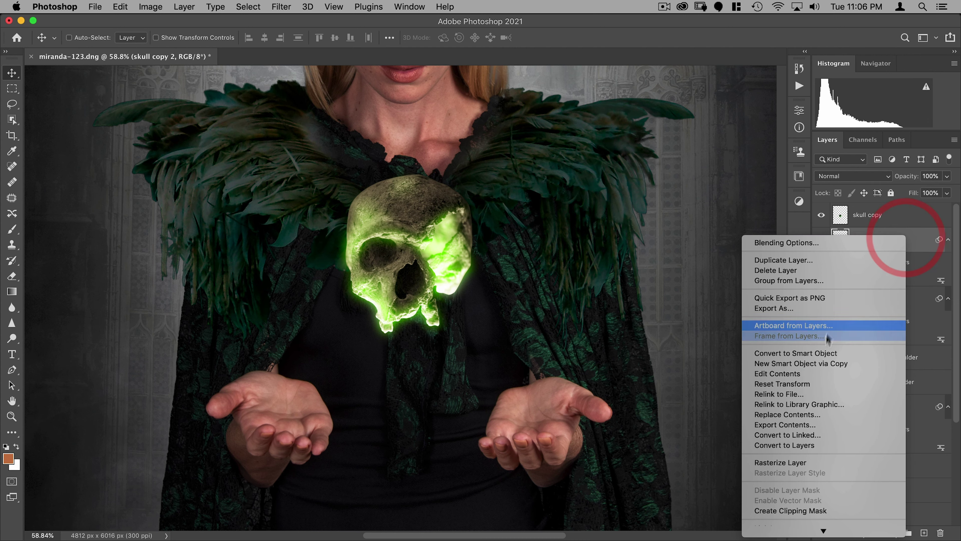
left_click(809, 462)
- Repeat the high-contrast Curves on skull copy 2 and colorize it with Hue 85, Saturation 100 and Lightness -17
key("super+i")
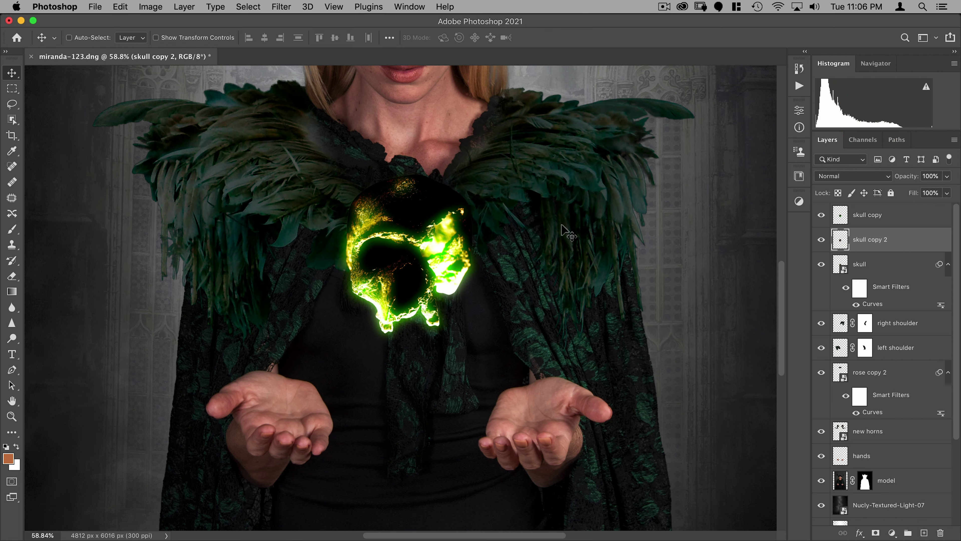
key("super+alt+u")
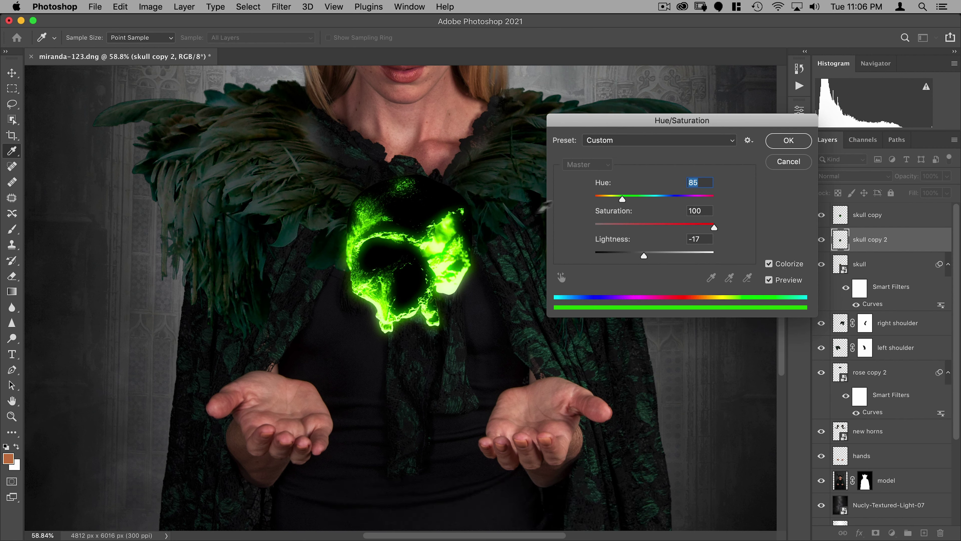
left_click(789, 140)
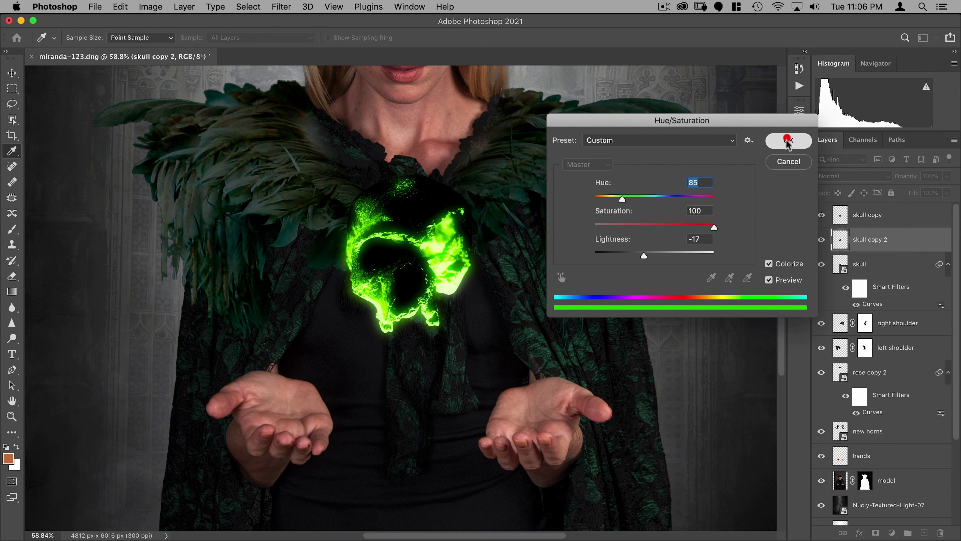
- Apply a Gaussian Blur to skull copy 2 and set it to Screen mode at 35% opacity for a wider glow
left_click(276, 7)
mouse_move(287, 168)
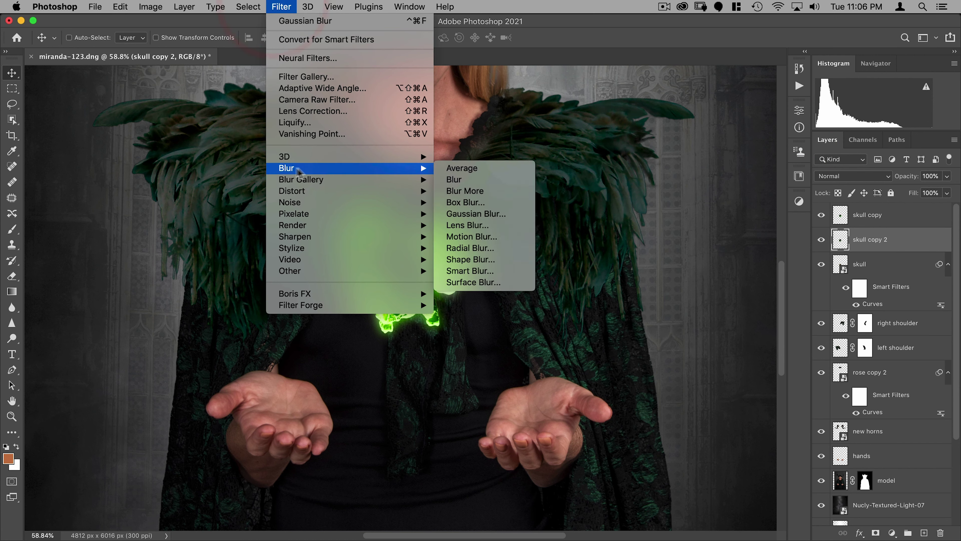
left_click(457, 213)
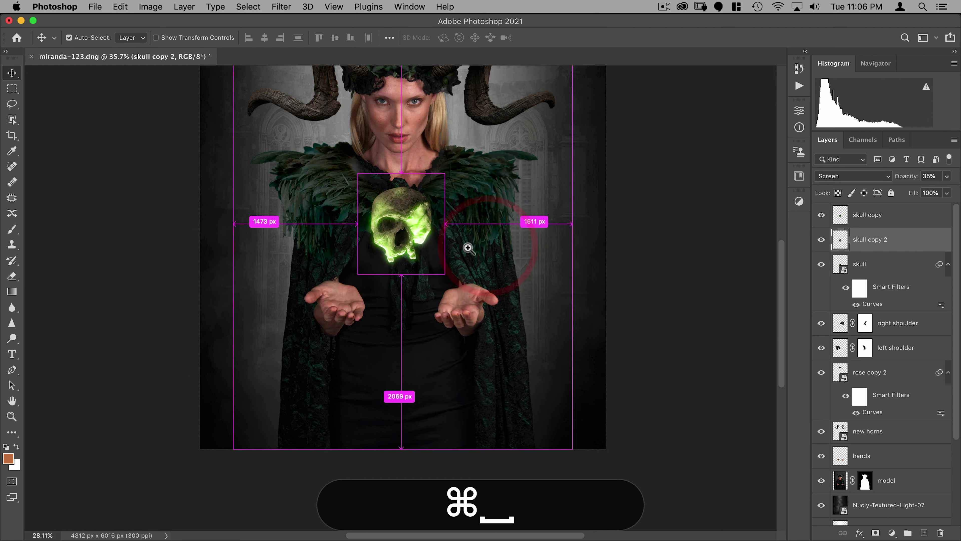
left_click(466, 247, "super")
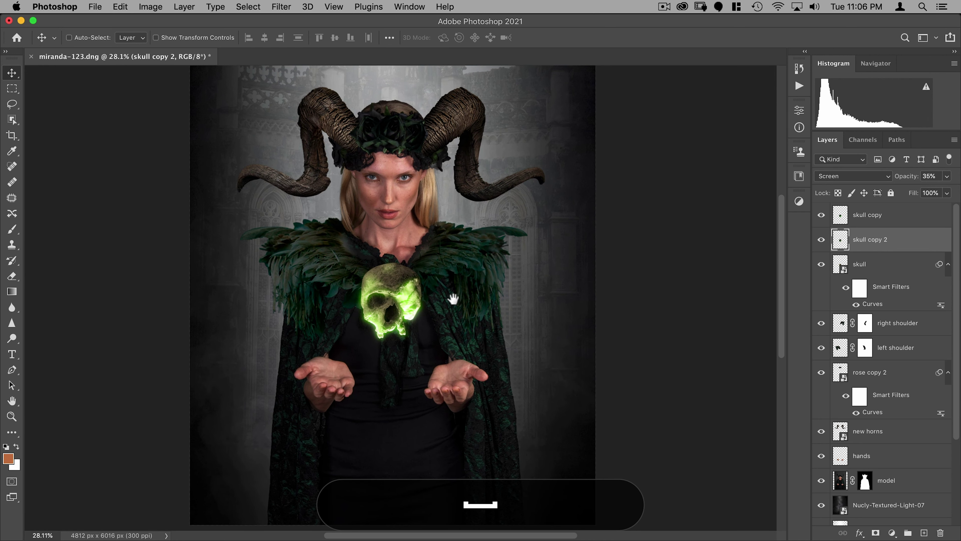
left_click(454, 297)
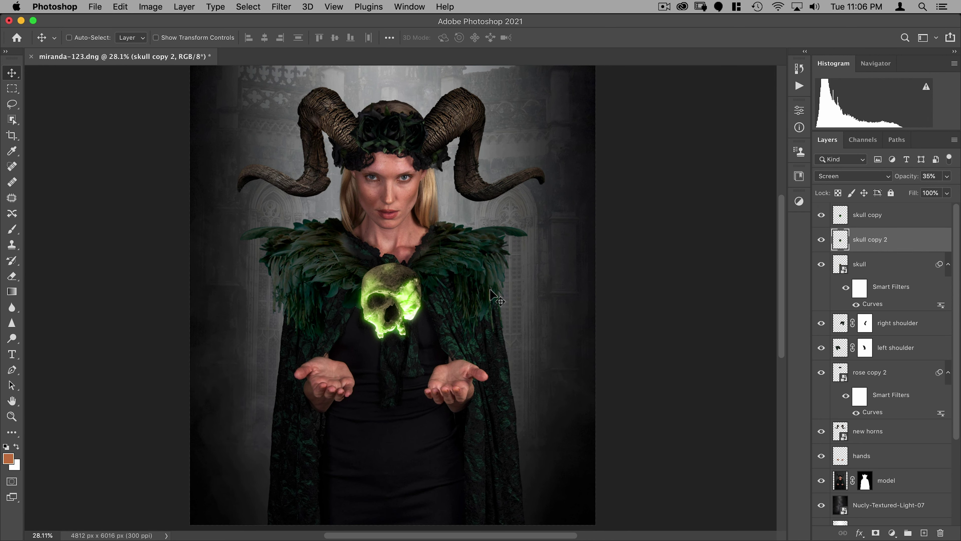
- Add a new empty layer above the skull copy layer at the top of the layer stack
left_click(888, 216)
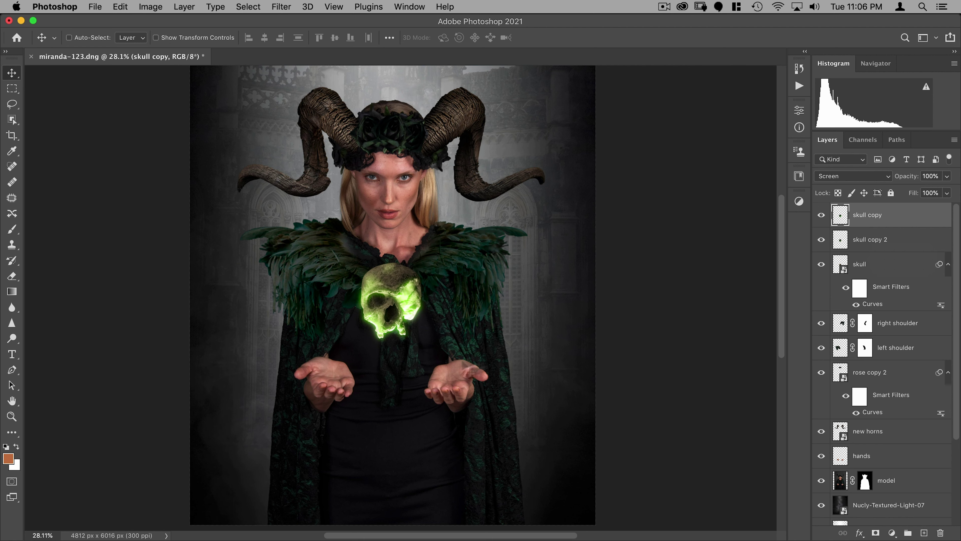
left_click(924, 533)
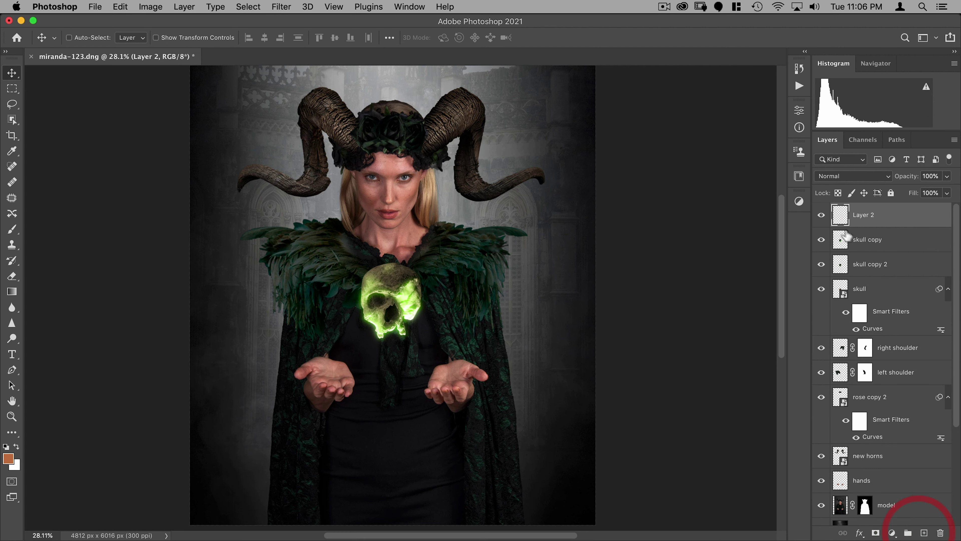
- Rename the new empty layer as optics and stamp all visible layers into it
double_click(864, 214)
type("o")
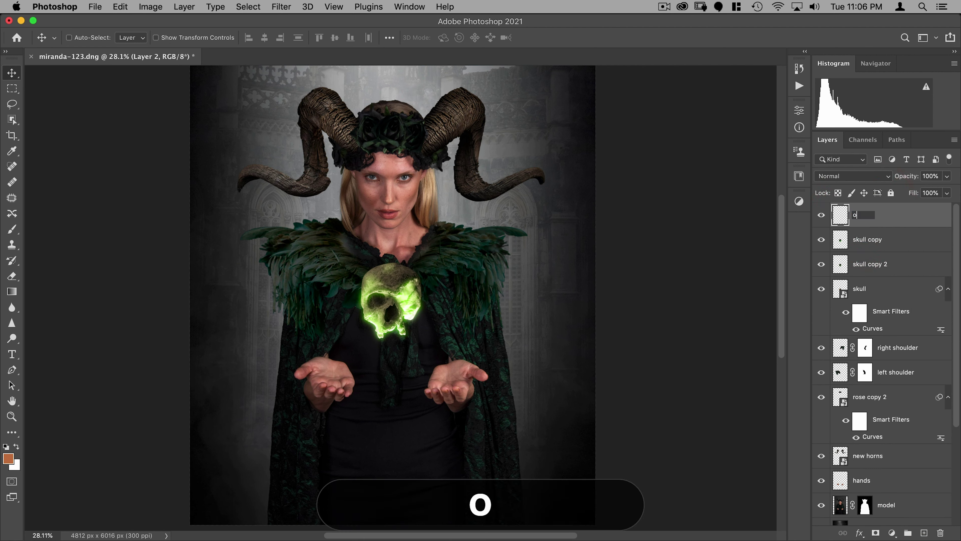
type("ptics")
key("Return")
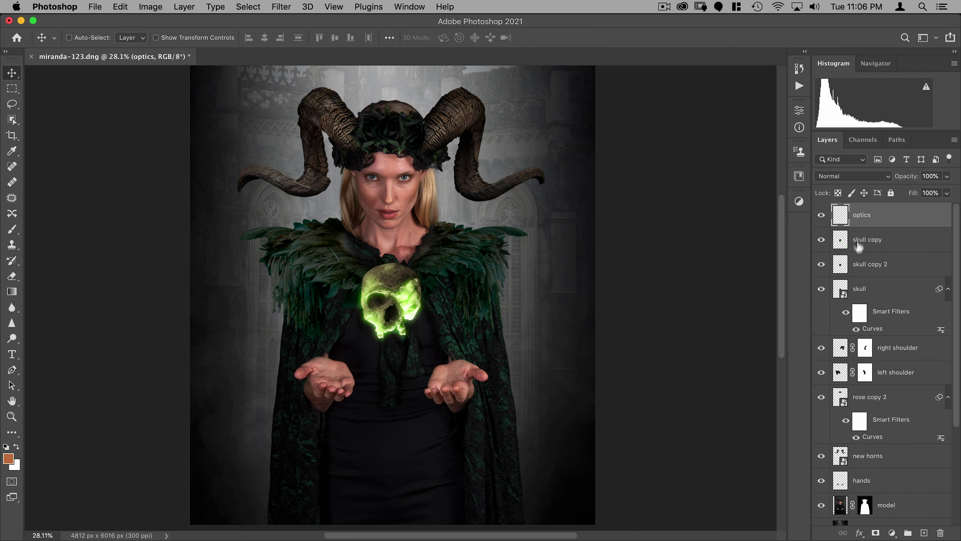
key("shift+alt+super")
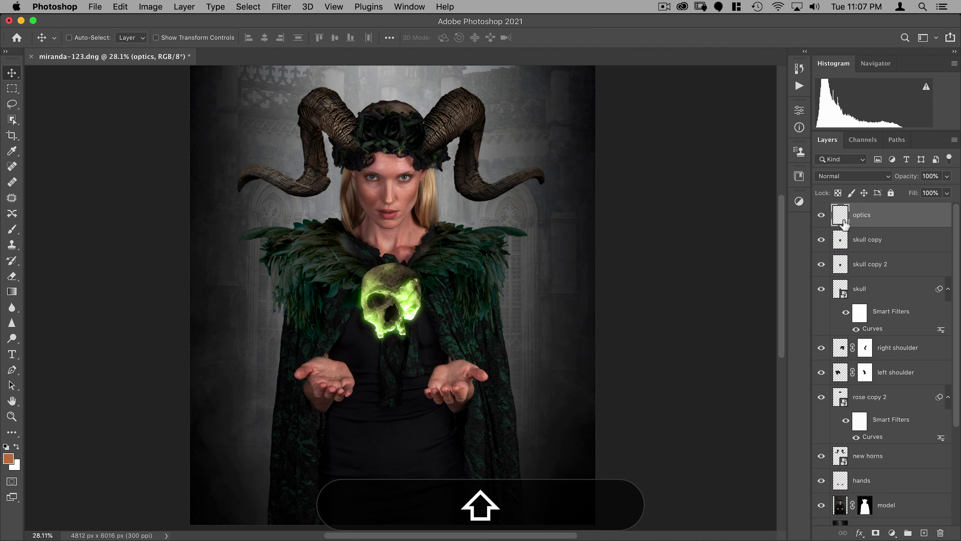
key("shift+alt+super+e")
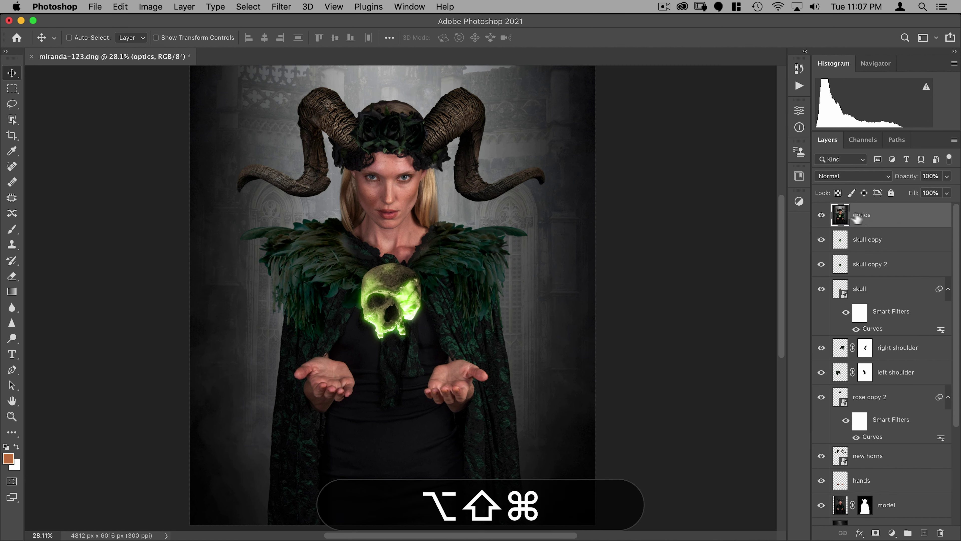
left_click(822, 215)
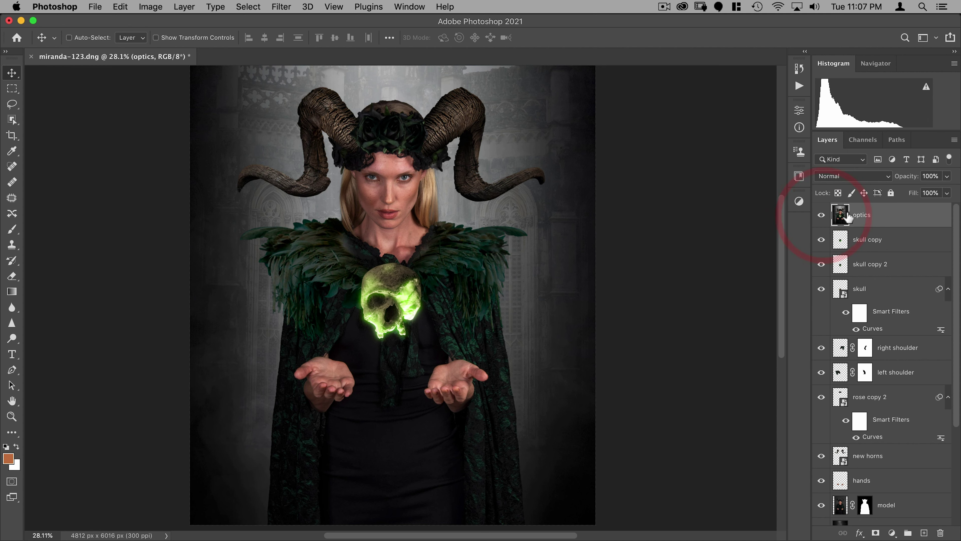
- Open the optics layer in the Boris FX Optics plug-in and apply the S_Zap render filter
left_click(294, 7)
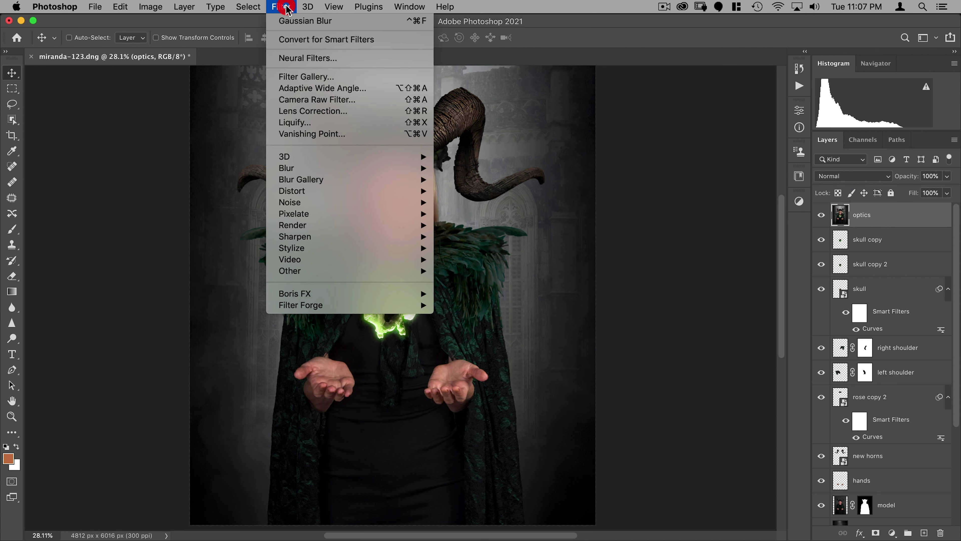
mouse_move(317, 294)
left_click(451, 294)
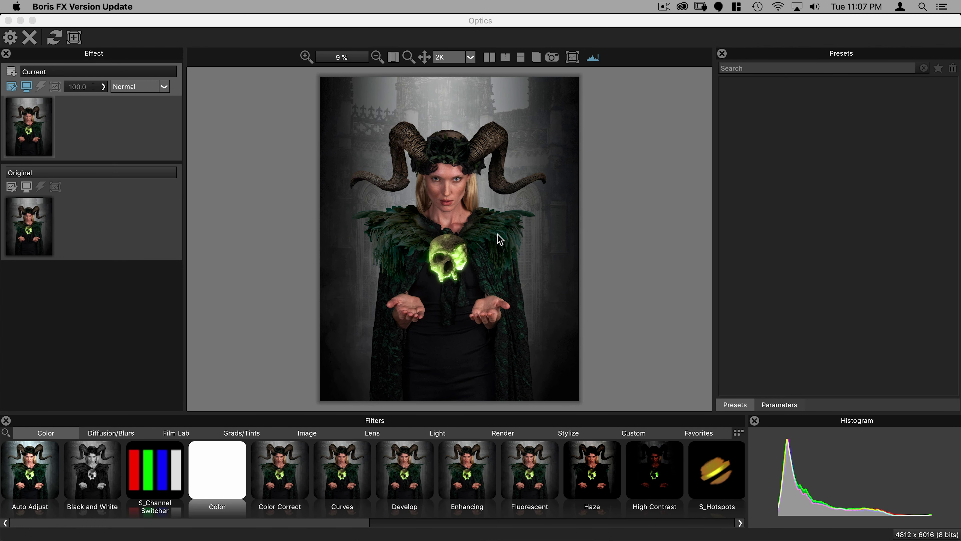
left_click(55, 37)
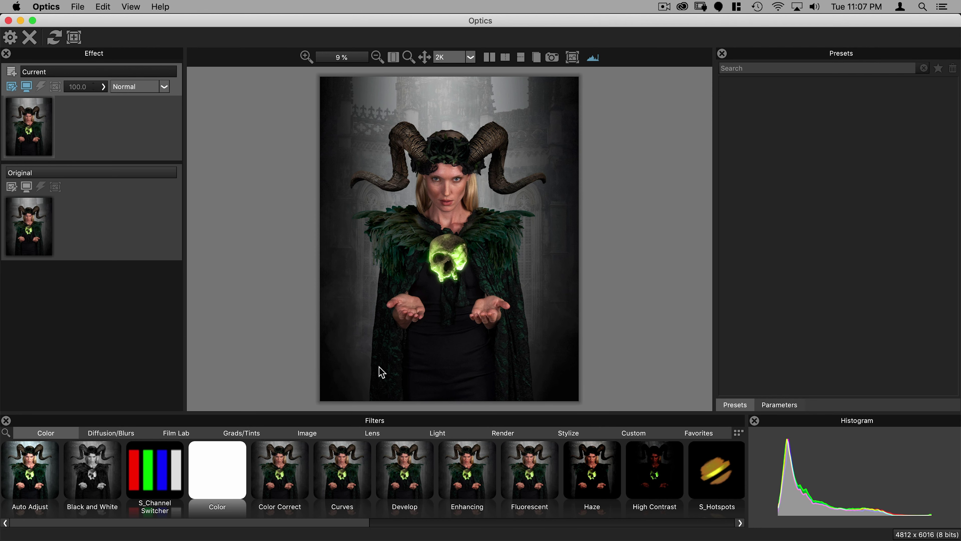
left_click(511, 437)
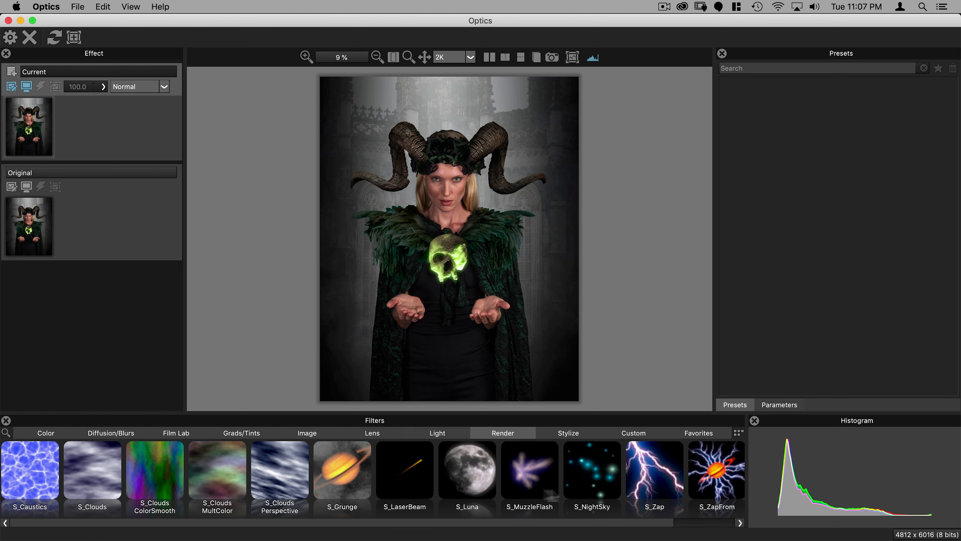
left_click(644, 471)
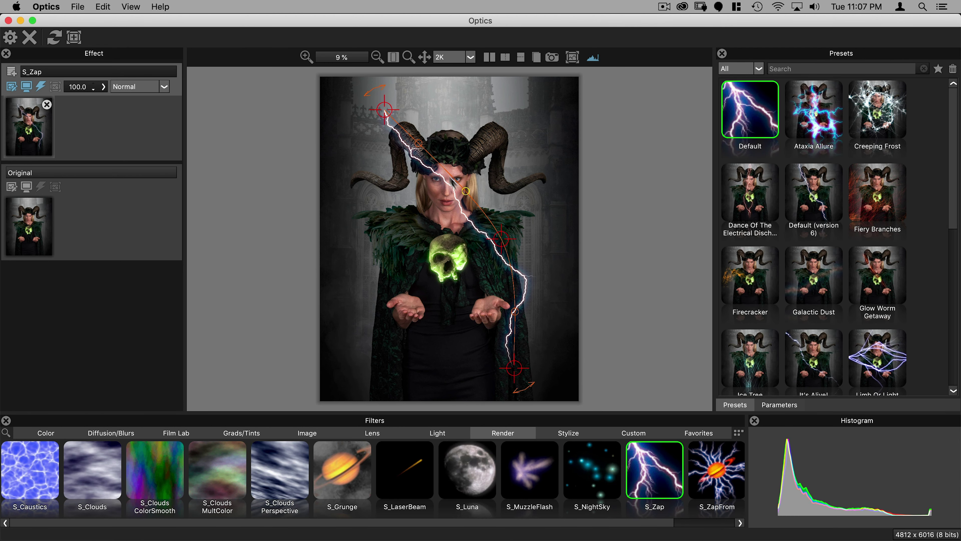
- Disable Point 3 of the lightning bolt and run the bolt from the model's right palm to the skull's jaw
left_click(789, 403)
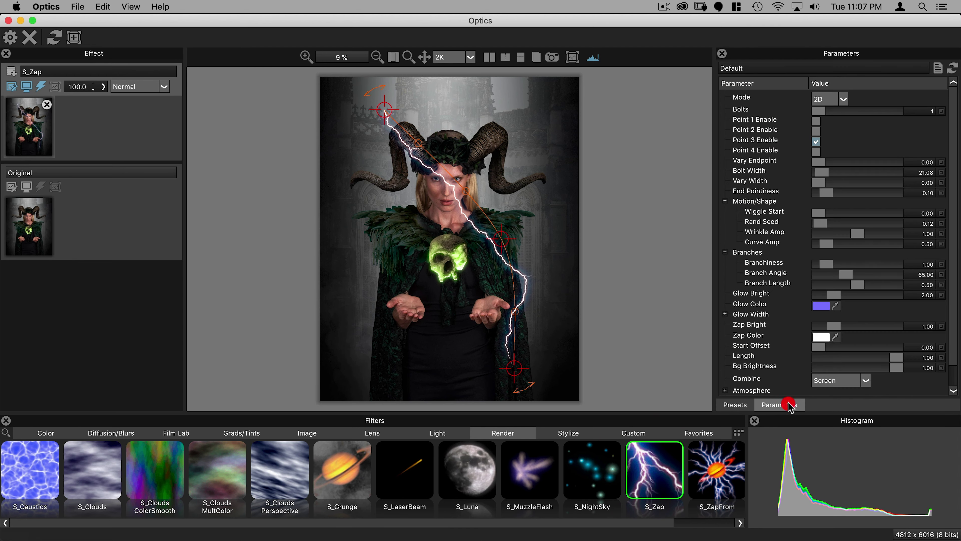
left_click(815, 142)
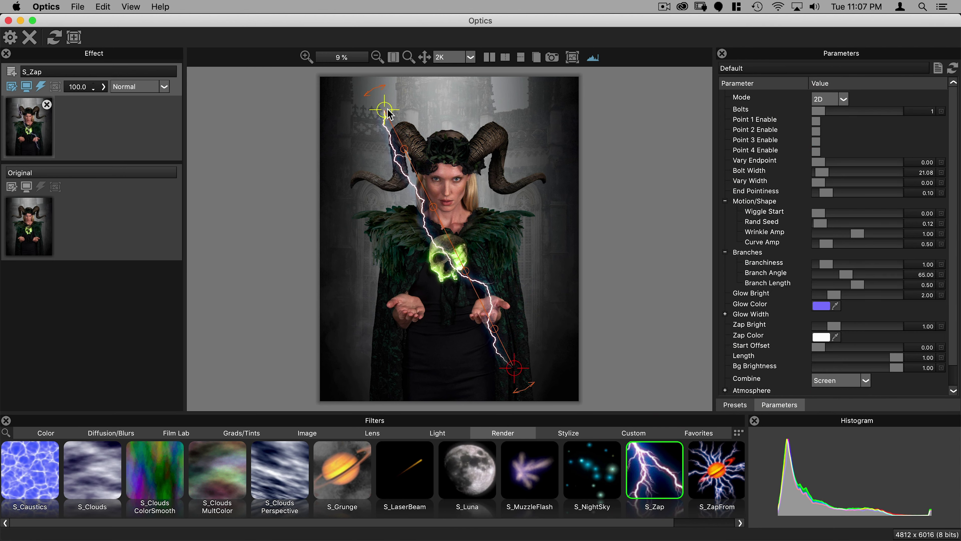
left_click_drag(389, 114, 415, 309)
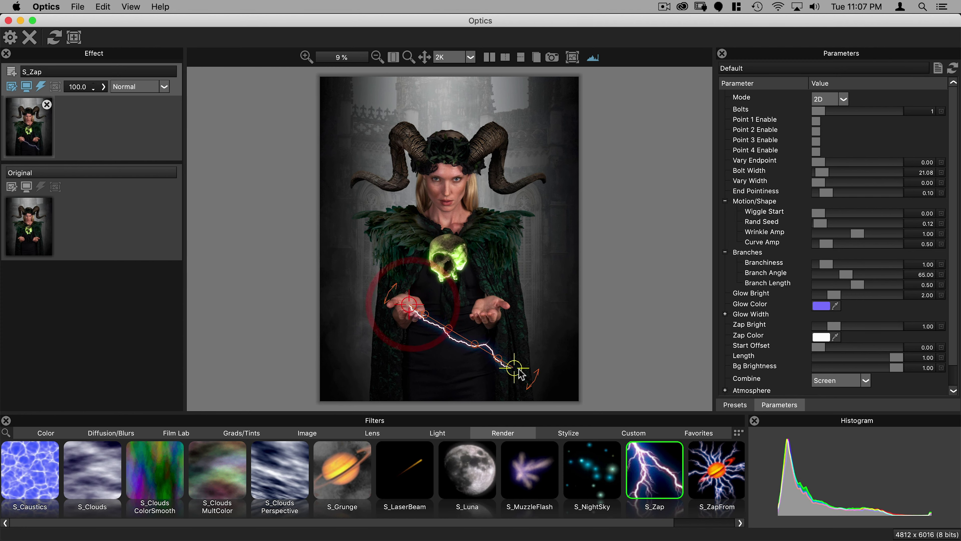
left_click_drag(515, 368, 431, 262)
scroll(430, 263, "up", 5)
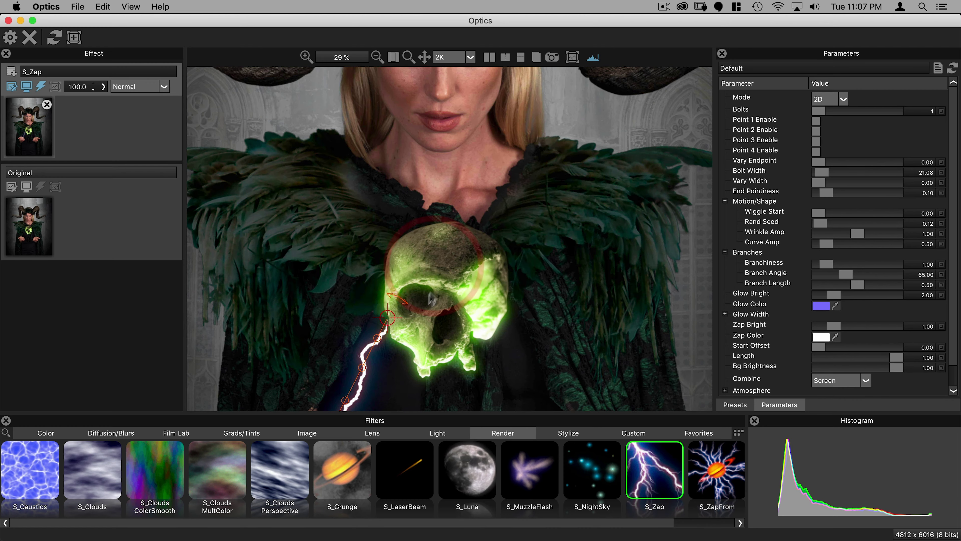
key("space")
left_click_drag(402, 317, 448, 162)
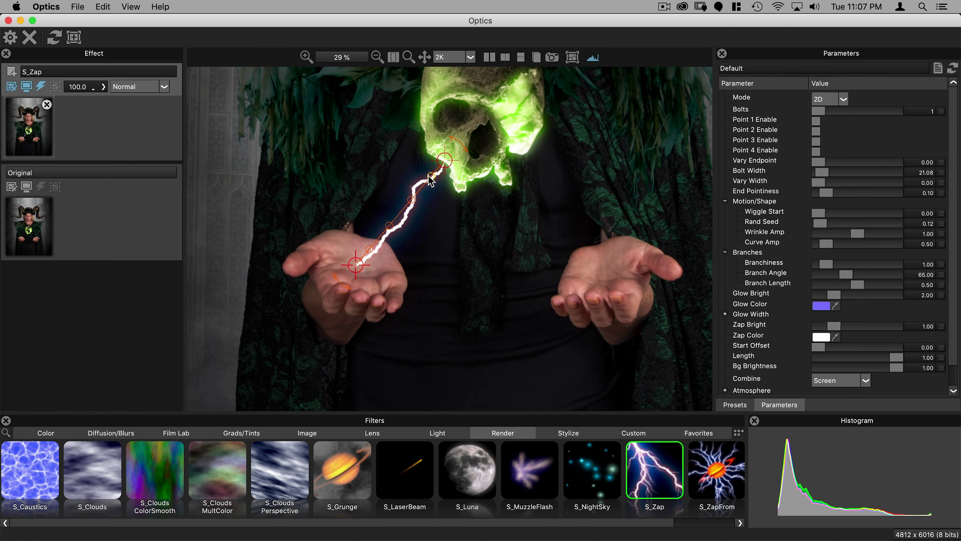
- Bend the bolt outward into a curve above the model's right palm using its spline points
left_click_drag(432, 176, 377, 183)
left_click_drag(383, 215, 355, 204)
left_click_drag(366, 244, 358, 243)
- Make the bolt's Glow Color bright green and set Branchiness to 3.54, Branch Length to 0.68 and Bolt Width to 11.07
left_click(820, 306)
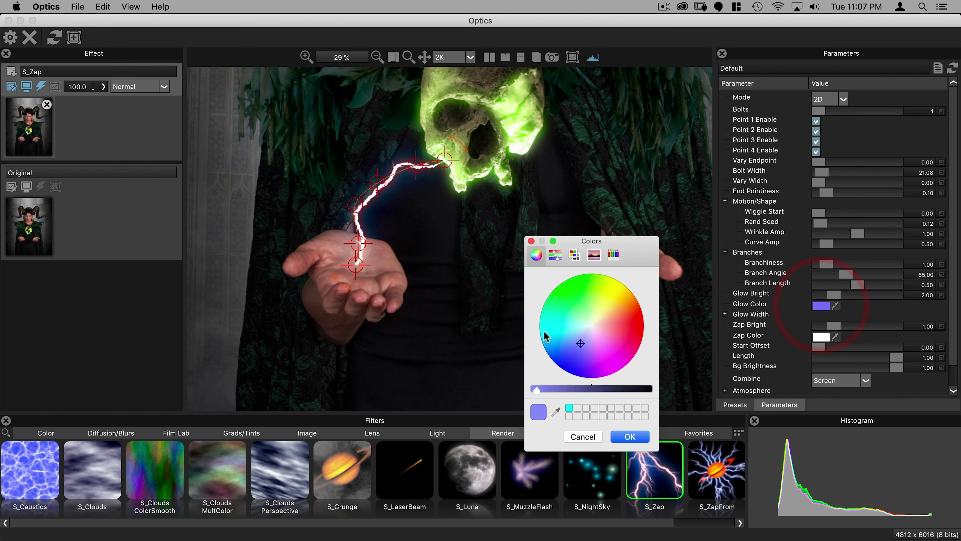
left_click(584, 299)
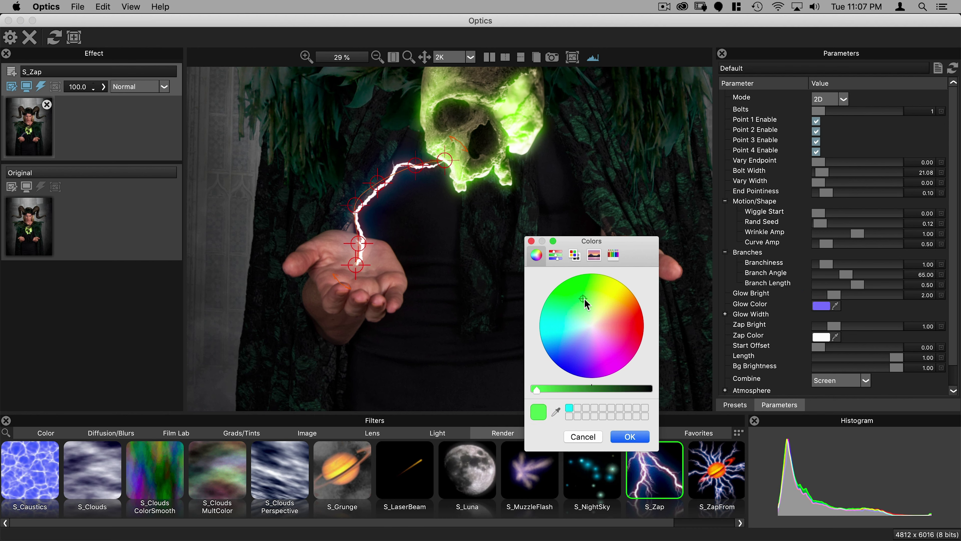
left_click(629, 437)
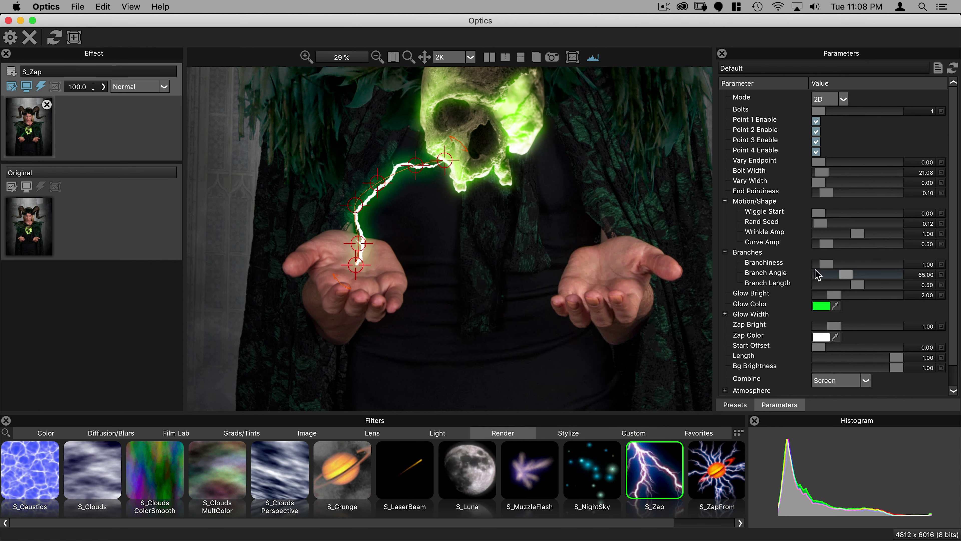
left_click_drag(828, 267, 871, 276)
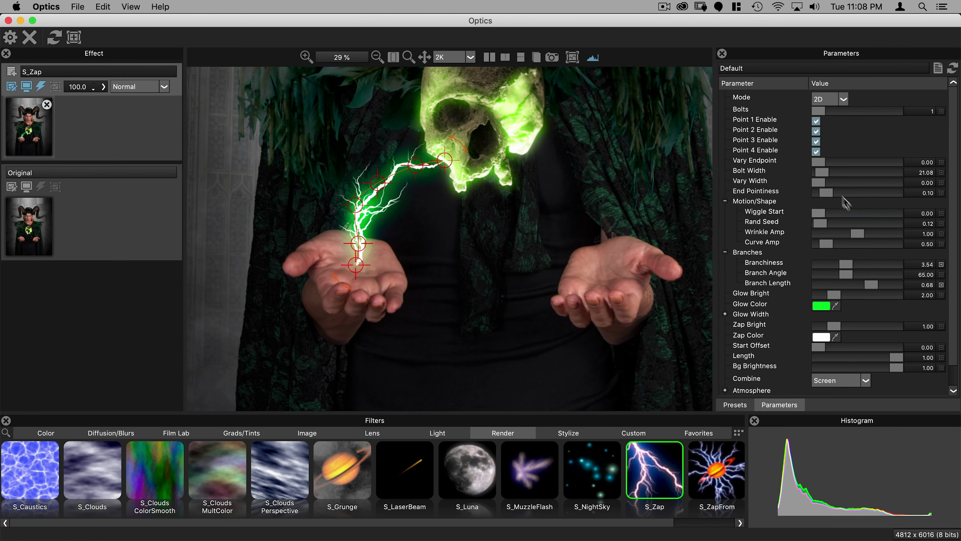
left_click_drag(823, 173, 824, 182)
- Disable Points 2, 3 and 4 of the bolt and bend it outward again between palm and skull
left_click(817, 131)
left_click(816, 141)
left_click(816, 152)
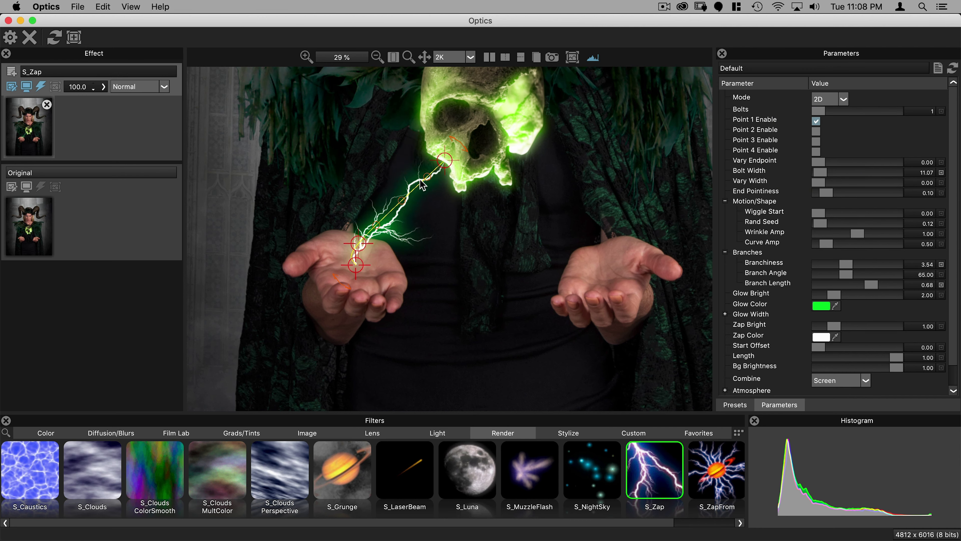
left_click_drag(429, 179, 382, 187)
- Set the bolt's Branchiness to 2.54, Branch Angle to 66.50, Branch Length to 0.55, Glow Bright to 1.92 and Rand Seed to 4.27
left_click_drag(834, 294, 816, 294)
left_click_drag(847, 274, 847, 274)
left_click_drag(820, 224, 861, 212)
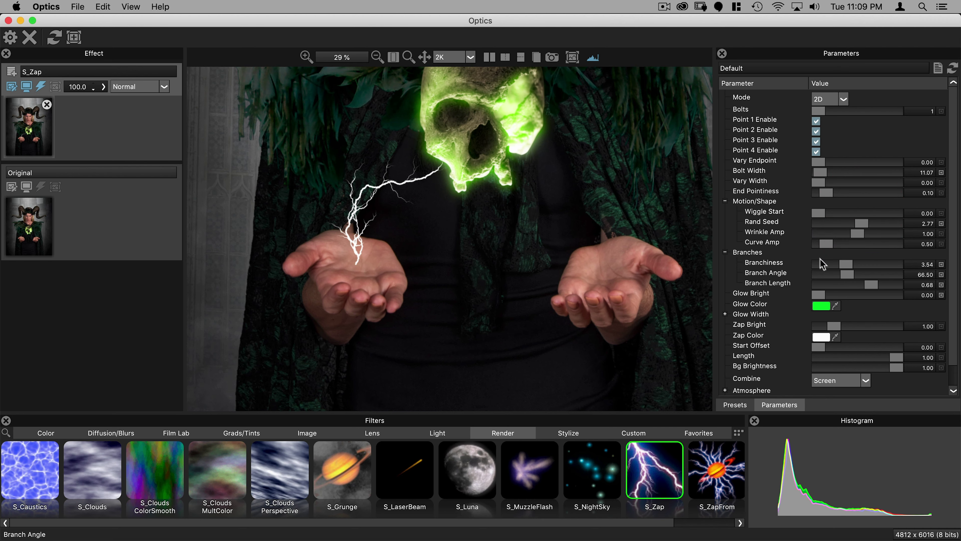
left_click_drag(845, 262, 861, 286)
left_click_drag(861, 224, 854, 224)
left_click_drag(819, 295, 836, 296)
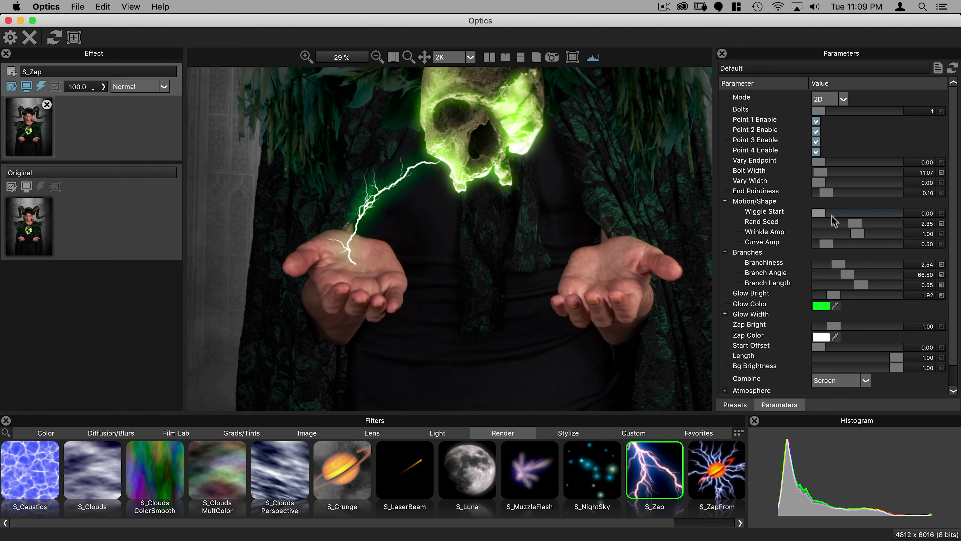
left_click_drag(856, 223, 887, 222)
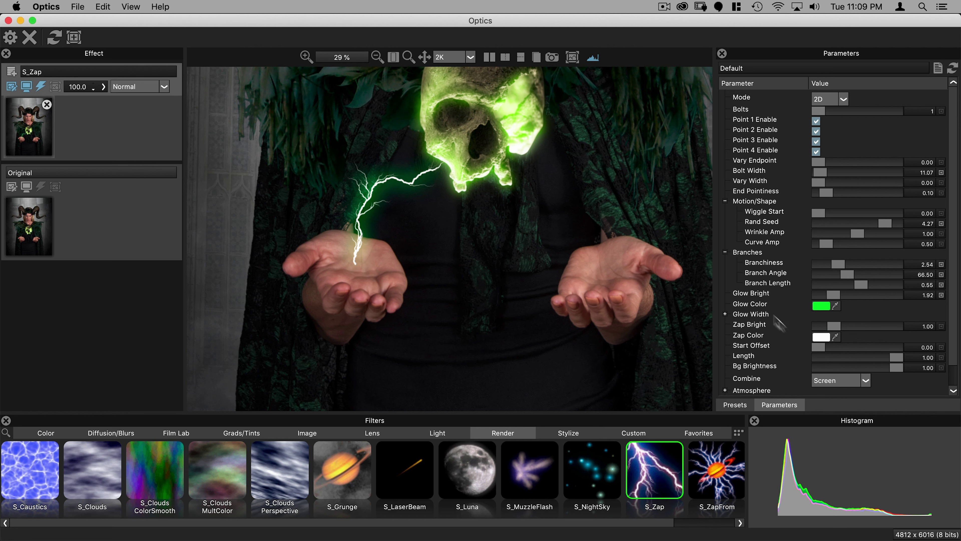
- Show the bolt's spline and duplicate the S_Zap effect
scroll(780, 324, "down", 2)
left_click(816, 377)
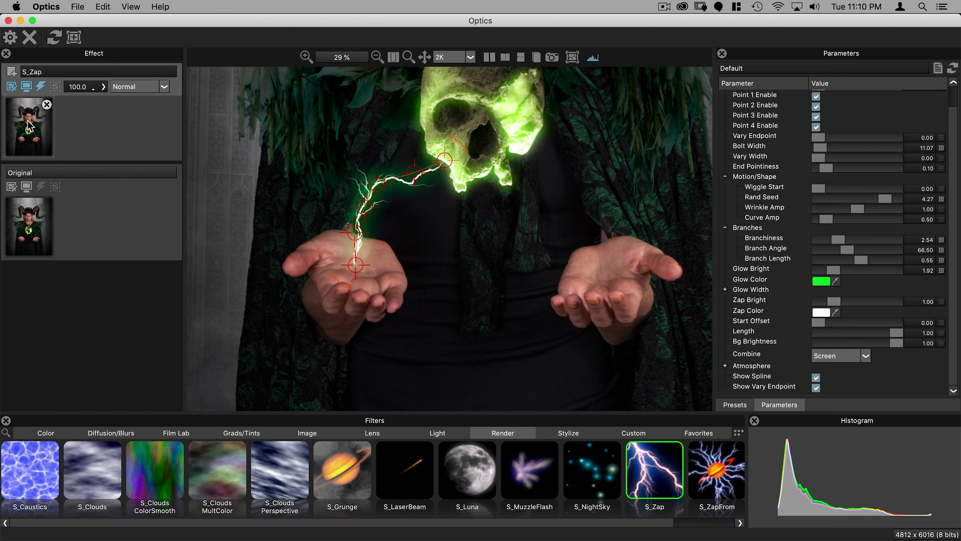
right_click(29, 121)
left_click(57, 145)
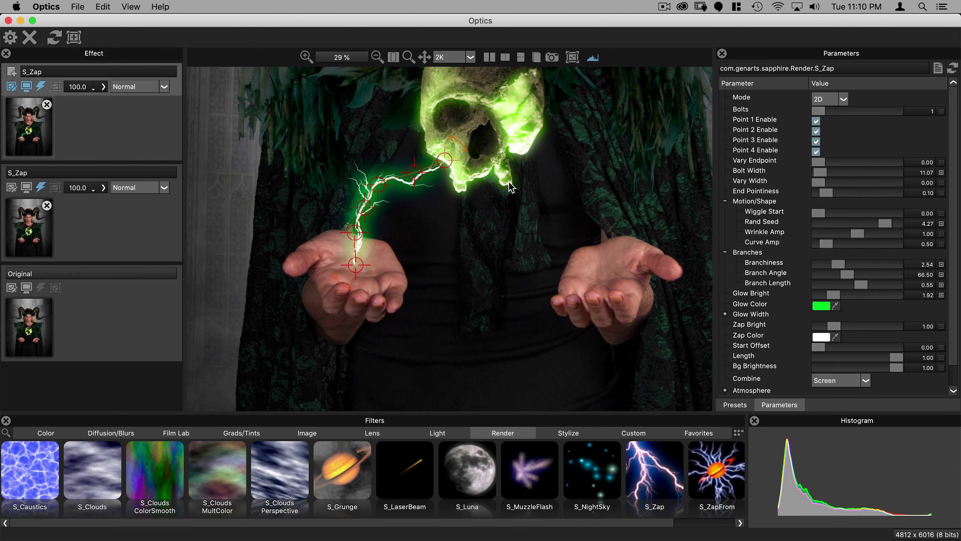
- Move the duplicate bolt's ends to the model's left palm and the skull's glowing cheek, with Points 1 to 4 disabled
left_click_drag(355, 265, 605, 275)
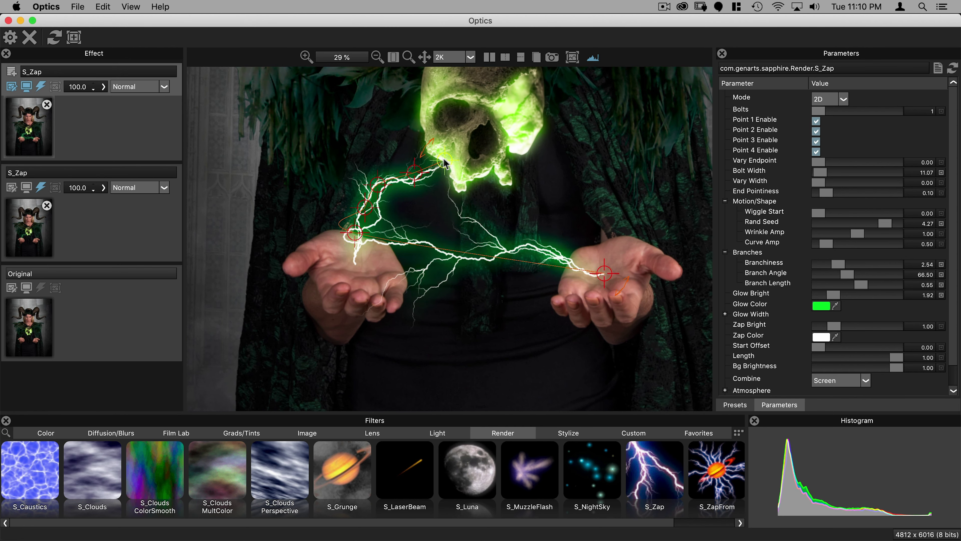
left_click(817, 141)
left_click(816, 132)
left_click(817, 121)
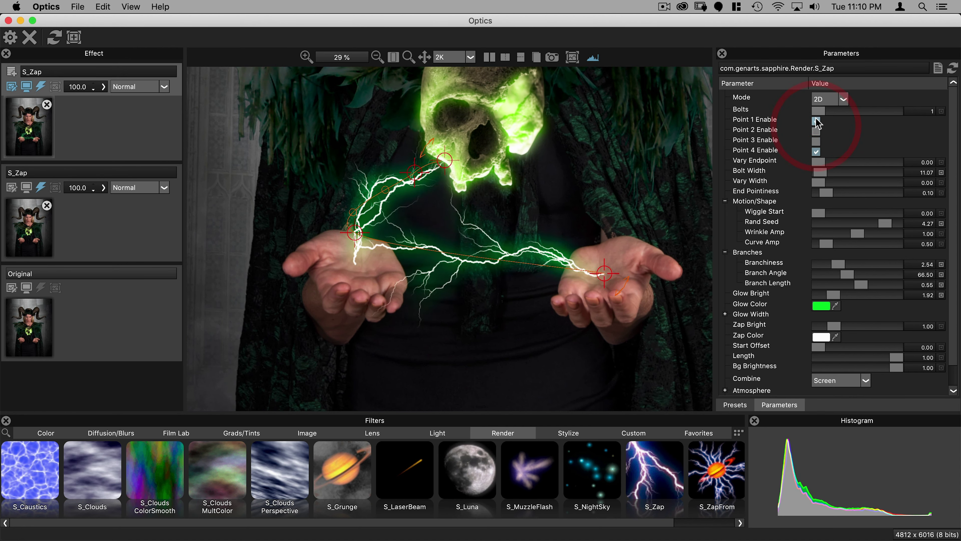
left_click(816, 152)
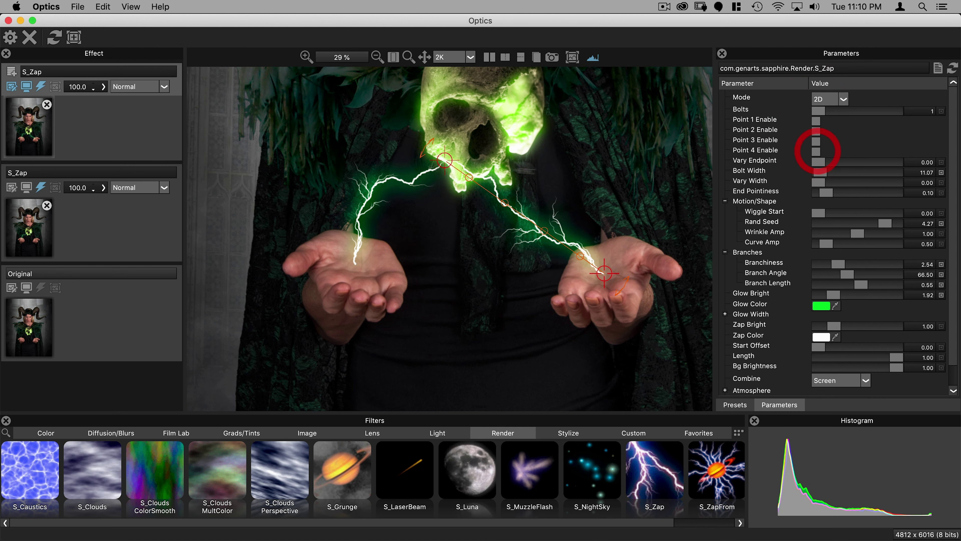
left_click_drag(502, 162, 516, 133)
- Bend the second bolt into an outward arc through its spline points and set its Rand Seed to 3.77
left_click_drag(548, 183, 574, 170)
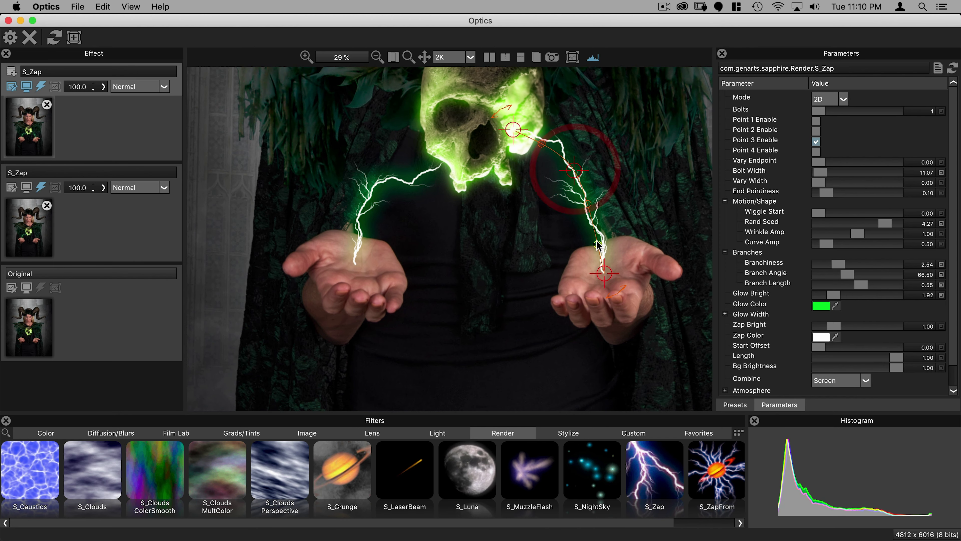
left_click_drag(598, 245, 549, 159)
left_click(820, 171)
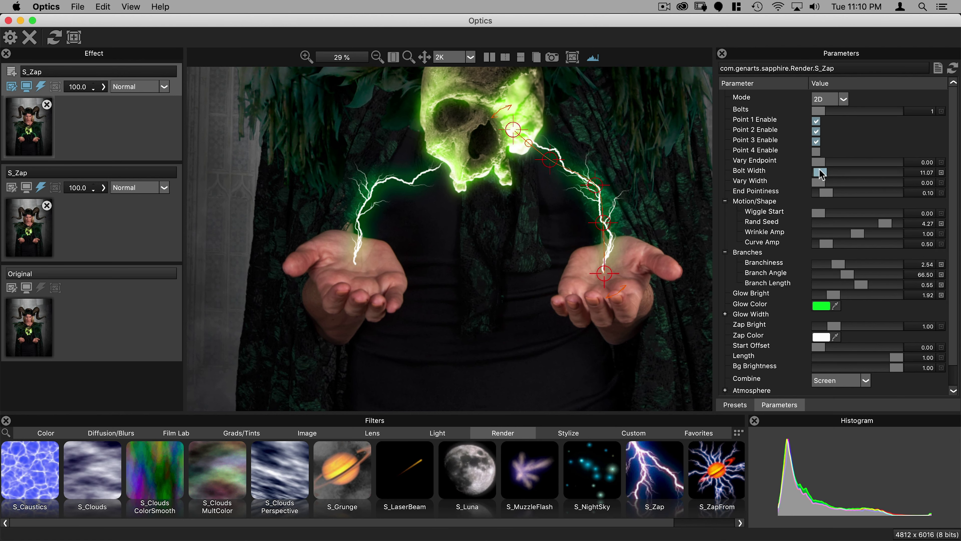
left_click_drag(885, 223, 881, 229)
mouse_move(553, 169)
left_mouse_down()
mouse_move(548, 179)
mouse_move(539, 170)
left_mouse_up()
left_click_drag(596, 185, 578, 186)
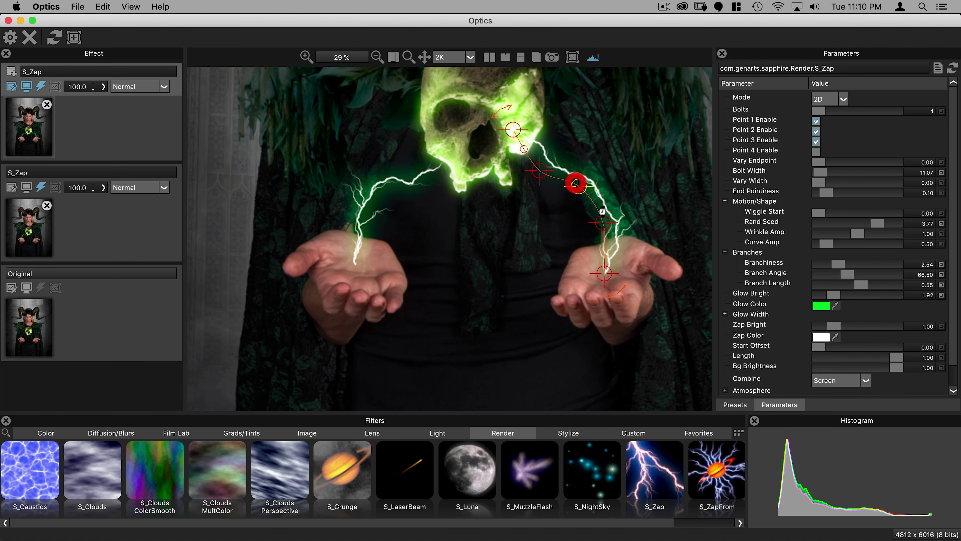
left_click(604, 220)
left_click_drag(603, 221, 598, 213)
- Duplicate the second S_Zap bolt, disable the copy's Points 2 to 4 and move its skull end to the model's right palm
right_click(38, 131)
left_click(57, 153)
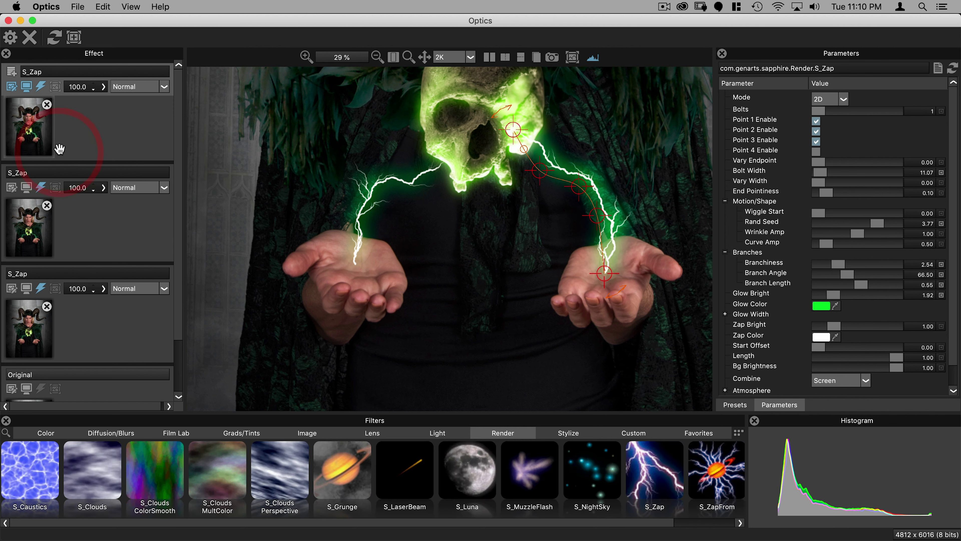
left_click(816, 141)
left_click(816, 131)
left_click_drag(517, 134, 359, 271)
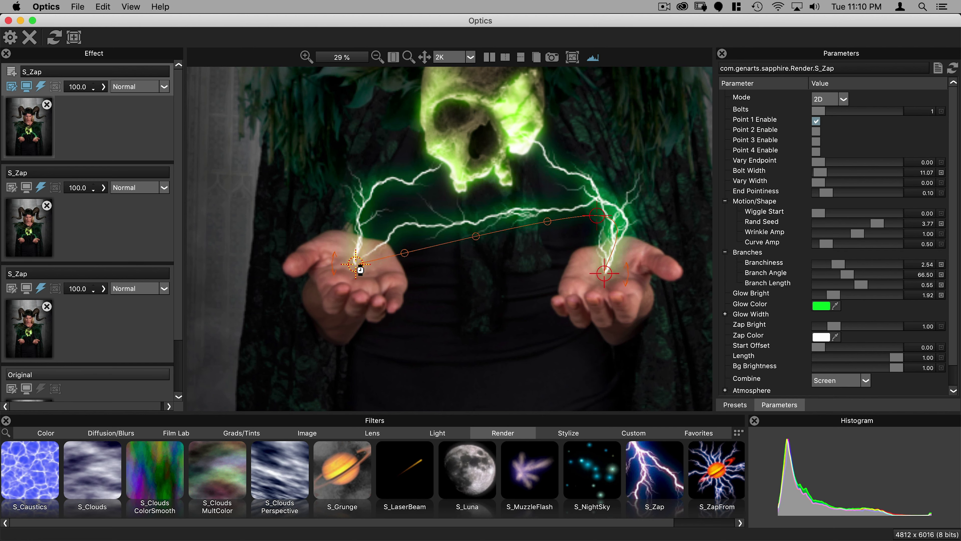
- Bend the third bolt into a high arch over the skull through its spline points and set its Rand Seed to 2.15
left_click_drag(548, 226, 512, 91)
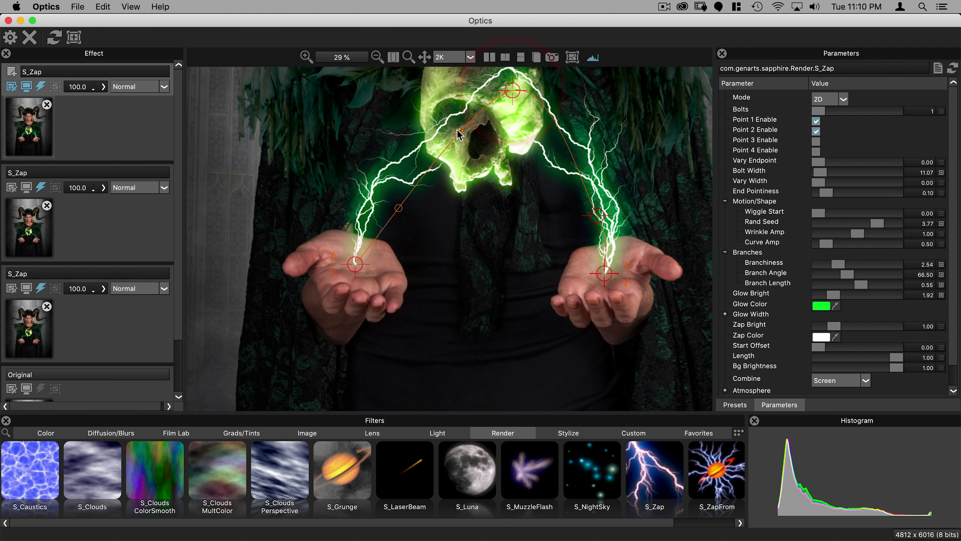
left_click_drag(460, 133, 437, 91)
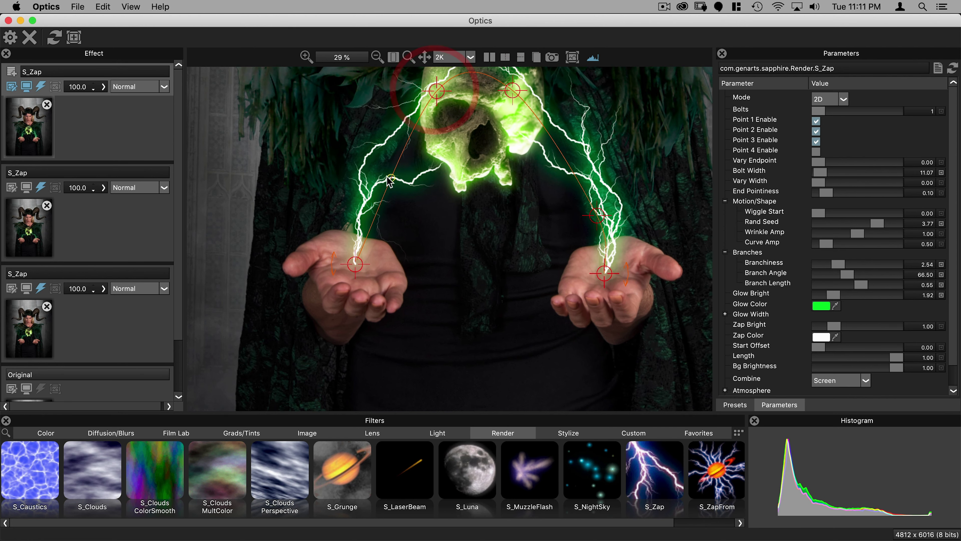
left_click_drag(391, 177, 378, 165)
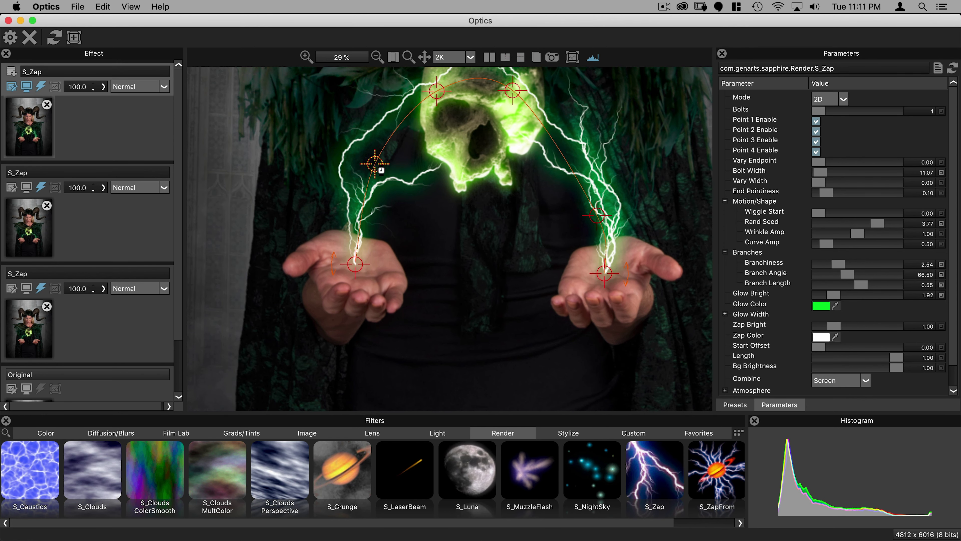
left_click_drag(437, 90, 421, 100)
left_click_drag(379, 164, 391, 157)
scroll(362, 311, "down", 3)
left_click_drag(878, 224, 854, 233)
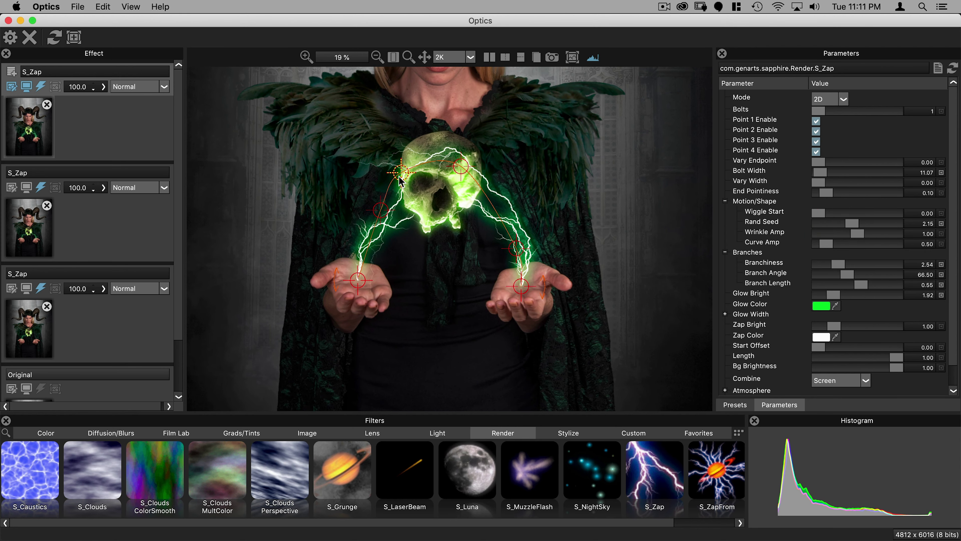
left_click_drag(400, 178, 394, 176)
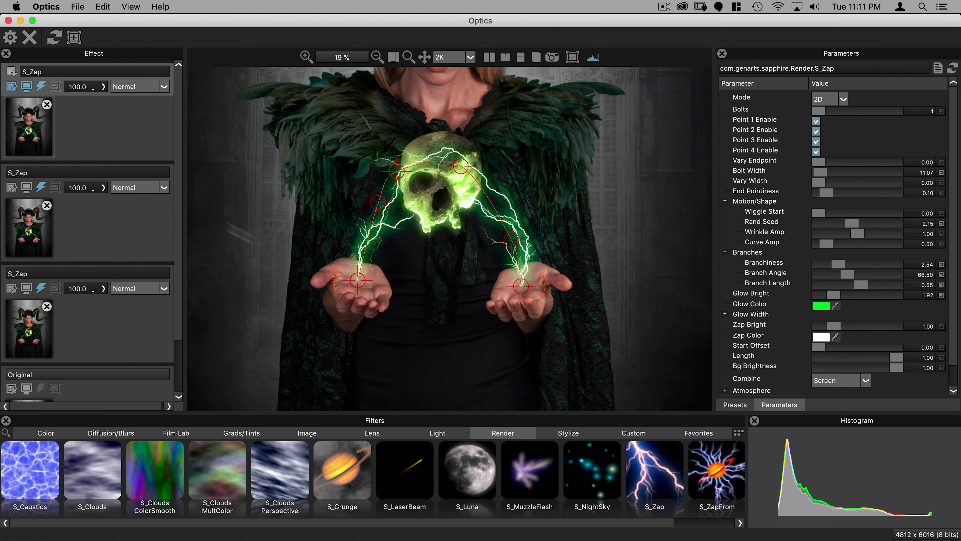
- Add a new effect layer and apply the S_LensFlare filter with the Pocket Camera preset
left_click(11, 73)
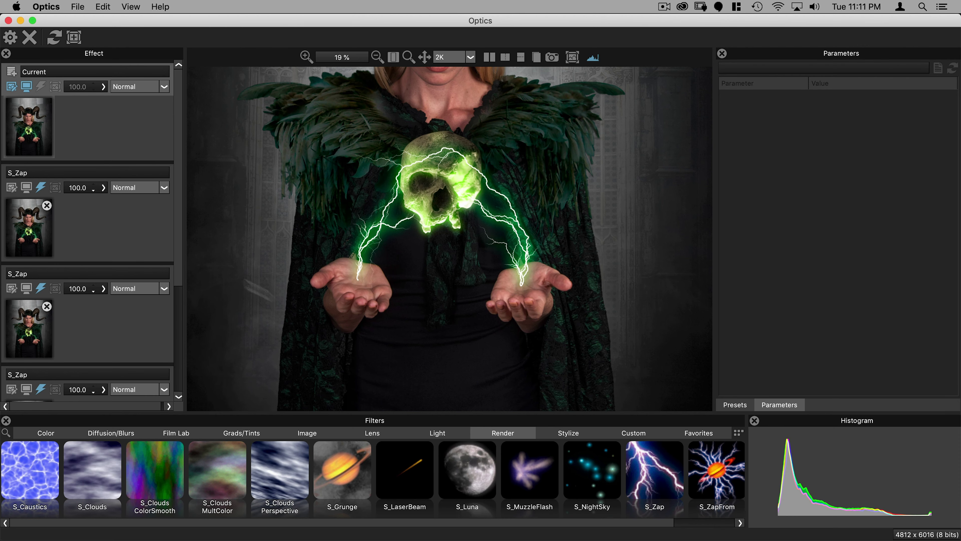
left_click(430, 431)
left_click_drag(265, 522, 453, 523)
left_click(451, 469)
left_click_drag(953, 101, 953, 191)
left_click_drag(950, 191, 950, 276)
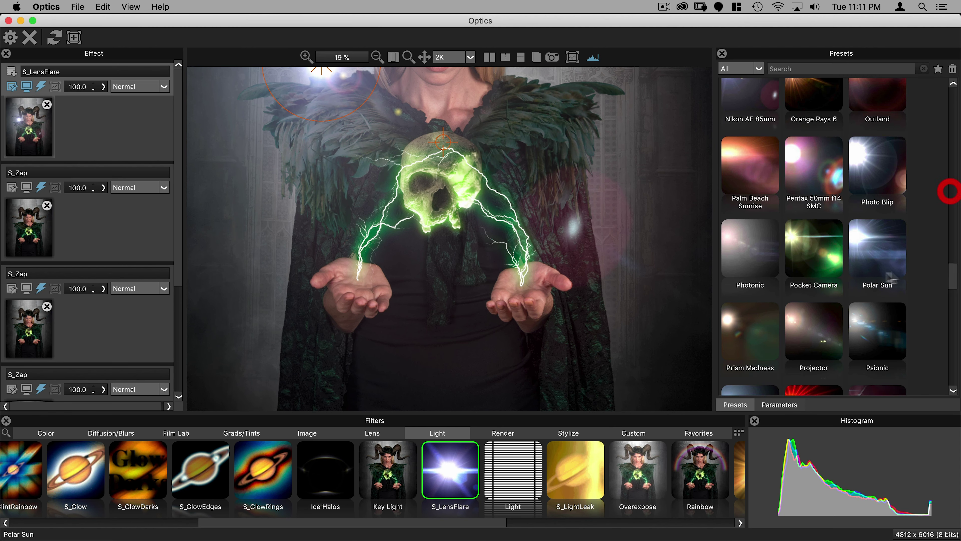
left_click(811, 252)
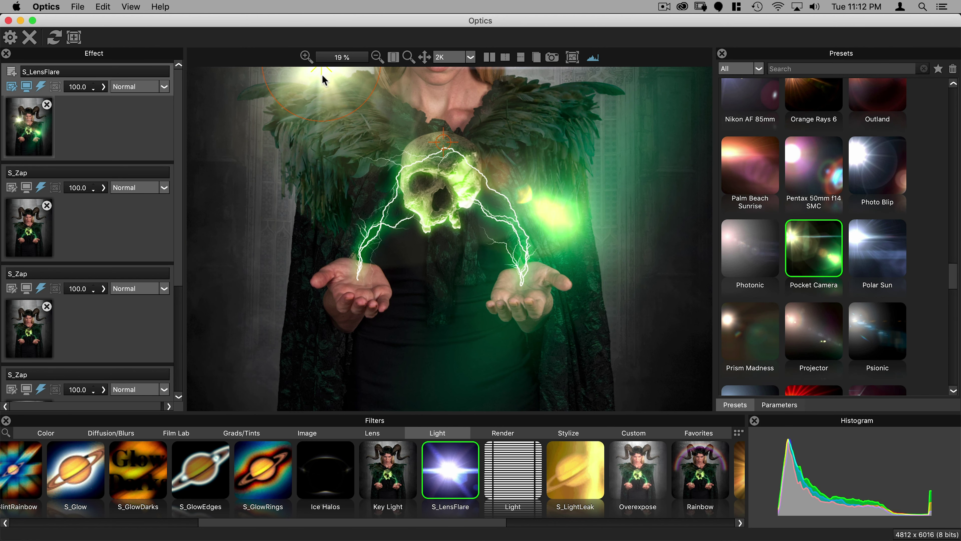
- Position the lens flare's hotspot on the model's right palm and set its Scale Widths to 471.09
left_click_drag(323, 76, 338, 211)
left_click_drag(349, 274, 358, 283)
key("super+equal")
left_click(779, 405)
left_click_drag(836, 110, 827, 109)
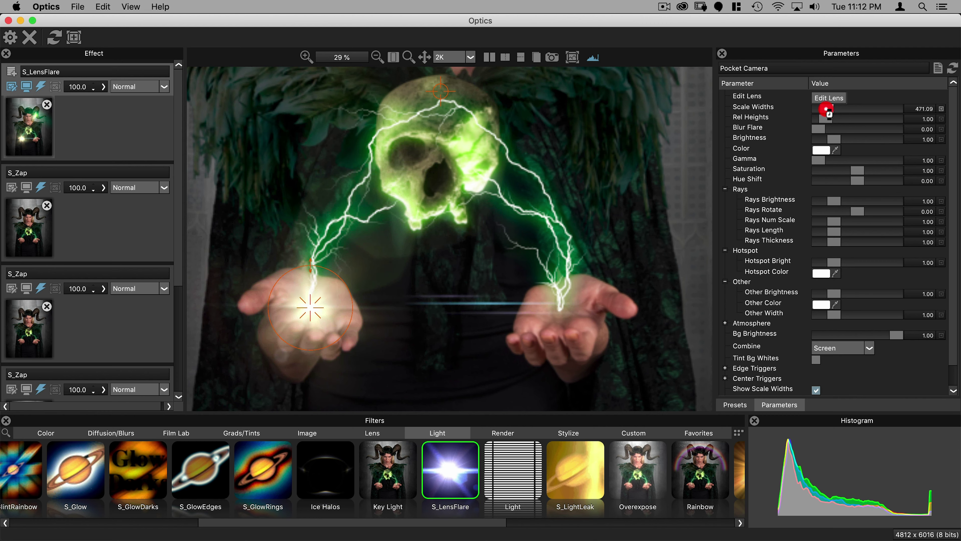
key("space")
left_click_drag(377, 272, 473, 239)
left_click(484, 232)
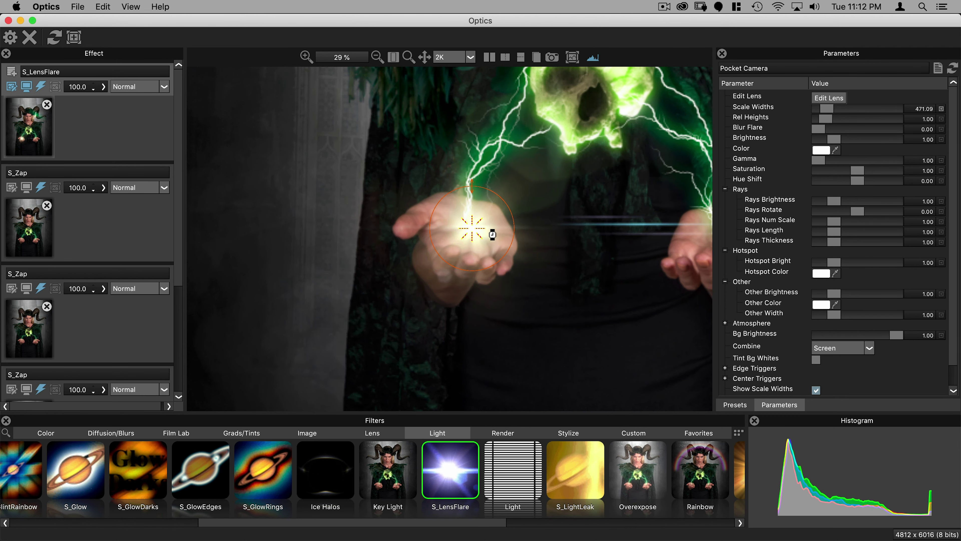
left_click_drag(485, 231, 311, 307)
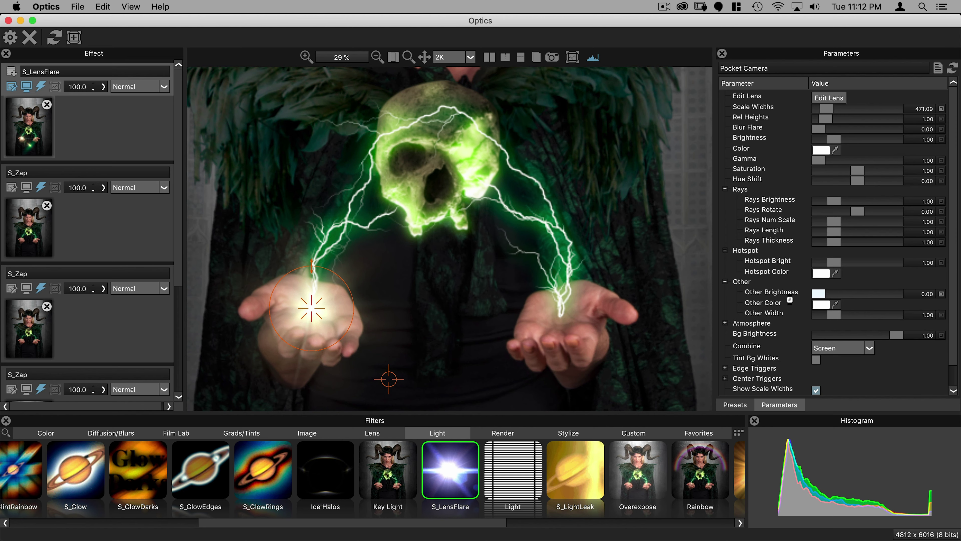
- Remove the flare's secondary reflections by setting Other Brightness to 0.00, after trying 0.08 and nudging the flare's pivot
left_click(814, 294)
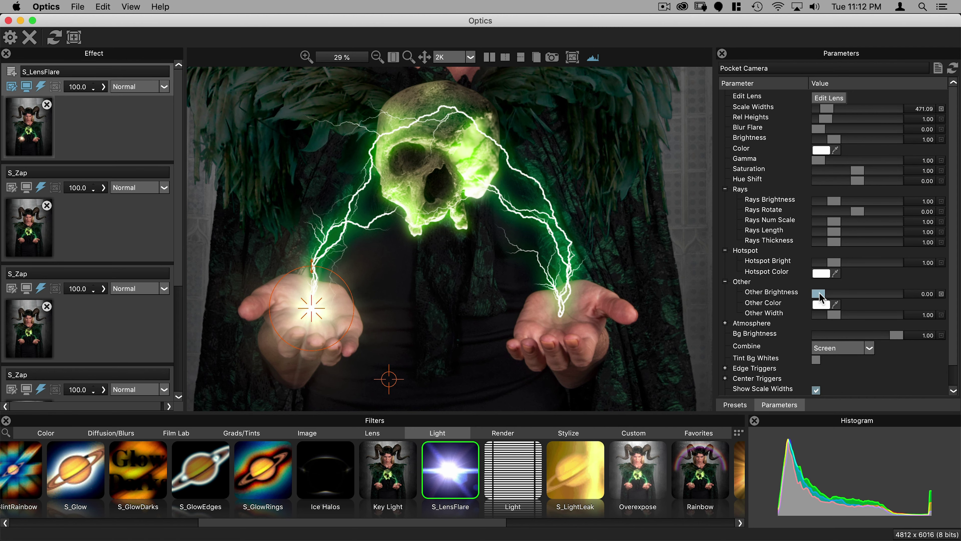
left_click_drag(819, 293, 822, 297)
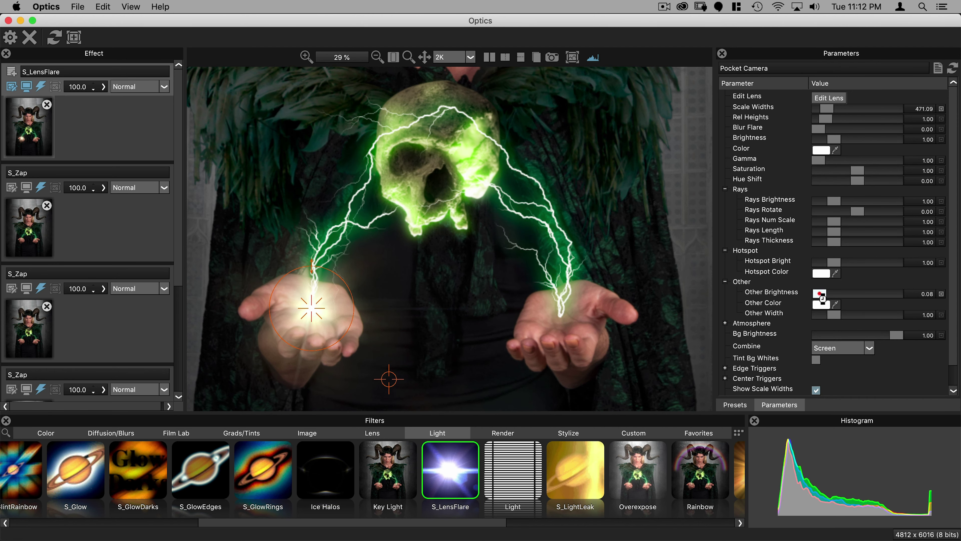
left_click(820, 295)
key("super+minus")
left_click_drag(410, 331, 395, 329)
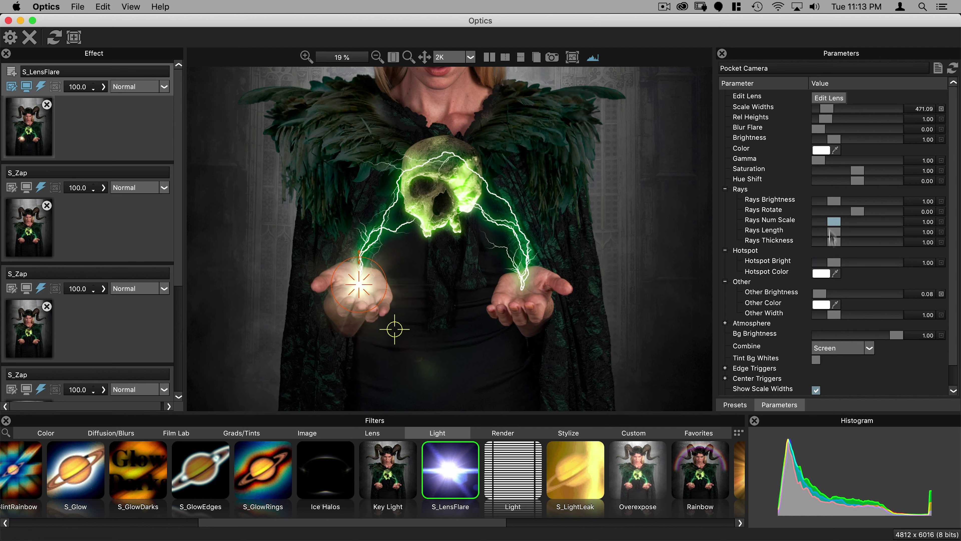
left_click_drag(813, 297, 807, 294)
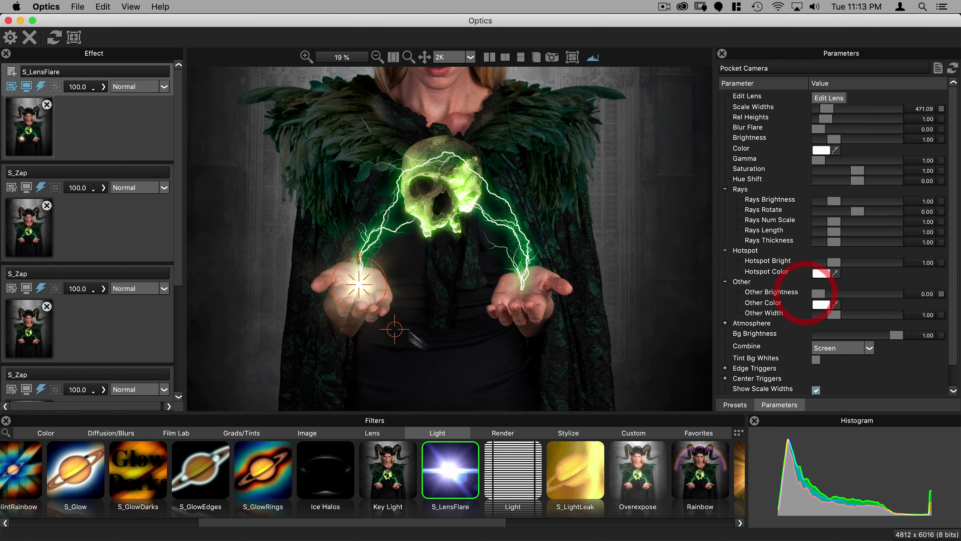
- Duplicate the S_LensFlare effect and move the copy's hotspot to the model's left palm and its pivot below the skull
right_click(34, 122)
left_click(63, 160)
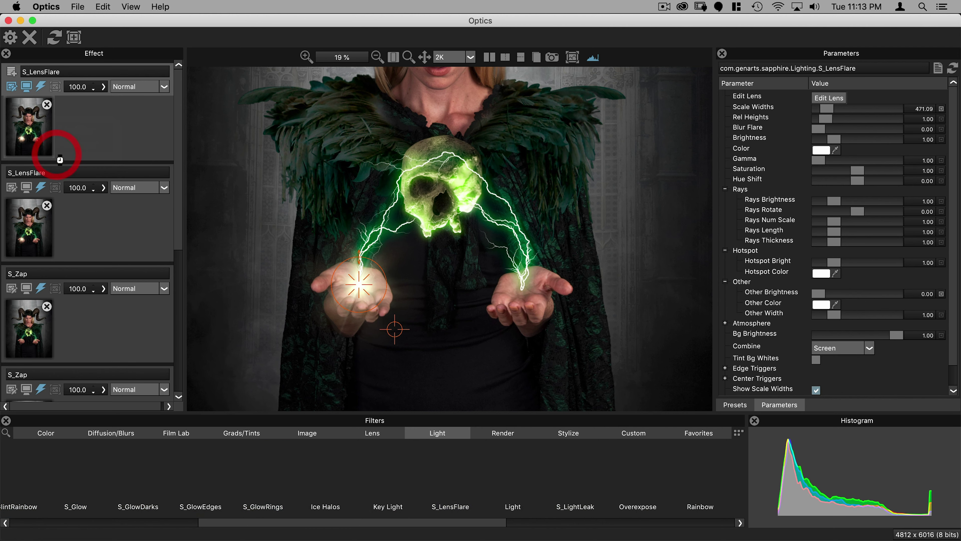
left_click_drag(362, 290, 530, 296)
left_click_drag(394, 329, 455, 265)
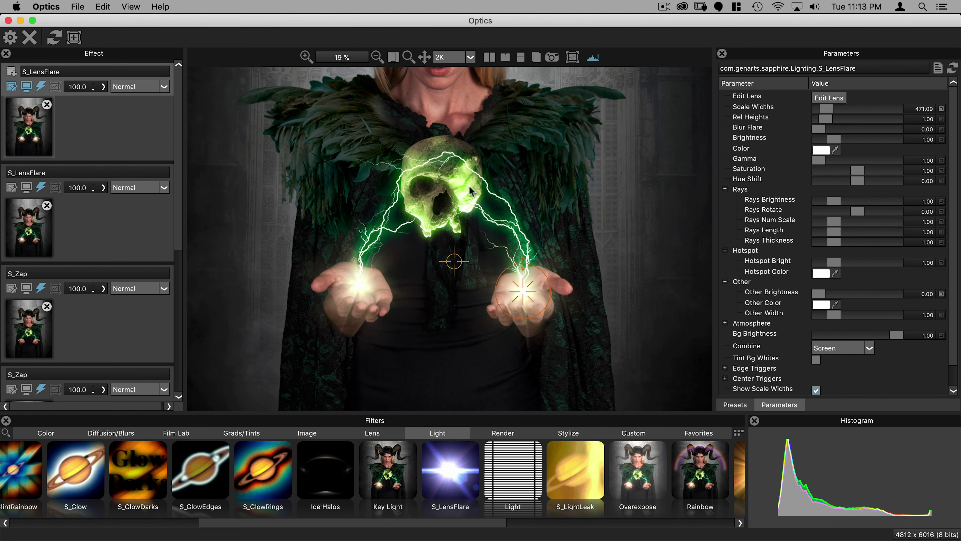
scroll(430, 234, "down", 3)
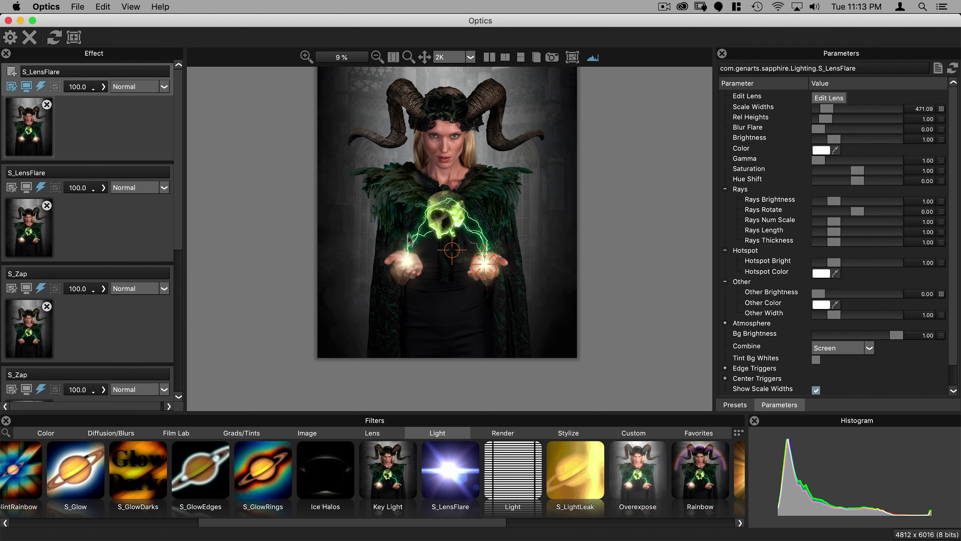
- Add an empty effect layer and move it to the bottom of the stack, beneath the S_Zap effects
left_click(11, 72)
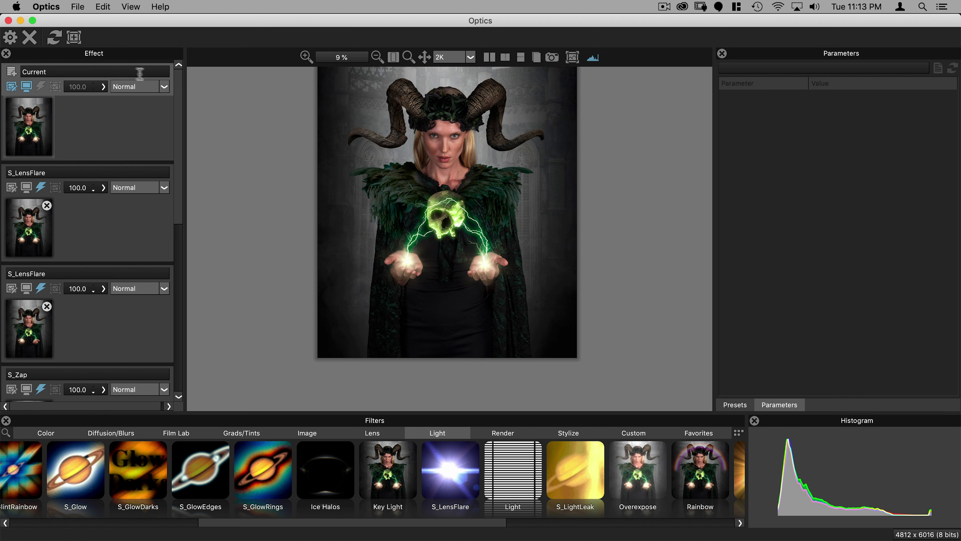
left_click_drag(169, 79, 160, 393)
scroll(160, 378, "down", 8)
mouse_move(161, 224)
left_mouse_down()
mouse_move(159, 362)
mouse_move(159, 343)
left_mouse_up()
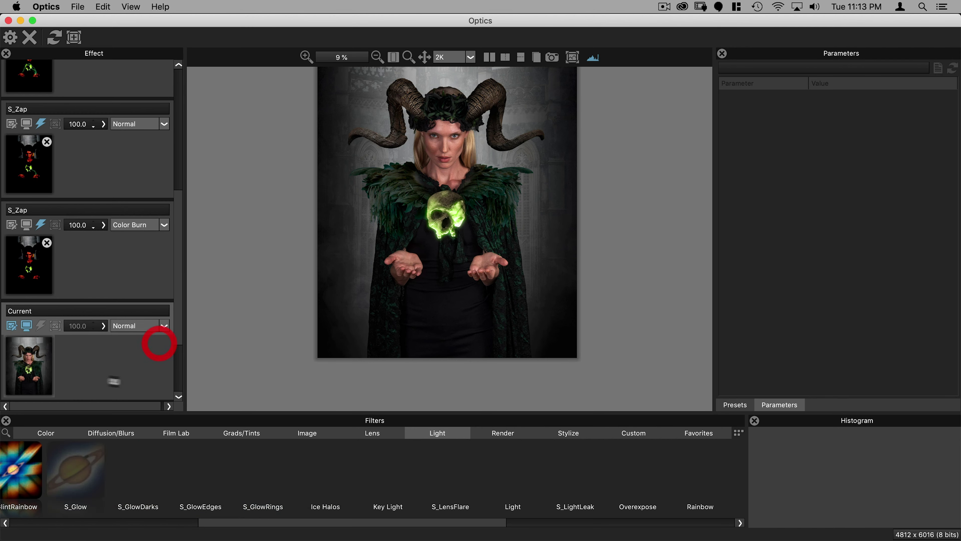
- Fill the bottom effect layer using the Color filter's Black preset and restore the lowest S_Zap bolt above it
left_click(48, 432)
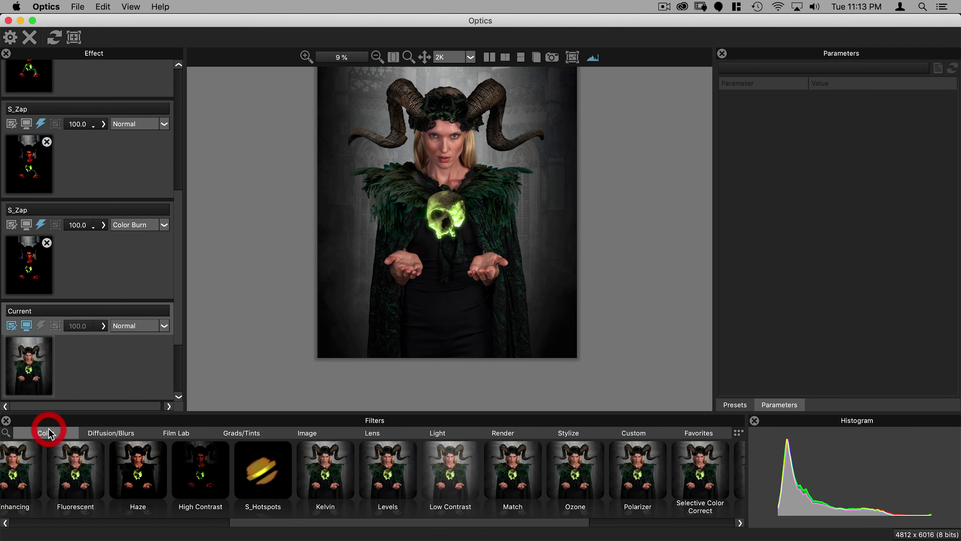
left_click(215, 523)
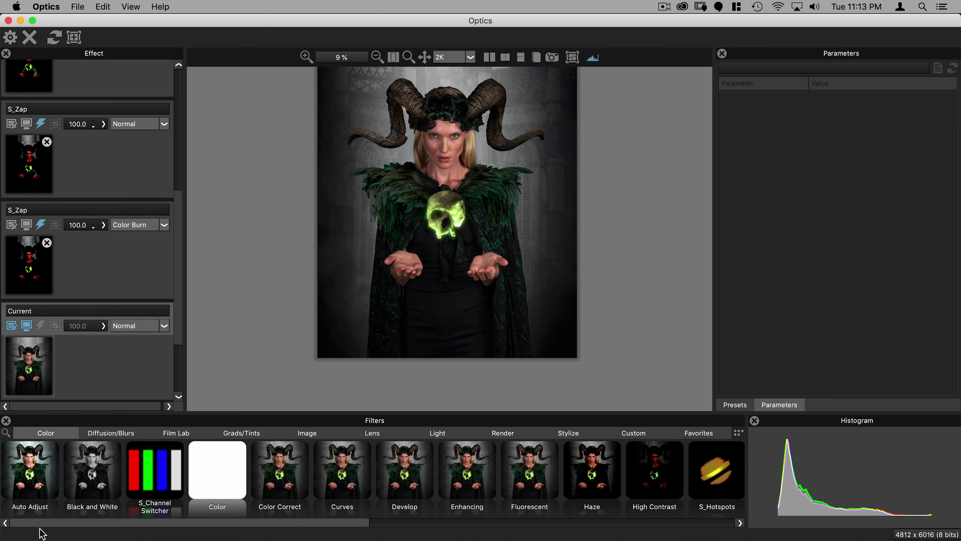
left_click(215, 462)
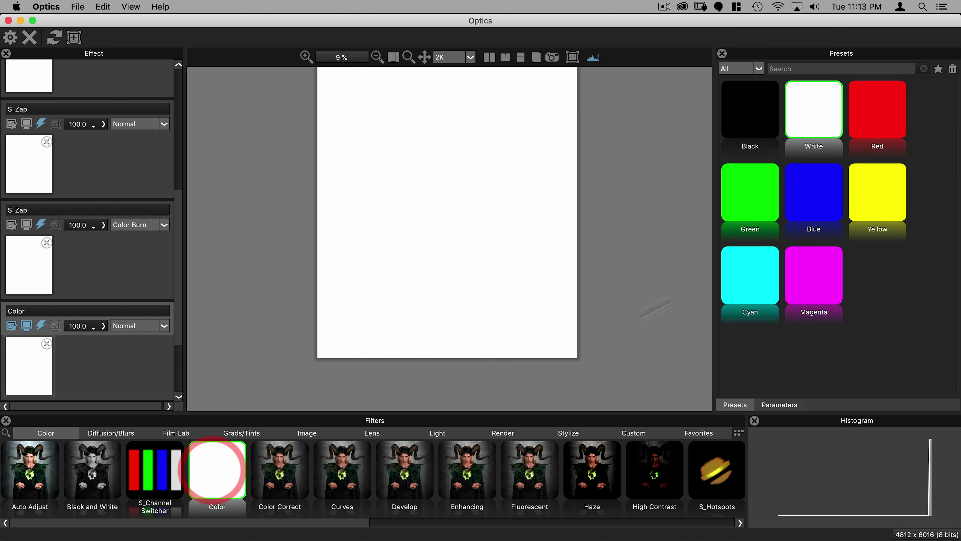
left_click(741, 125)
scroll(124, 173, "up", 3)
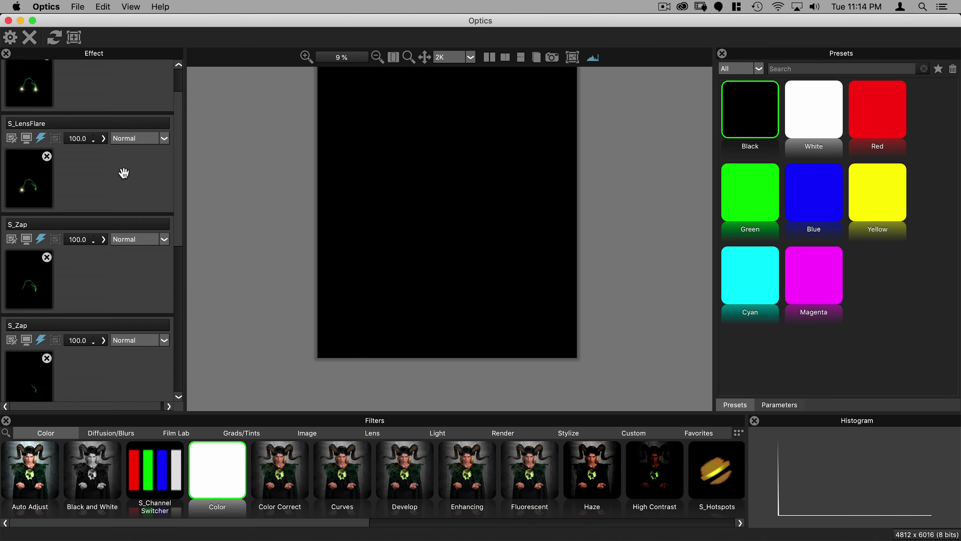
scroll(124, 173, "down", 10)
left_click_drag(113, 254, 114, 133)
scroll(114, 151, "up", 10)
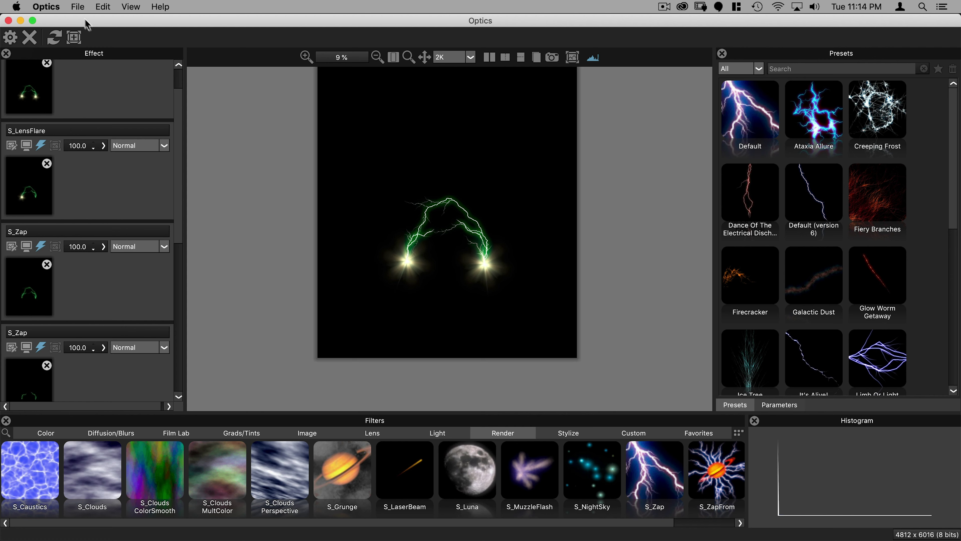
left_click(77, 7)
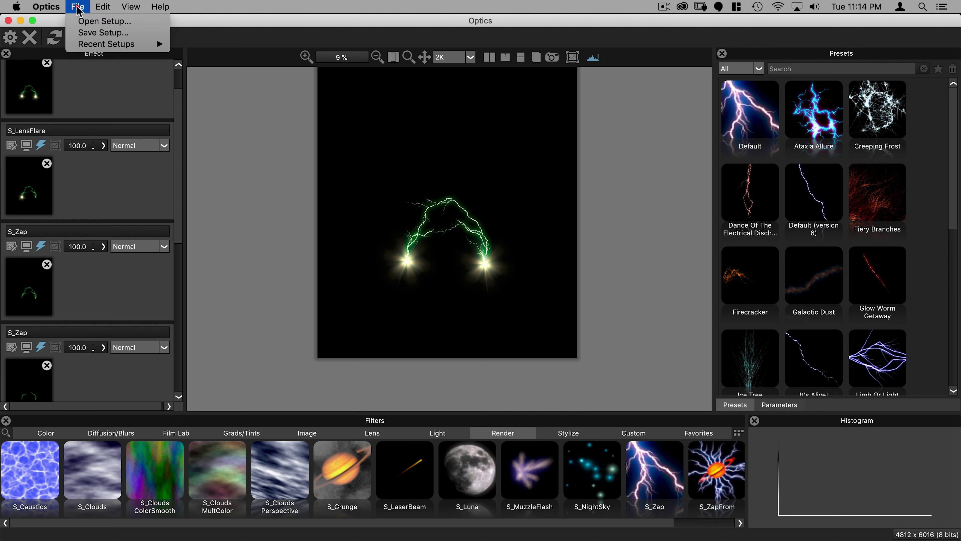
left_click(86, 33)
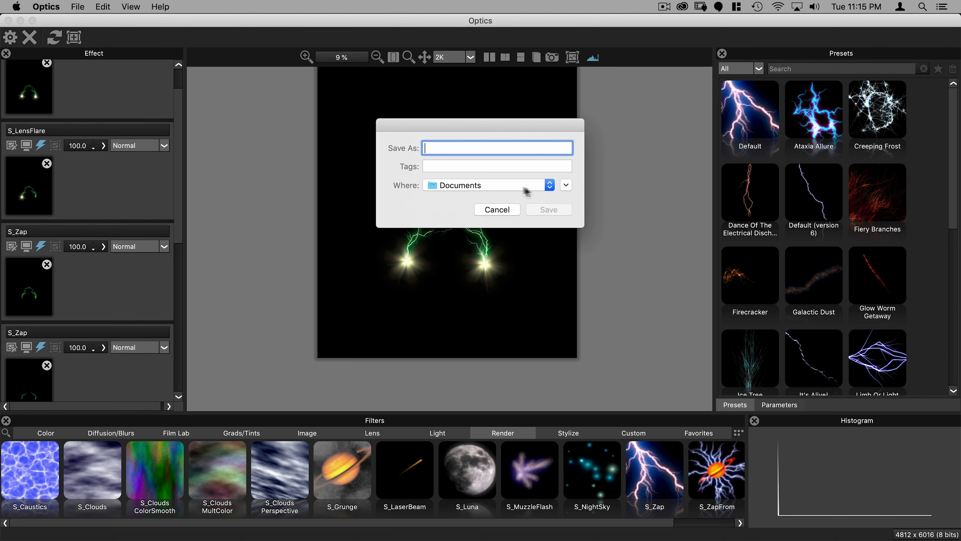
left_click(527, 190)
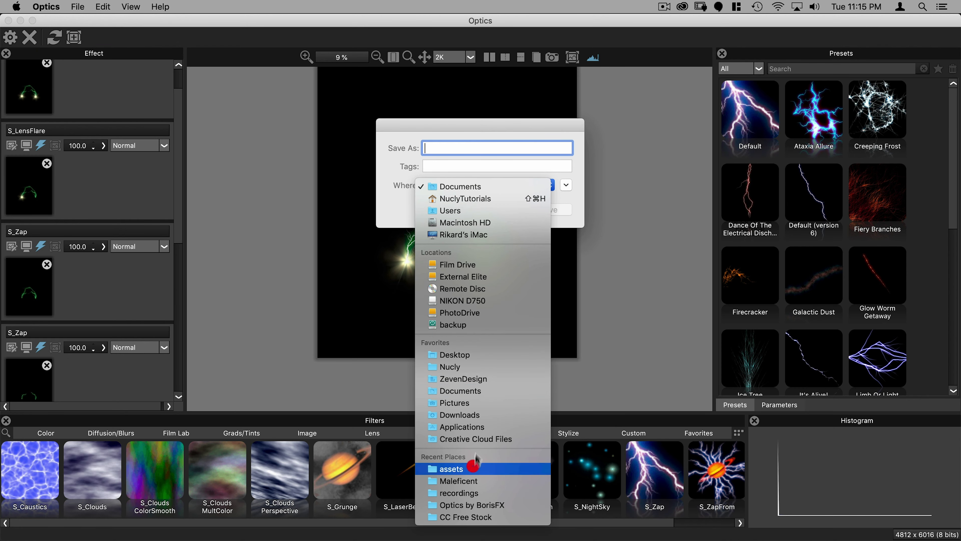
left_click(474, 466)
left_click(497, 209)
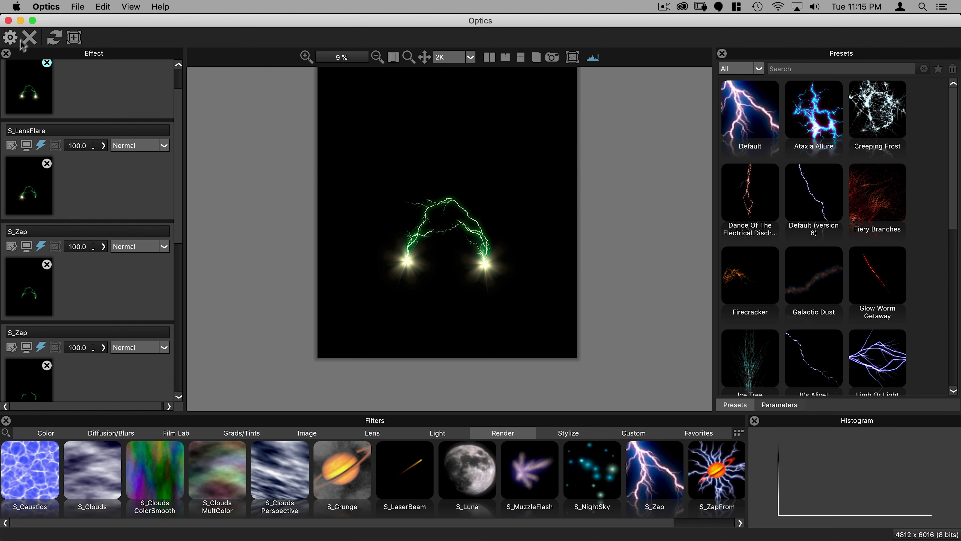
- Apply the Optics effects, return to Photoshop and set the optics layer's blend mode to Screen
left_click(10, 37)
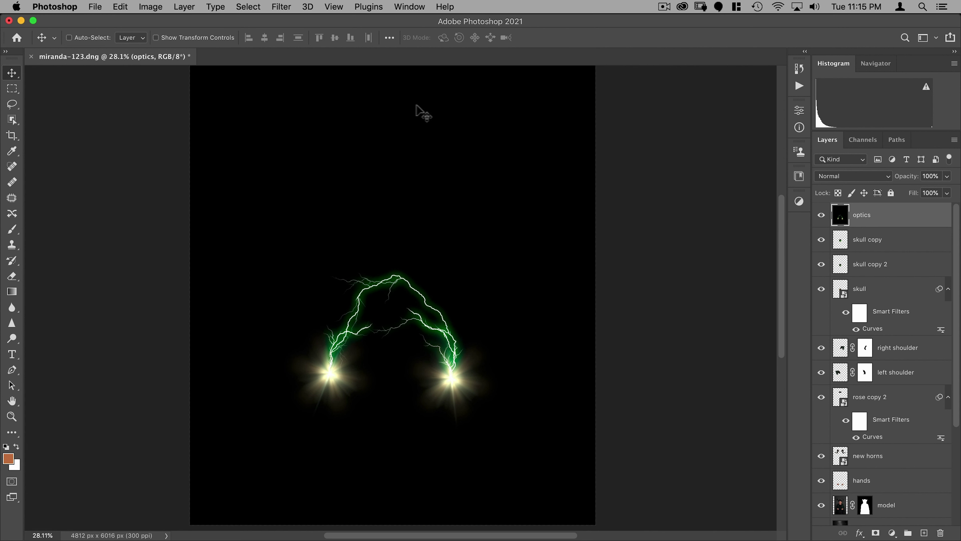
left_click(836, 176)
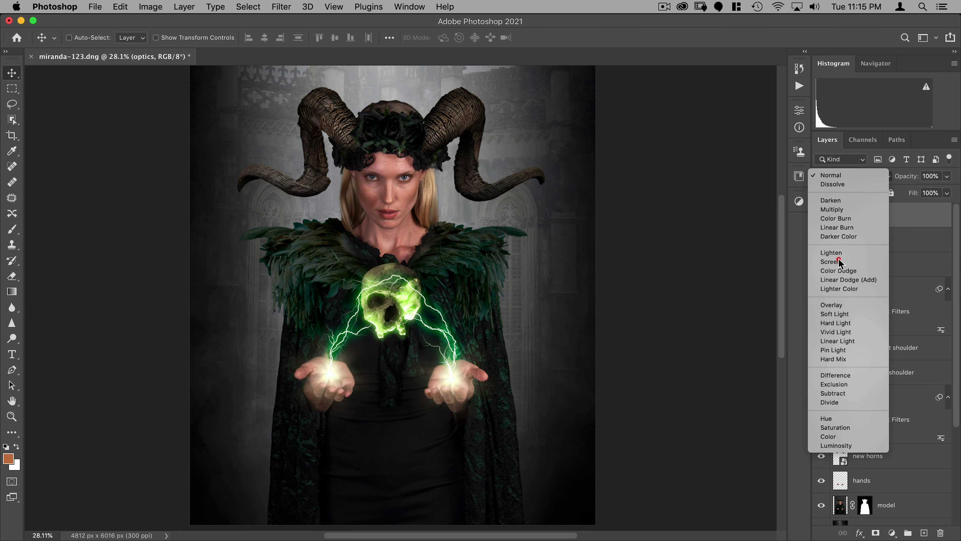
left_click(839, 261)
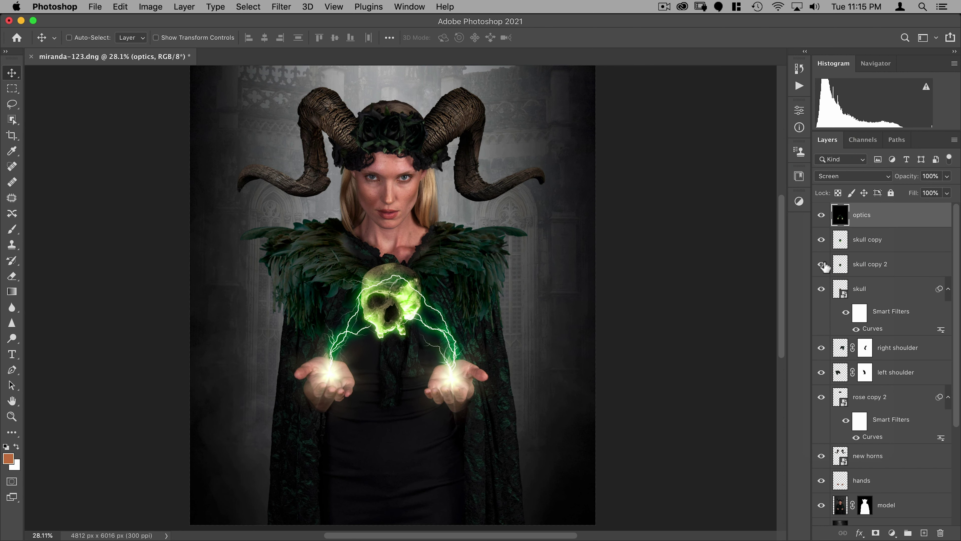
- Add a layer mask to the optics layer, paint out the lightning across the skull within the skull's selection, and deselect
left_click(876, 533)
key("b")
scroll(389, 303, "up", 5)
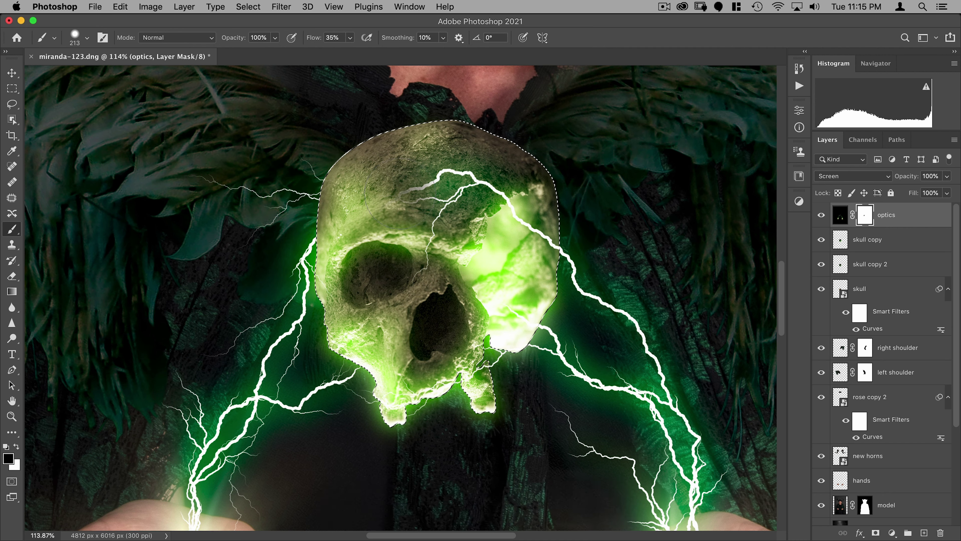
mouse_move(436, 181)
left_mouse_down()
mouse_move(492, 197)
mouse_move(484, 191)
mouse_move(420, 246)
mouse_move(425, 261)
left_mouse_up()
mouse_move(423, 406)
left_mouse_down()
mouse_move(430, 376)
mouse_move(447, 364)
mouse_move(412, 377)
left_mouse_up()
key("super+d")
- Paint black on the optics layer mask to hide the flare glow spilling around and below both hands
scroll(429, 257, "down", 5)
left_click_drag(303, 405, 363, 426)
left_click_drag(535, 429, 491, 416)
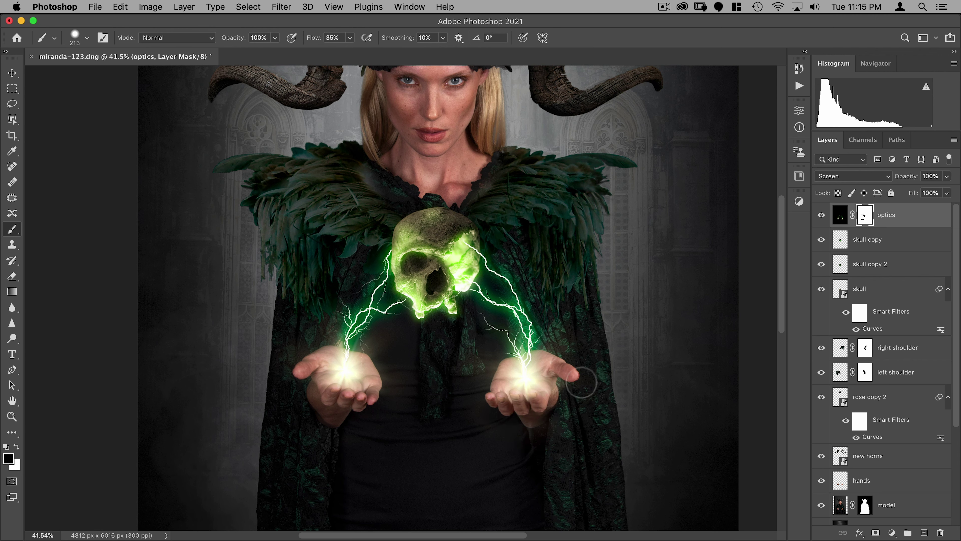
left_click_drag(582, 380, 545, 404)
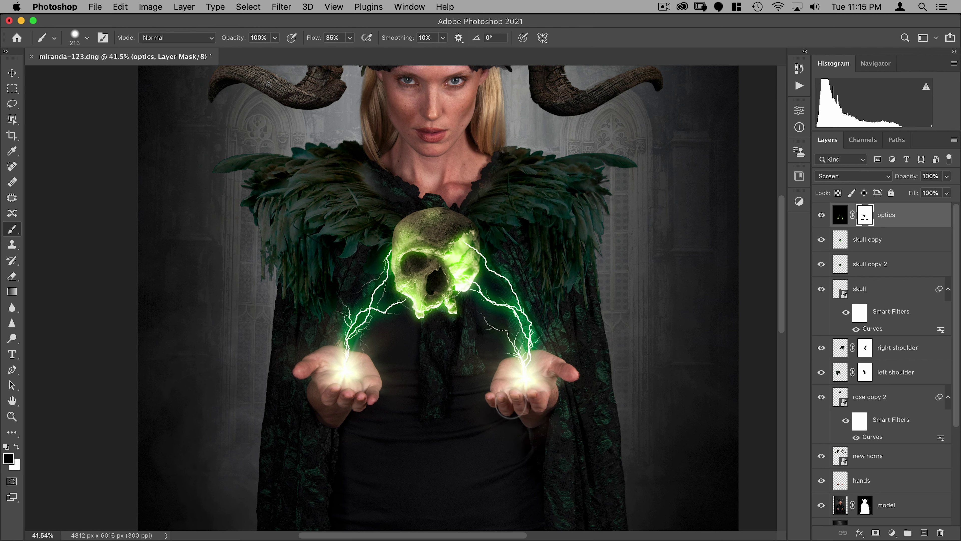
left_click(418, 432)
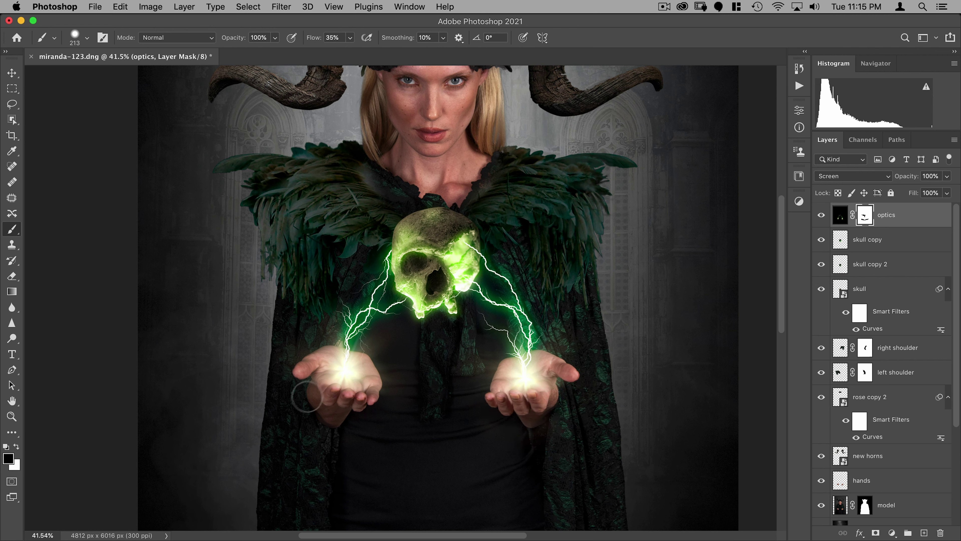
scroll(307, 396, "down", 3)
key("v")
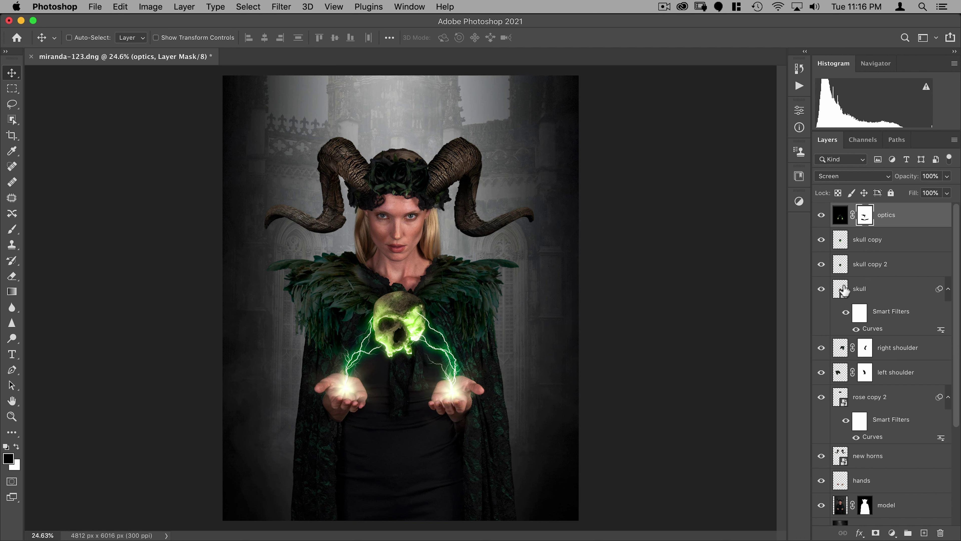
- Add a new layer above the model layer, name it "temp black" and fill it with black
scroll(874, 240, "down", 5)
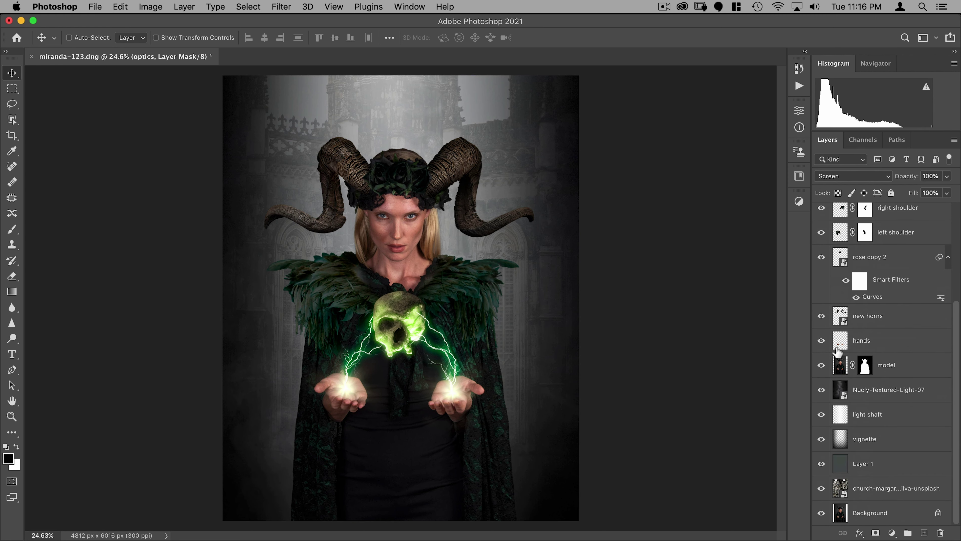
left_click(911, 365)
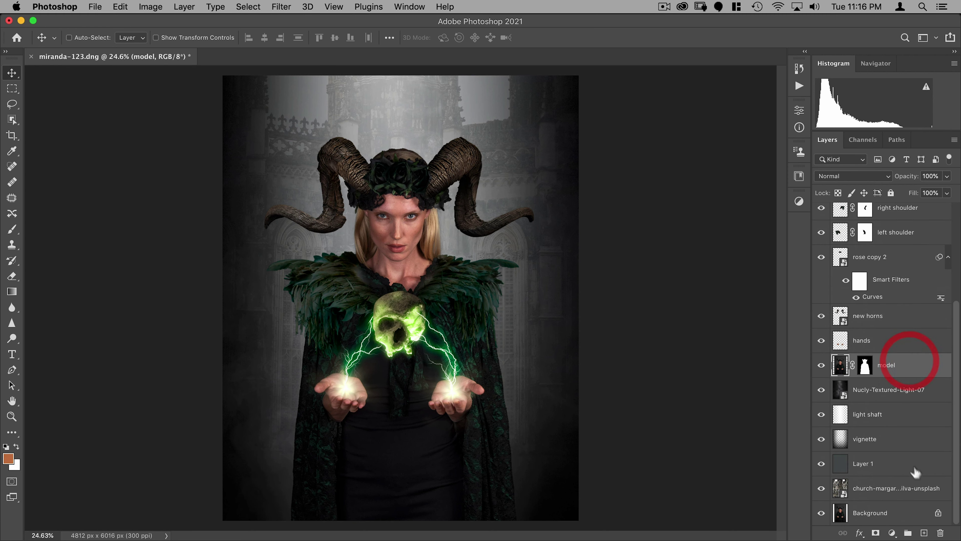
left_click(924, 533)
double_click(863, 365)
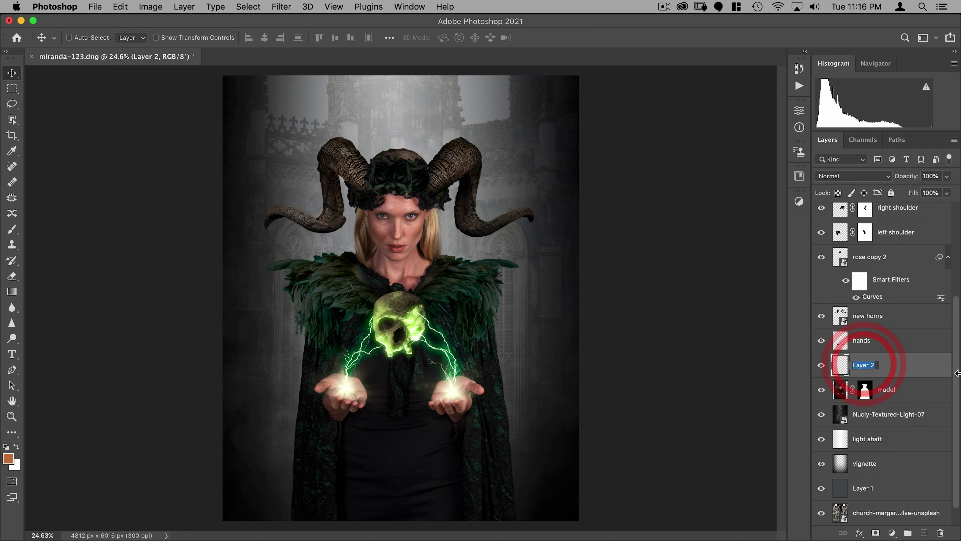
type("temp black")
key("Return")
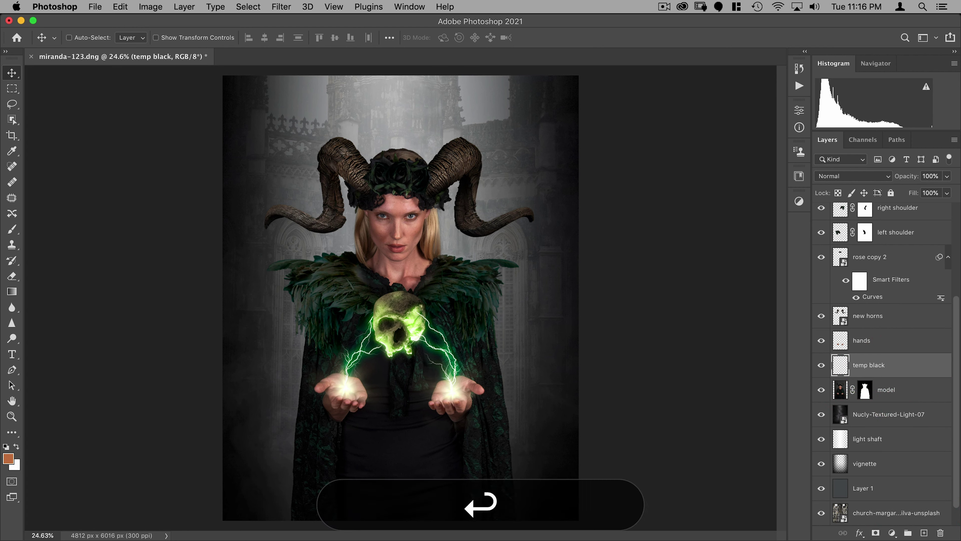
key("d")
key("alt+BackSpace")
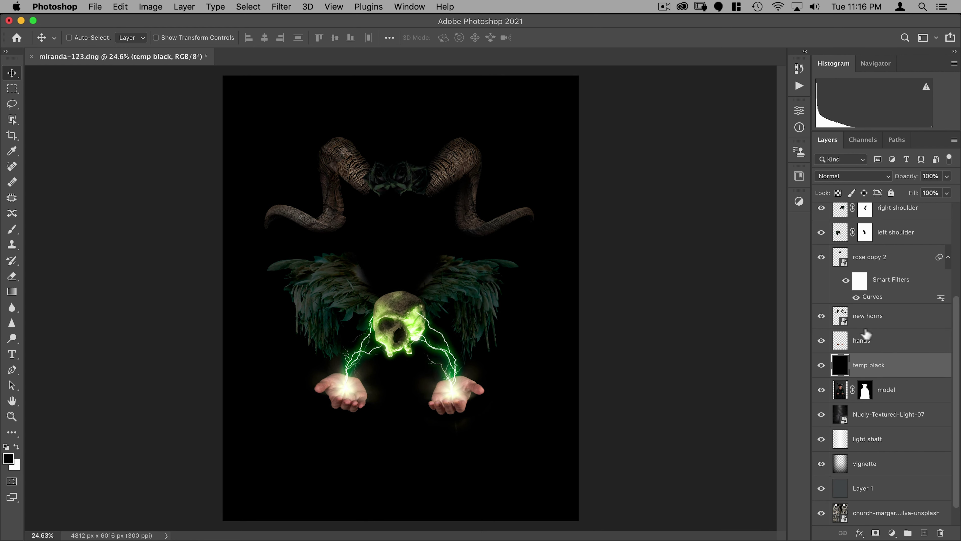
- Hide the new horns, rose copy 2, left shoulder and right shoulder layers
left_click(821, 317)
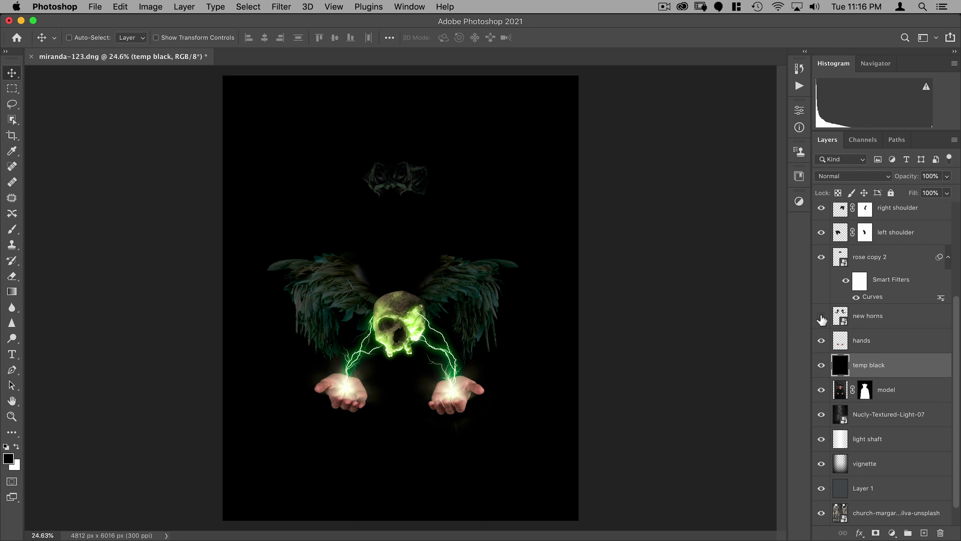
scroll(823, 320, "up", 1)
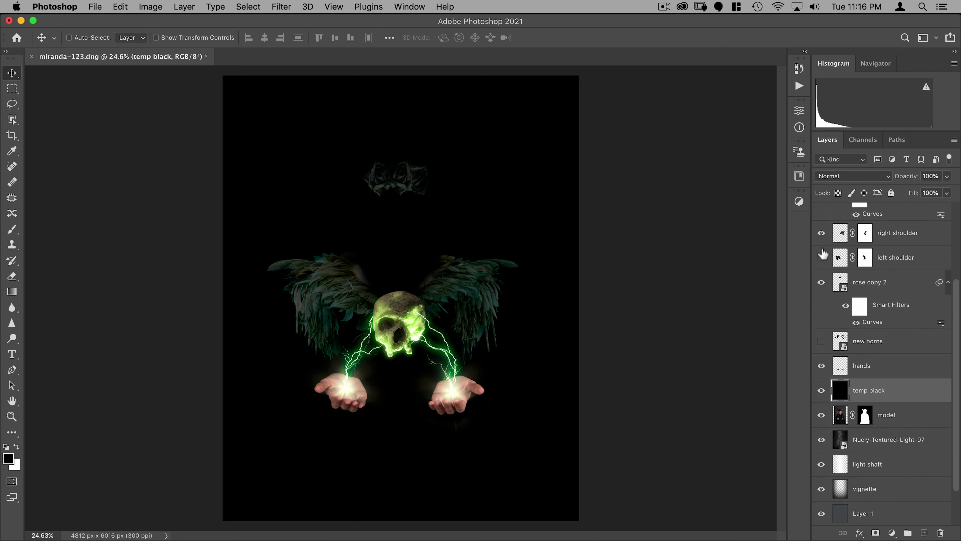
left_click_drag(823, 254, 822, 283)
scroll(903, 292, "up", 2)
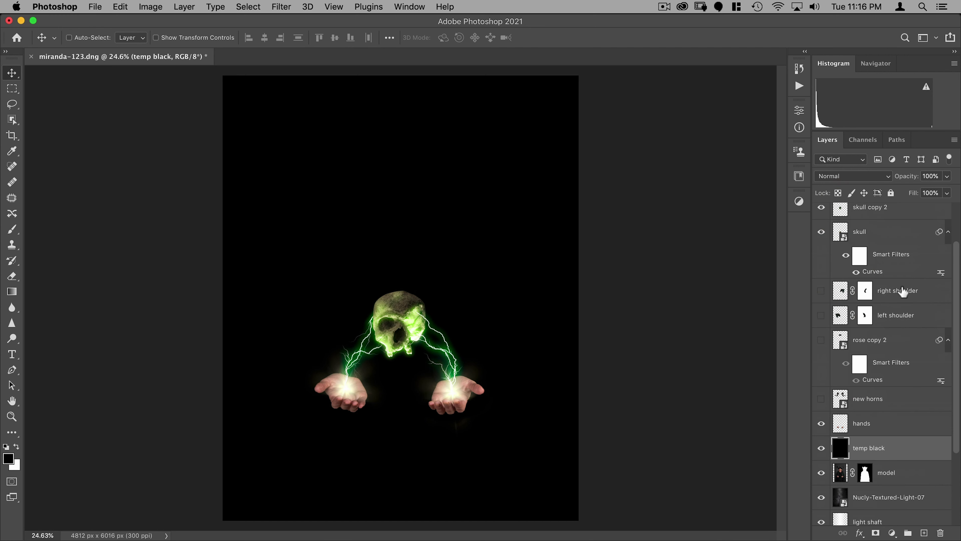
- Add a new layer above optics, name it "optics rays" and stamp all visible layers into it
scroll(877, 301, "up", 2)
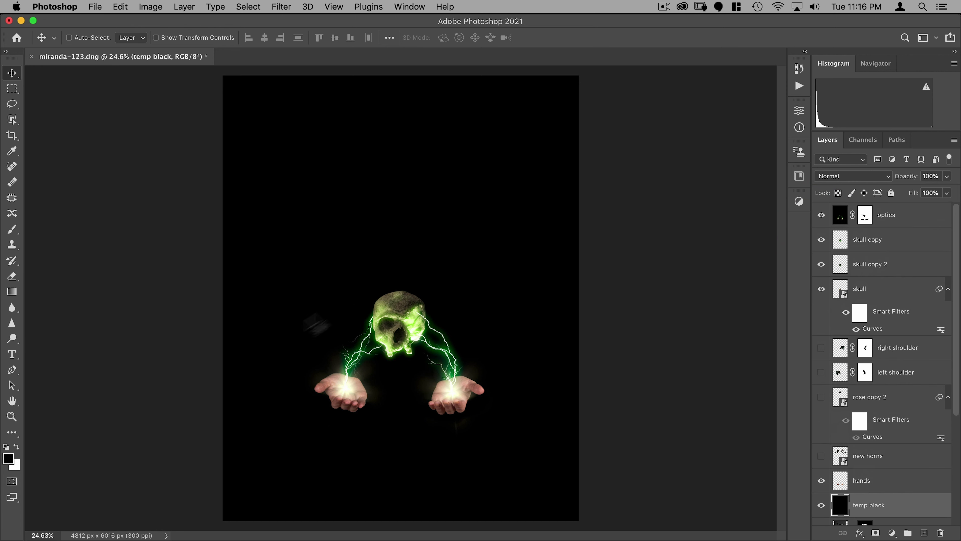
left_click(913, 224)
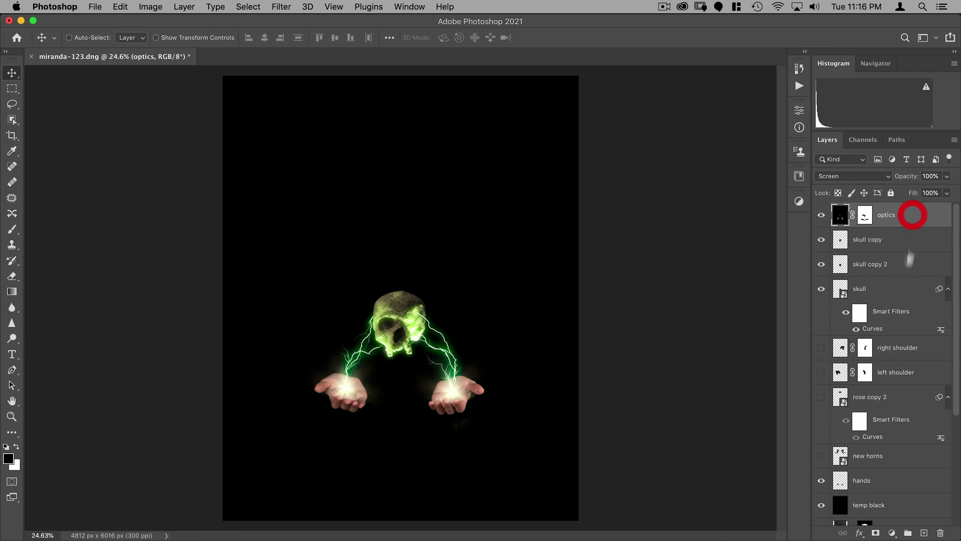
left_click(924, 532)
double_click(863, 215)
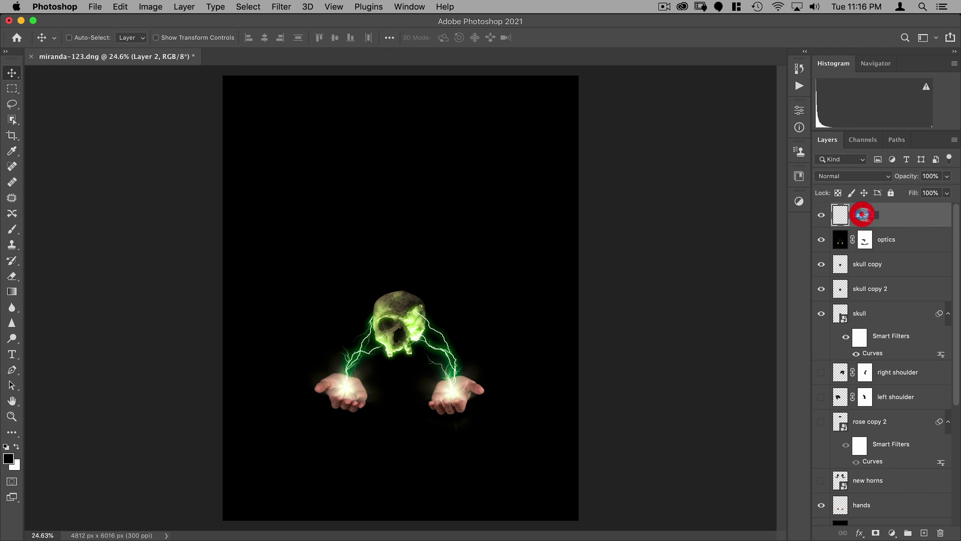
type("optics rays")
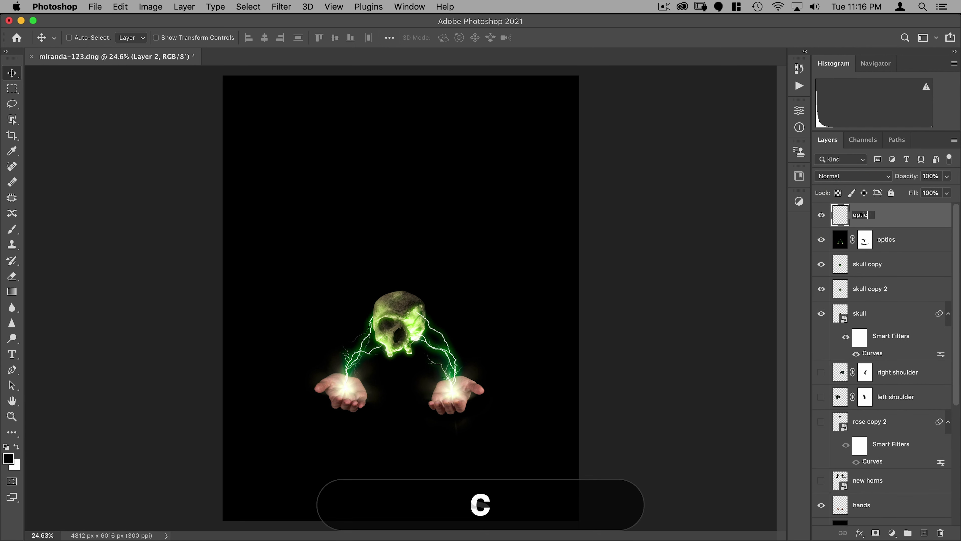
key("Return")
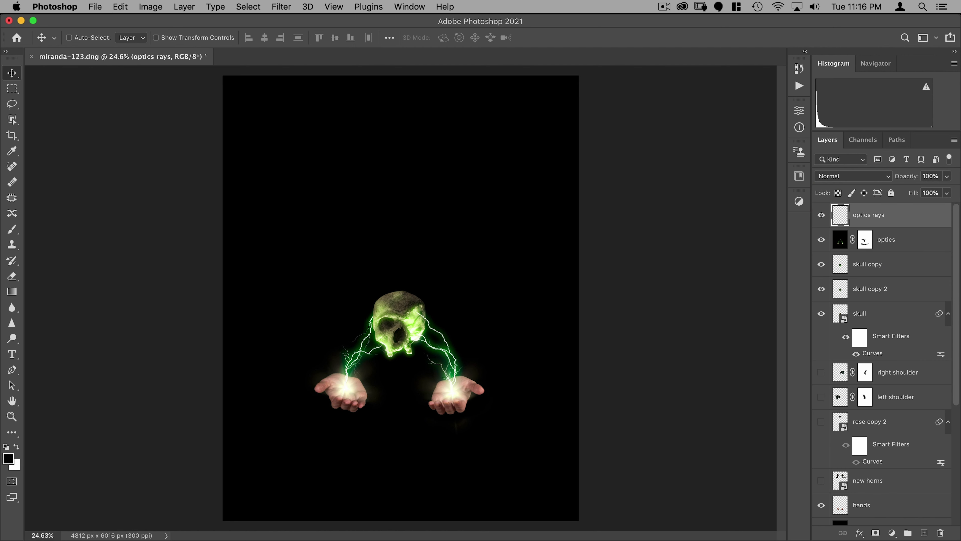
key("alt+shift+super+e")
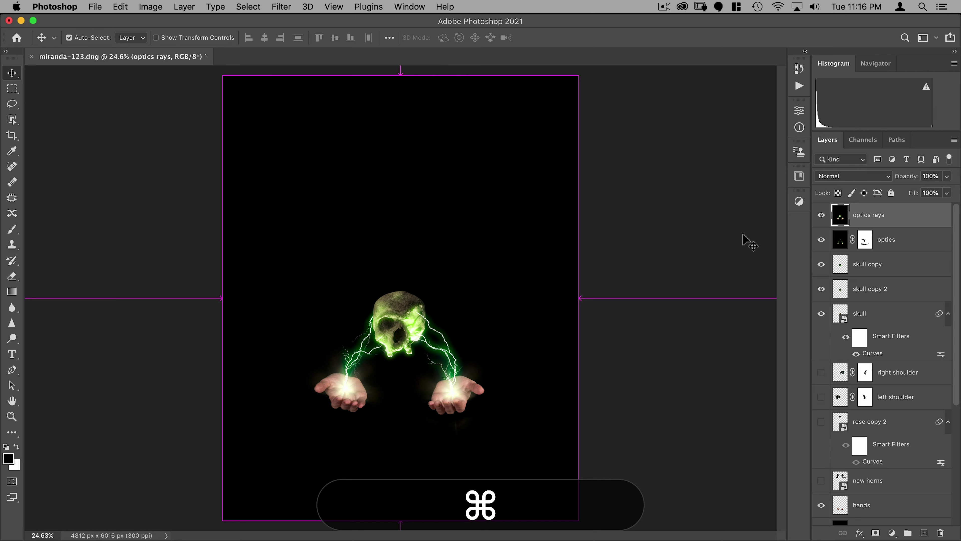
- Darken the optics rays layer with a Curves adjustment, leaving mainly the bright skull glow, lightning and palm flares
key("super+m")
left_click_drag(629, 231, 655, 249)
left_click(855, 123)
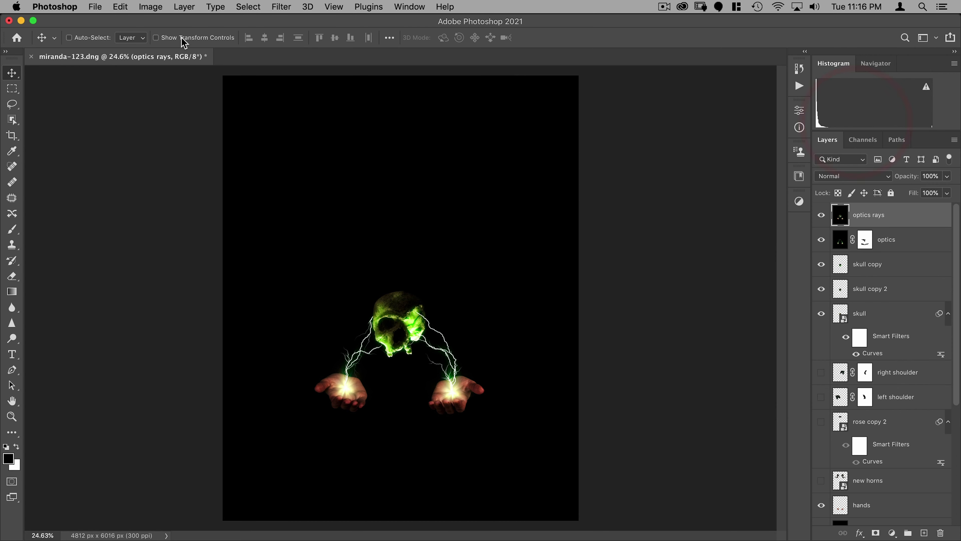
- Open the optics rays layer in the Boris FX Optics filter
left_click(281, 7)
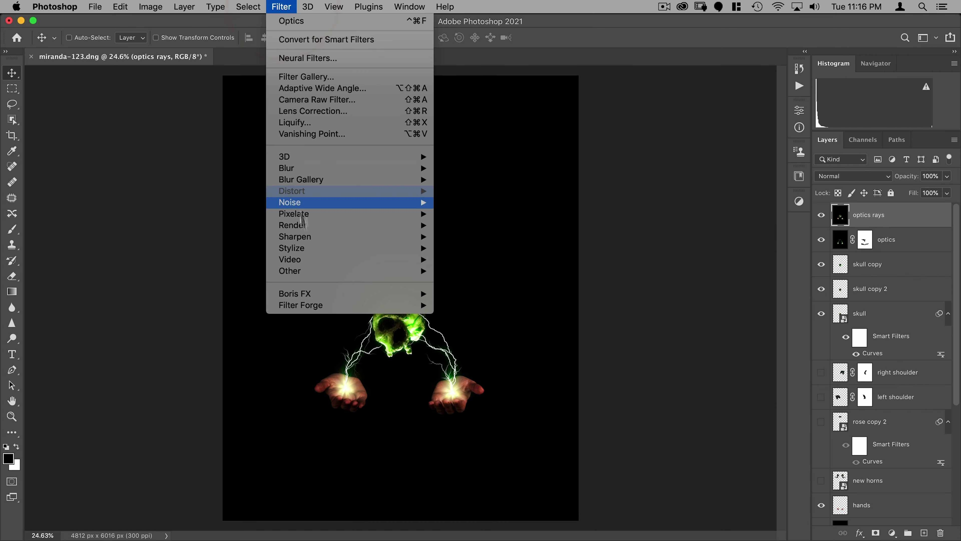
mouse_move(307, 294)
left_click(458, 296)
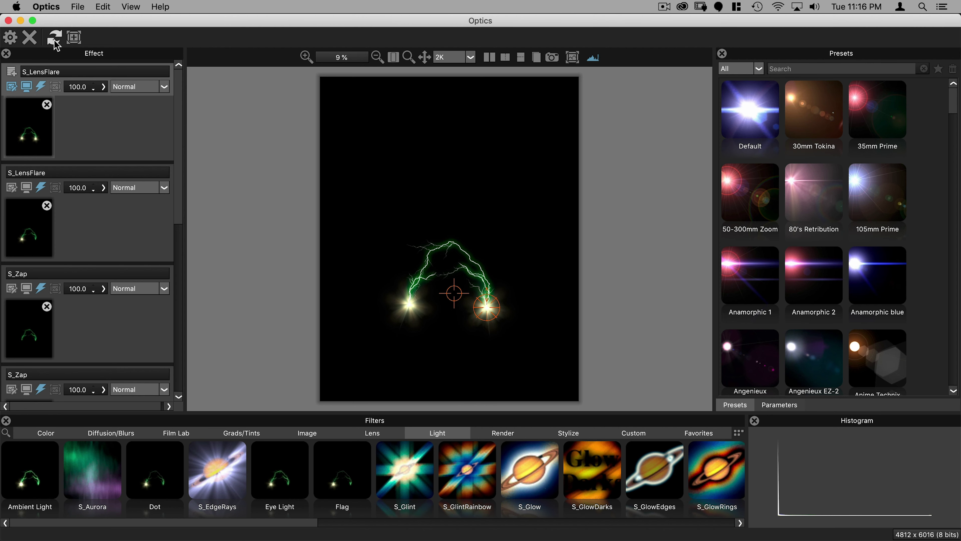
- Reset the effect stack and apply S_EdgeRays with the Man of Steel preset, centring the rays on the skull
left_click(55, 41)
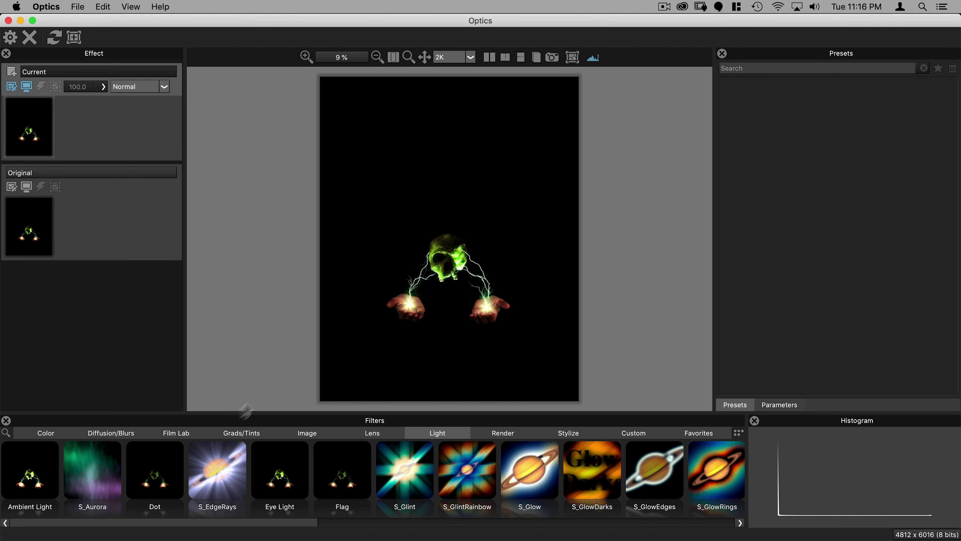
left_click(217, 470)
left_click(750, 175)
left_click_drag(354, 232, 443, 255)
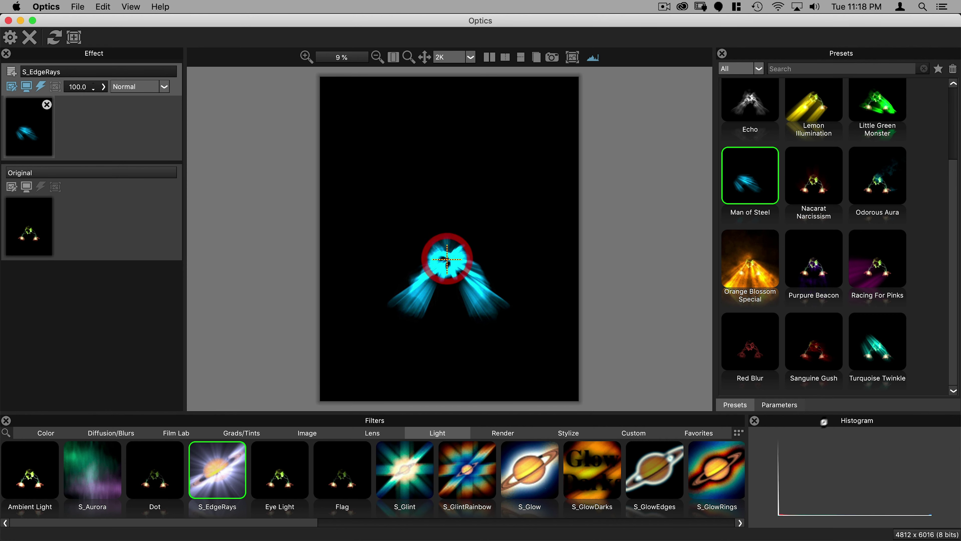
- Set the edge rays' Rays Length to 0.59 and their Rays Color to bright green
left_click(789, 407)
left_click_drag(836, 96, 889, 101)
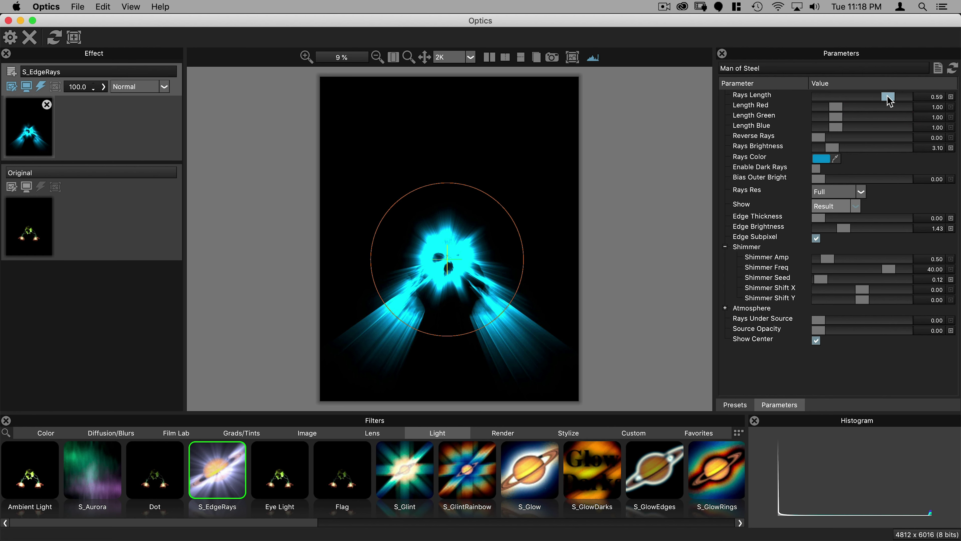
left_click(821, 158)
left_click(578, 309)
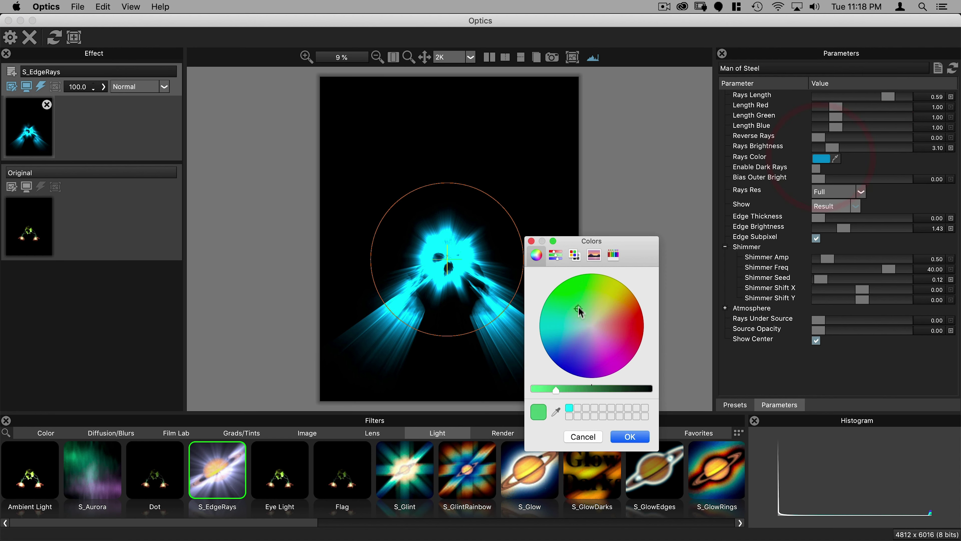
left_click(578, 297)
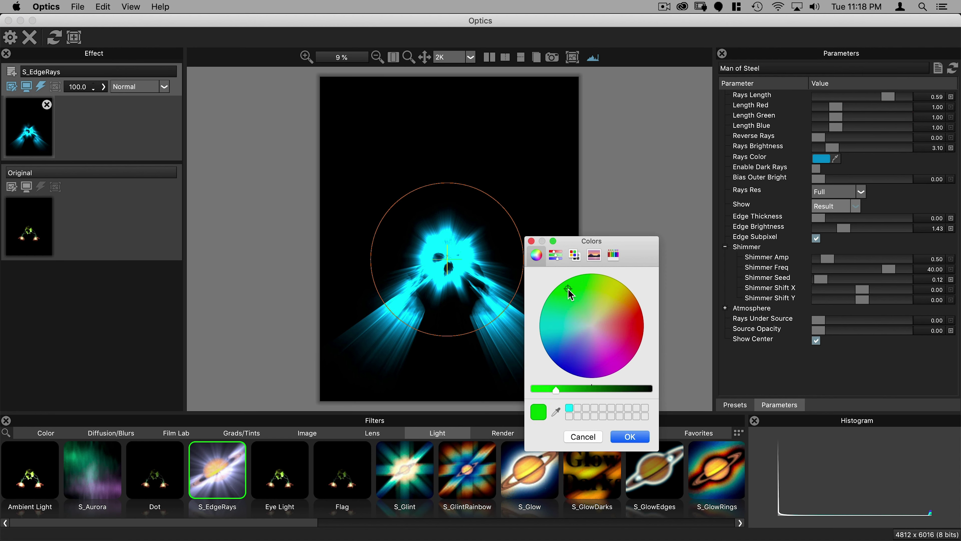
left_click(567, 289)
left_click(630, 437)
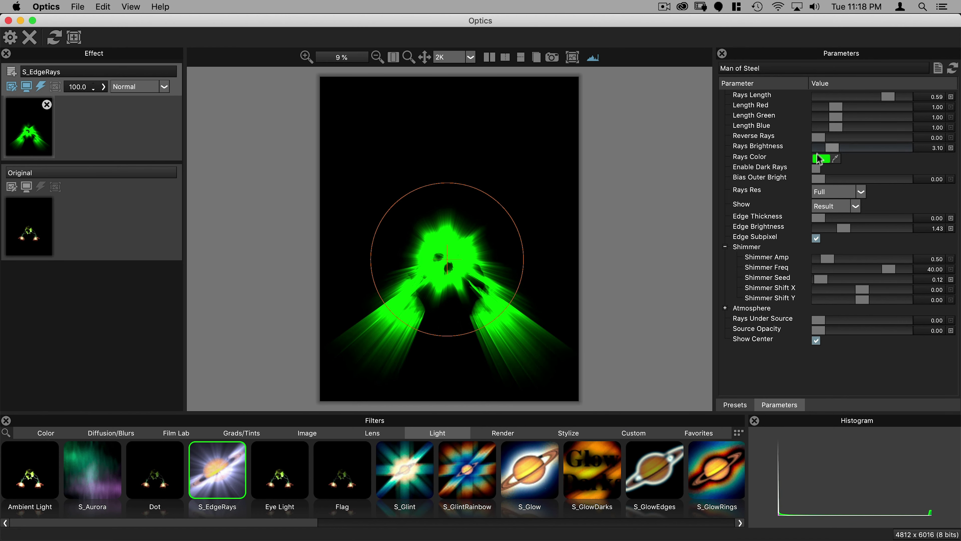
- Lower Rays Brightness to 0.96 and apply the effect to return to Photoshop
left_click_drag(832, 147, 822, 148)
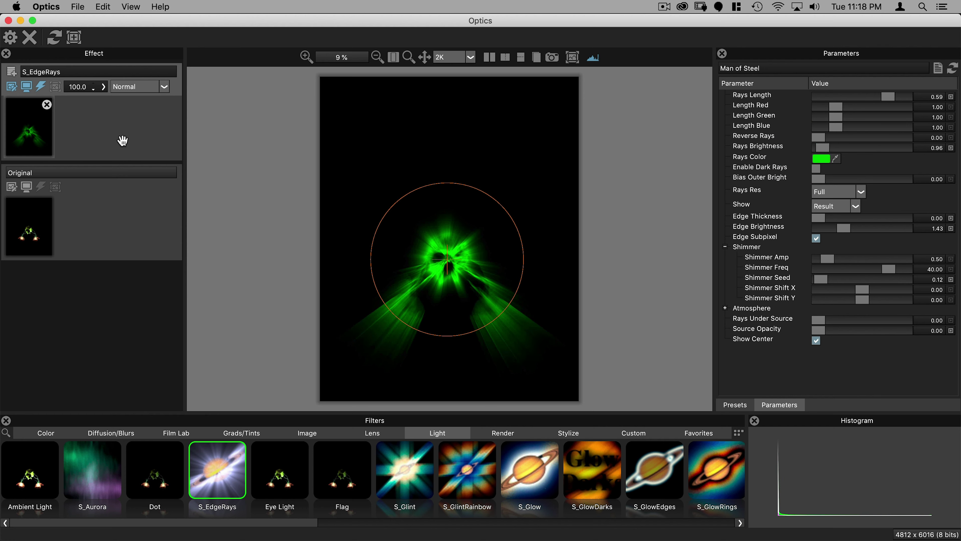
left_click(15, 41)
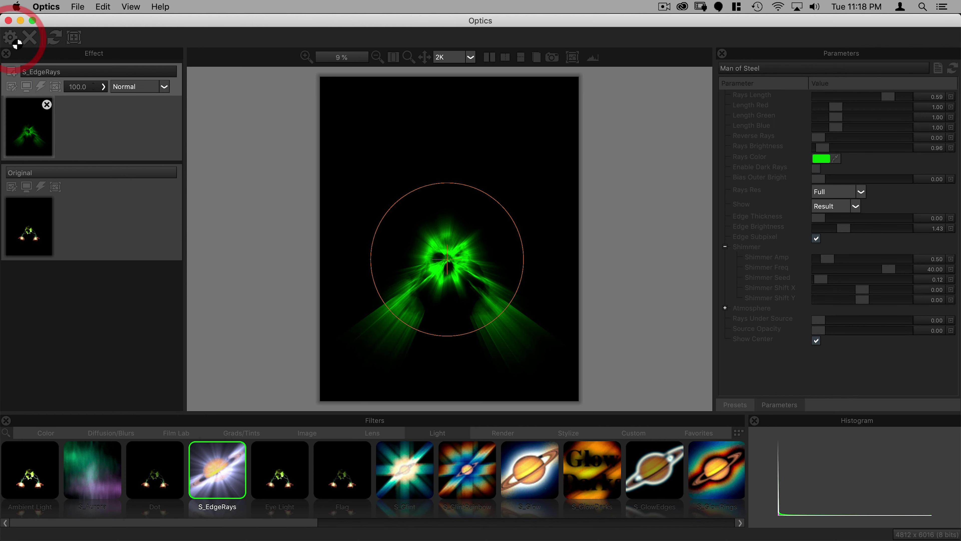
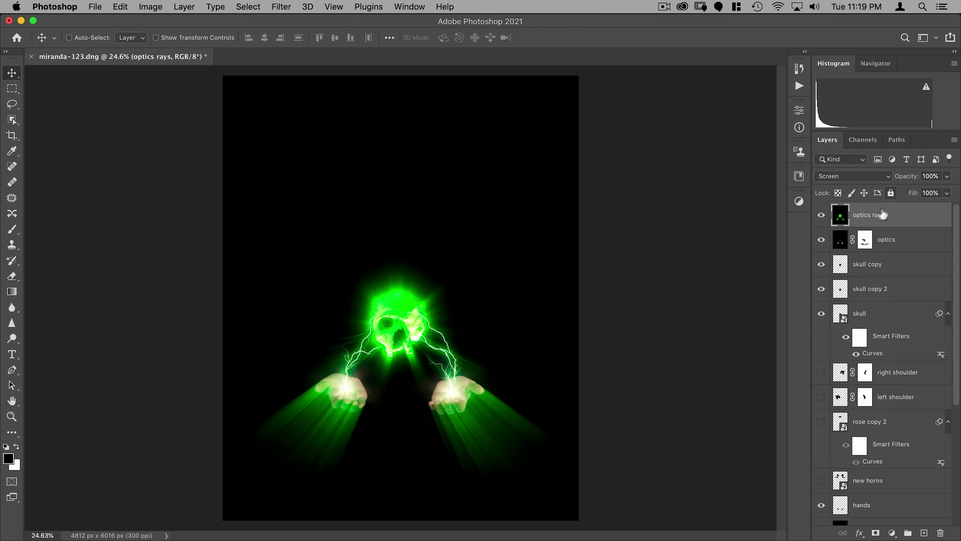
- Delete the temp black layer and show the right shoulder, left shoulder, rose copy 2 and new horns layers
scroll(851, 412, "down", 4)
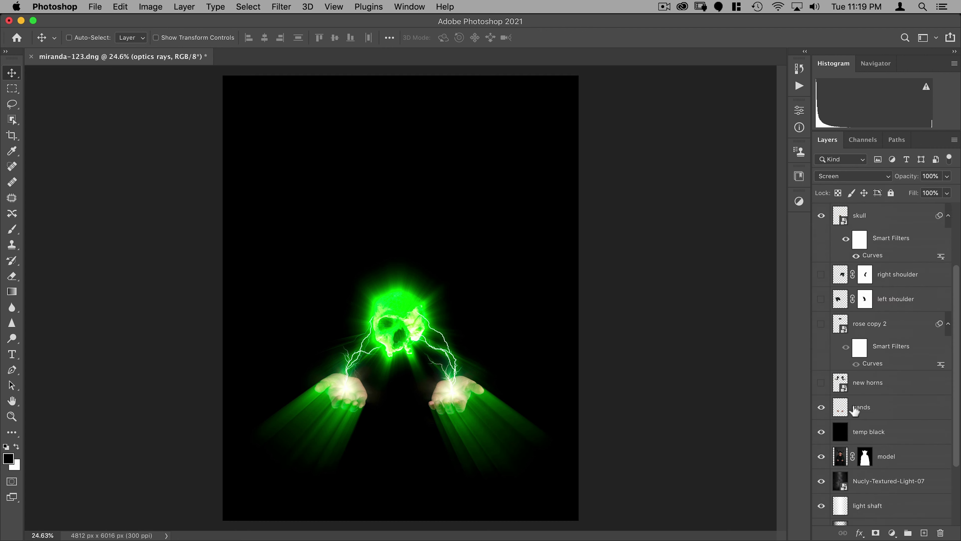
left_click_drag(882, 396, 941, 533)
left_click_drag(825, 374, 829, 486)
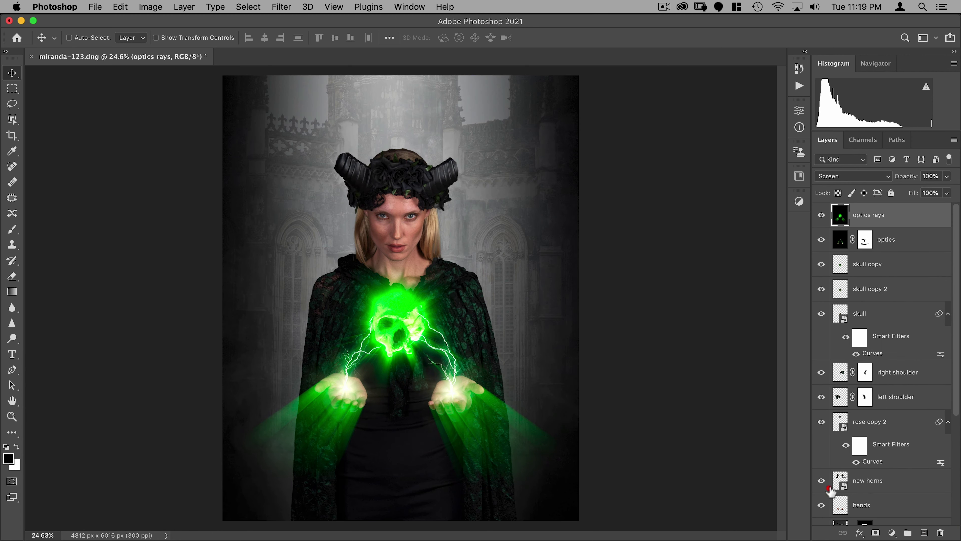
scroll(890, 294, "down", 5)
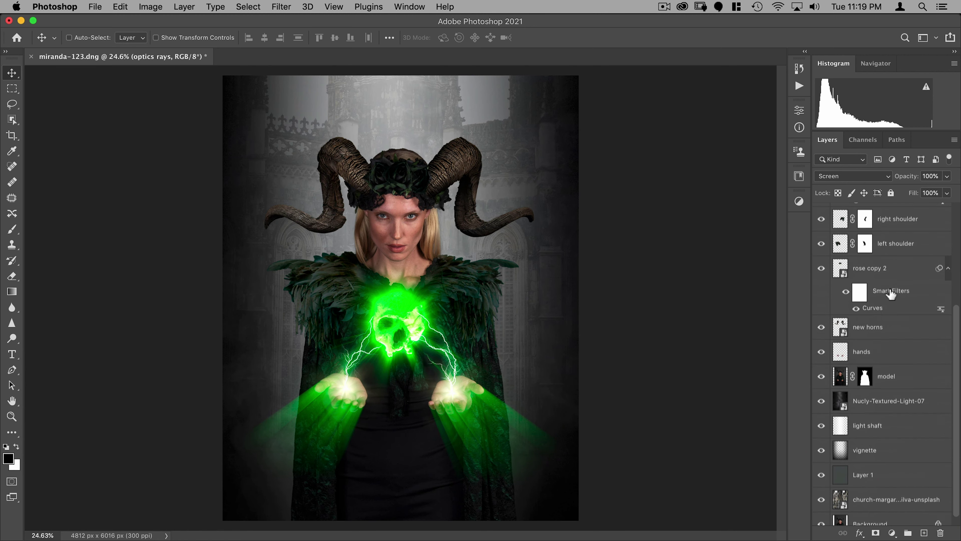
- Move the optics rays layer directly below the skull layer and set its opacity to 30%
scroll(890, 295, "up", 5)
left_click_drag(883, 216, 882, 346)
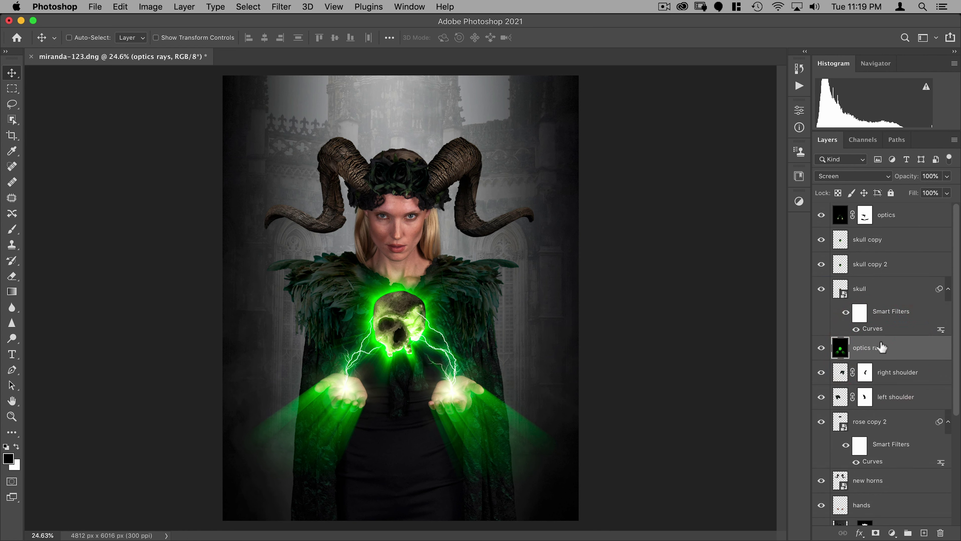
left_click_drag(906, 178, 857, 188)
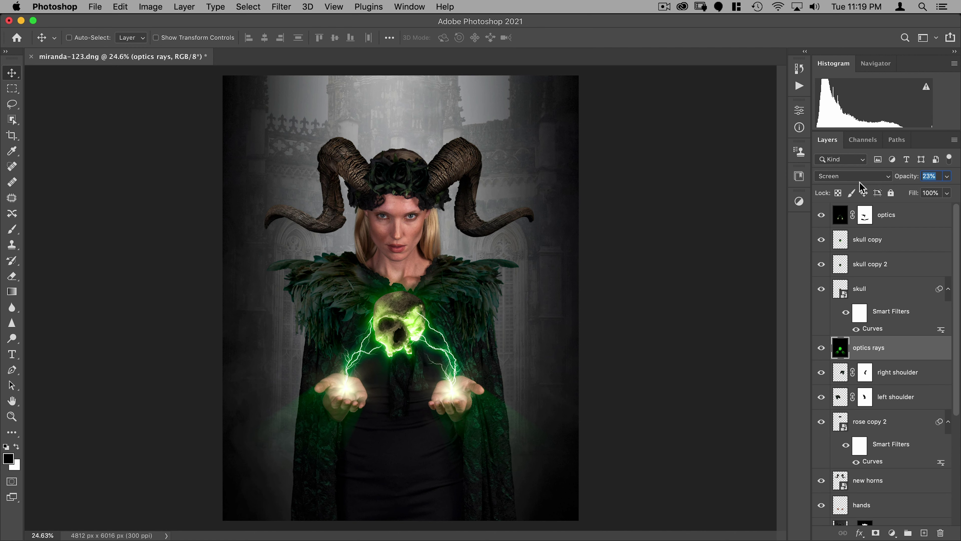
left_click(860, 182)
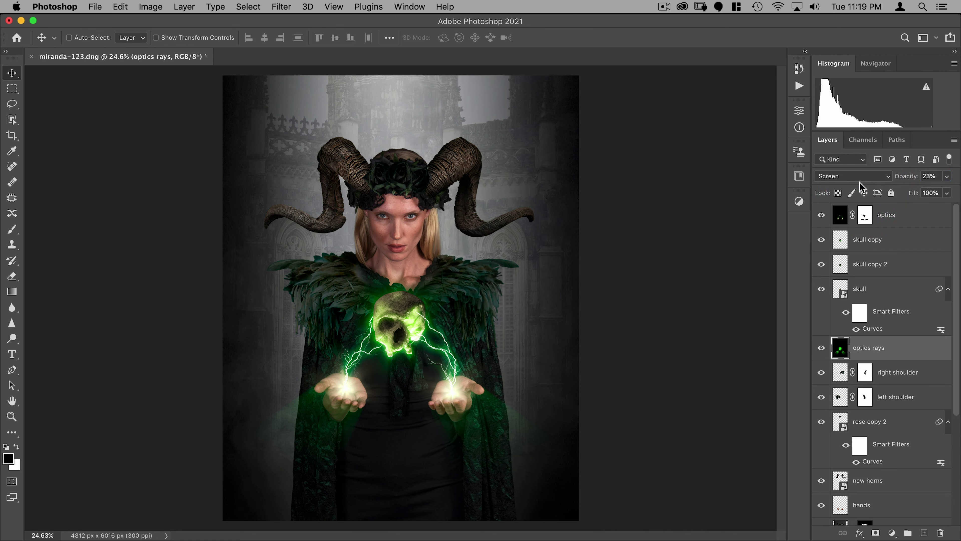
left_click(902, 182)
key("super+a")
key("3")
key("0")
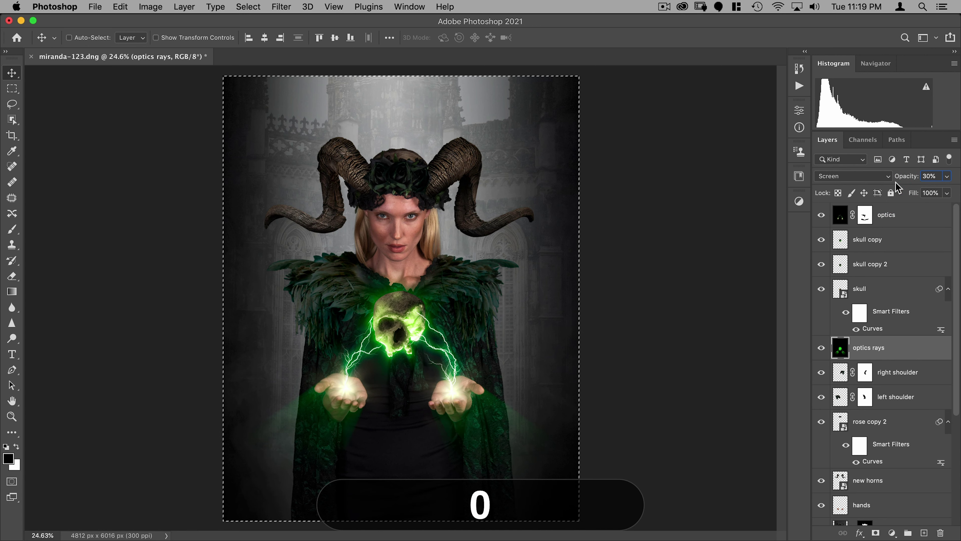
key("super+d")
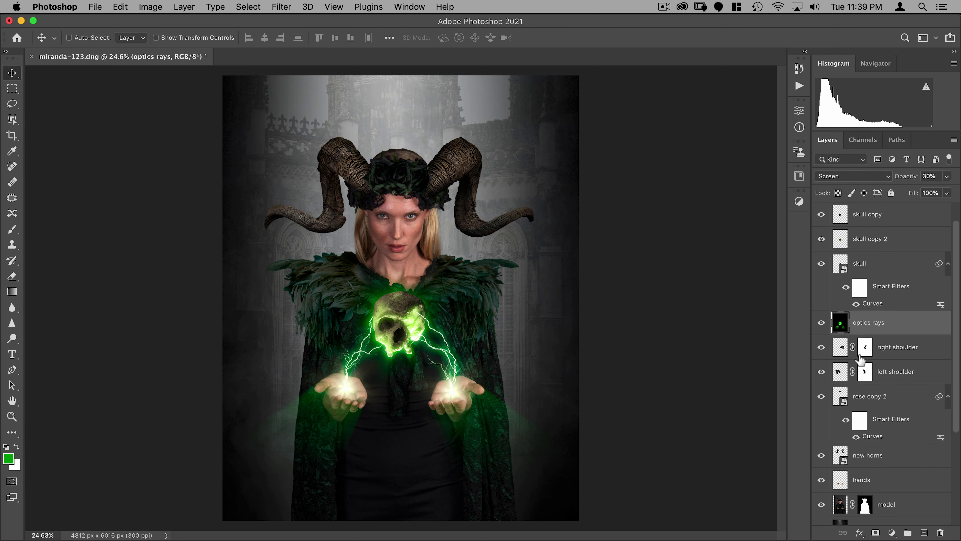
- Move the hands layer directly above the right shoulder layer
scroll(859, 369, "down", 3)
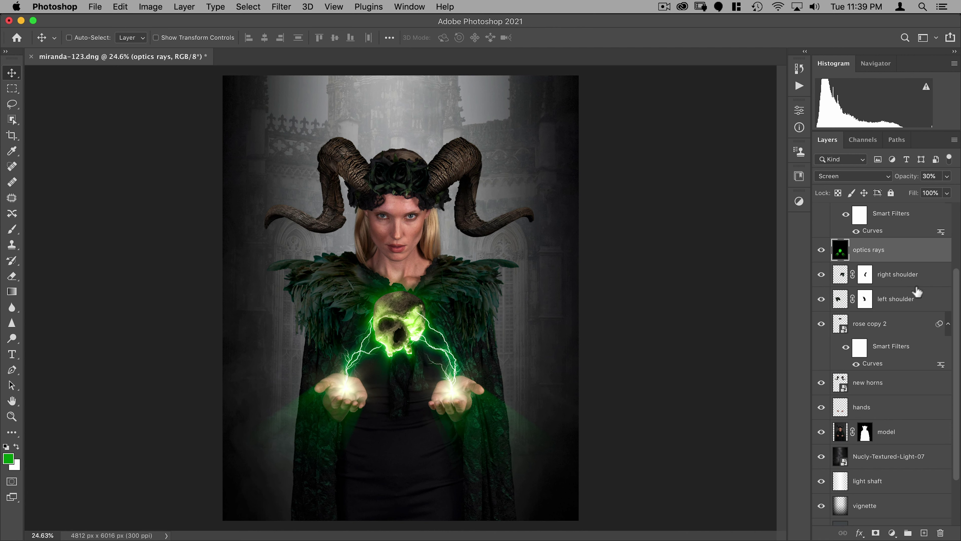
left_click(900, 273)
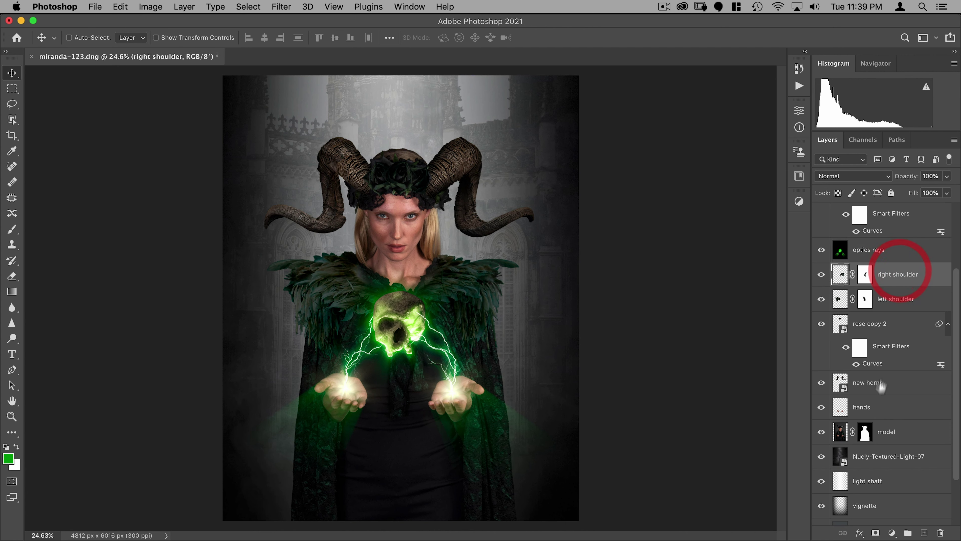
left_click_drag(849, 406, 886, 265)
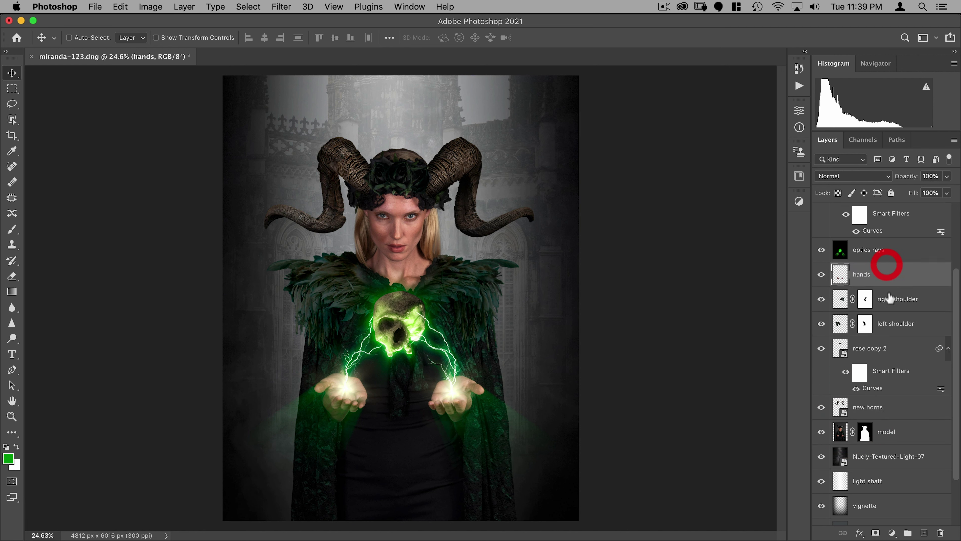
- Convert the layers from right shoulder down to model into one smart object and rename it model
left_click(906, 298)
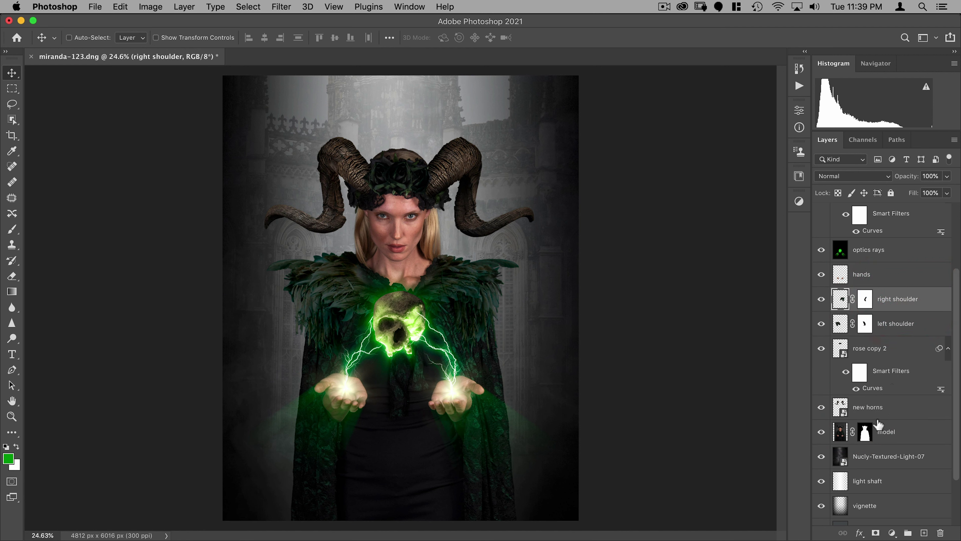
left_click(889, 430, "shift")
right_click(917, 426)
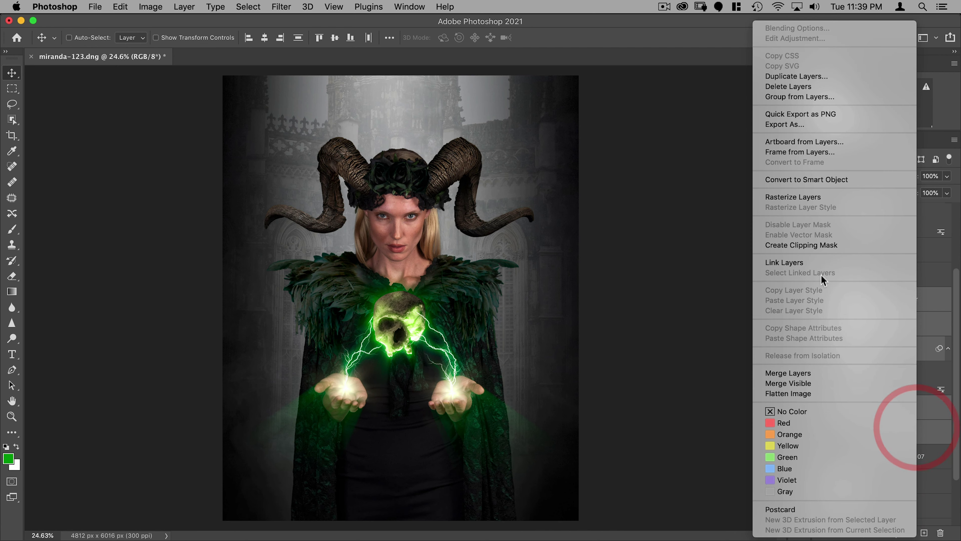
left_click(814, 179)
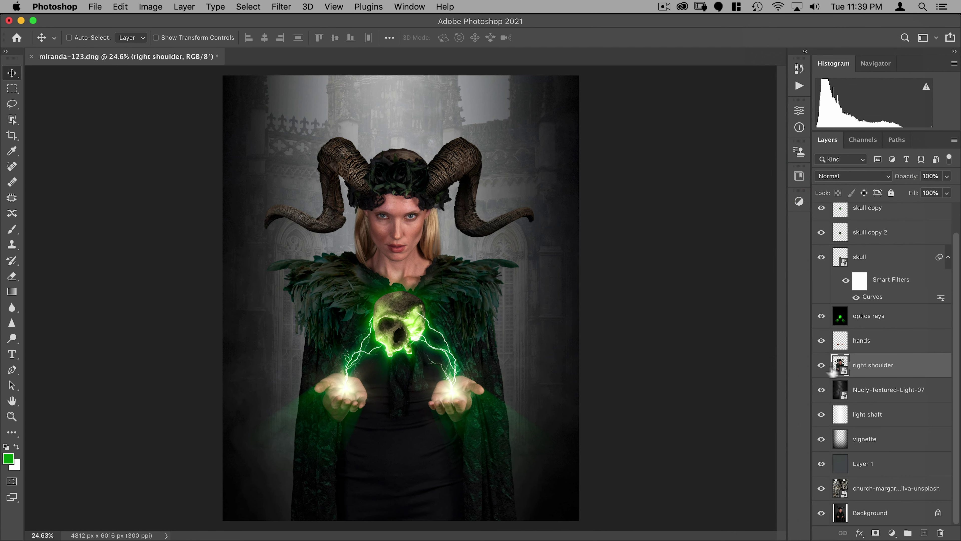
double_click(863, 364)
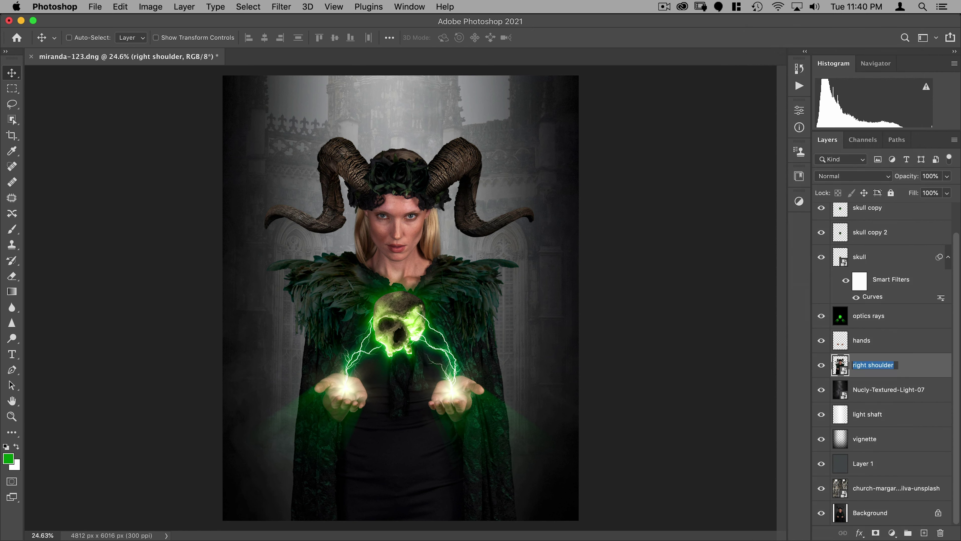
type("model")
key("Return")
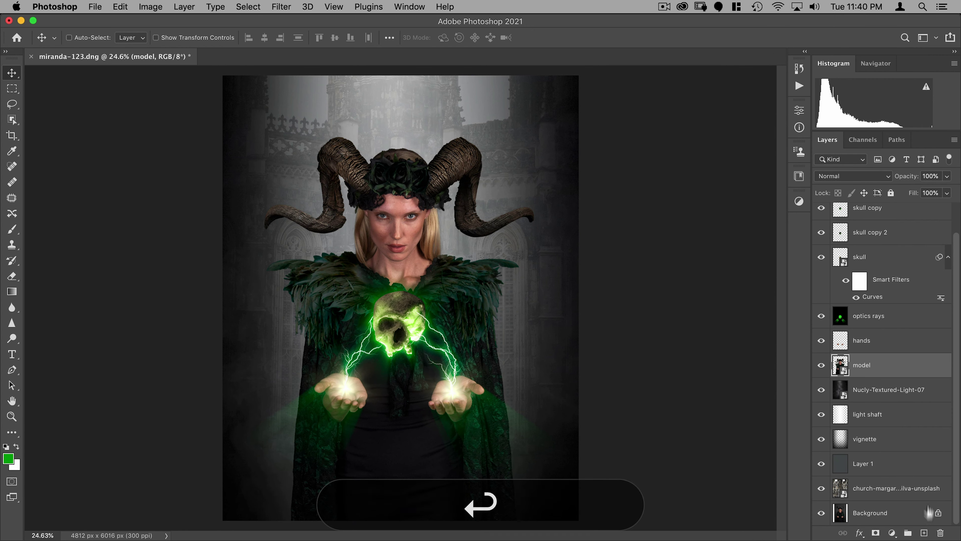
- Create a new layer directly above the model smart object and name it fog
left_click(924, 533)
double_click(864, 364)
type("fog")
key("Return")
- Activate the Brush tool, delete the Nucly Sample Brushes group from its presets and import that brush set again
key("b")
right_click(301, 273)
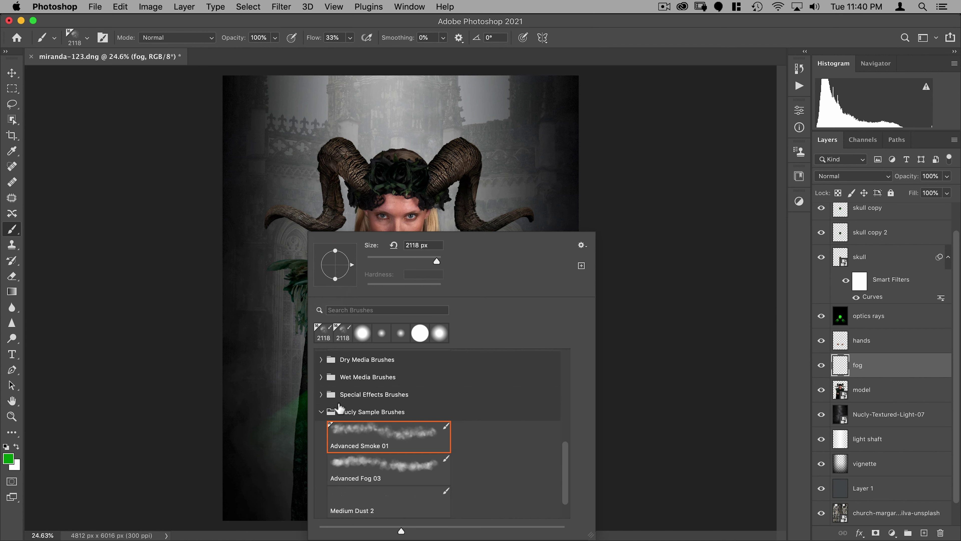
right_click(378, 413)
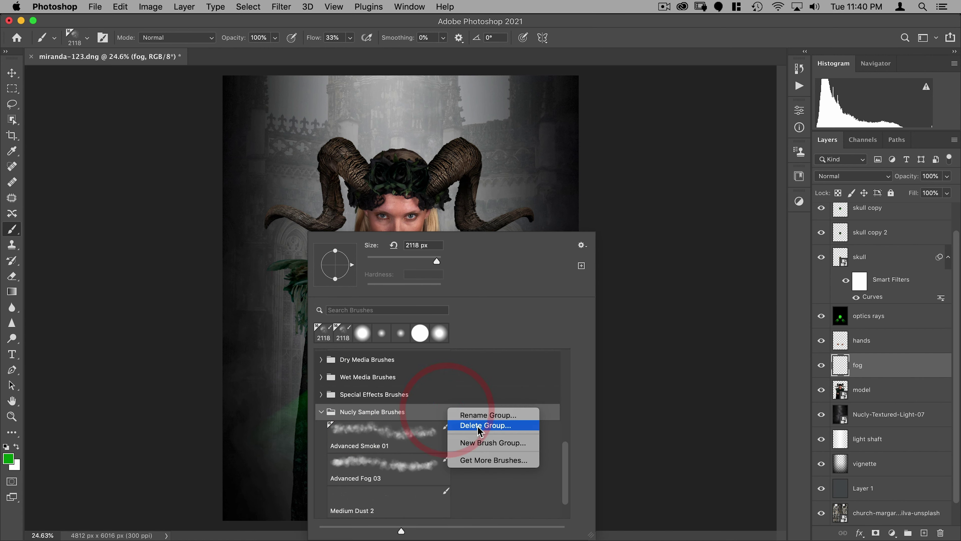
left_click(477, 425)
left_click(570, 197)
left_click(582, 245)
left_click(614, 407)
double_click(254, 245)
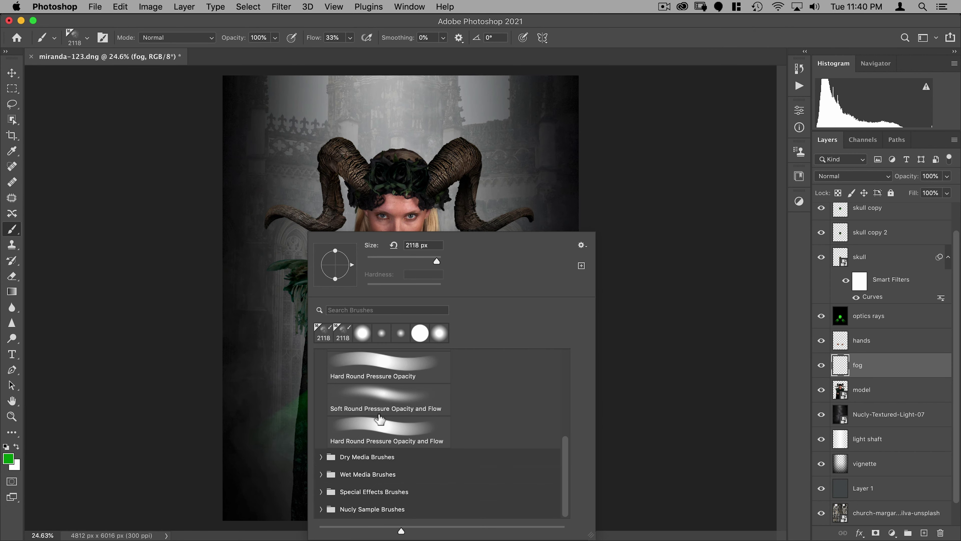
- Choose the Advanced Smoke 01 brush from the Nucly Sample Brushes group
left_click(320, 509)
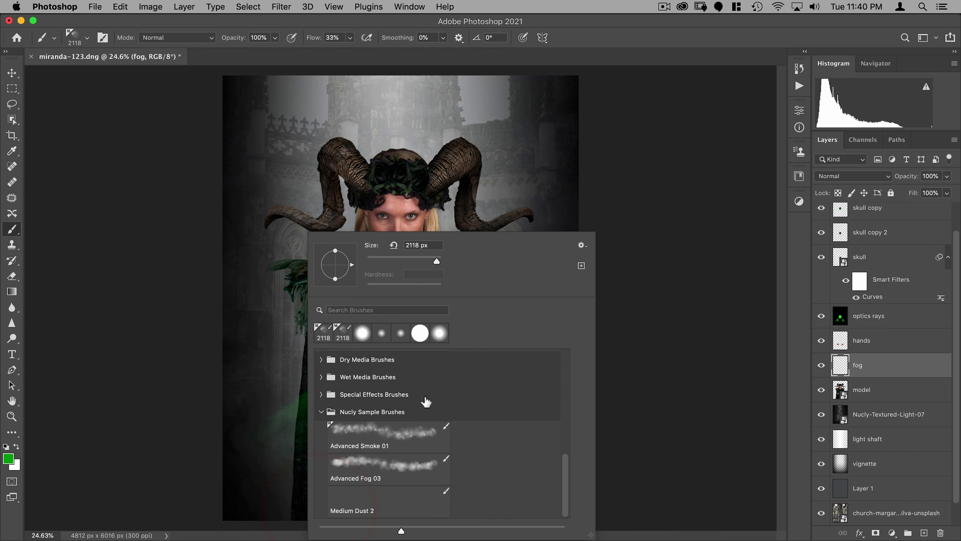
left_click(381, 440)
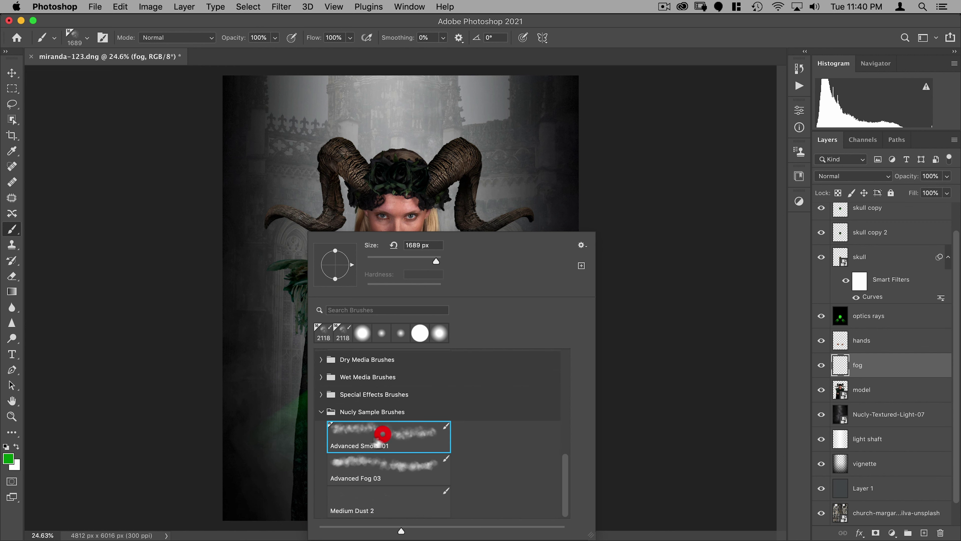
left_click(581, 25)
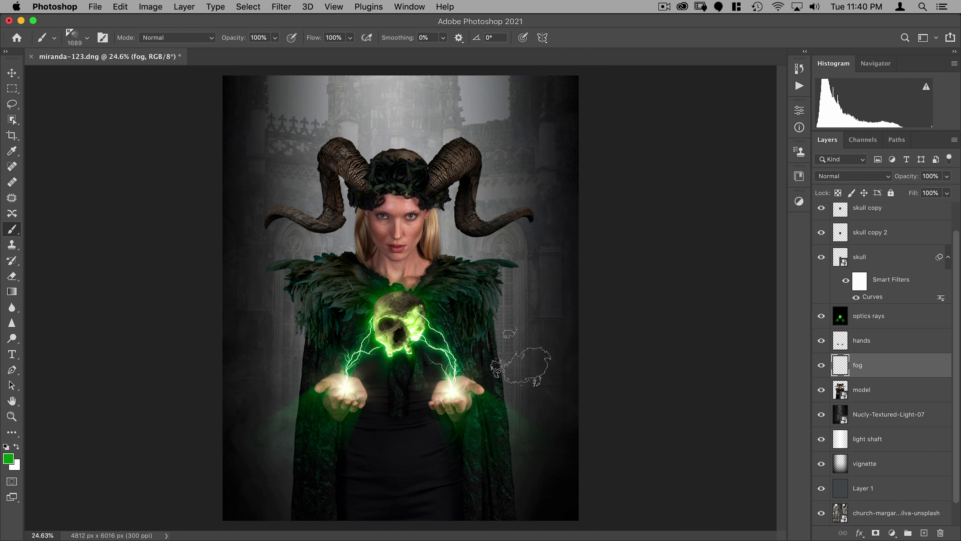
- Paint smoke on the fog layer over the background on the image's right side, using grey tones sampled from the picture
key("alt")
left_click(526, 296, "alt")
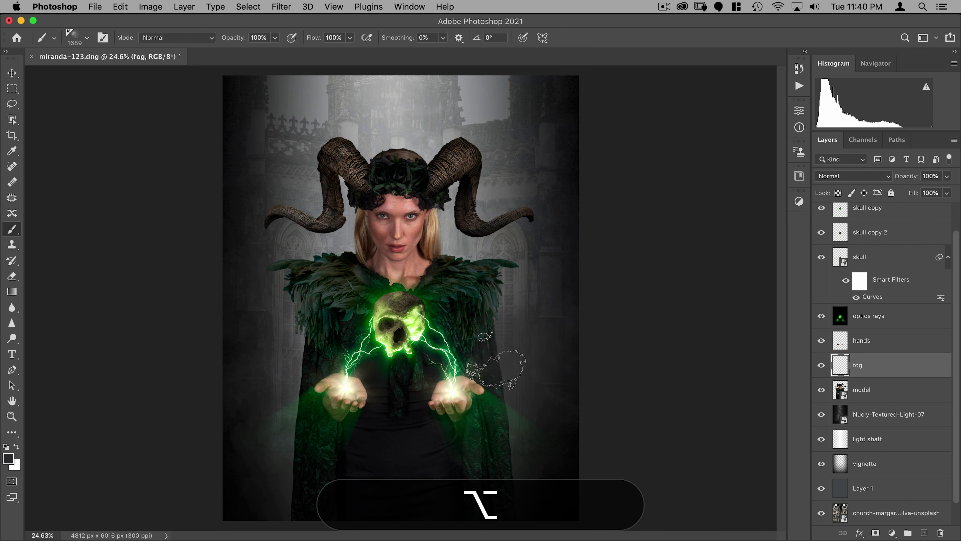
key("alt")
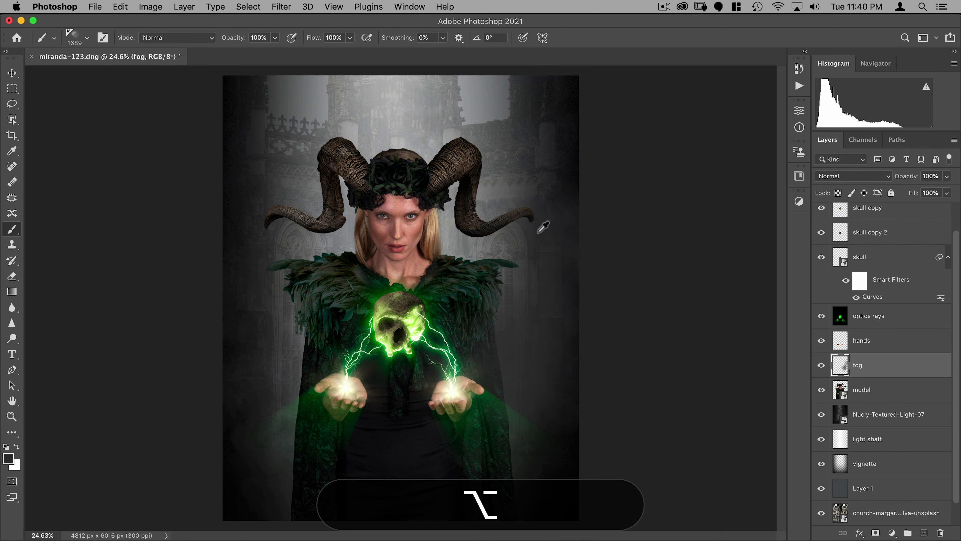
mouse_move(511, 159)
left_mouse_down()
mouse_move(526, 118)
mouse_move(548, 161)
left_mouse_up()
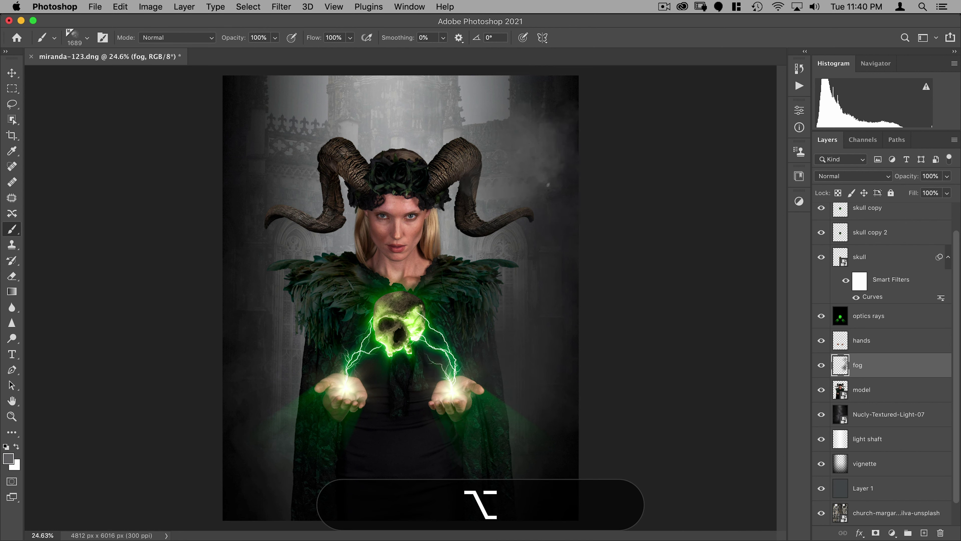
left_click(549, 92, "alt")
mouse_move(528, 115)
left_mouse_down()
mouse_move(500, 132)
mouse_move(533, 171)
left_mouse_up()
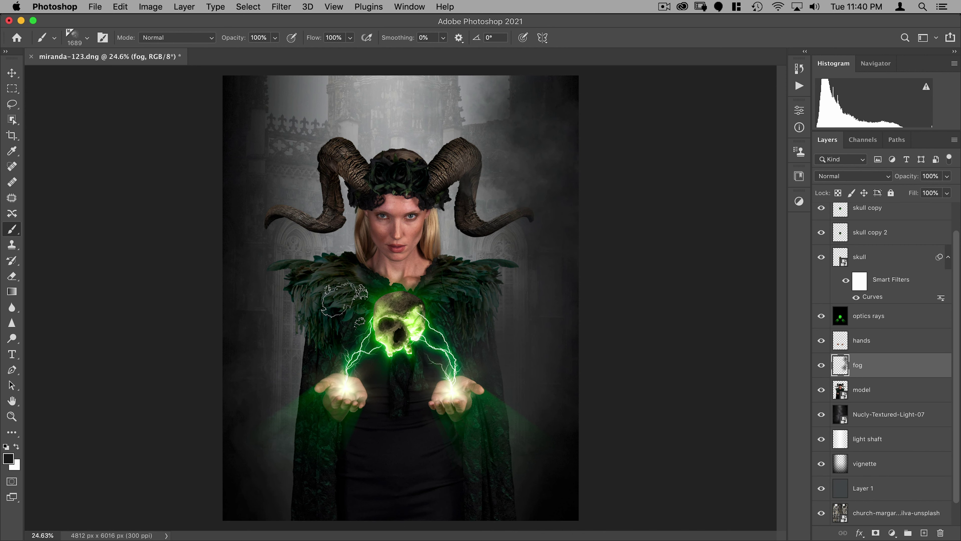
- Paint smoke down the image's left side and over the left horn tip on the fog layer, resampling nearby greys
left_click(279, 169, "alt")
left_click_drag(267, 131, 251, 188)
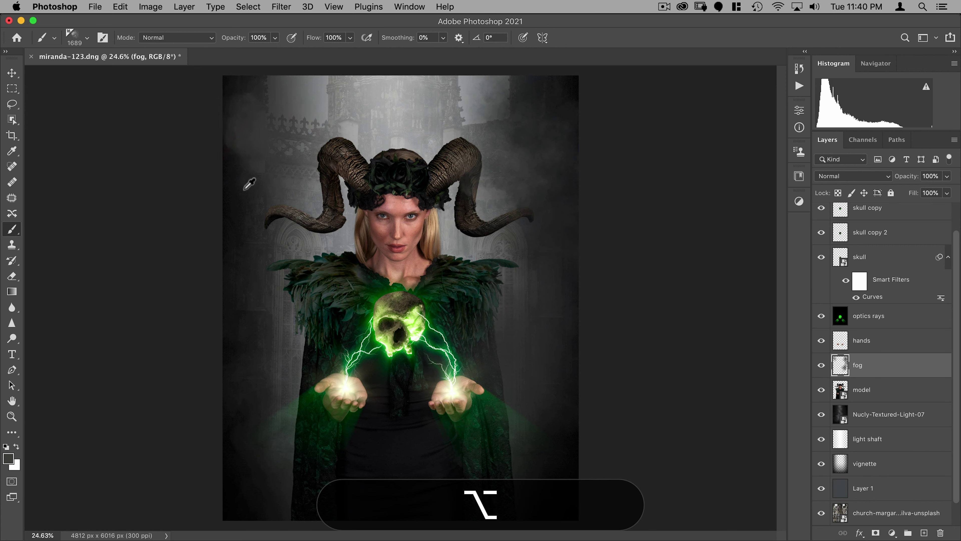
left_click(245, 189, "alt")
mouse_move(244, 83)
left_mouse_down()
mouse_move(193, 135)
mouse_move(193, 286)
mouse_move(240, 251)
mouse_move(257, 267)
left_mouse_up()
left_click(238, 271, "alt")
left_click_drag(242, 310, 242, 307)
left_click(294, 240, "alt")
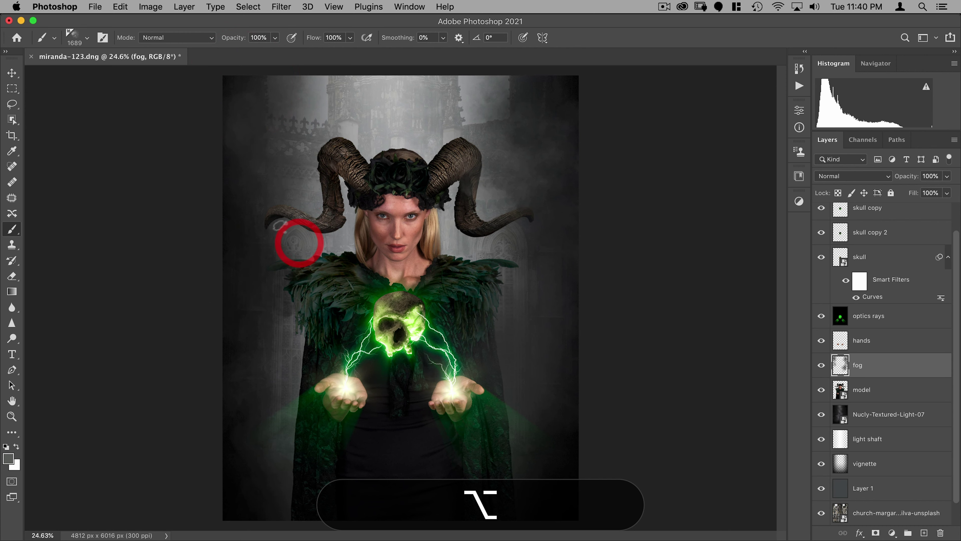
left_click_drag(295, 241, 255, 240)
- Add fog beside the right shoulder and across the lower dress and cloak, using darker tones sampled from the surroundings
mouse_move(467, 258)
left_mouse_down()
mouse_move(534, 248)
mouse_move(548, 292)
left_mouse_up()
left_click(532, 374, "alt")
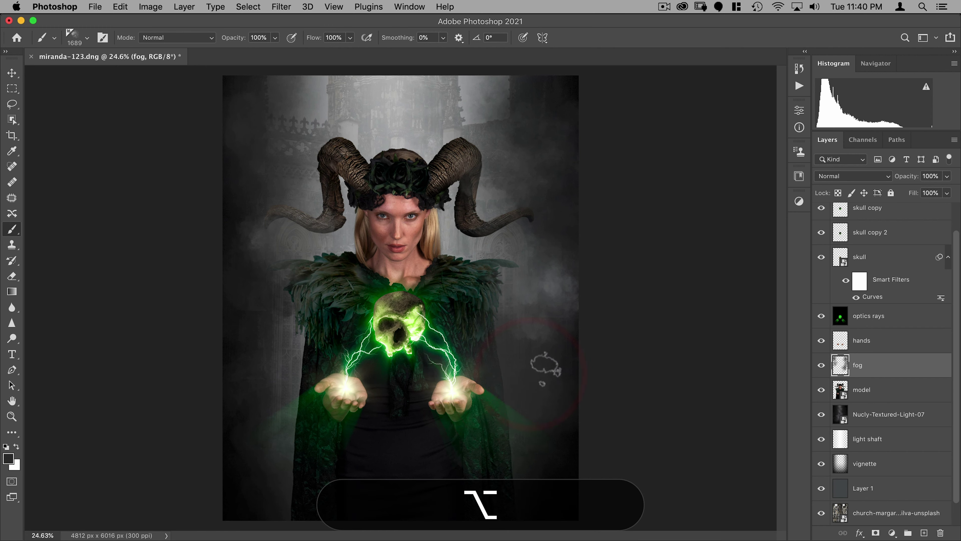
left_click(548, 372, "alt")
left_click(559, 437, "alt")
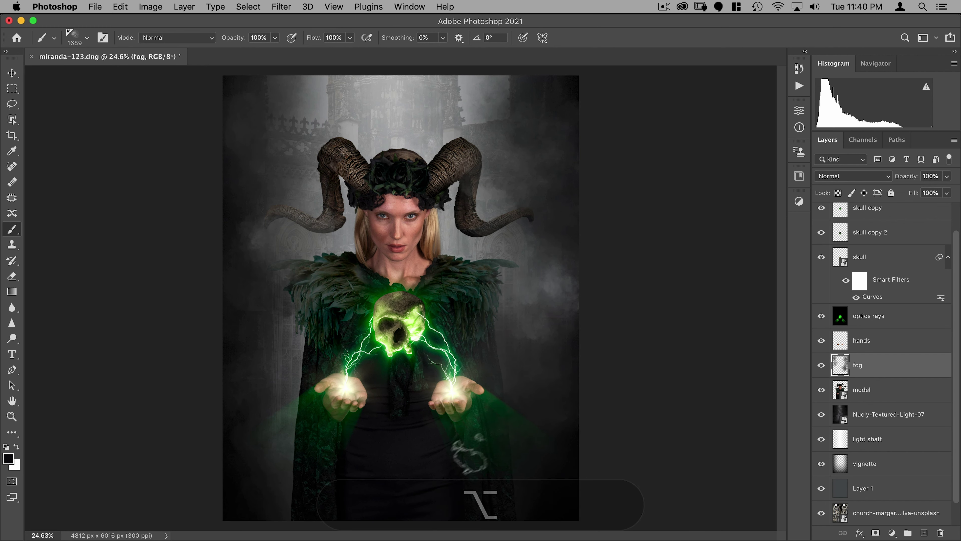
left_click(252, 367, "alt")
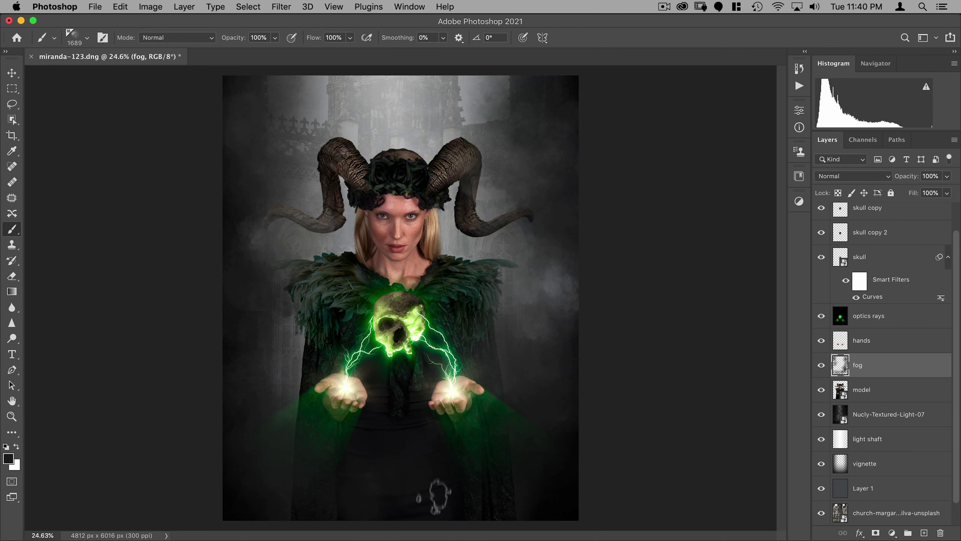
left_click(532, 453, "alt")
left_click(478, 322, "alt")
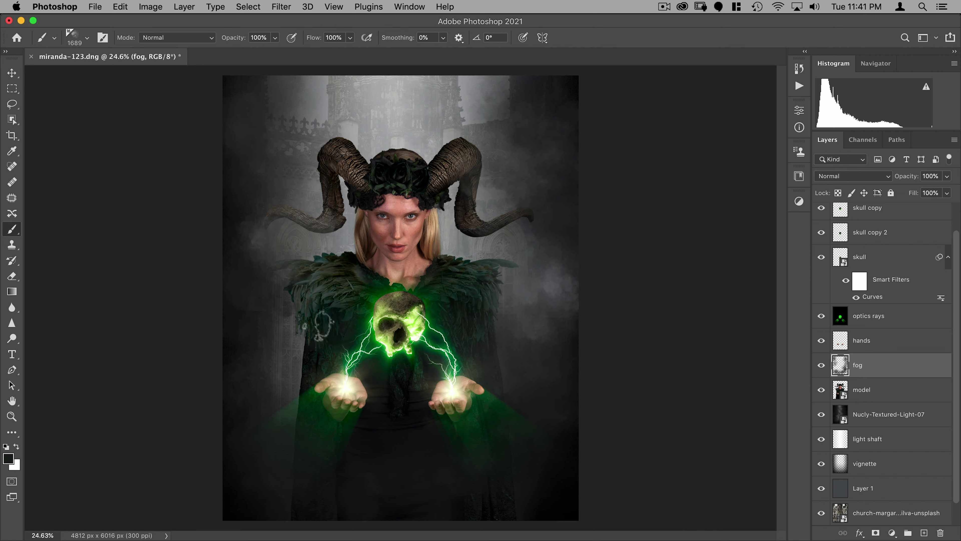
- Blend sampled dark fog over the feathered shoulders, the dress bottom and both outer edges of the image
left_click(311, 317, "alt")
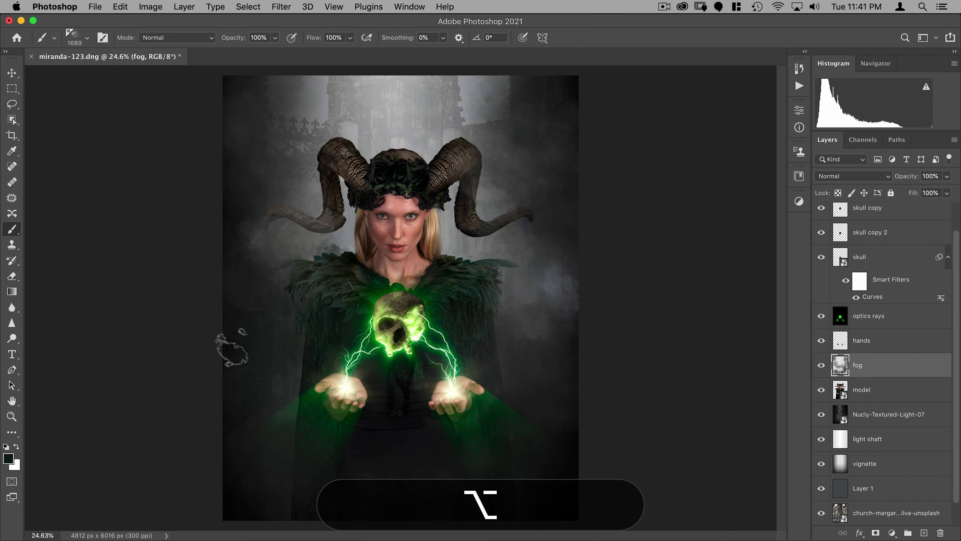
left_click(246, 387, "alt")
left_click(208, 247)
left_click(418, 474, "alt")
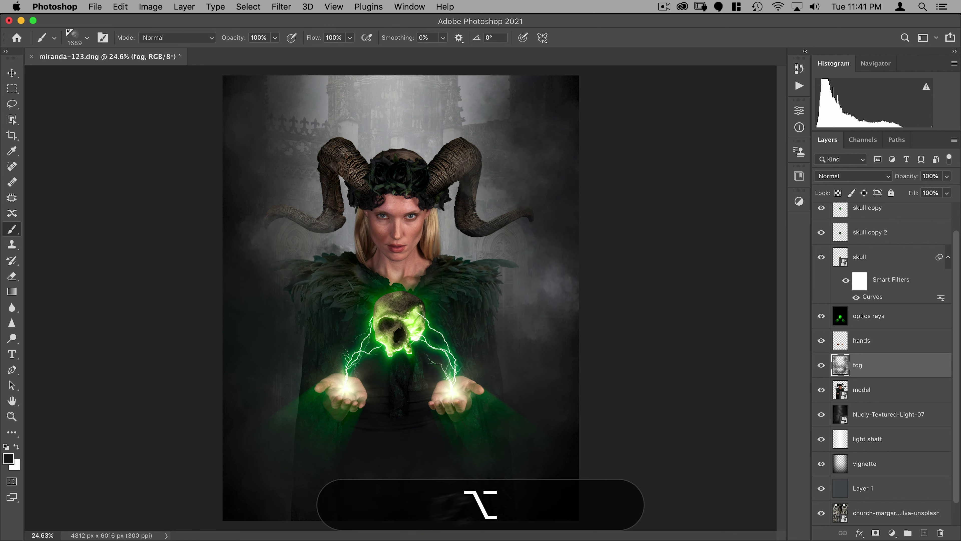
left_click(434, 494, "alt")
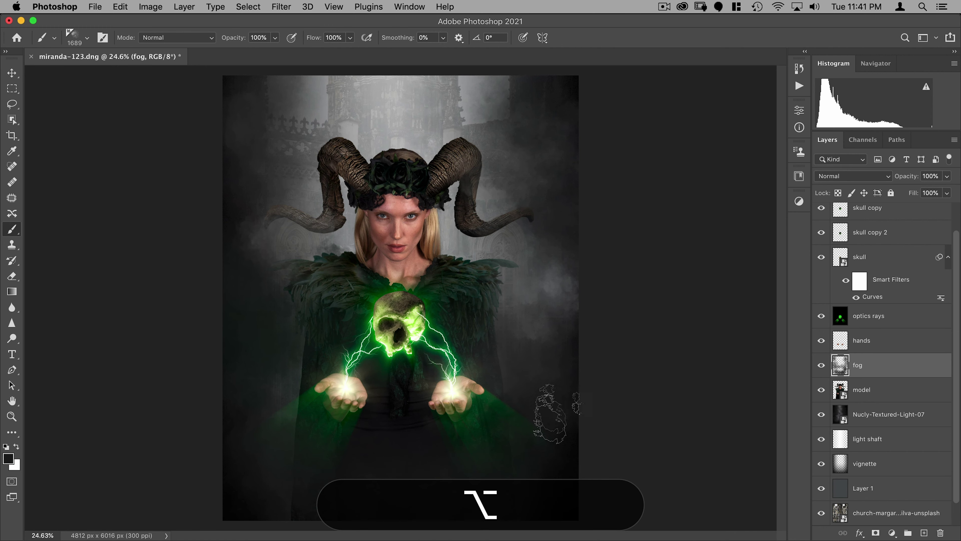
left_click(572, 303, "alt")
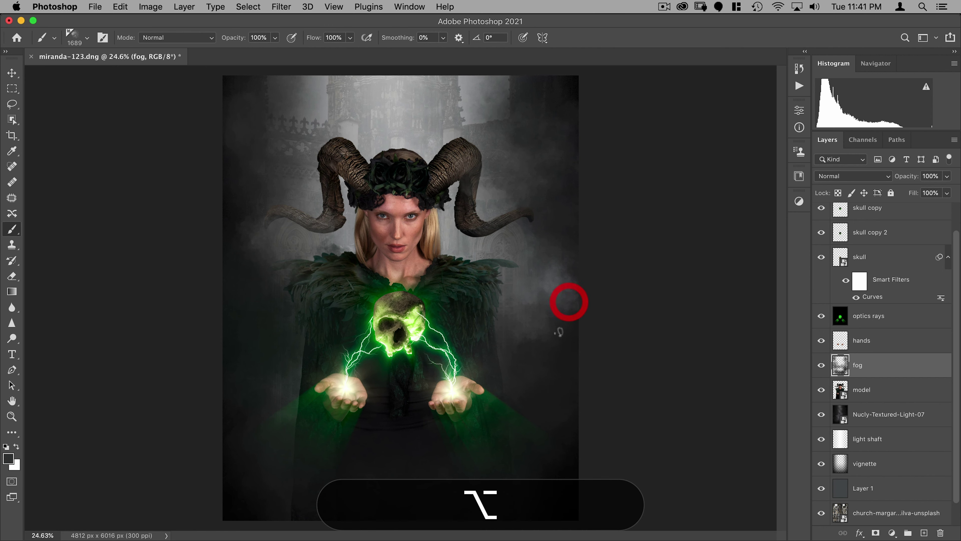
left_click(579, 348, "alt")
- Sample a lighter grey, set brush opacity to 57% and flow to 37%, and paint soft fog at the lower-left background
left_click(308, 96, "alt")
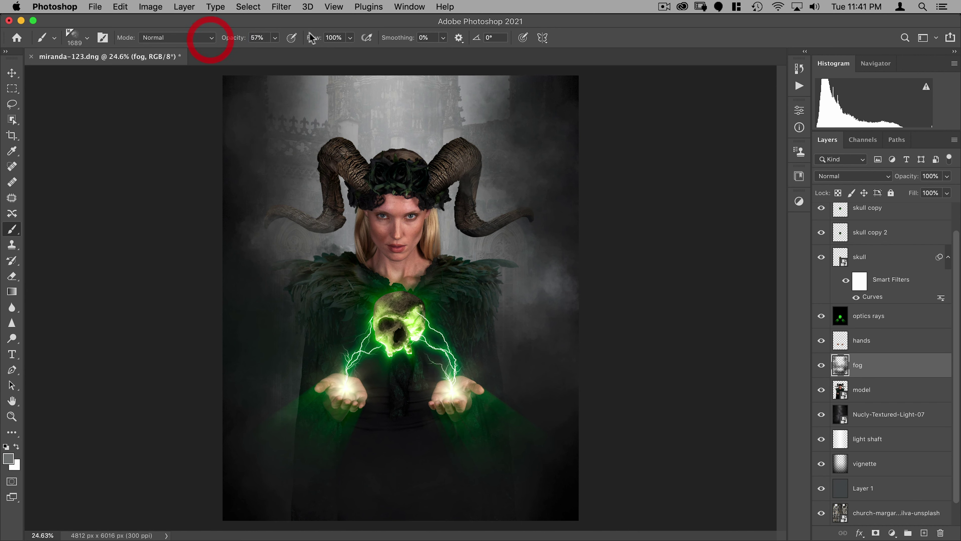
left_click_drag(312, 37, 277, 39)
mouse_move(246, 371)
left_mouse_down()
mouse_move(271, 356)
mouse_move(168, 249)
left_mouse_up()
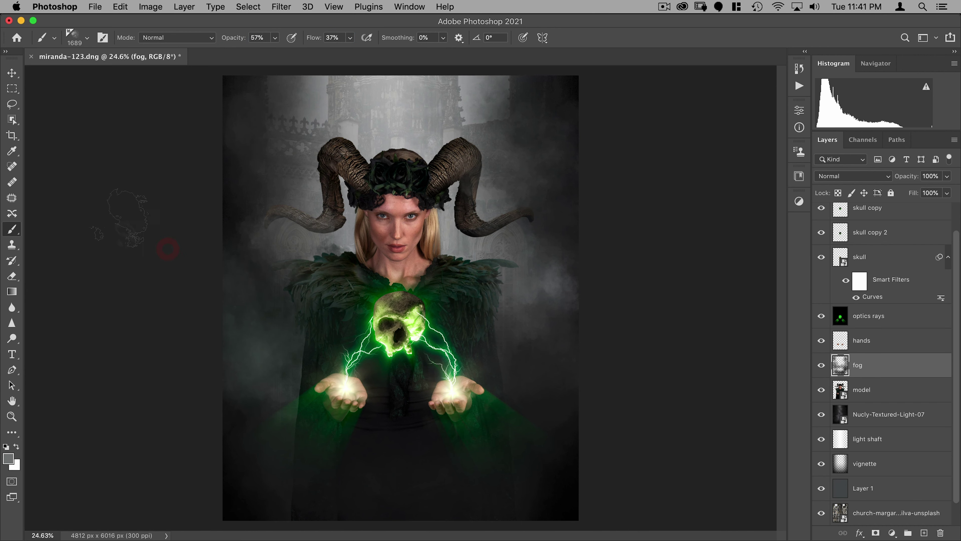
- Sample the skull's green glow, add a new layer above fog and paint a green smoke puff on the lower dress at brush size 1047
key("alt")
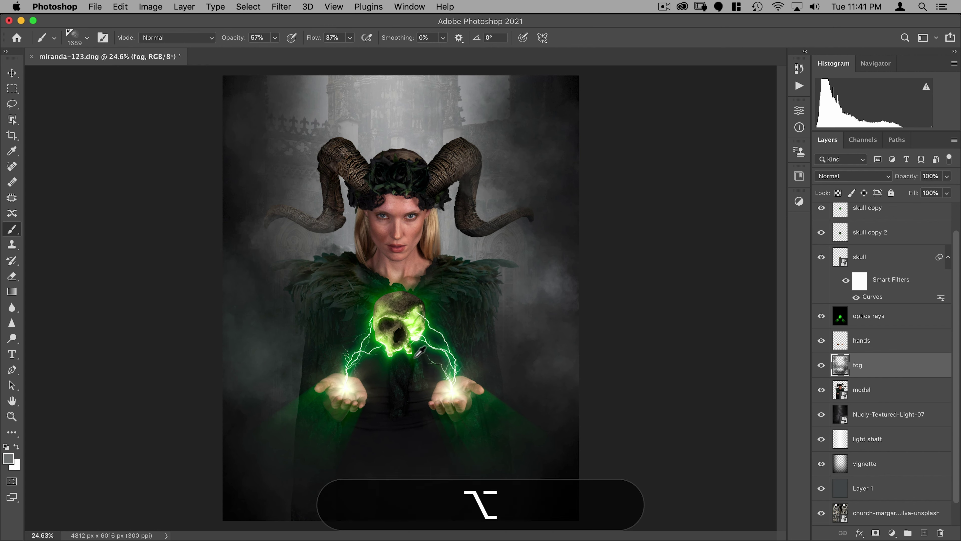
left_click(404, 348, "alt")
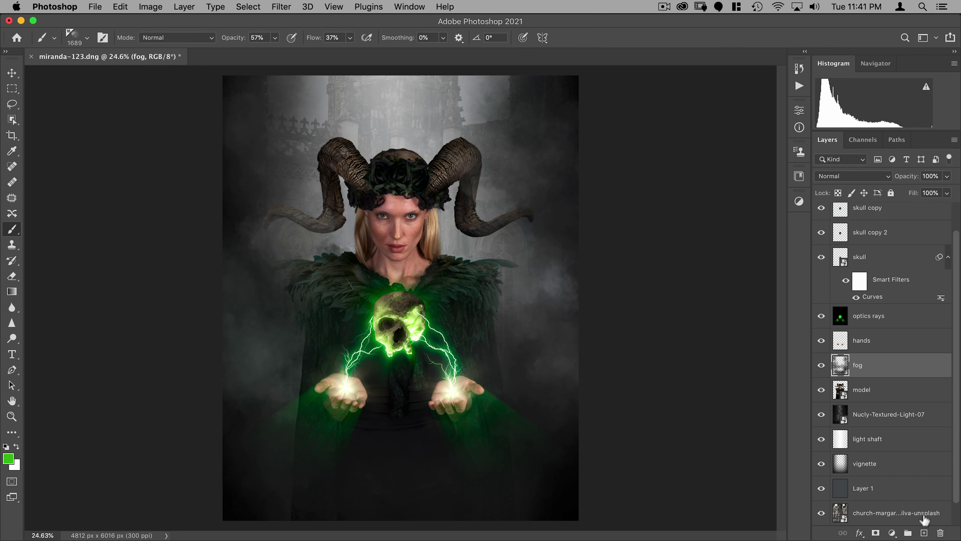
left_click(924, 533)
key("super+z")
mouse_move(417, 428)
left_mouse_down()
mouse_move(369, 434)
mouse_move(407, 401)
left_mouse_up()
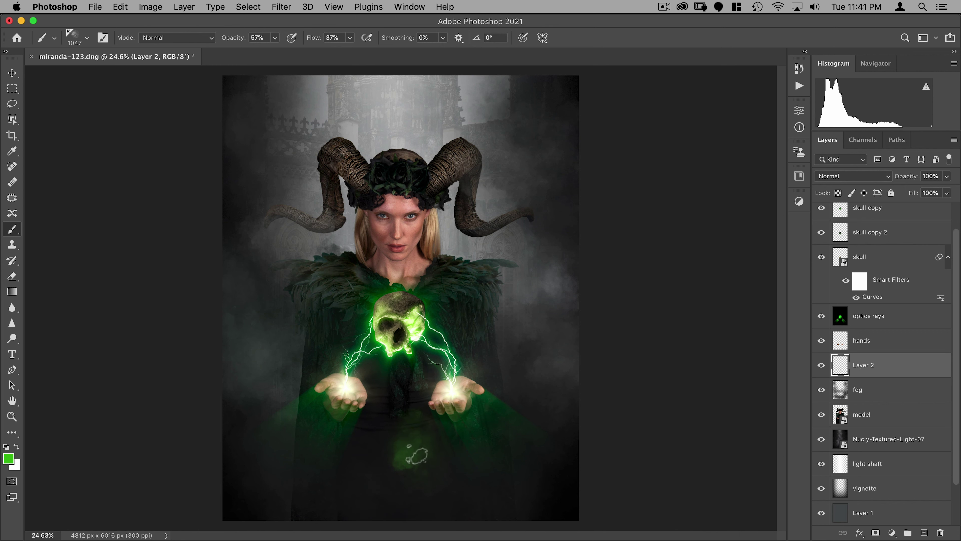
- Set the green smoke layer's blend mode to Screen, move the smoke toward the glowing hands and duplicate it there
key("v")
left_click(848, 176)
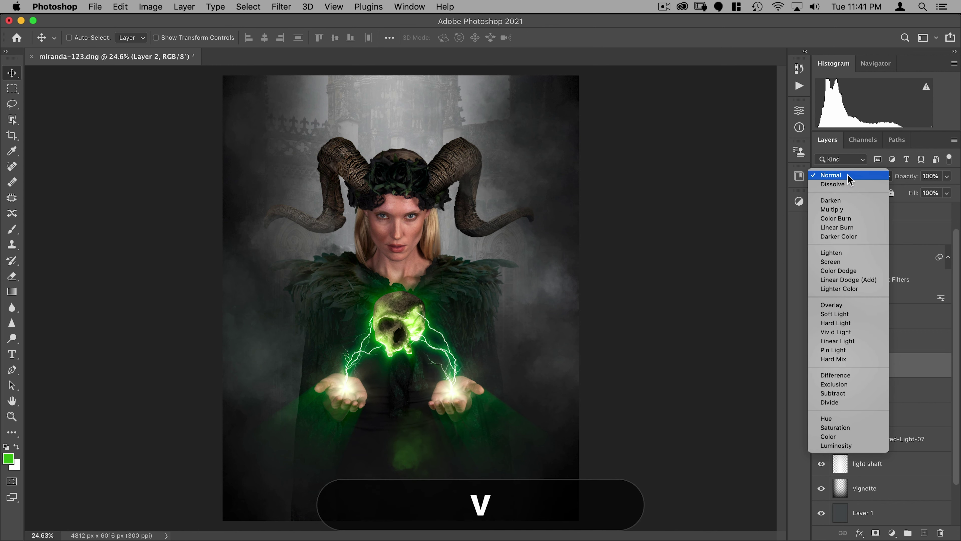
left_click(841, 262)
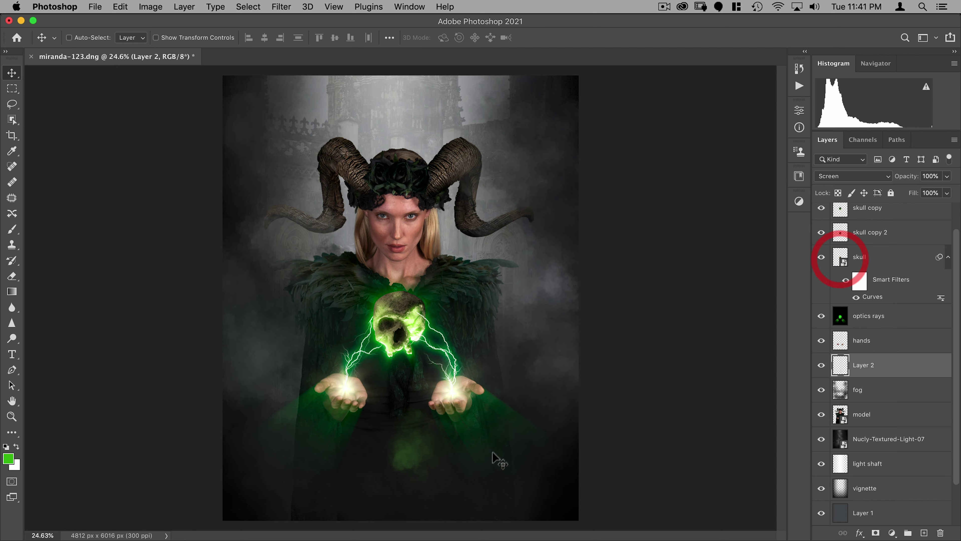
left_click(530, 366)
left_click_drag(492, 376, 385, 373)
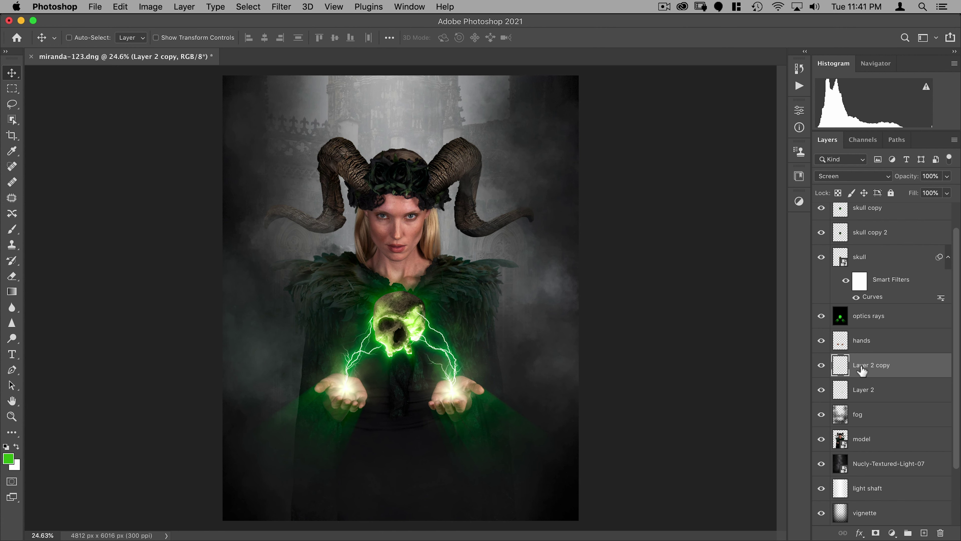
- Add a layer mask to the fog layer and load the model layer's outline as a selection for editing that mask
key("super")
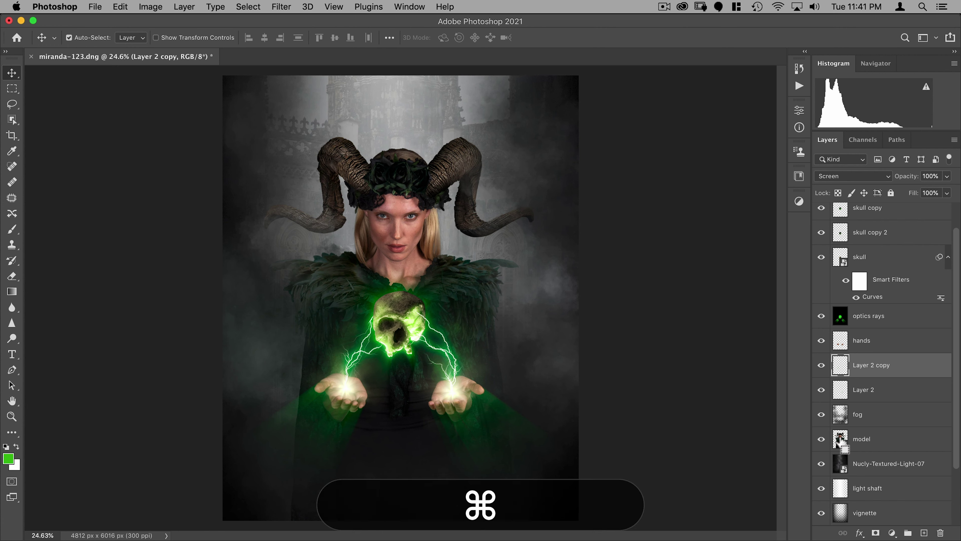
left_click(858, 407)
left_click(875, 532)
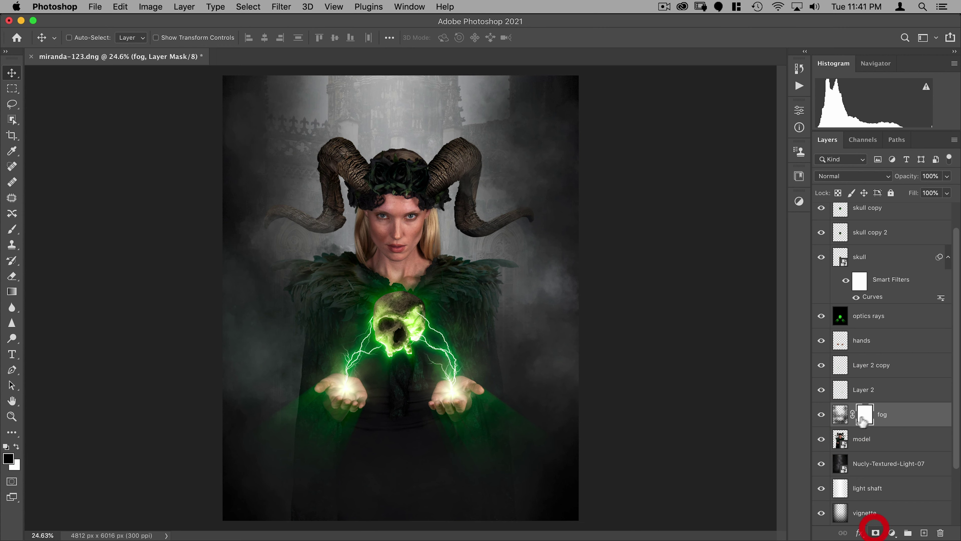
key("super")
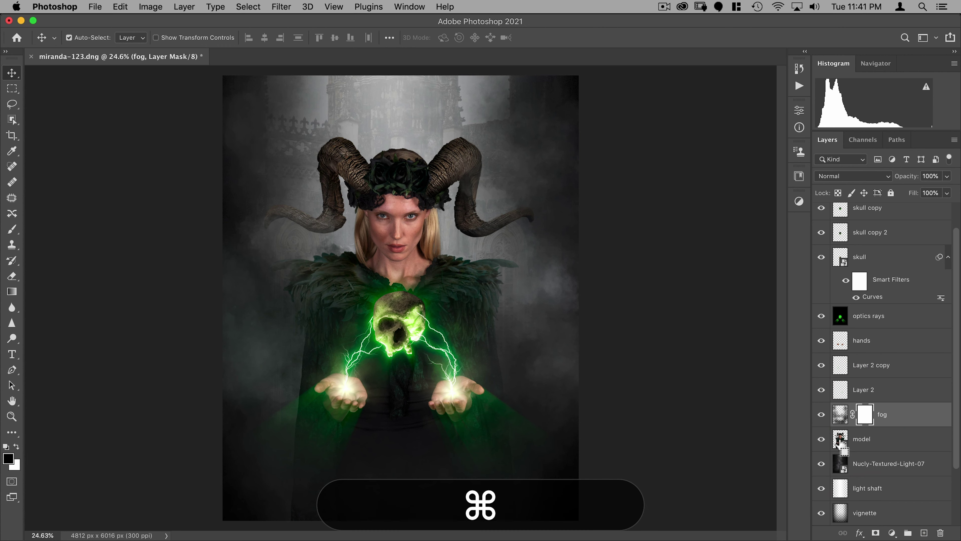
left_click(840, 441, "super")
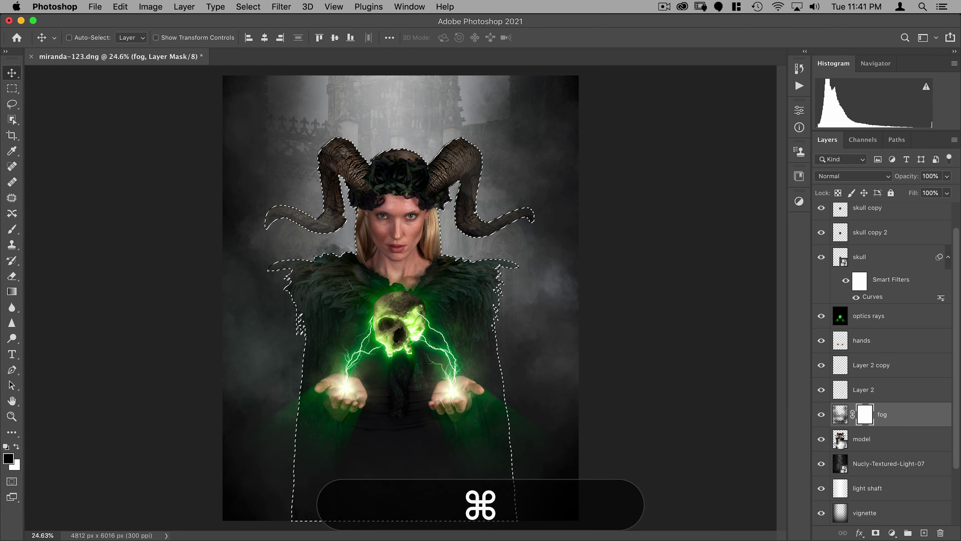
left_click(865, 414)
- Paint black on the fog mask over the horns and feathered shoulders within the selection, raising brush opacity to 100%, and deselect
key("b")
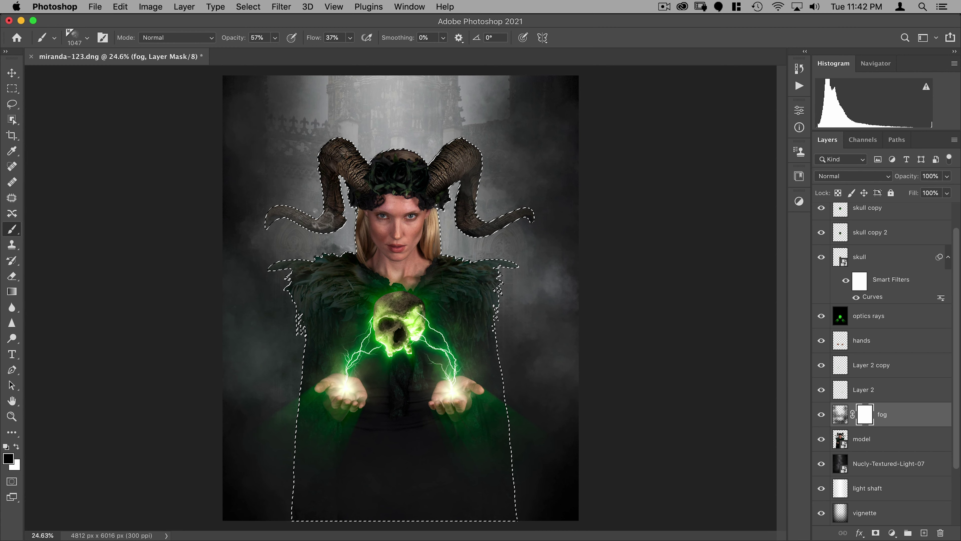
left_click(275, 221)
left_click(279, 211)
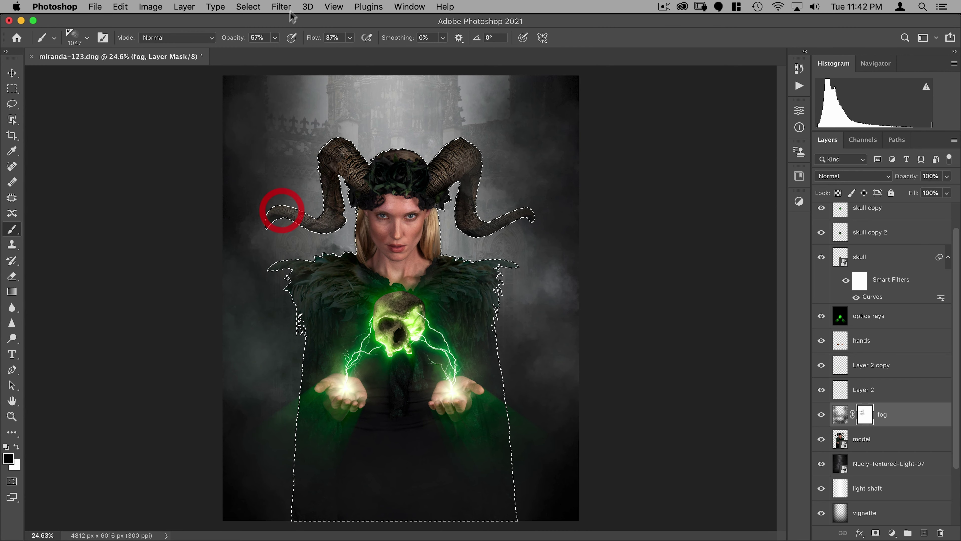
left_click_drag(230, 42, 301, 43)
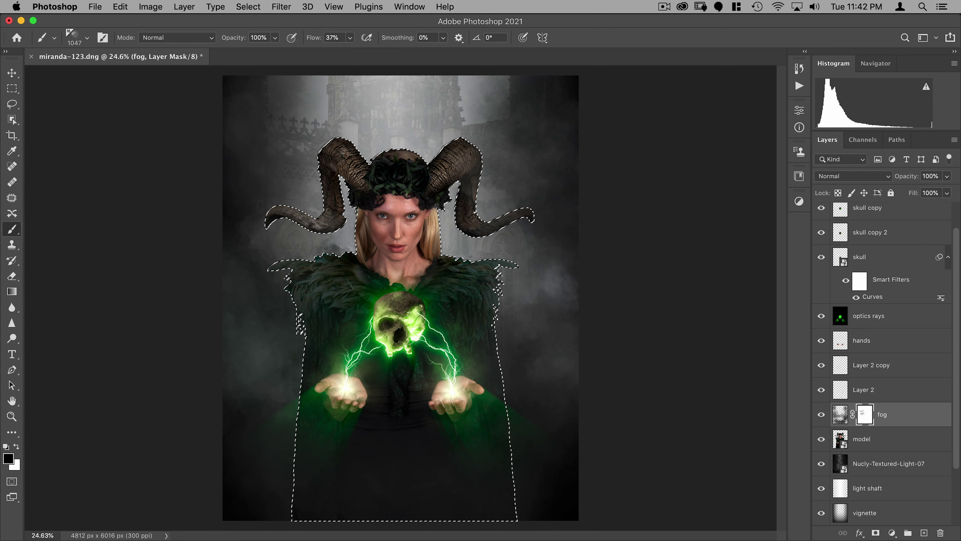
left_click(332, 222)
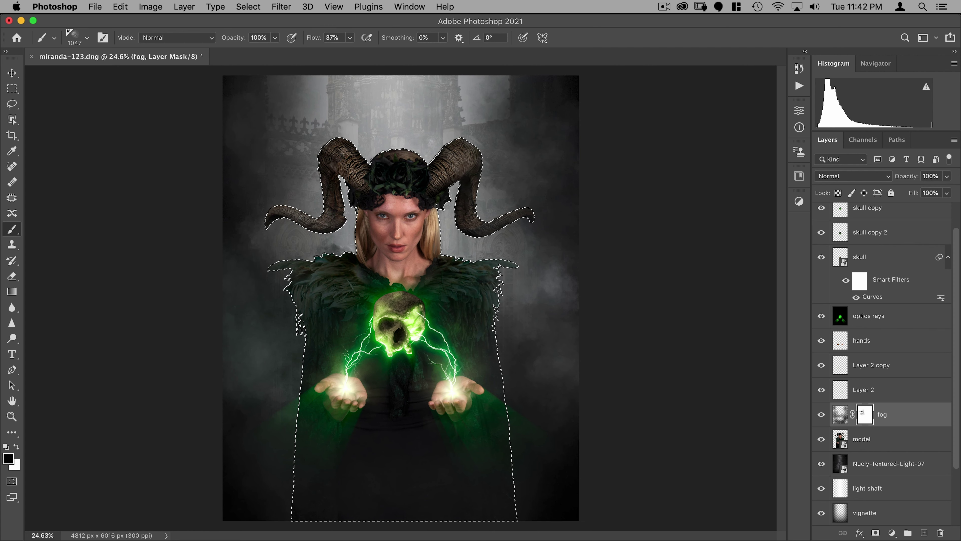
left_click(486, 232)
left_click(539, 205)
left_click(516, 215)
left_click(514, 217)
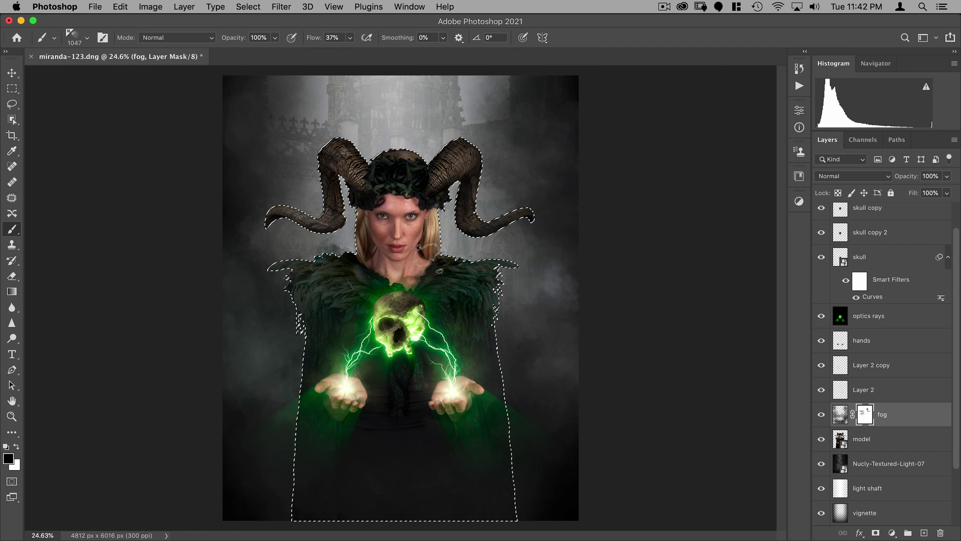
left_click(502, 284)
left_click(253, 316)
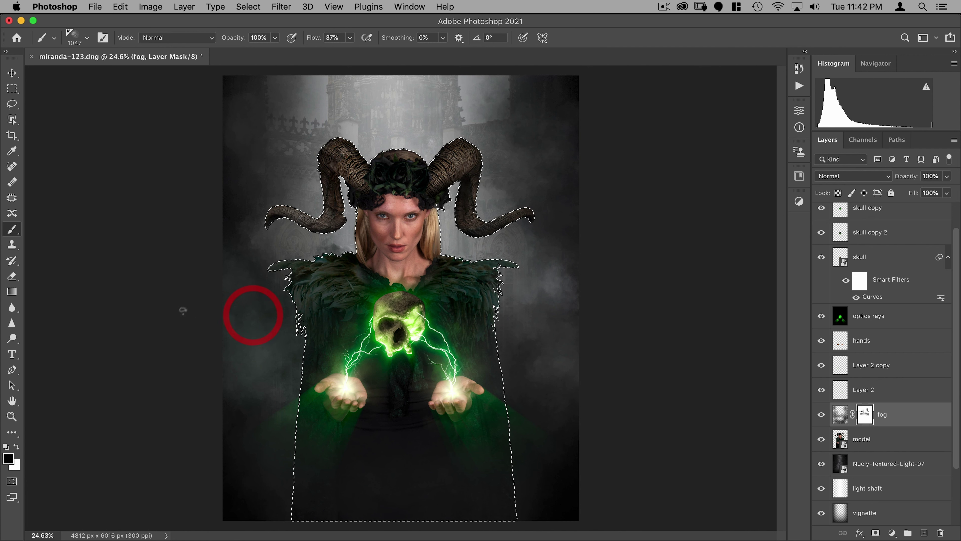
key("super+d")
key("super+d")
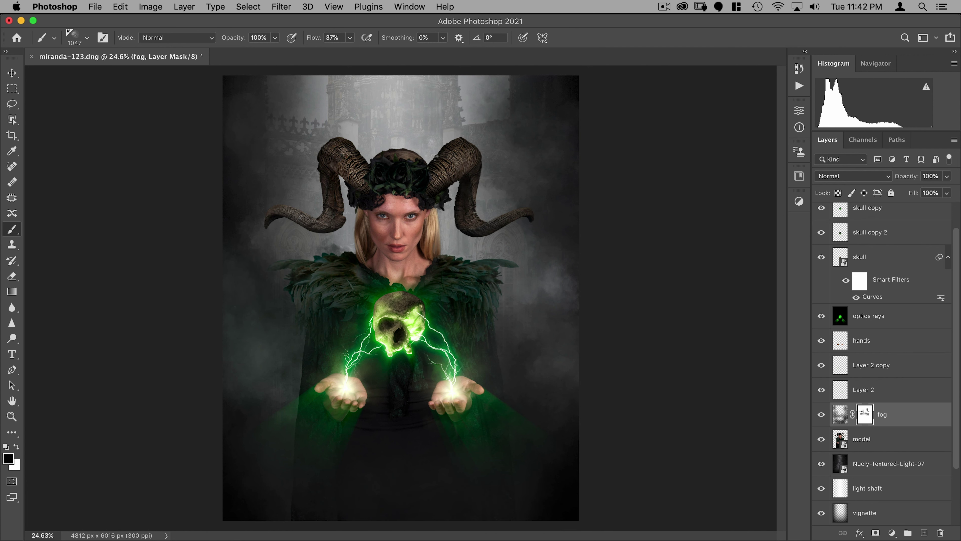
- Target the fog layer's image instead of its mask, sample grey from the background and paint fog beside the shoulders and horn
key("v")
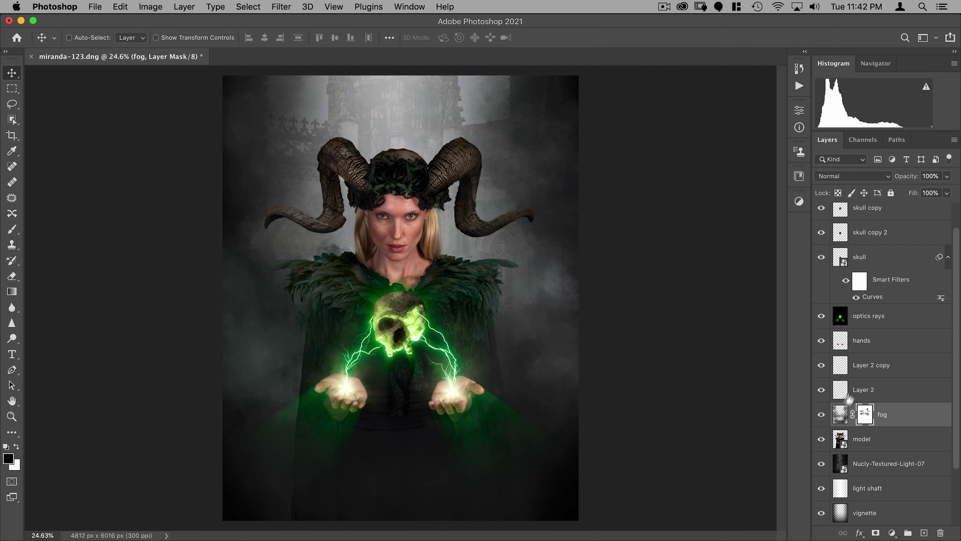
left_click(840, 417)
key("b")
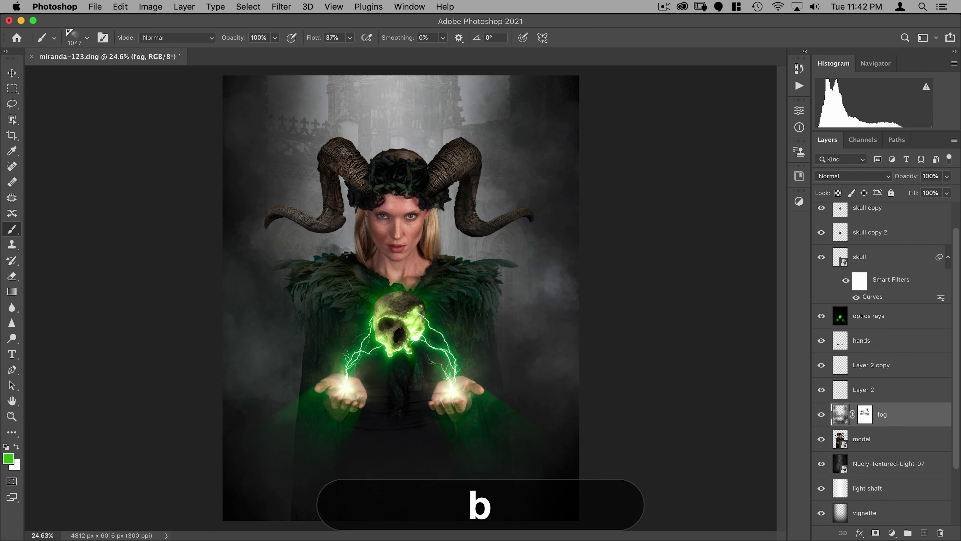
left_click(350, 236, "alt")
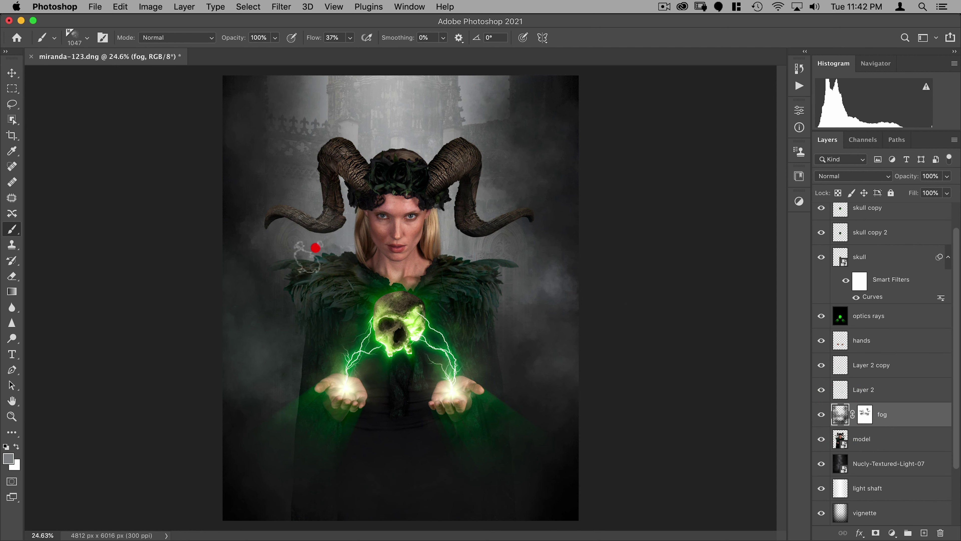
left_click(566, 294)
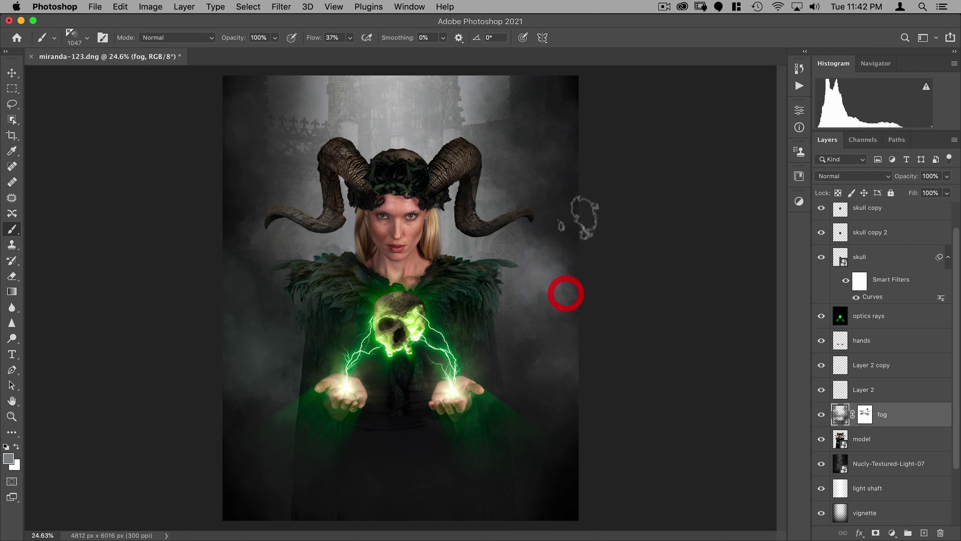
left_click(575, 172)
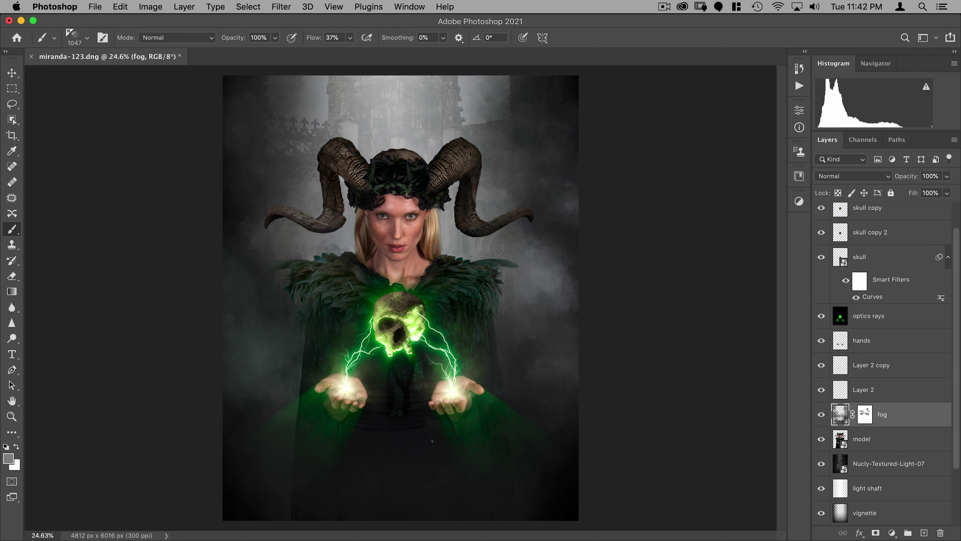
- Try painting grey fog around the lower dress with the brush at size 1672, and undo it
left_click_drag(375, 437, 421, 434)
mouse_move(293, 458)
left_mouse_down()
mouse_move(265, 458)
mouse_move(401, 459)
left_mouse_up()
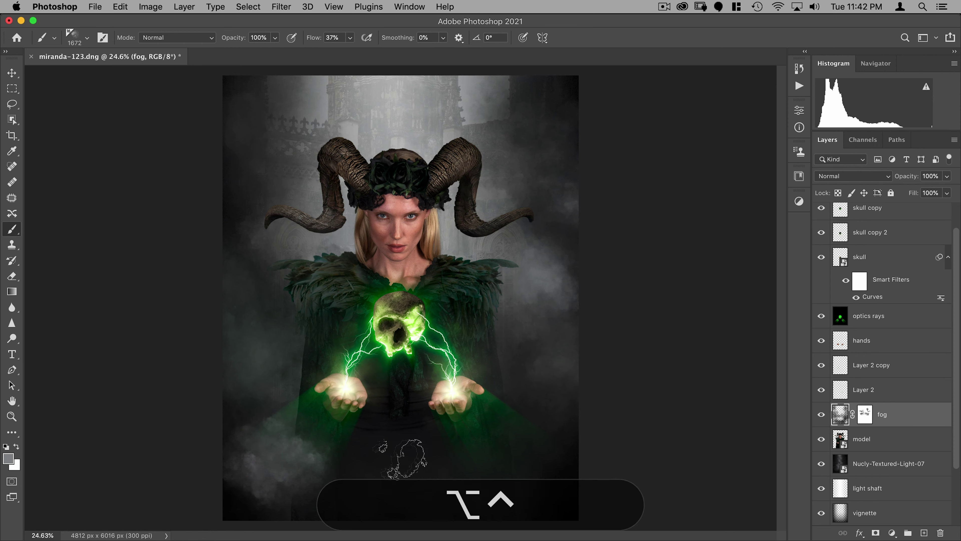
key("super+z")
- Enlarge the fog brush to 2523, lower its opacity to 19% and paint faint fog over the lower dress
mouse_move(503, 444)
left_mouse_down("ctrl+alt")
mouse_move(602, 431)
mouse_move(573, 445)
left_mouse_up("ctrl+alt")
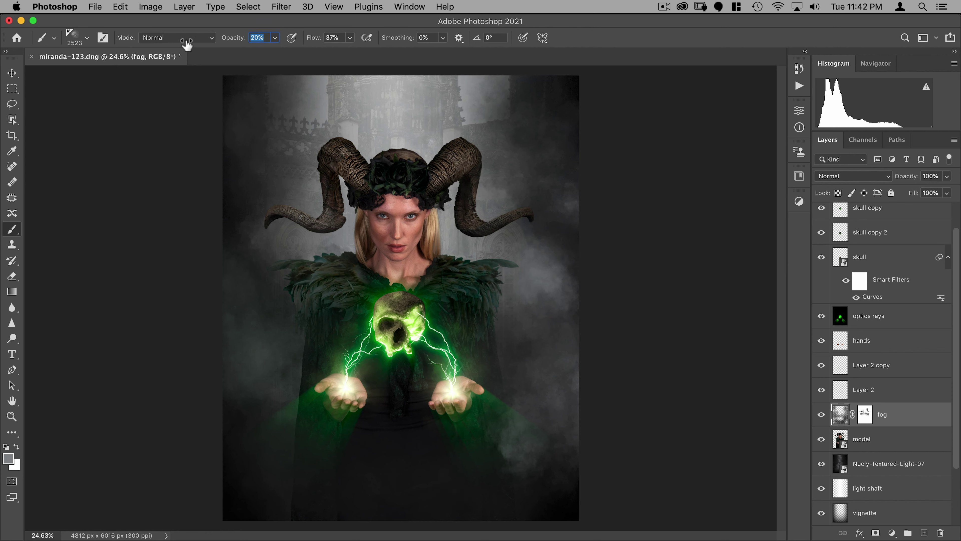
left_click_drag(186, 44, 188, 43)
mouse_move(376, 455)
left_mouse_down()
mouse_move(390, 462)
mouse_move(401, 450)
left_mouse_up()
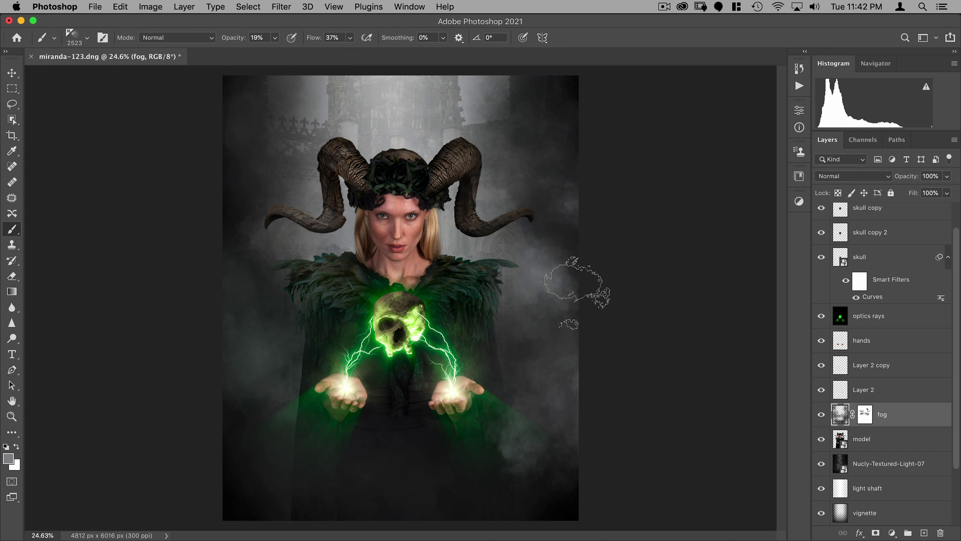
key("v")
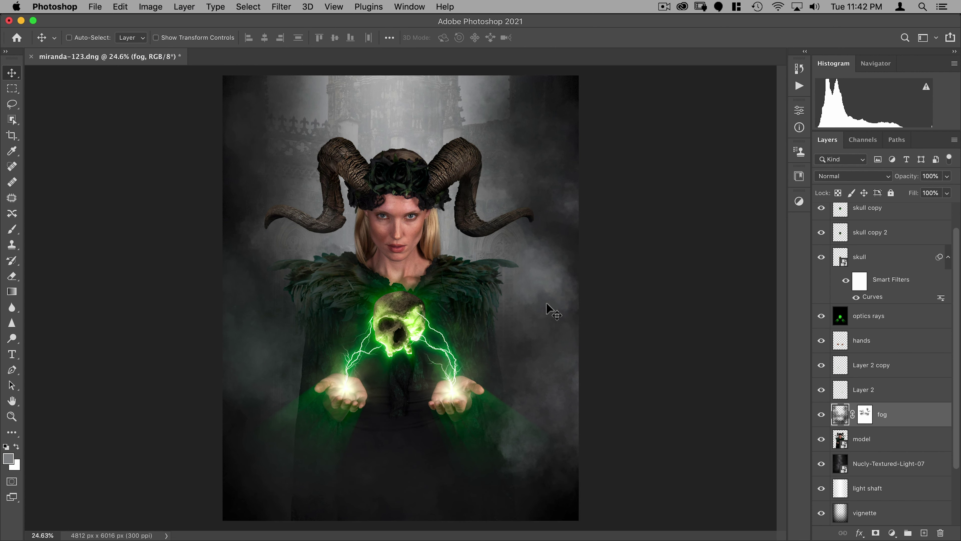
- Place the embedded image Red Roses - 3d - DoF - medSize - highDens_01.png above the optics layer
left_click(95, 6)
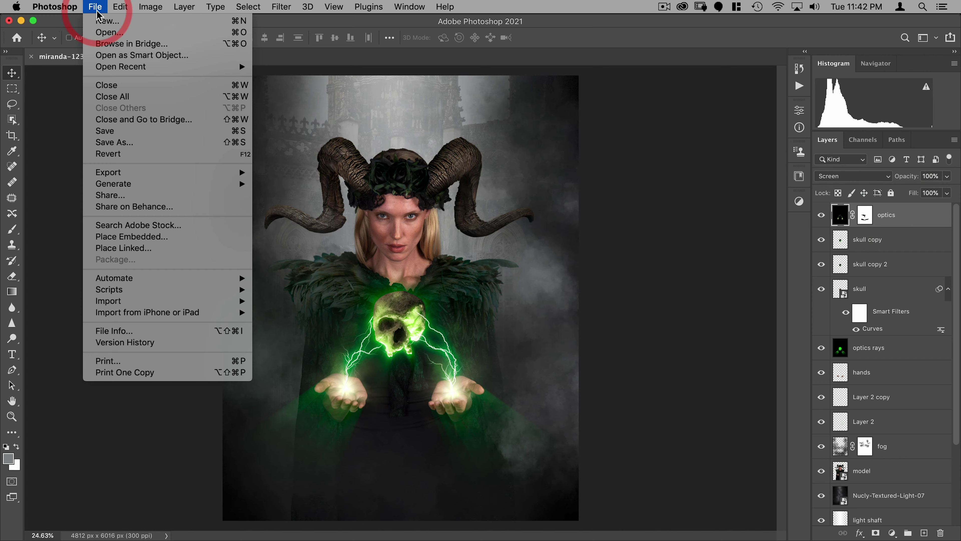
left_click(135, 237)
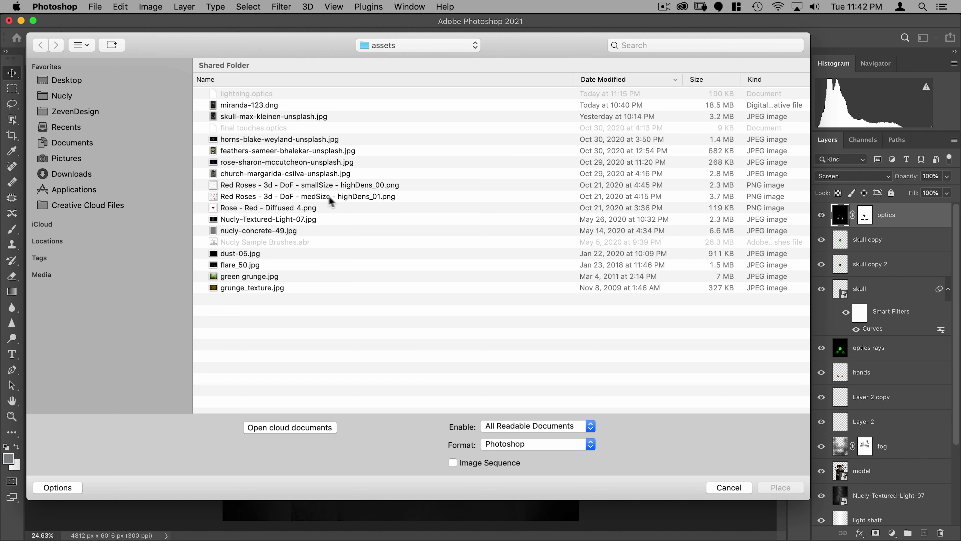
left_click(352, 196)
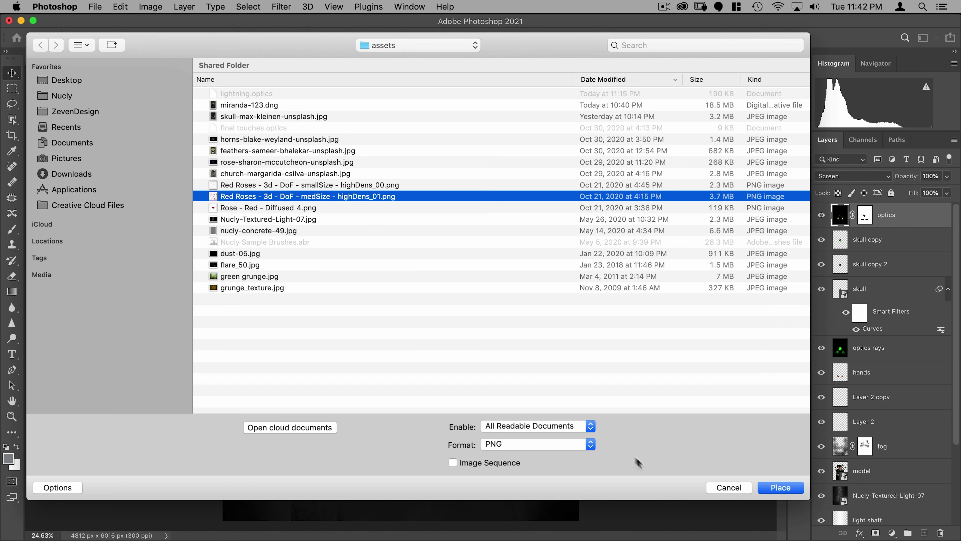
left_click(772, 487)
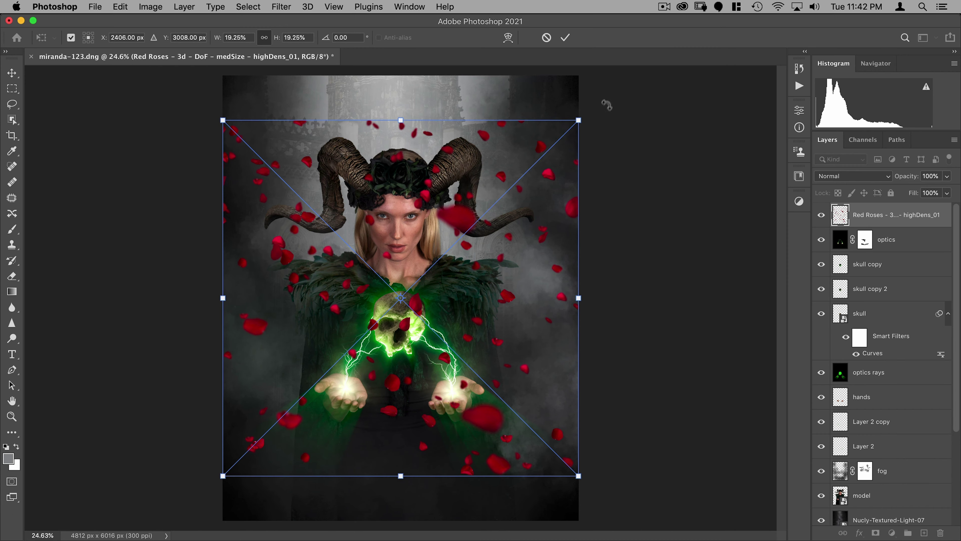
- Scale the placed rose petals to 27.23% and shift them right to about X 2903 px
left_click_drag(579, 120, 625, 70)
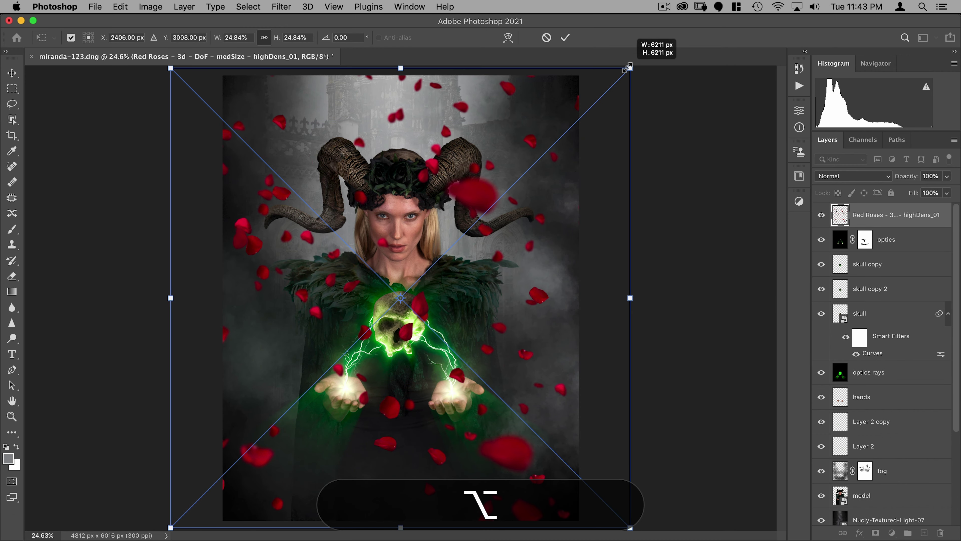
left_click_drag(626, 68, 652, 43)
left_click_drag(349, 197, 391, 197)
left_click(565, 37)
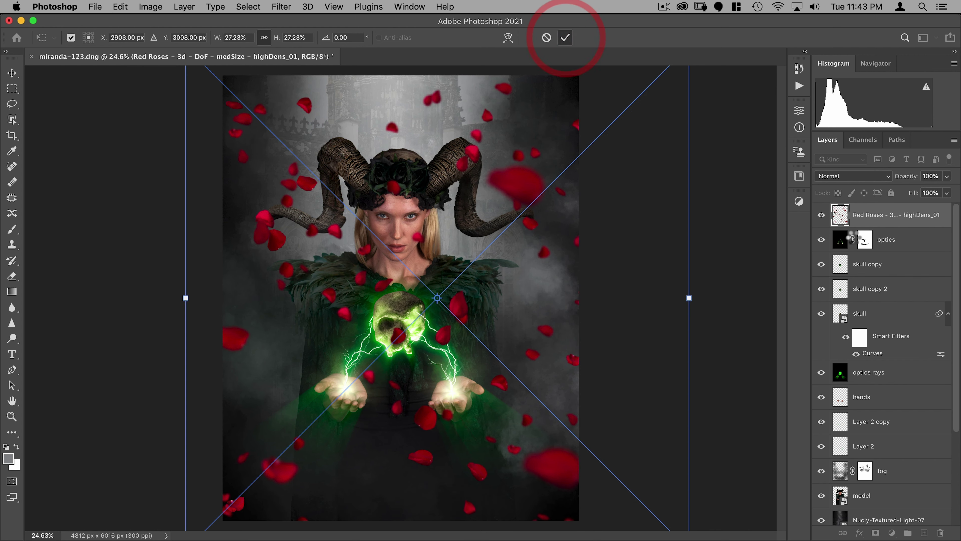
- Add a layer mask to the rose petals layer and set a Soft Round brush to size 447 with 100% opacity and flow
left_click(876, 533)
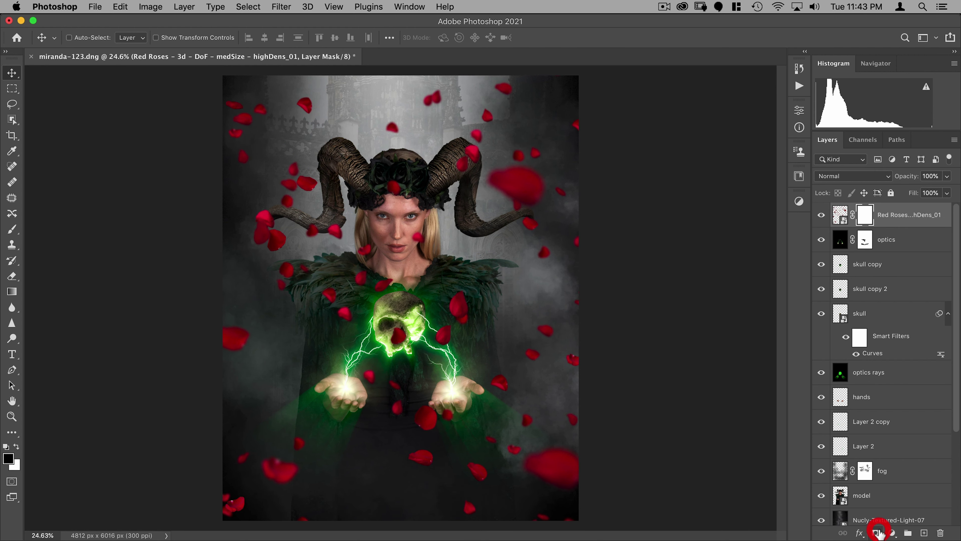
key("b")
right_click(340, 284)
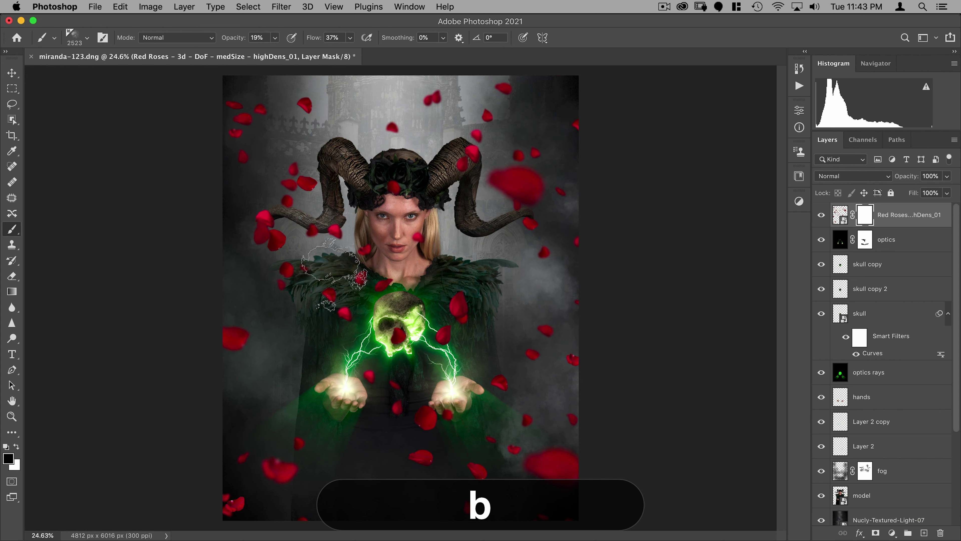
left_click(360, 359)
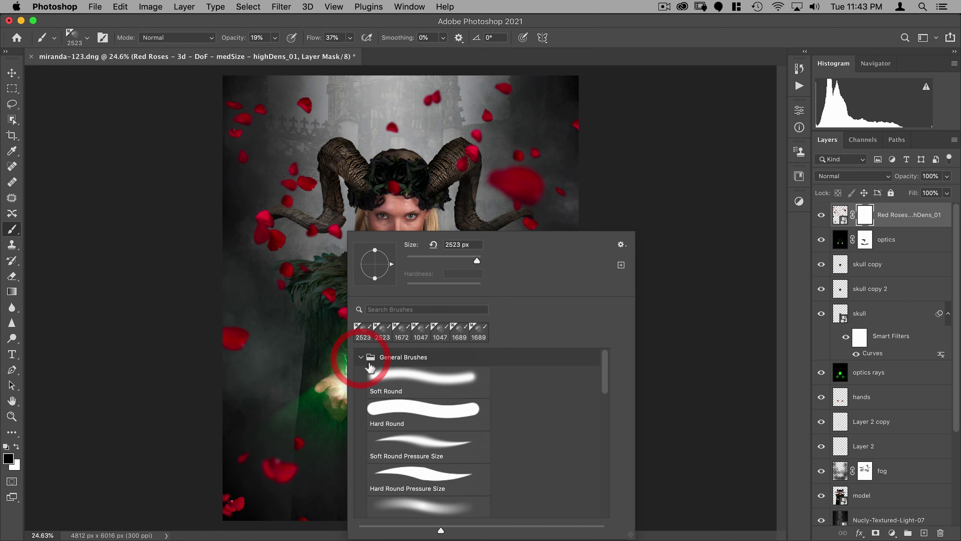
left_click(405, 374)
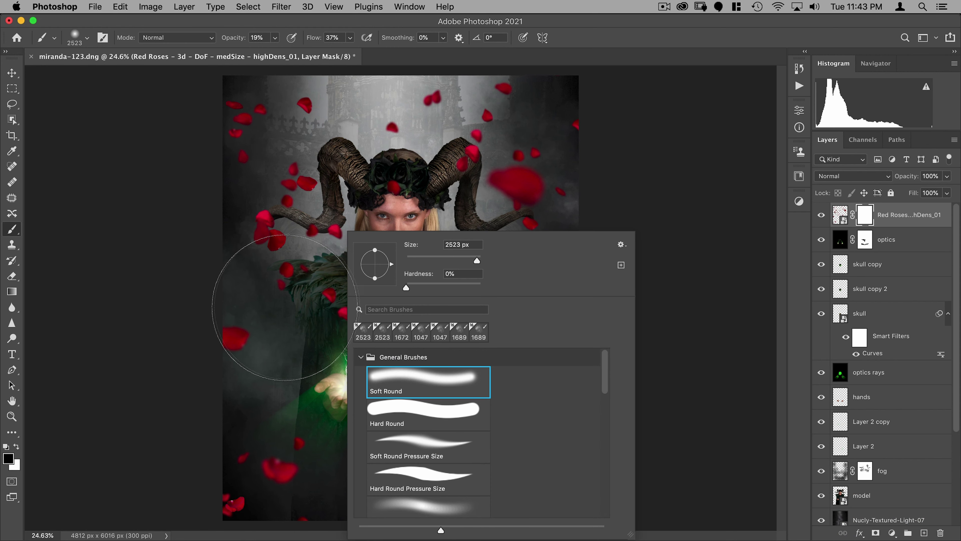
left_click_drag(284, 284, 159, 292)
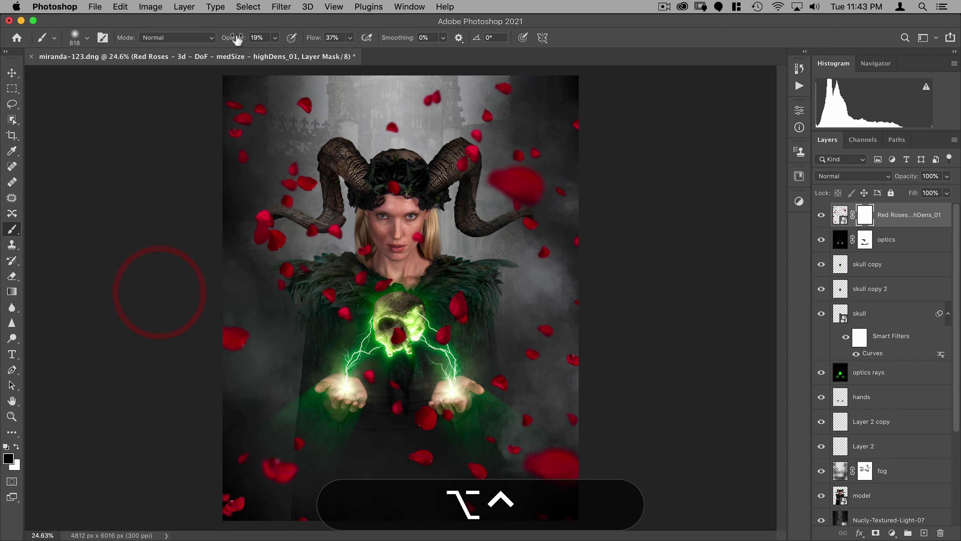
left_click_drag(235, 37, 295, 37)
left_click_drag(315, 37, 366, 33)
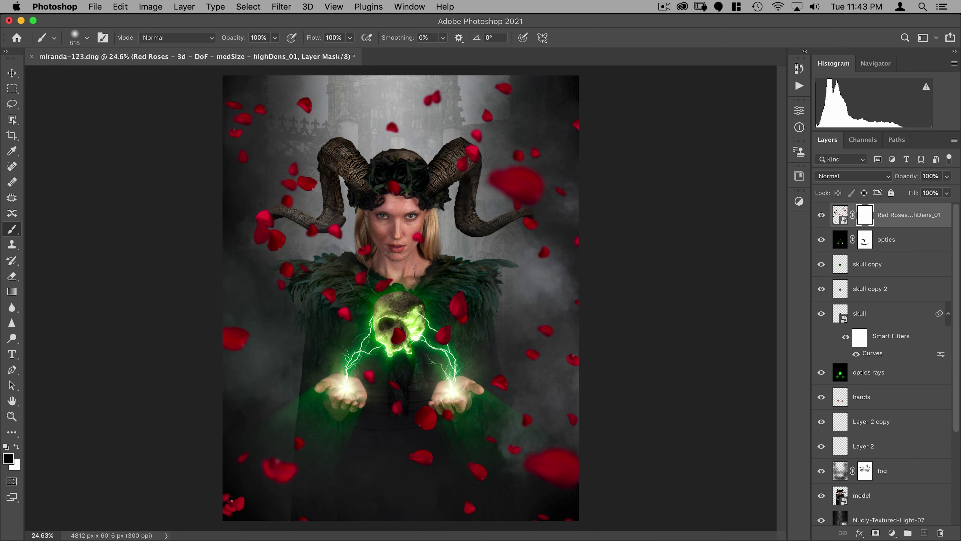
left_click_drag(405, 282, 366, 294)
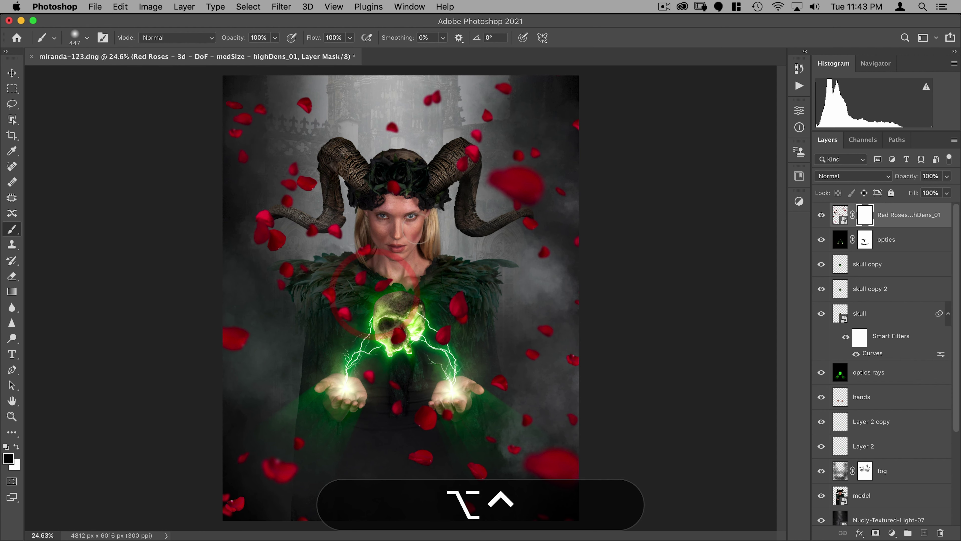
- Paint black on the petals mask to hide petals over the face, horns, skull and dress
left_click(417, 237)
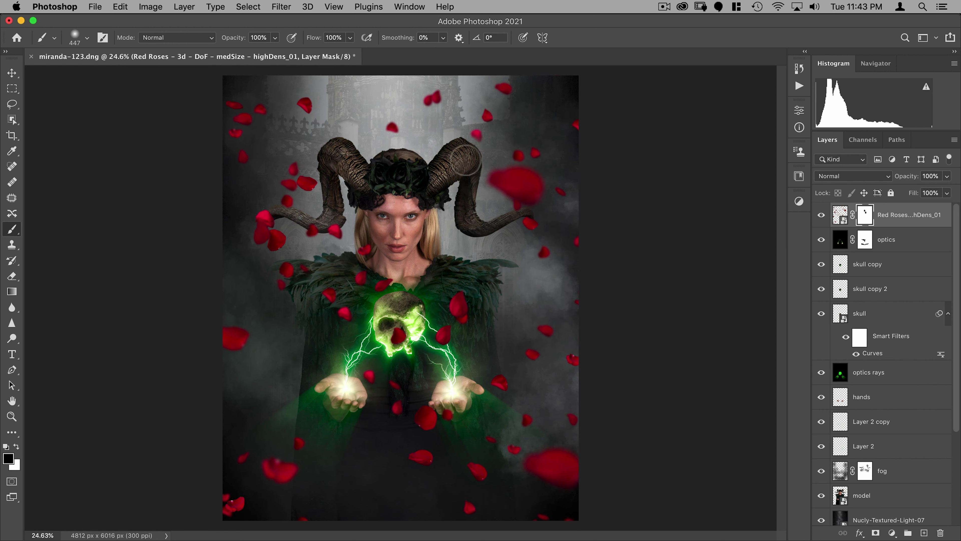
left_click_drag(468, 156, 492, 157)
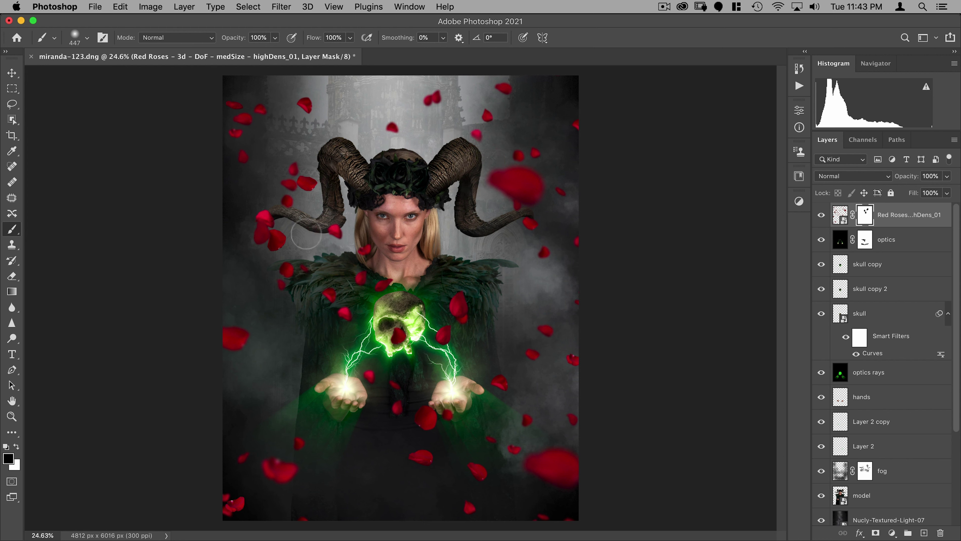
left_click(307, 235)
left_click(366, 251)
left_click(269, 229)
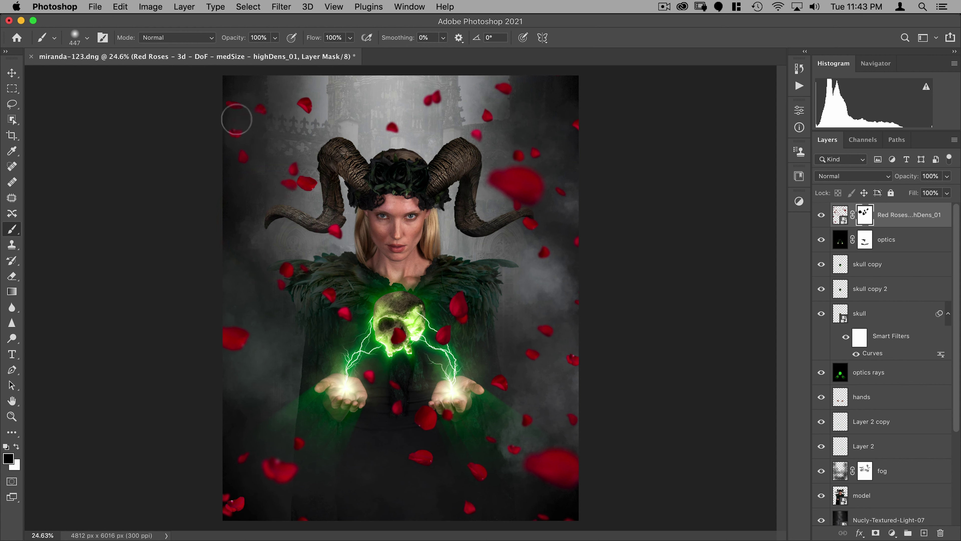
left_click_drag(422, 417, 452, 415)
left_click(397, 407)
left_click(396, 334)
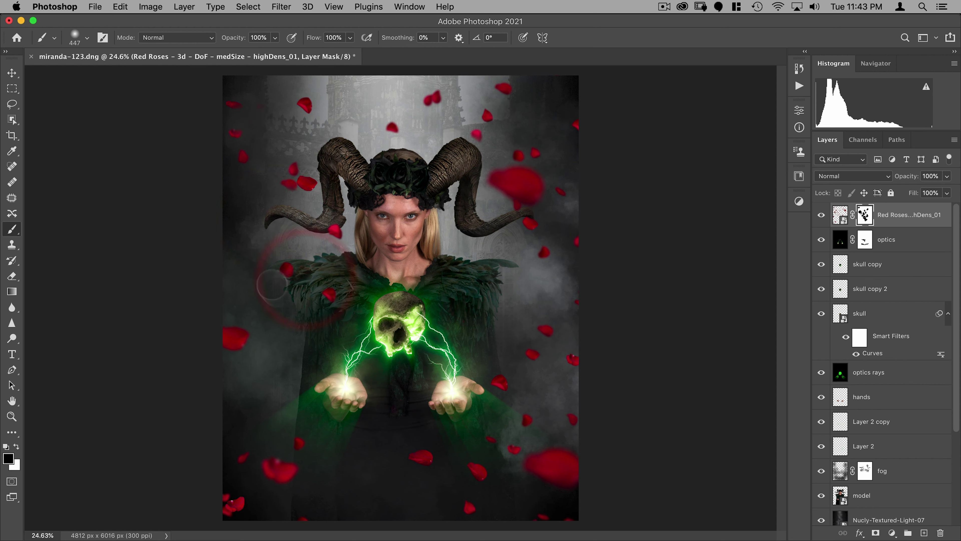
- Move the masked rose petals slightly up and nudge them to the left
key("v")
left_click_drag(550, 308, 552, 300)
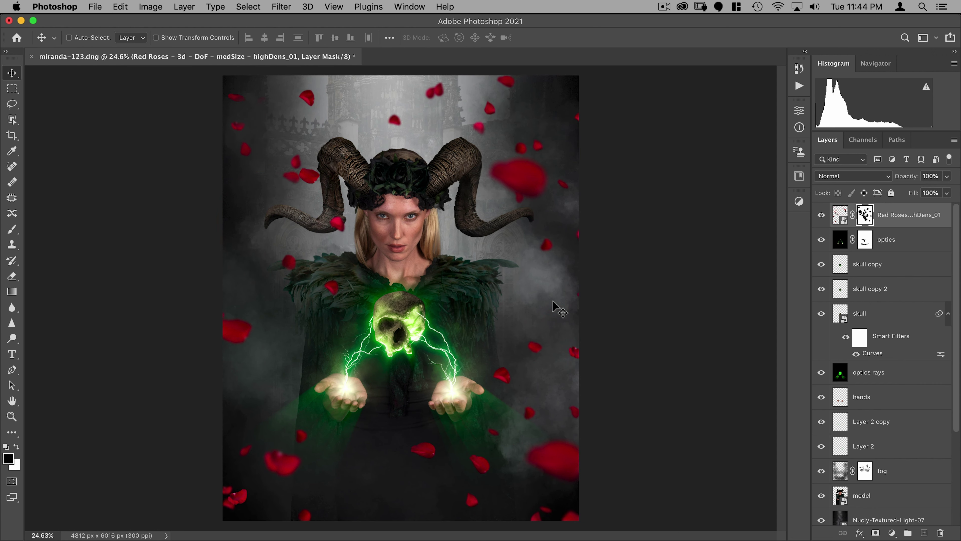
key("Left")
key("Left")
key("Left")
key("Left")
key("Left")
key("Left")
key("Left")
key("Left")
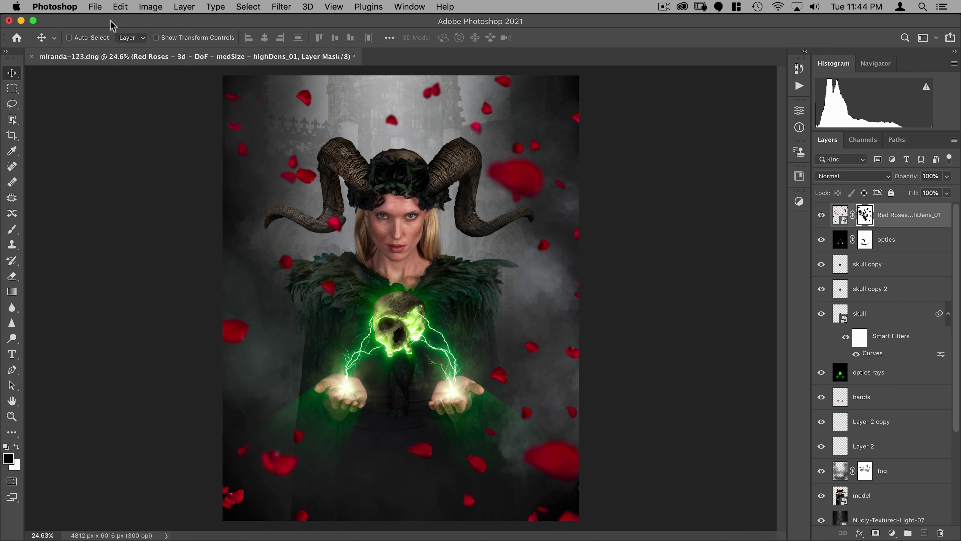
- Place the embedded image Red Roses - 3d - DoF - smallSize - highDens_00.png and enlarge it beyond the canvas width
left_click(98, 9)
left_click(125, 236)
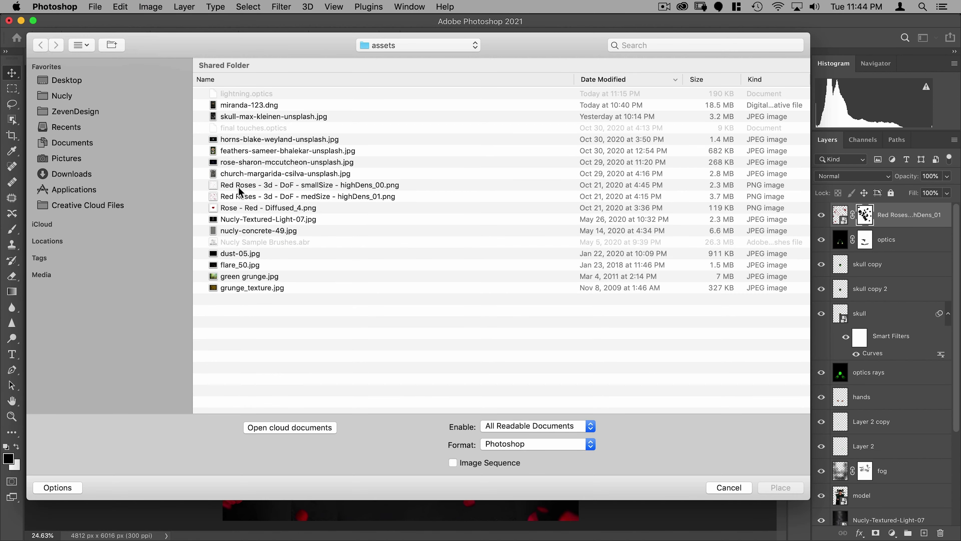
left_click(252, 188)
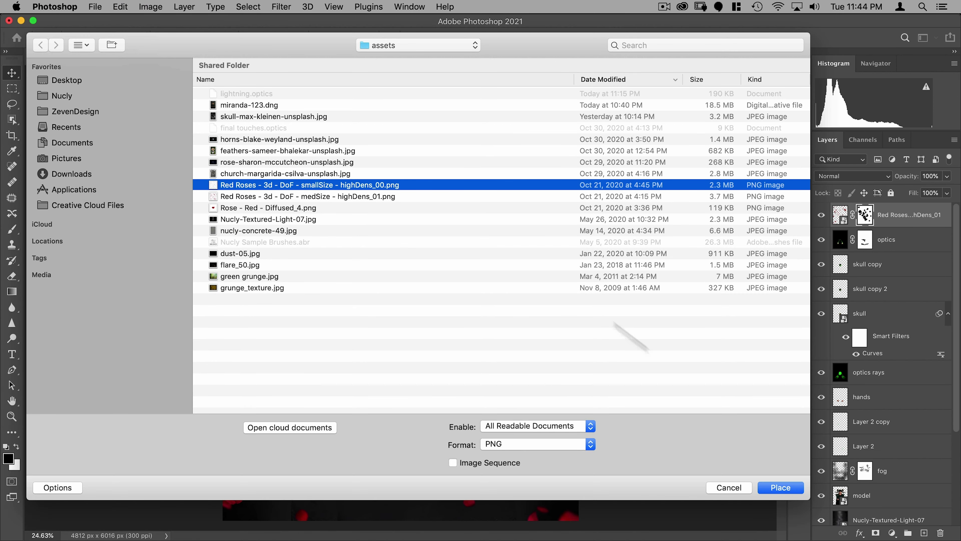
left_click(772, 488)
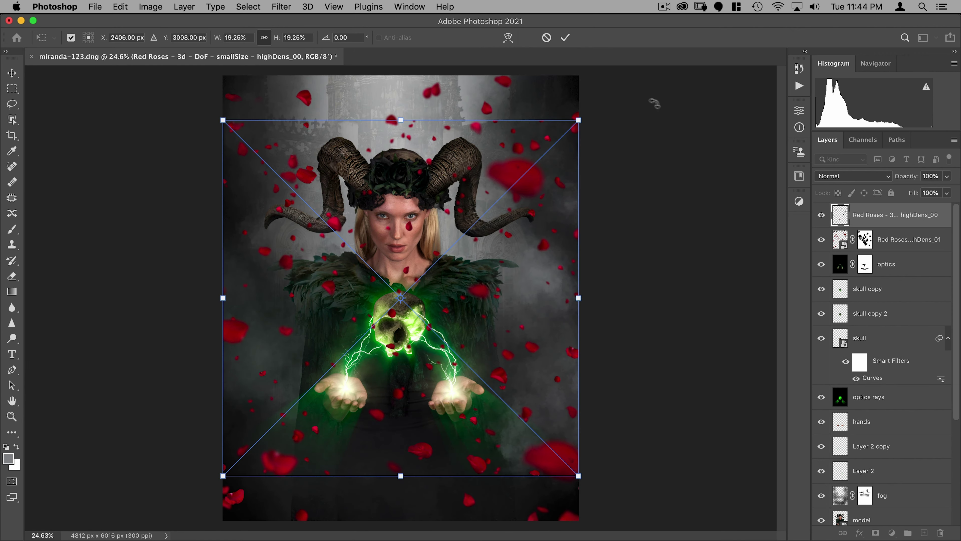
left_click_drag(579, 120, 623, 77)
key("Return")
- Move the small rose petals layer directly below the model layer and reduce its opacity
left_click_drag(895, 215, 901, 493)
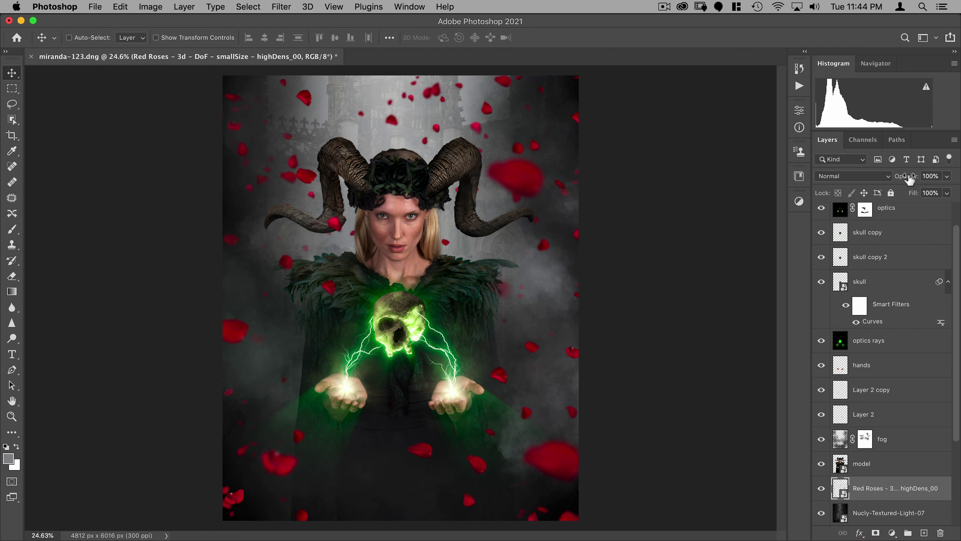
left_click_drag(910, 179, 889, 182)
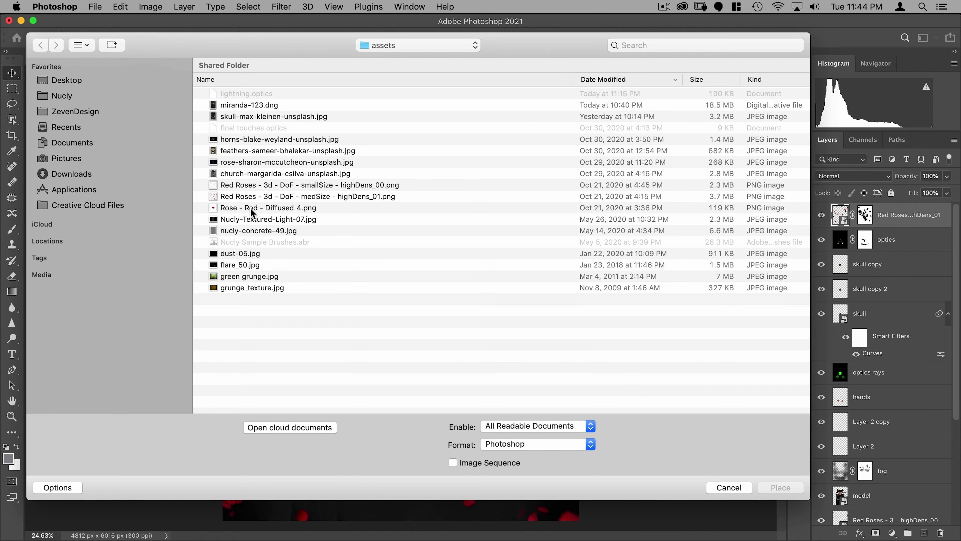
- Place the embedded image Rose - Red - Diffused_4.png and move the large petal to the canvas's left edge, beside the glowing hand
left_click(252, 209)
key("Return")
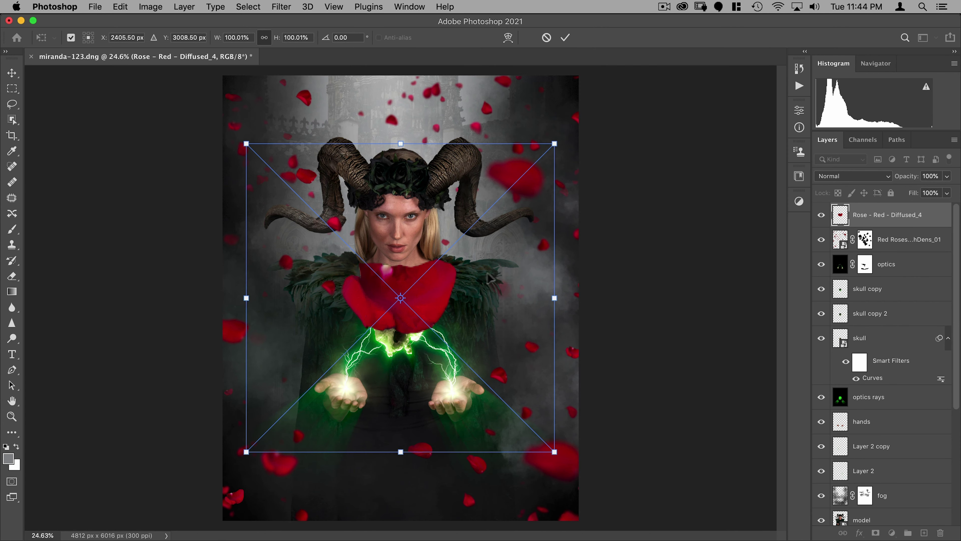
left_click_drag(490, 280, 333, 364)
key("Return")
- Apply a Gaussian Blur with a 60-pixel radius to the large rose petal beside the glowing hand
left_click(281, 7)
mouse_move(341, 167)
left_click(468, 213)
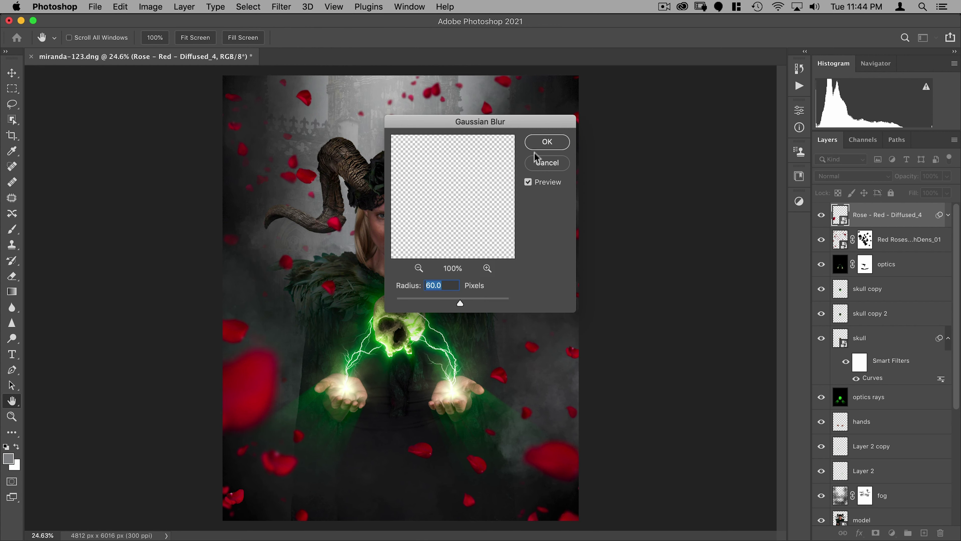
left_click(548, 142)
- Duplicate the blurred large petal and transform the copy, rotating it and placing it partly off the canvas's right edge
key("super+minus")
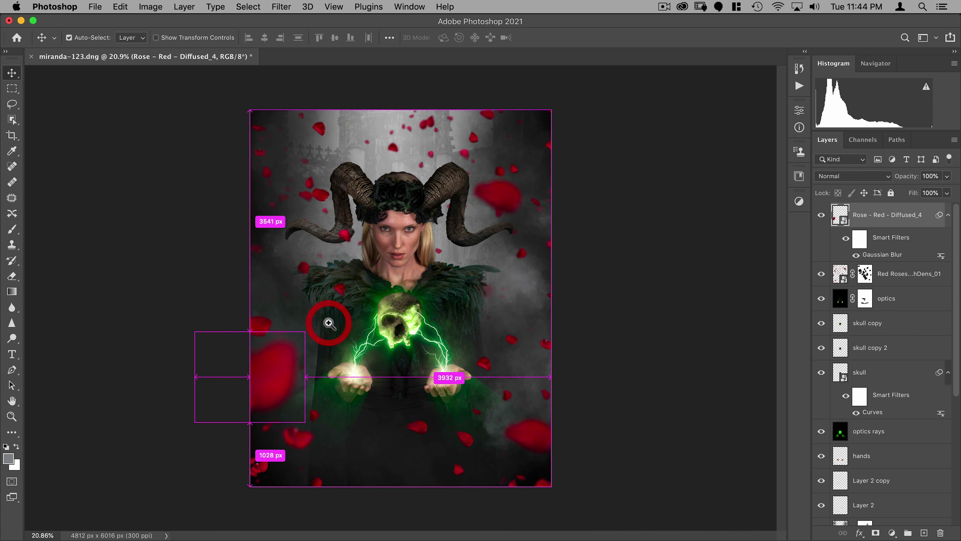
left_click_drag(341, 364, 543, 358)
key("alt+super+t")
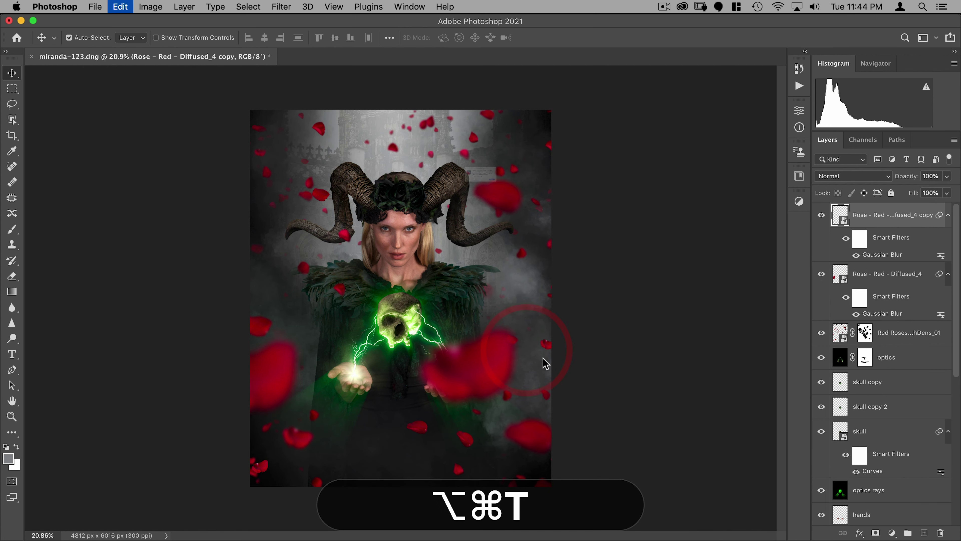
left_click(568, 211)
left_click_drag(598, 335, 525, 246)
left_click_drag(498, 349, 559, 335)
double_click(535, 294)
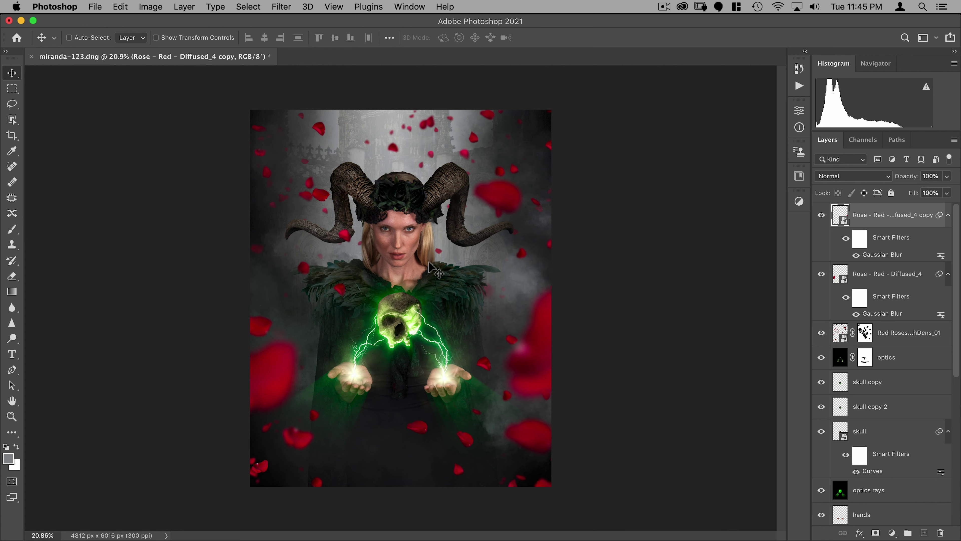
- Duplicate the right-edge petal to the canvas's lower edge, left of centre, and rotate and resize the copy
key("super+space")
left_click_drag(454, 307, 428, 291)
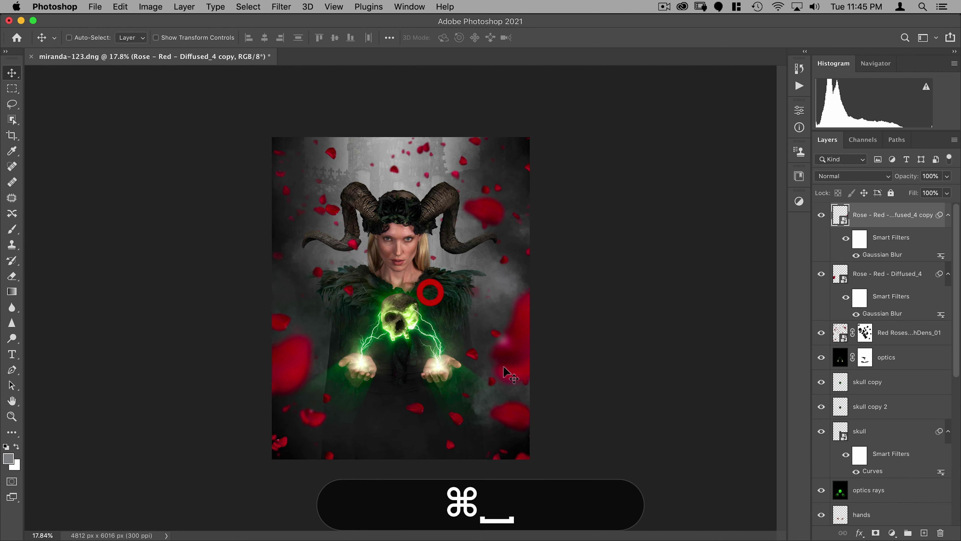
left_click_drag(564, 308, 425, 405)
key("super+alt+t")
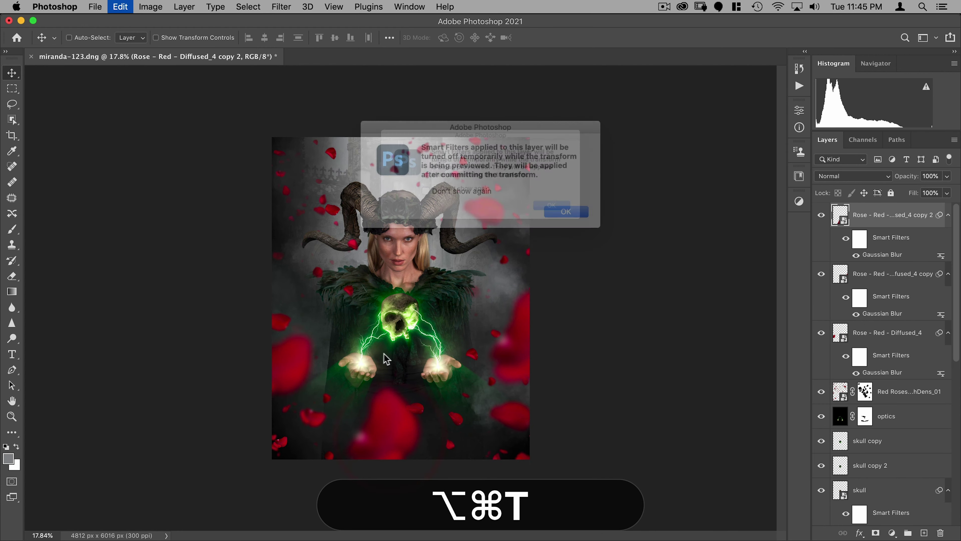
left_click(574, 216)
left_click_drag(430, 301, 489, 427)
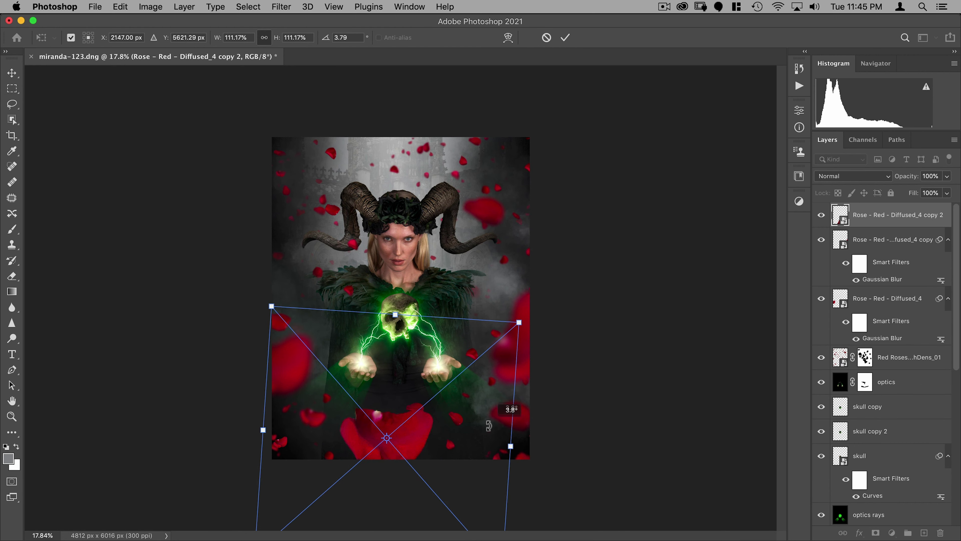
left_click_drag(518, 322, 489, 348)
left_click_drag(439, 395, 394, 396)
key("Return")
key("ctrl+super+f")
left_click_drag(340, 433, 430, 402)
- Set the lower petal's Gaussian Blur radius to 30 pixels and shift the petal slightly to the left
double_click(870, 254)
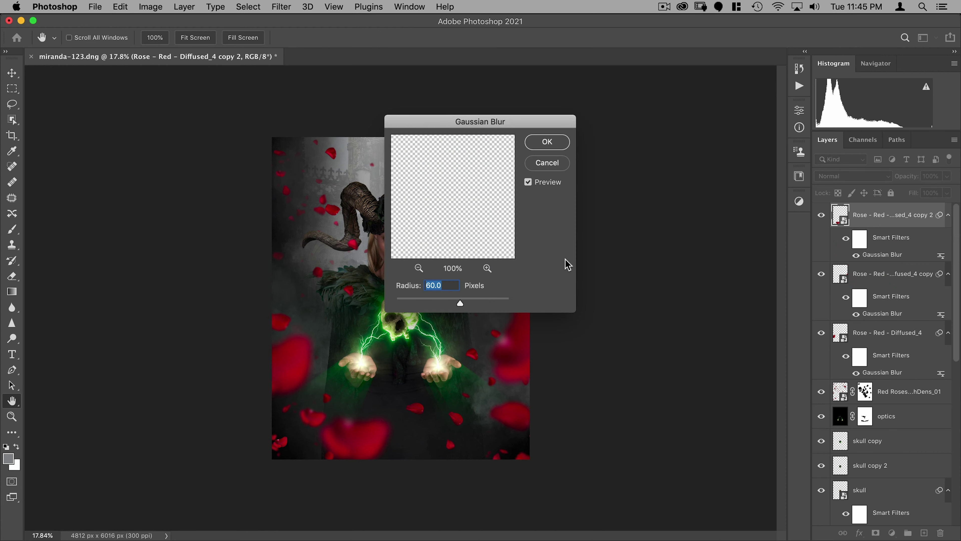
type("30")
left_click(547, 142)
left_click_drag(430, 347, 418, 348)
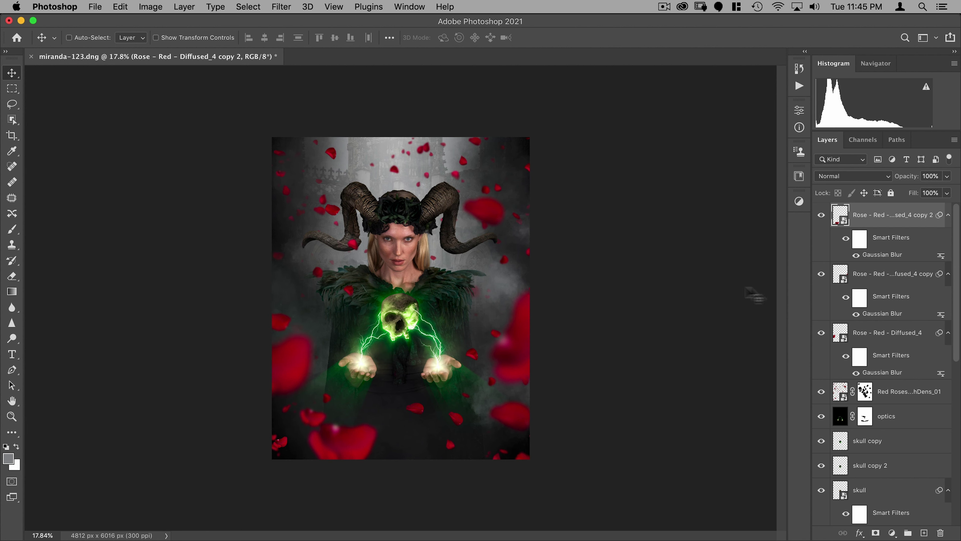
- Place the embedded image dust-05.jpg and enlarge it from the centre until it covers the whole canvas
left_click(95, 7)
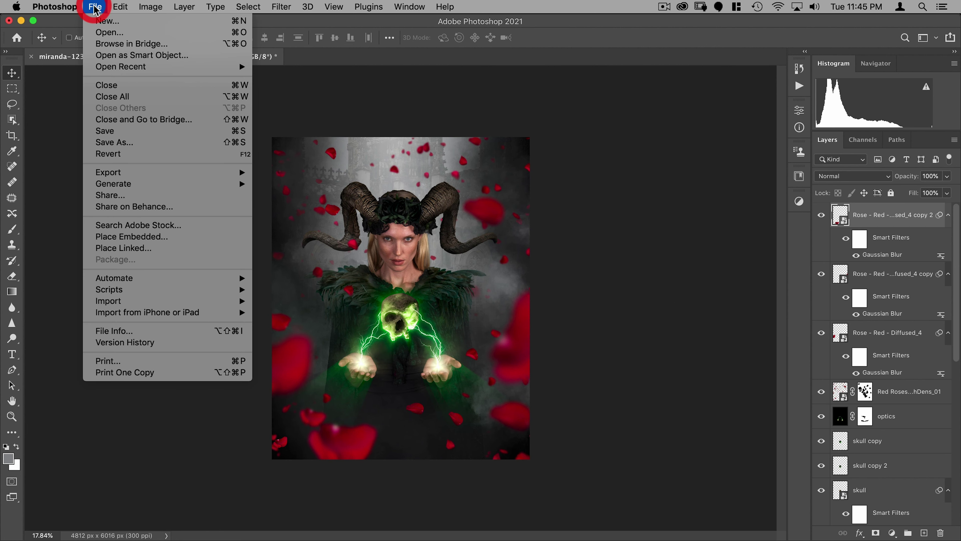
left_click(124, 236)
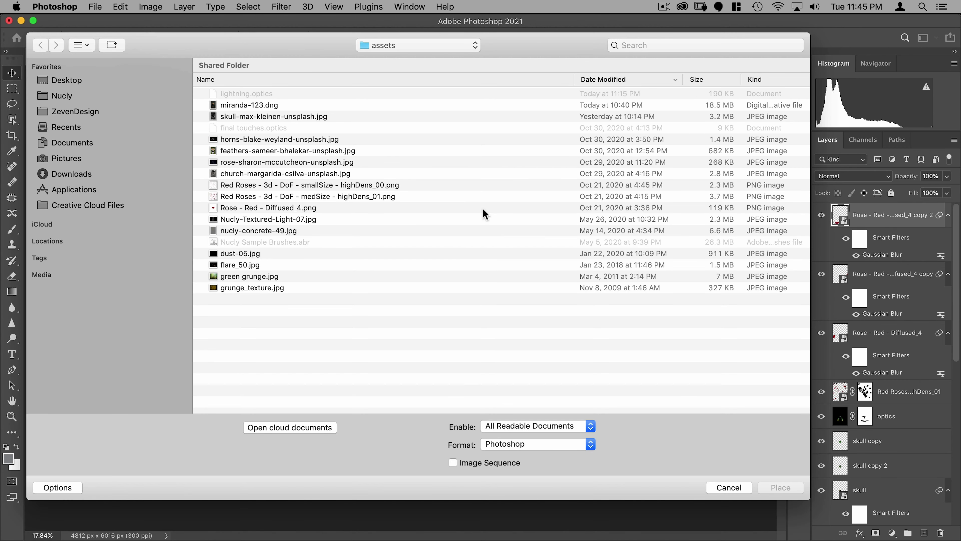
left_click(245, 254)
key("Return")
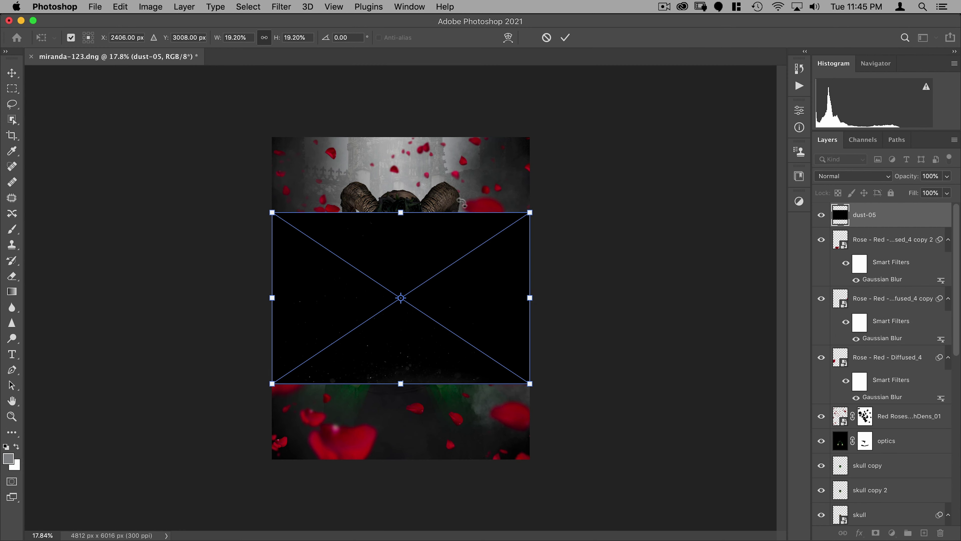
left_click_drag(534, 222, 635, 116)
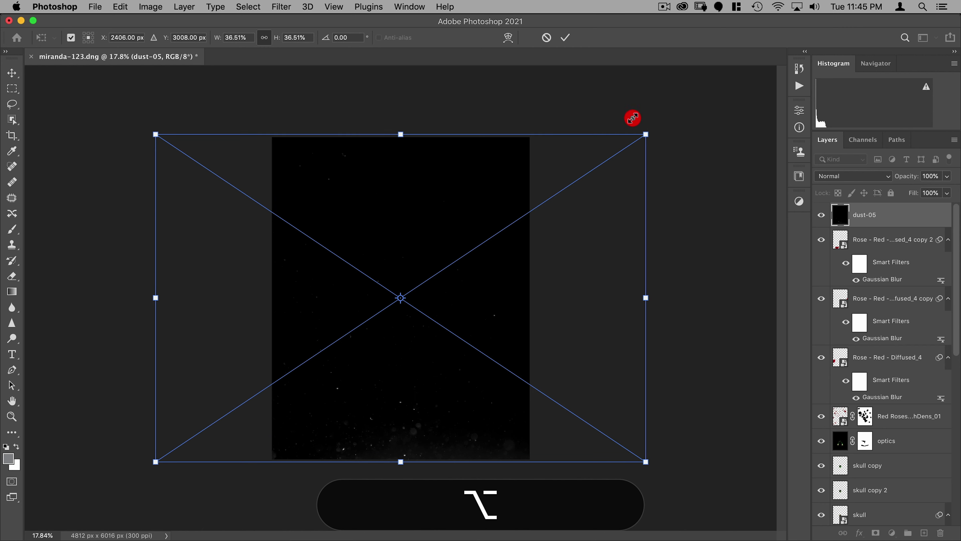
left_click(568, 38)
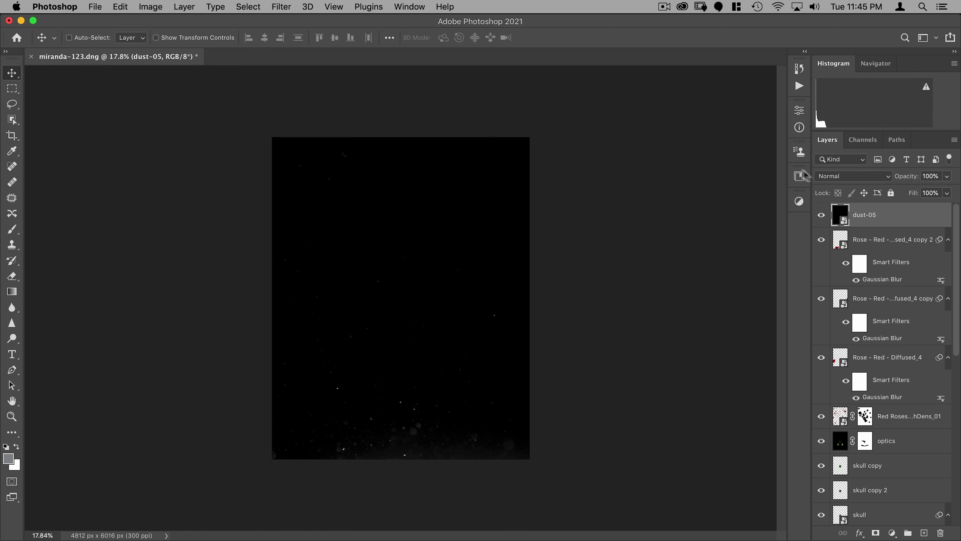
- Set the dust-05 layer to Screen blending at 39% opacity
left_click(837, 176)
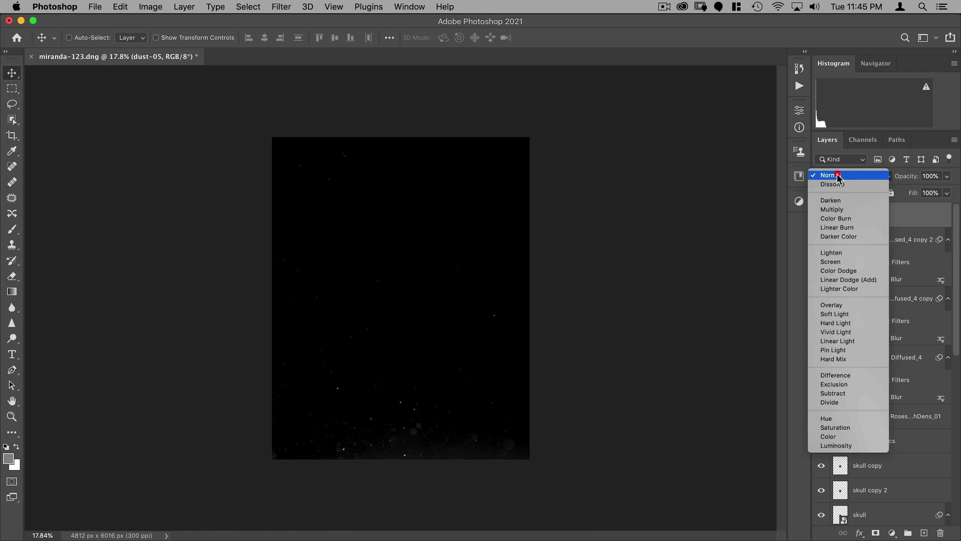
left_click(830, 262)
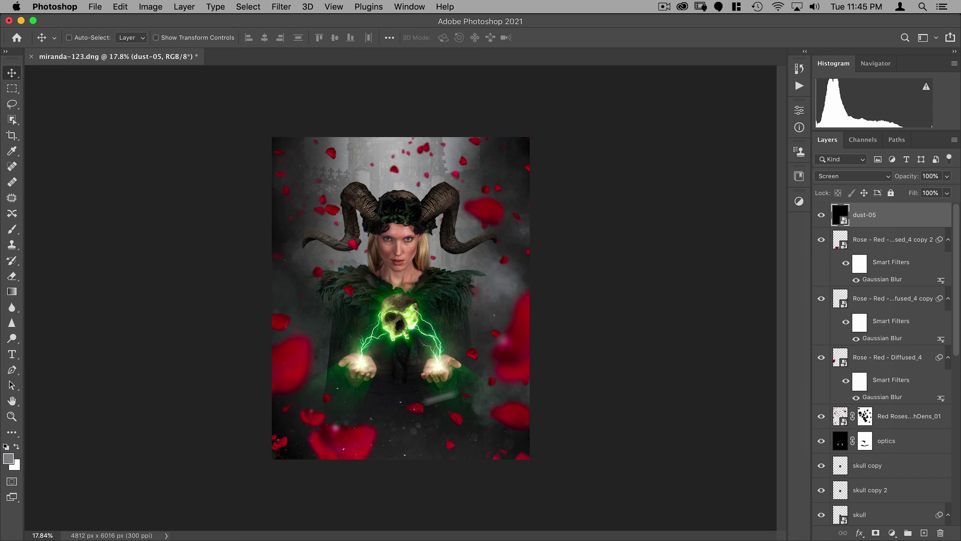
left_click_drag(908, 176, 874, 185)
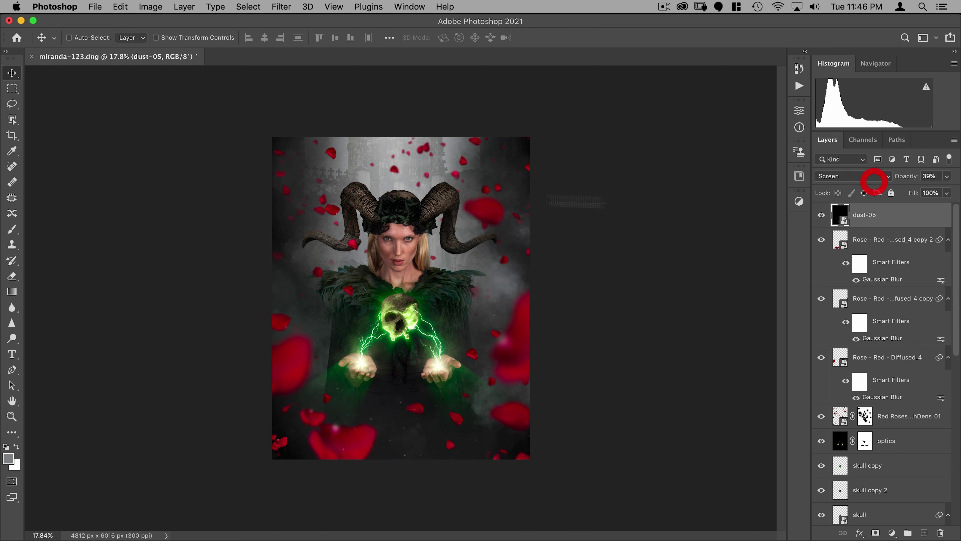
- Place the embedded image nucly-concrete-49.jpg and scale it up to fill the canvas width
left_click(94, 6)
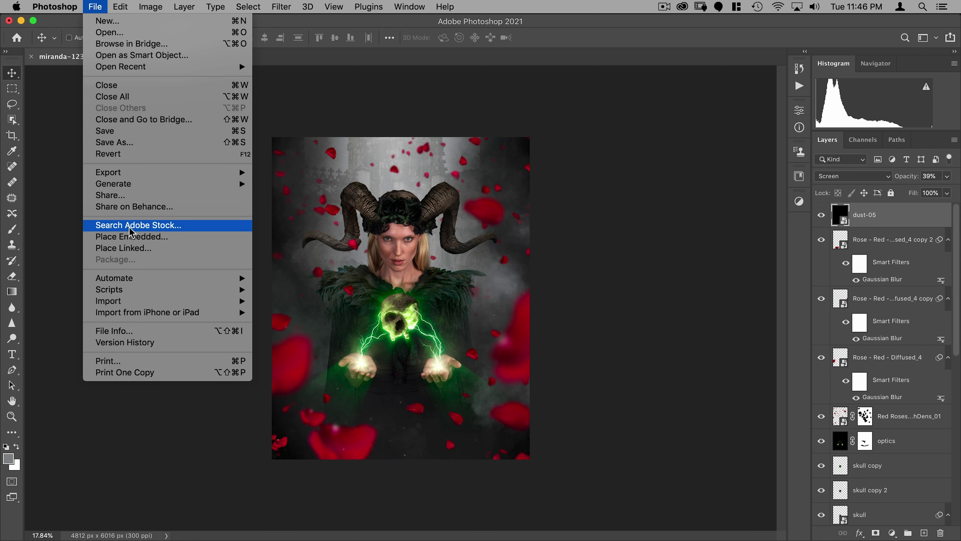
left_click(127, 236)
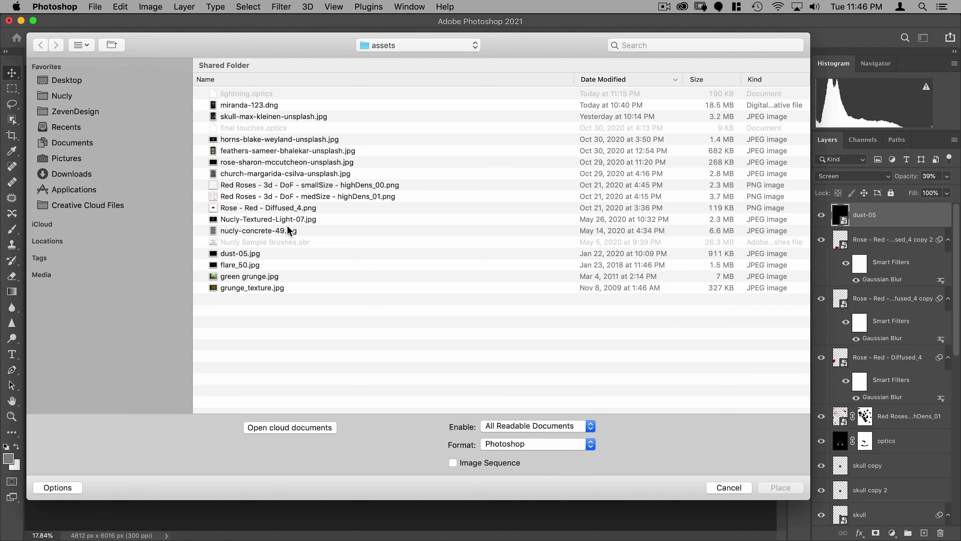
double_click(273, 230)
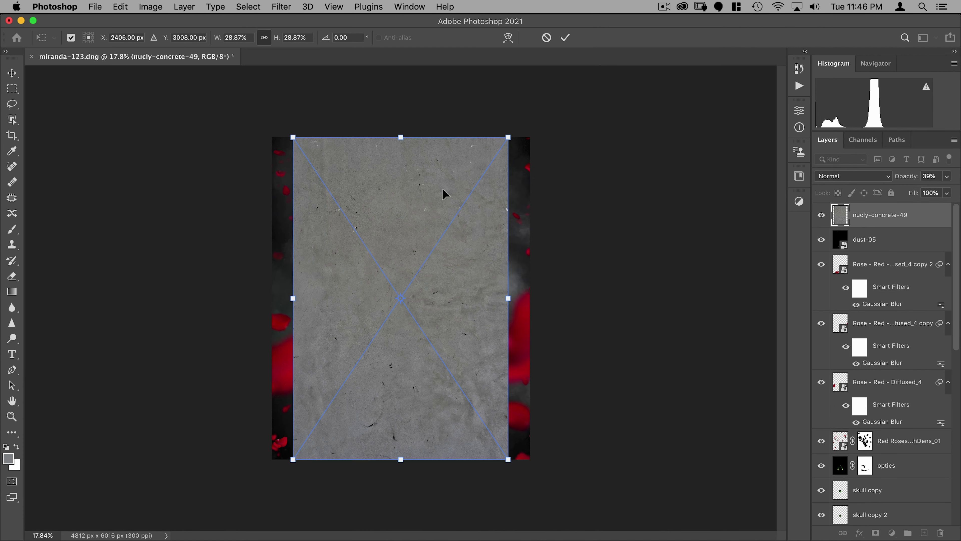
left_click_drag(508, 137, 530, 125)
key("Return")
- Set the nucly-concrete-49 texture layer to Soft Light blending at 30% opacity
left_click(853, 176)
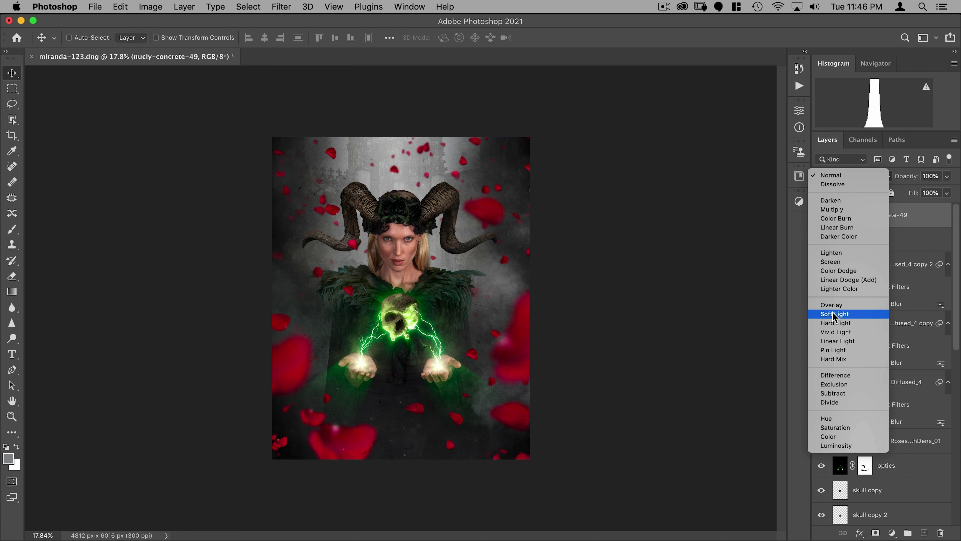
left_click(835, 314)
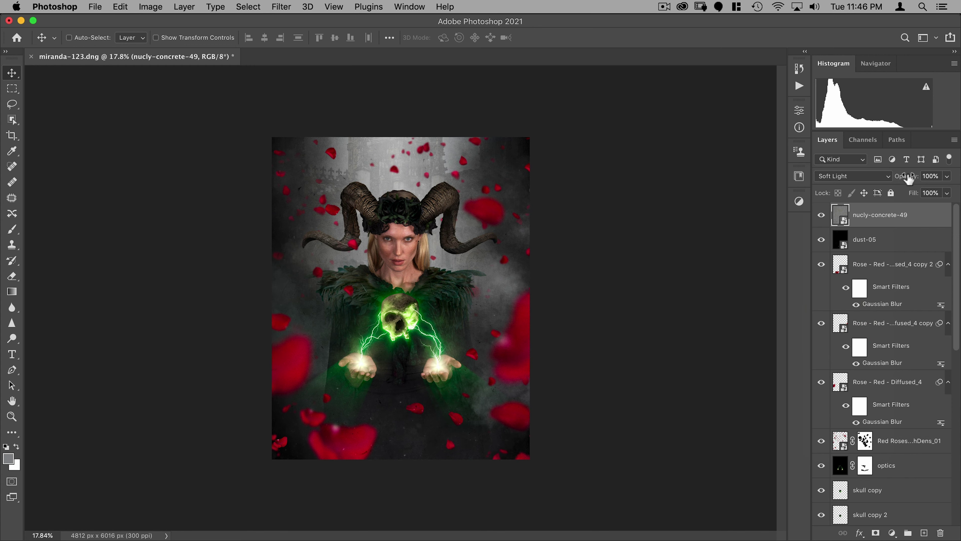
left_click_drag(908, 178, 871, 182)
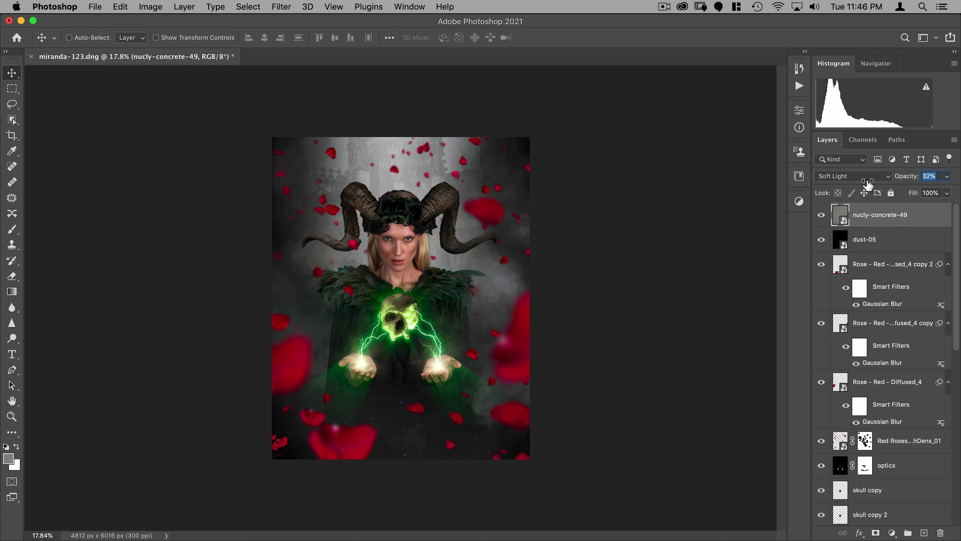
left_click(867, 185)
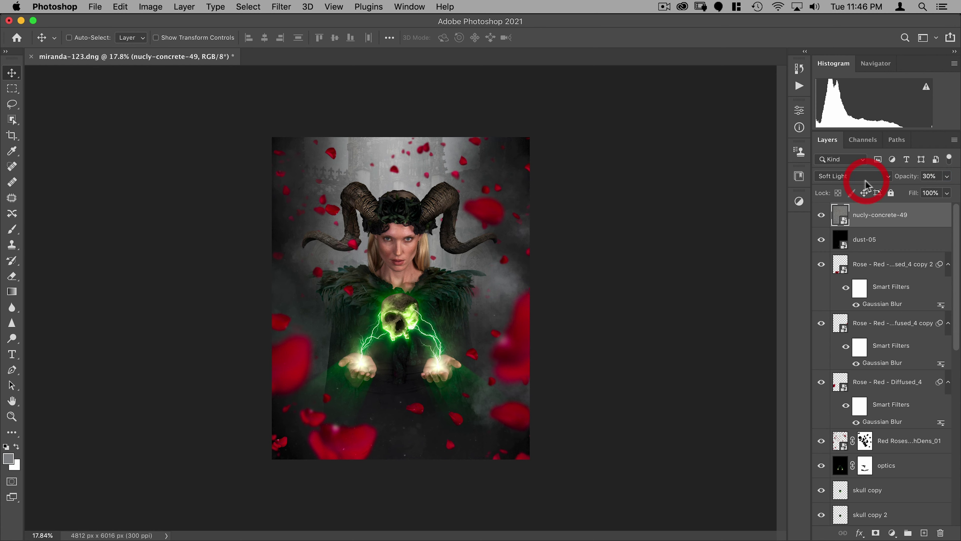
- Place the embedded image green grunge.jpg over the canvas and blend it in Soft Light at 25% opacity
left_click(95, 7)
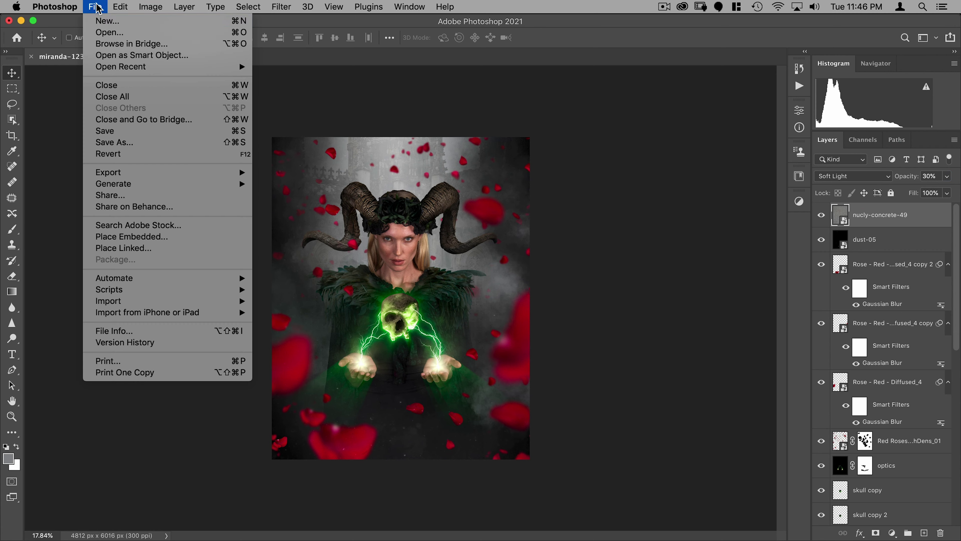
left_click(136, 237)
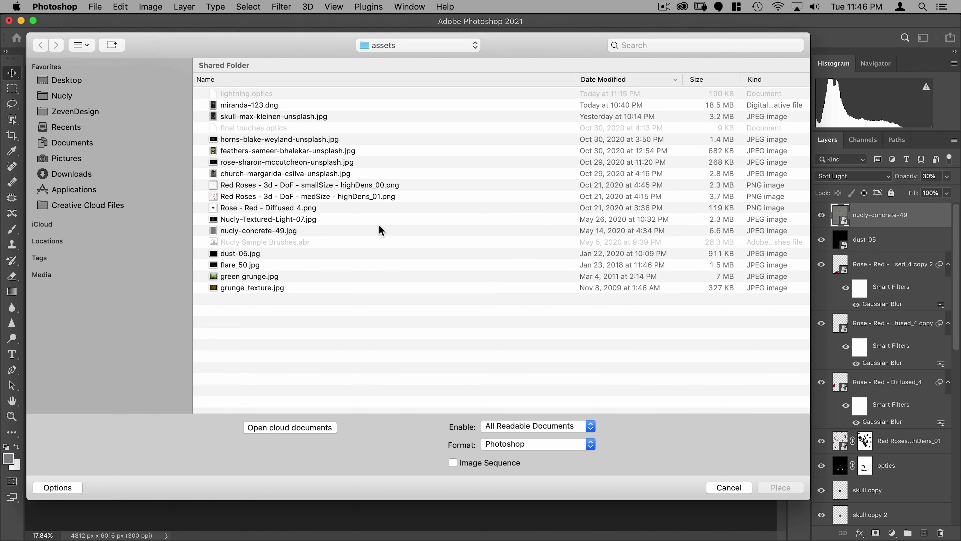
double_click(250, 276)
key("Return")
left_click(853, 176)
left_click(844, 345)
left_click_drag(911, 177, 868, 181)
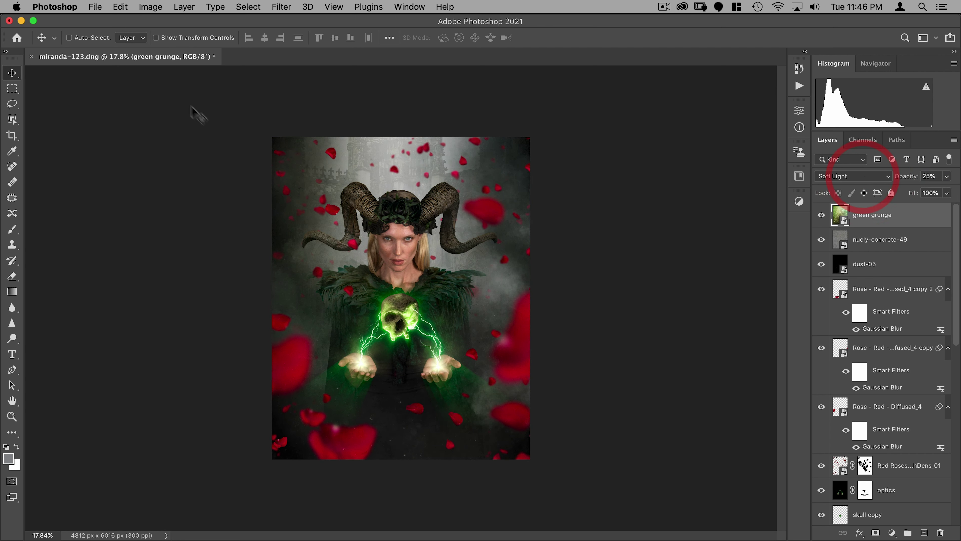
- Place the embedded image grunge_texture.jpg, enlarged over the whole canvas, and blend it in Soft Light at 50% opacity
left_click(95, 6)
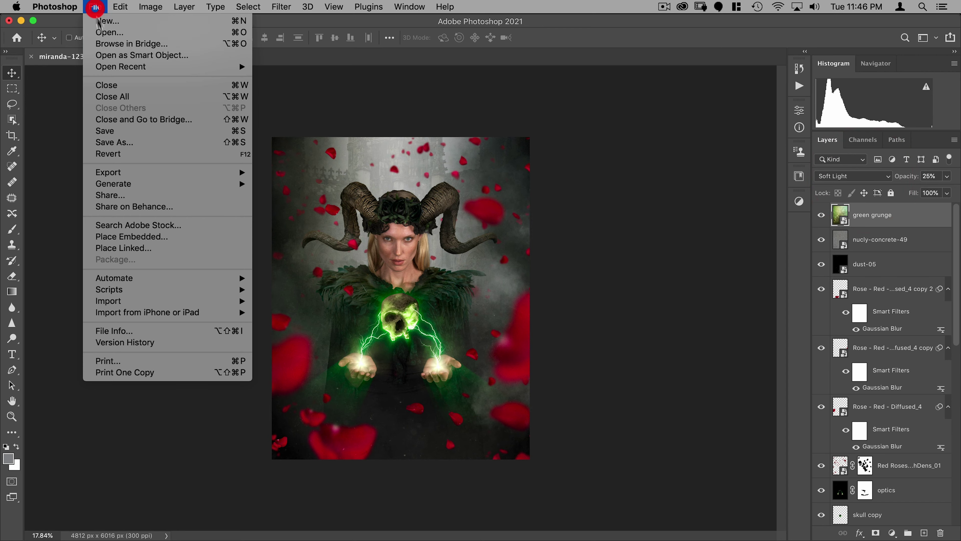
left_click(131, 234)
double_click(261, 287)
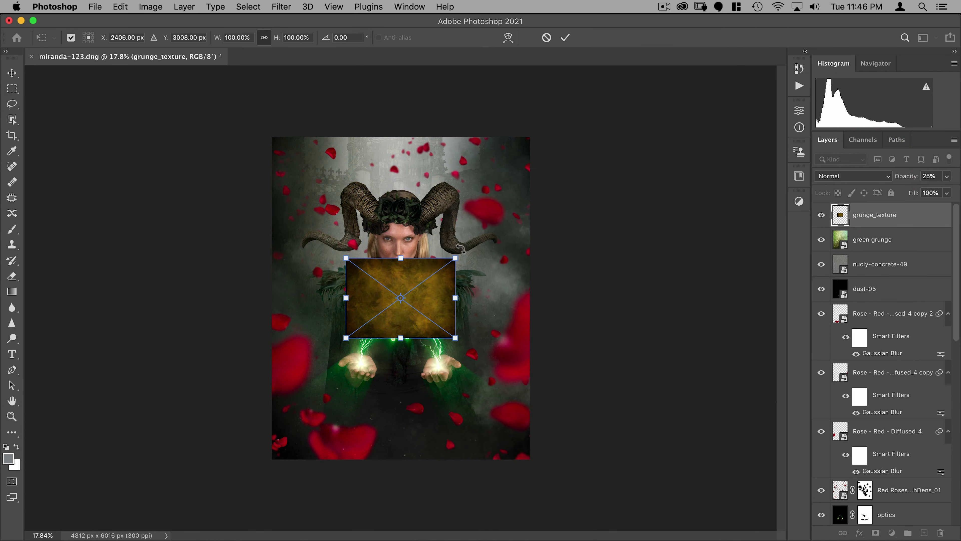
left_click_drag(456, 245, 461, 251)
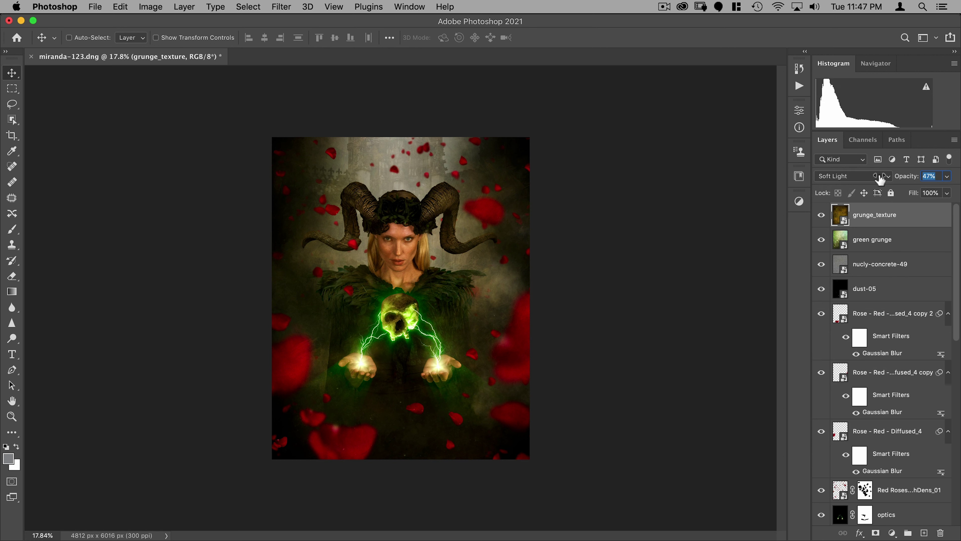
left_click_drag(905, 176, 883, 178)
left_click(881, 174)
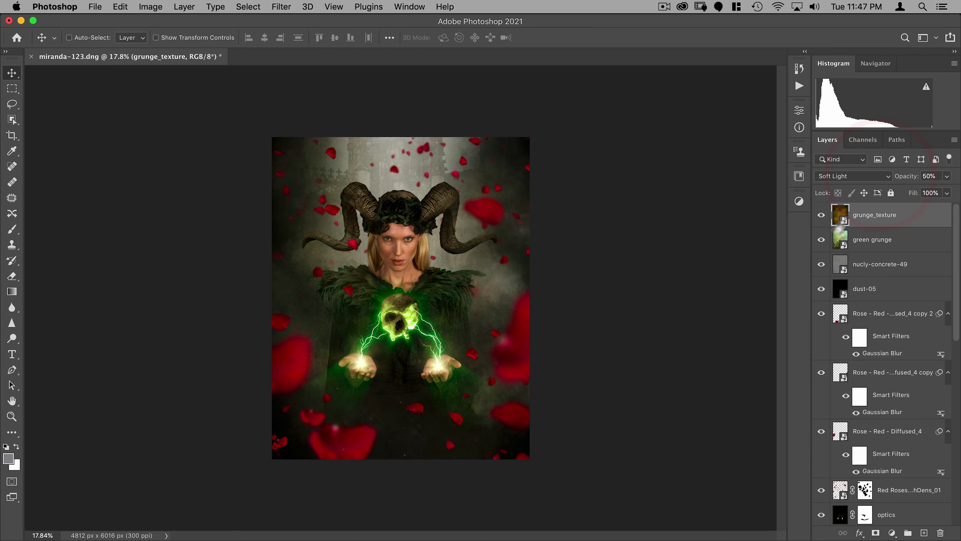
- Add a layer mask in the model's shape to grunge_texture and invert it so the texture affects only the background
left_click(876, 533)
left_click_drag(462, 304, 480, 306)
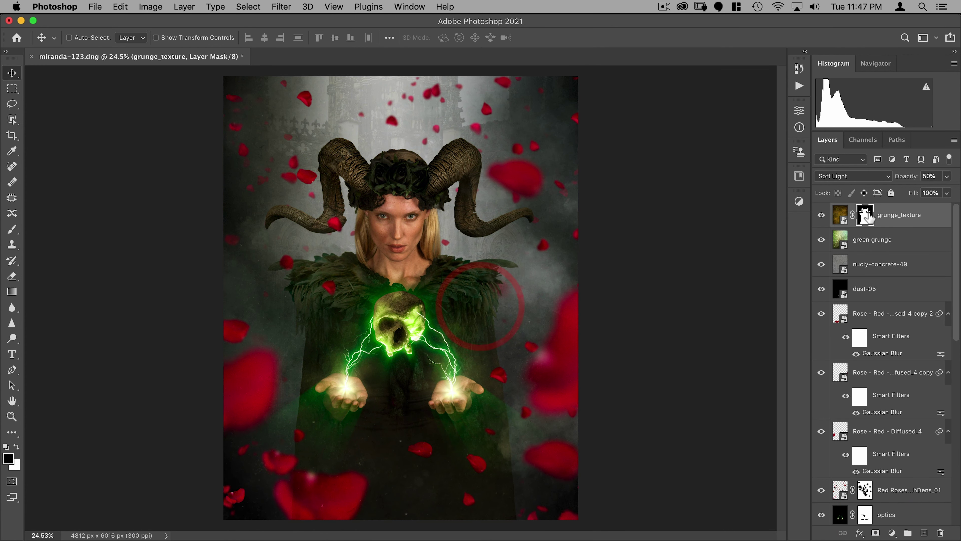
left_click(868, 213)
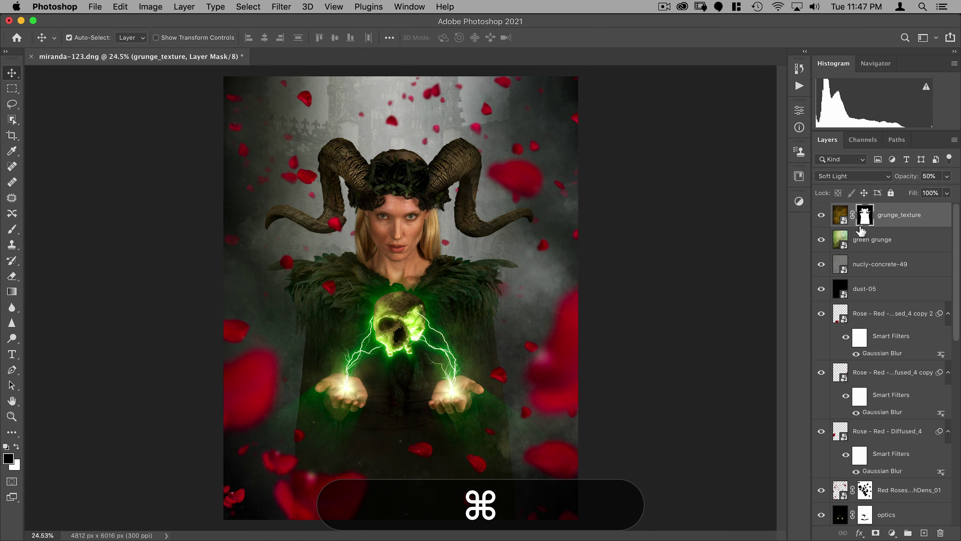
key("super+i")
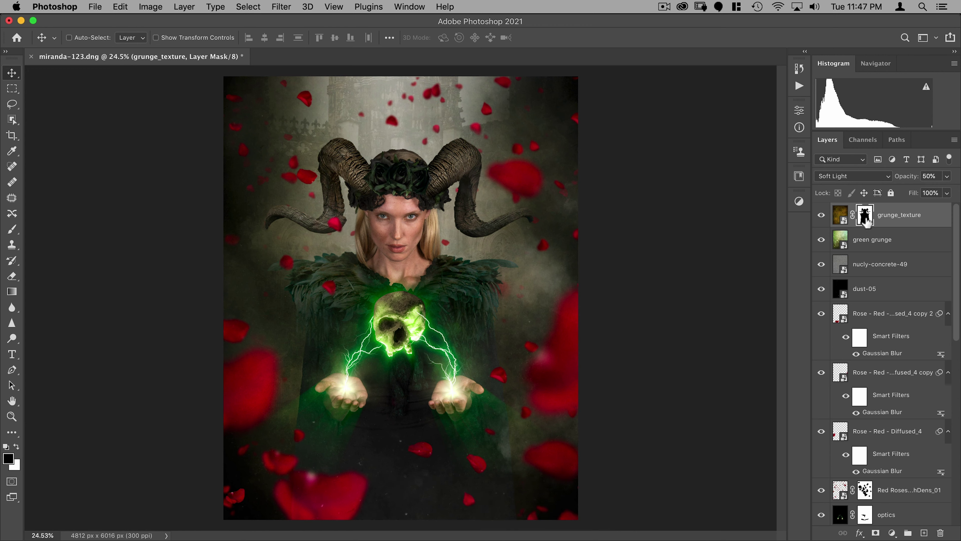
- Fade the lower part of the grunge_texture layer mask with a linear foreground-to-transparent white gradient so the texture returns over the lower body
left_click(865, 218)
key("g")
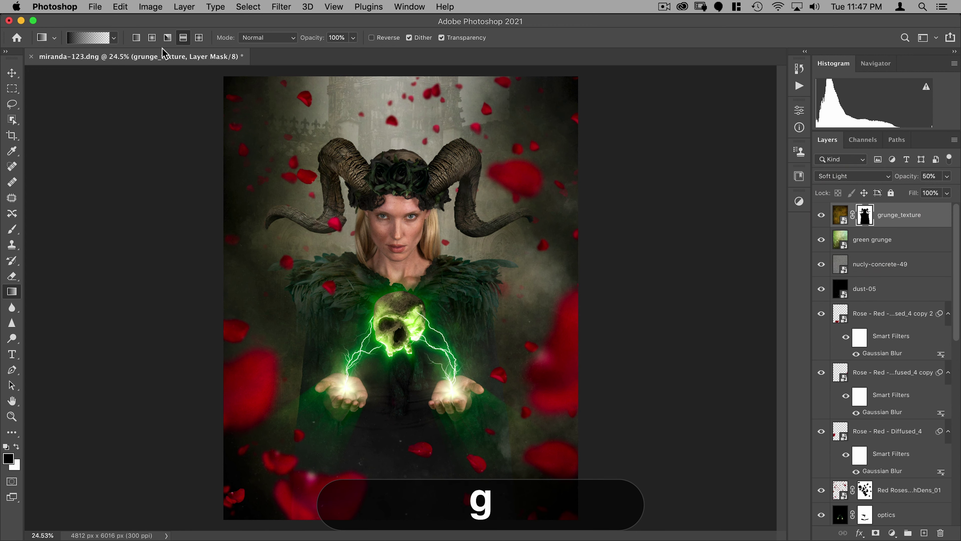
left_click(137, 39)
key("x")
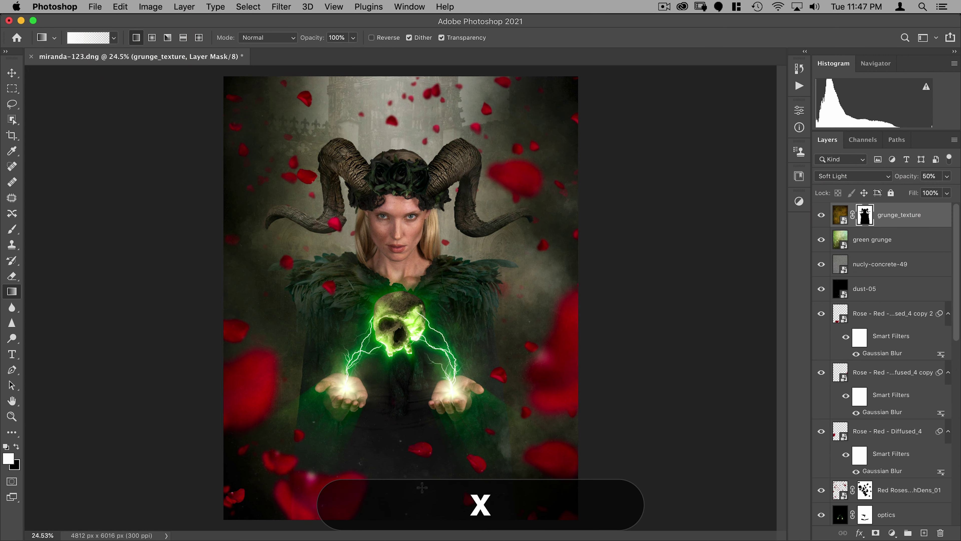
left_click_drag(396, 488, 415, 251)
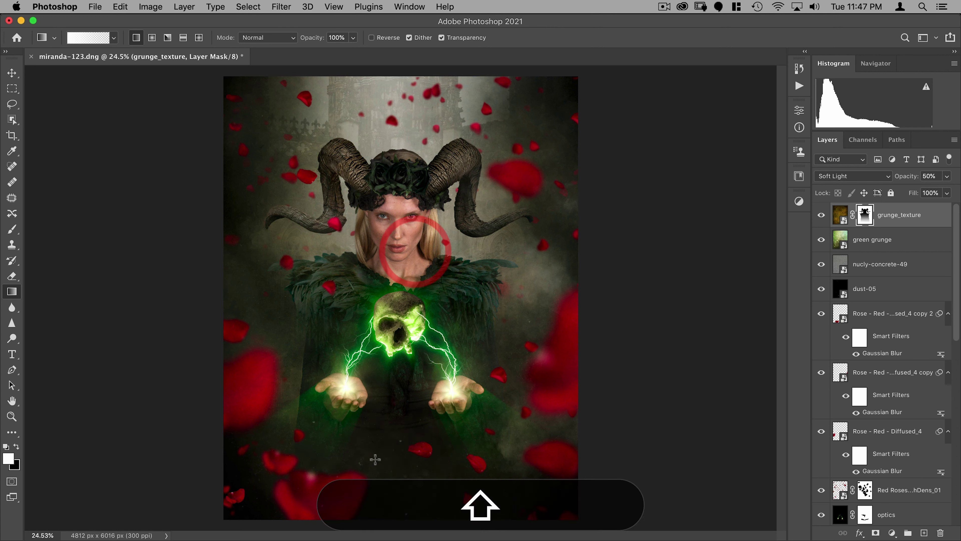
left_click_drag(375, 448, 375, 244)
- Add white gradients to the grunge_texture mask from both sides towards the head, and compare the image with the layer hidden and shown
left_click(209, 286)
left_click(359, 206)
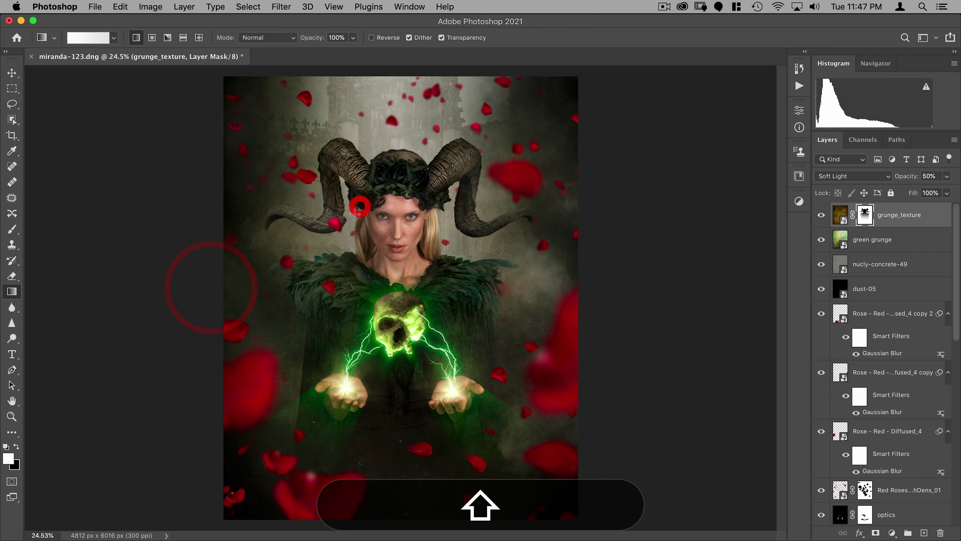
left_click(440, 238)
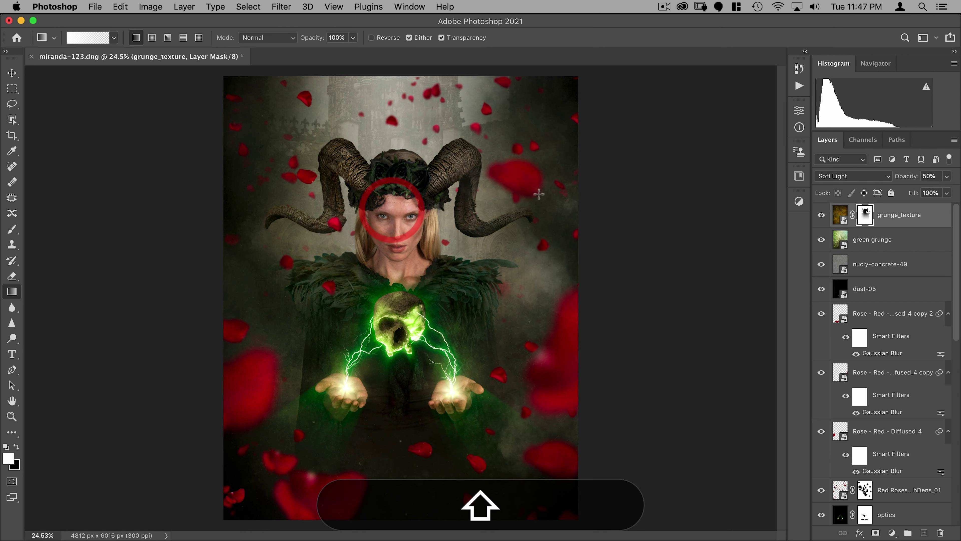
left_click_drag(536, 192, 425, 195)
left_click(394, 204)
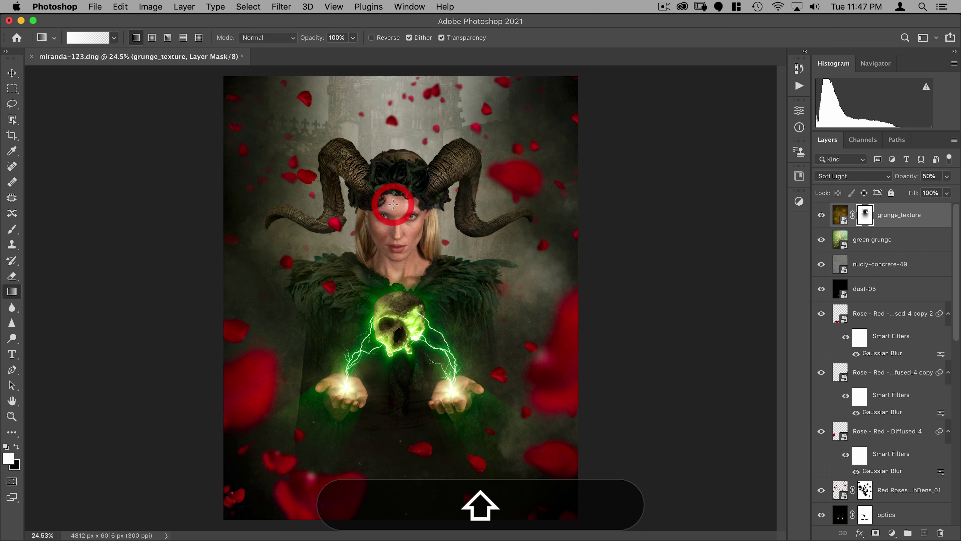
key("super+space")
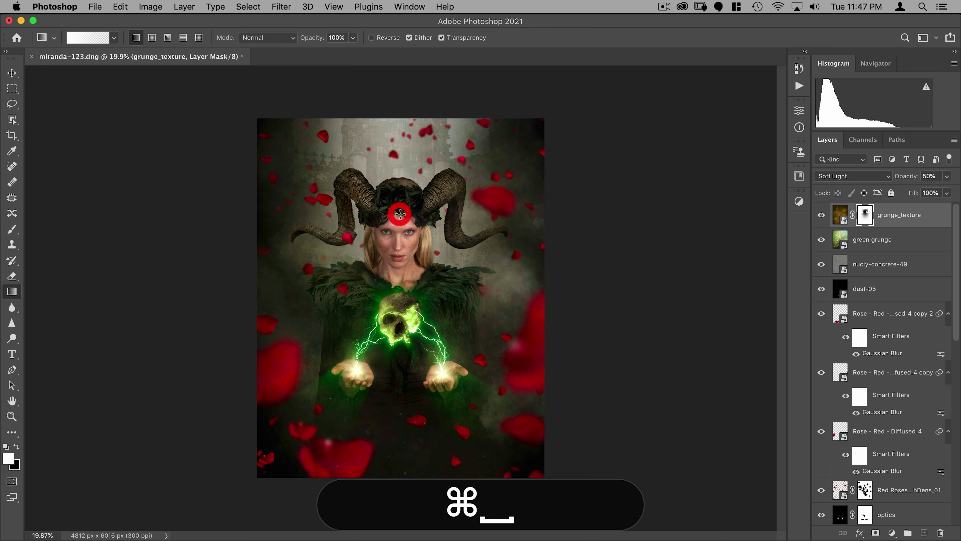
key("v")
left_click(822, 214)
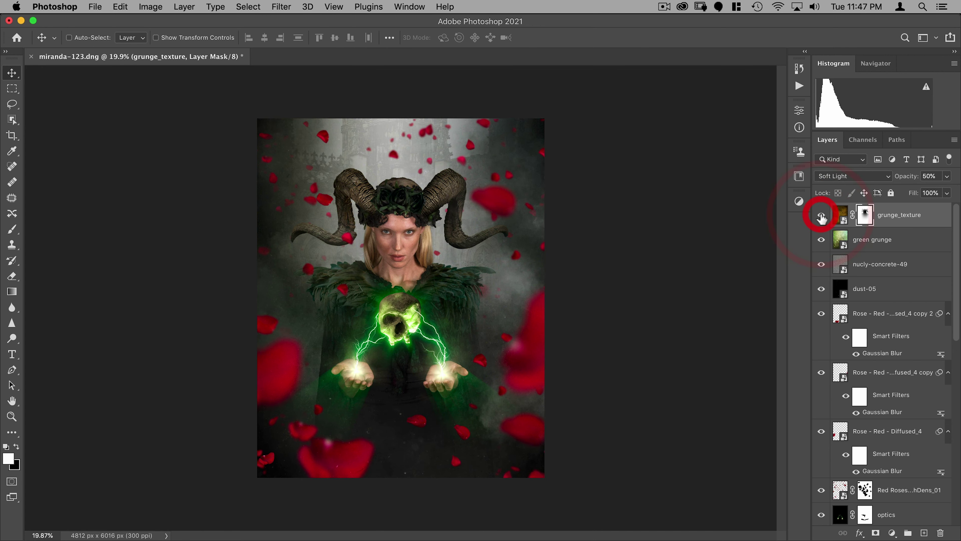
left_click(822, 215)
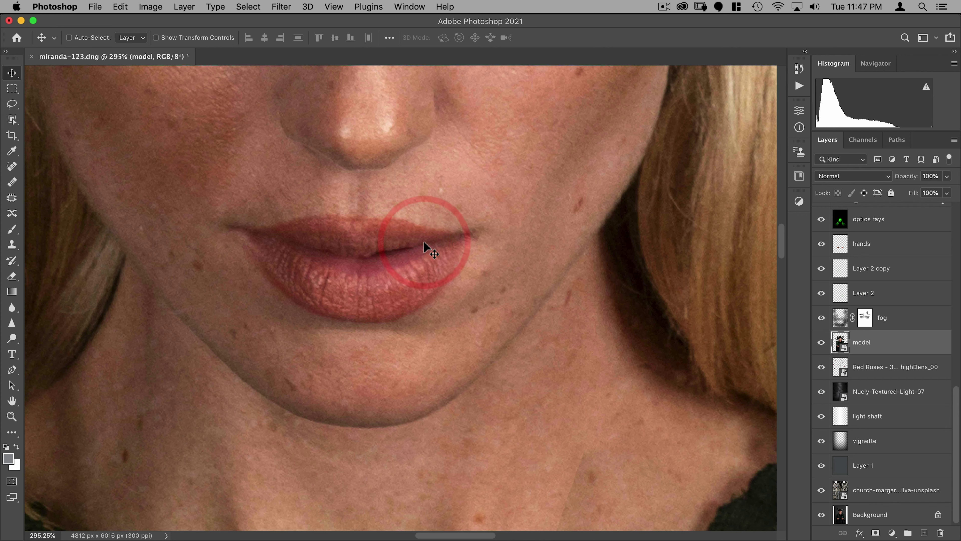
- Trace the upper edge of the model's lips from corner to corner with a Pen tool path
key("p")
key("super+space")
left_click_drag(275, 236, 296, 224)
left_click_drag(212, 220, 321, 206)
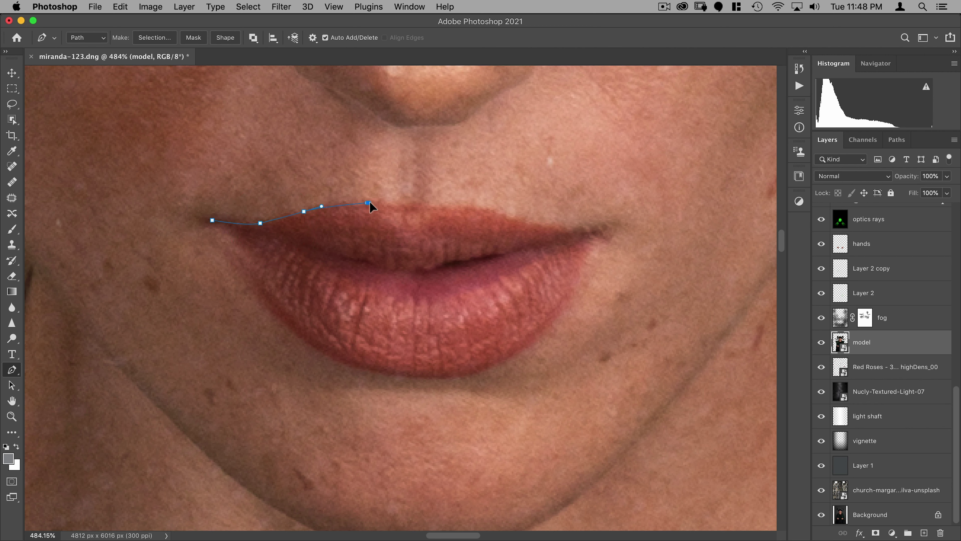
left_click_drag(418, 210, 462, 205)
left_click(459, 205)
left_click(535, 223)
left_click(579, 230)
left_click(611, 228)
- Continue the path around the lower lip and close it at the starting corner of the mouth
left_click(587, 253)
left_click_drag(533, 335, 508, 355)
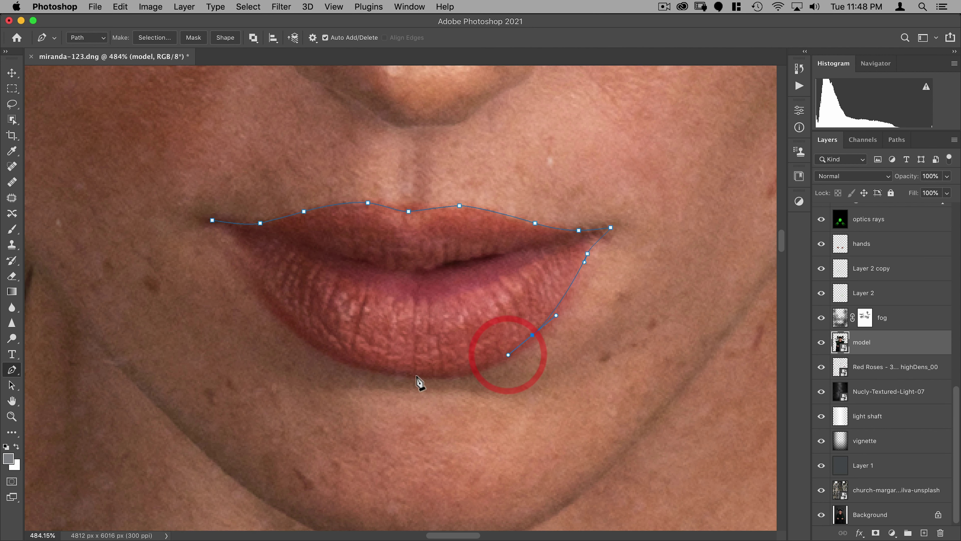
left_click_drag(411, 376, 332, 369)
left_click_drag(275, 306, 243, 265)
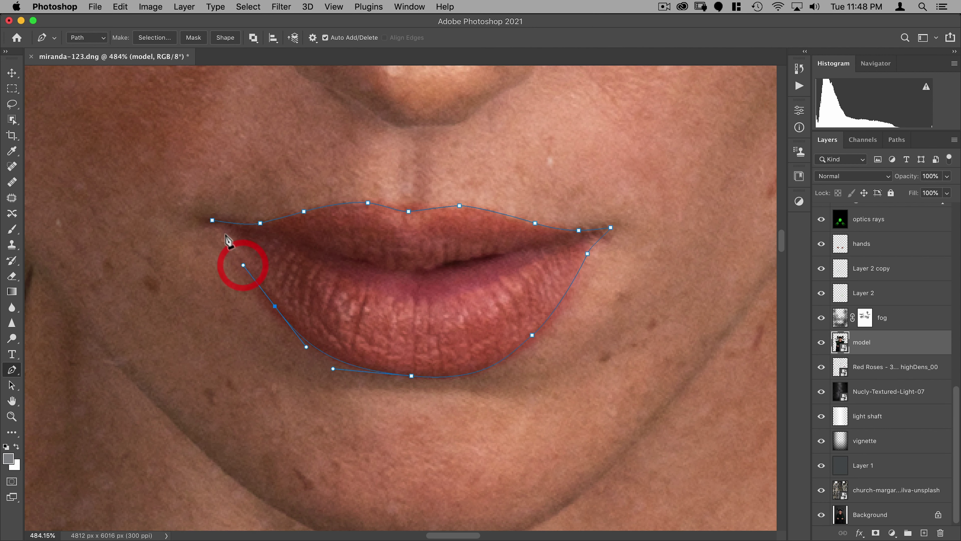
left_click(212, 220)
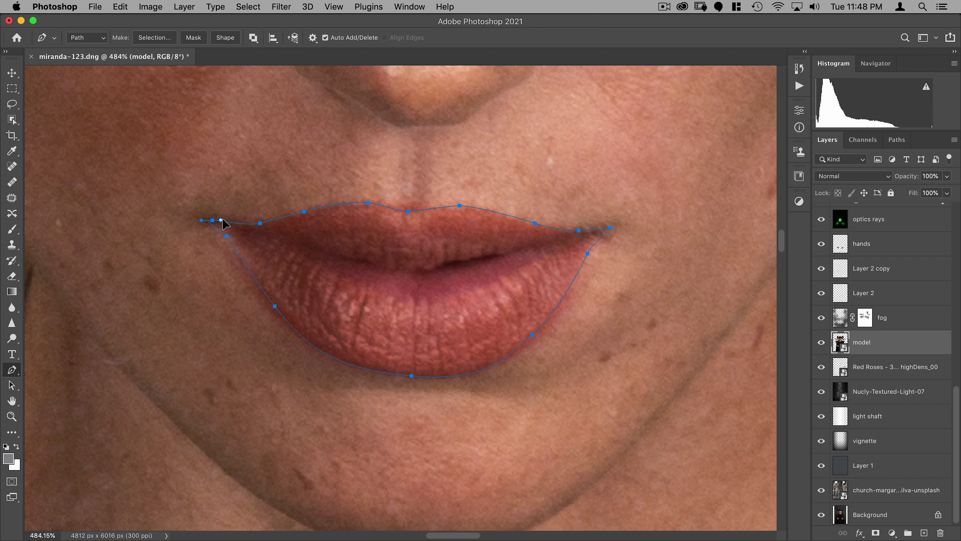
left_click(223, 220)
- Convert the lip path to a selection and add a Curves adjustment layer masked to the lips above the model layer
right_click(380, 208)
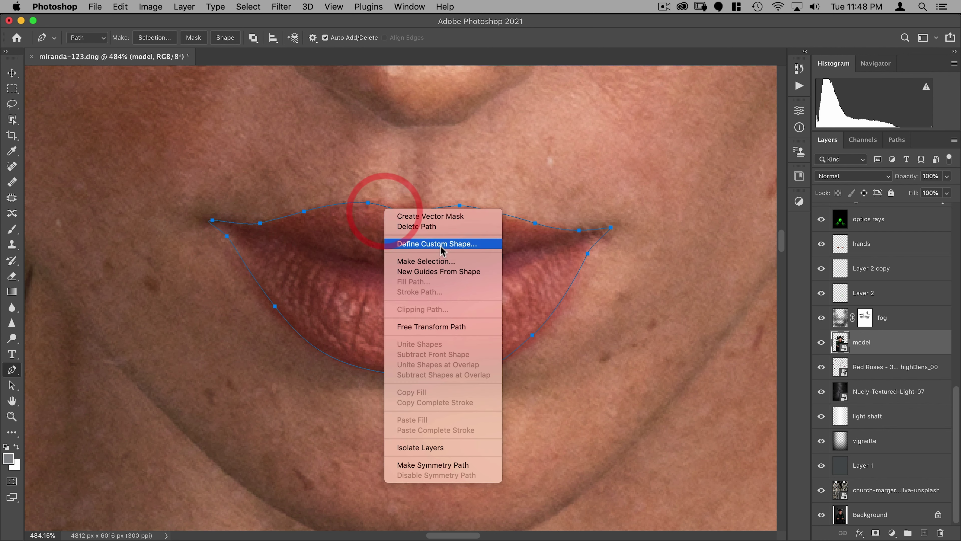
left_click(440, 261)
left_click(548, 222)
left_click(892, 533)
left_click(869, 354)
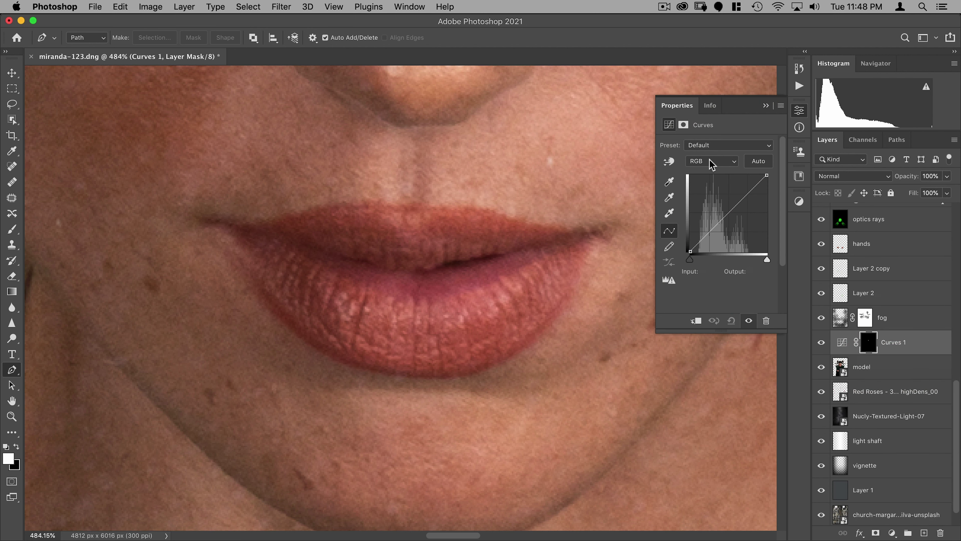
- Darken the lips by lowering the RGB curve to input 131, output 110, and the Green curve to input 120, output 102
left_click(729, 214)
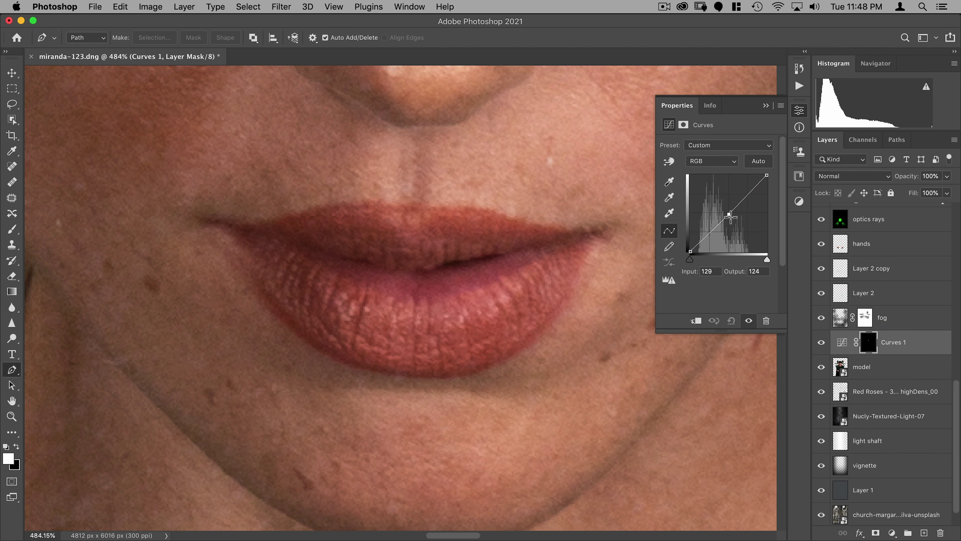
left_click_drag(730, 217, 726, 216)
left_click(709, 161)
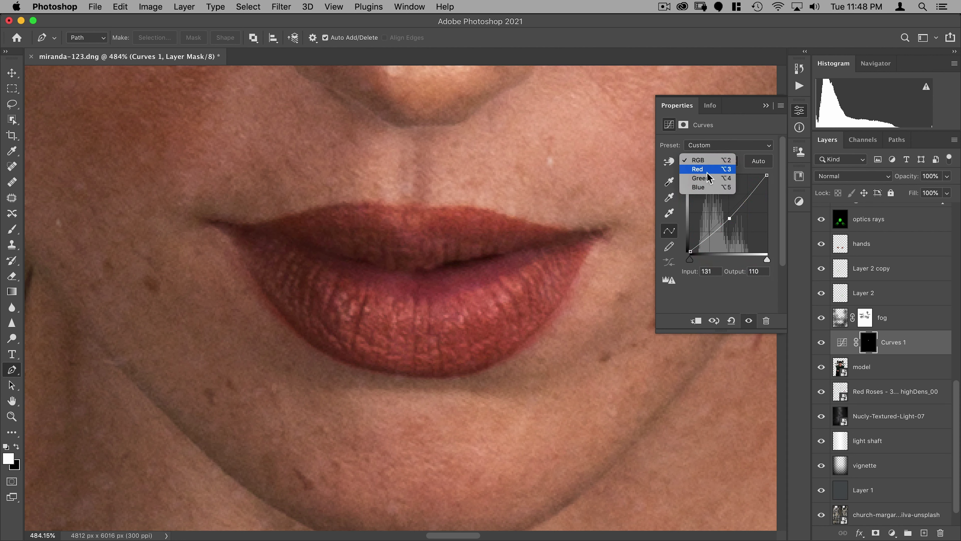
left_click(708, 178)
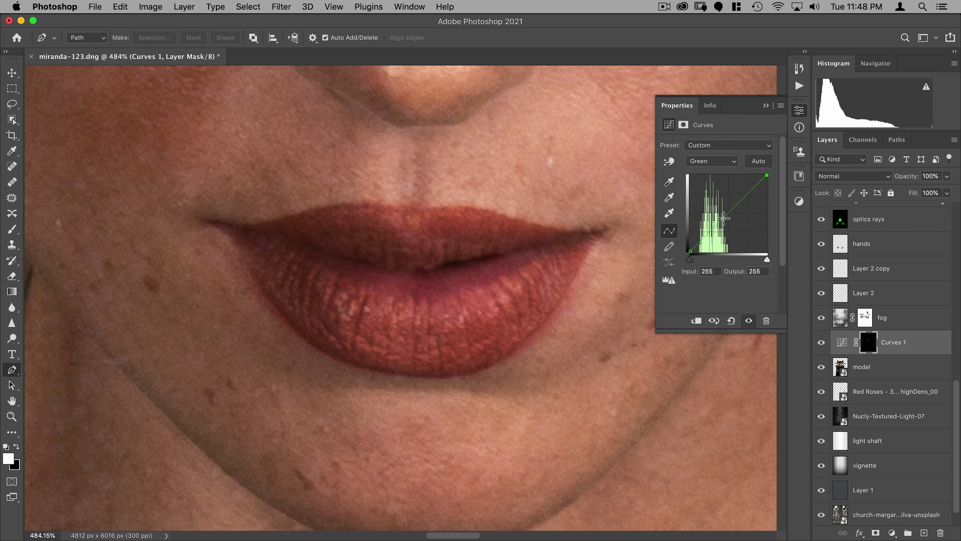
left_click(723, 217)
left_click_drag(724, 222, 727, 220)
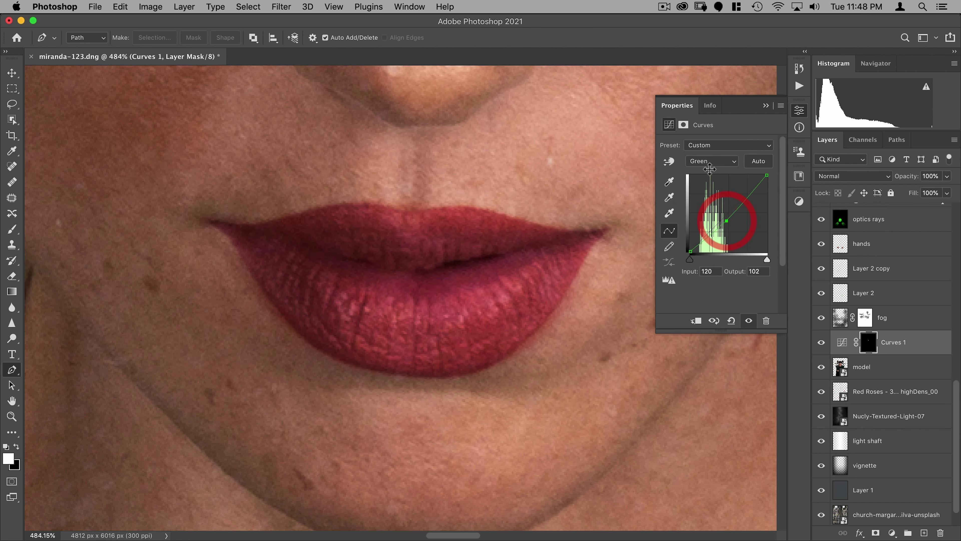
- Lower the Blue curve to input 118, output 96, and pull the Green curve's midtone point down slightly further for deeper red lips
left_click(712, 161)
left_click(708, 167)
left_click_drag(723, 217, 724, 223)
left_click(708, 161)
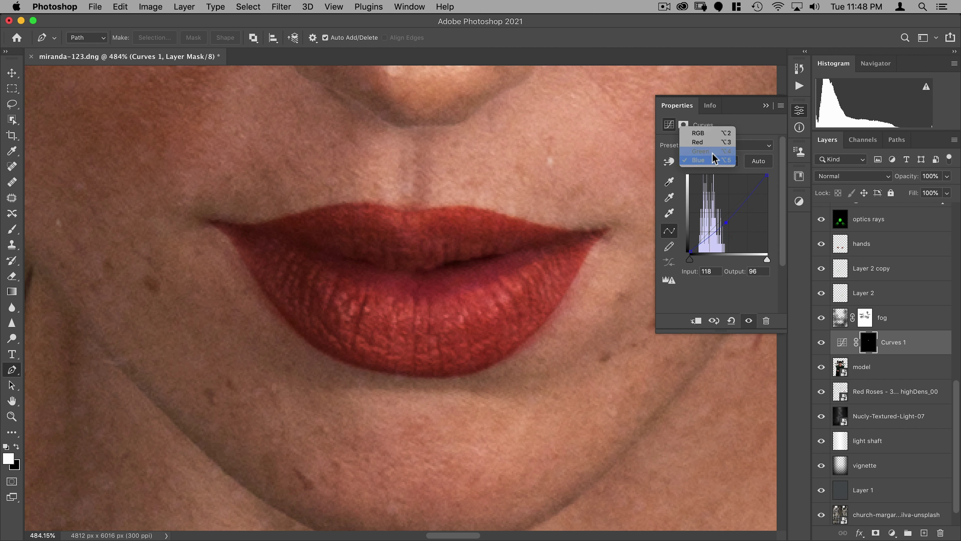
left_click(712, 151)
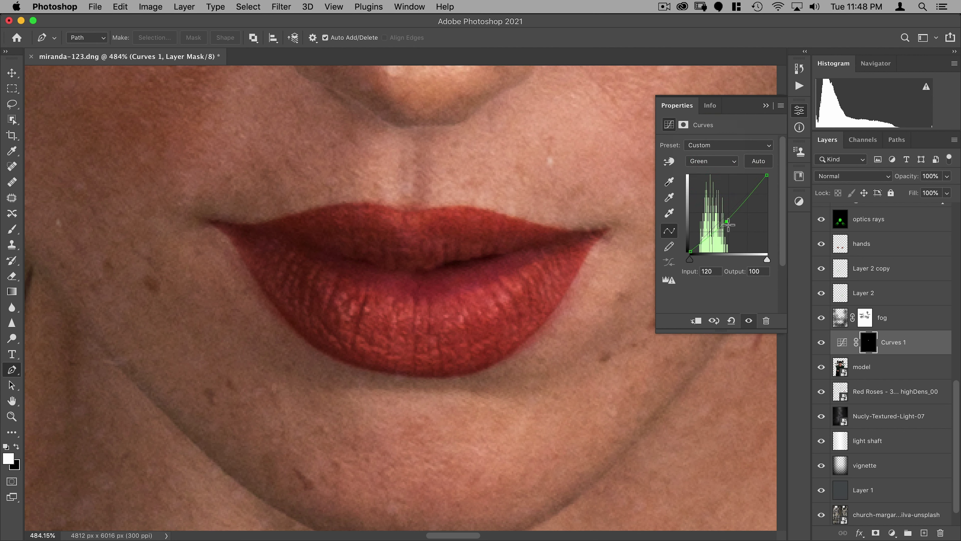
left_click_drag(726, 212, 729, 225)
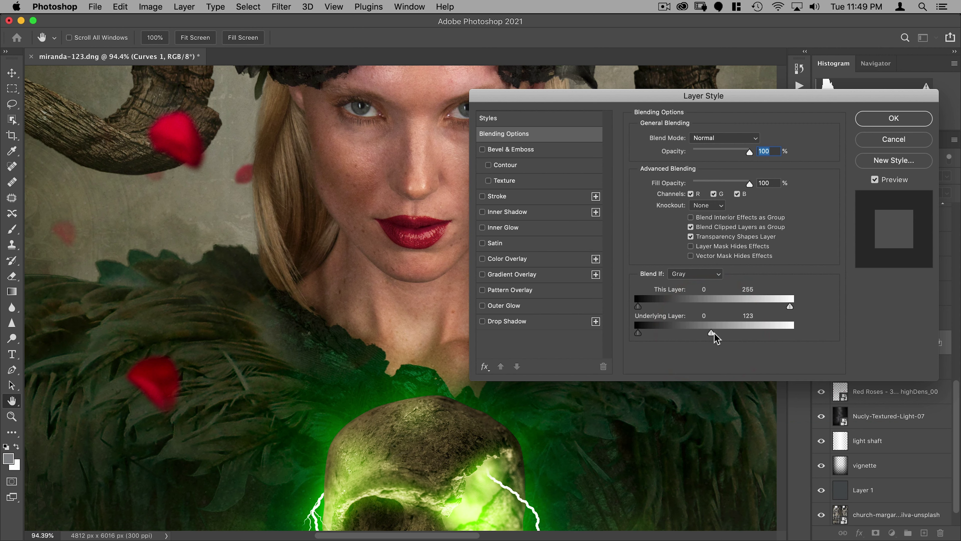
- Split the lip Curves layer's Underlying Layer highlight slider from 123 towards white in Blend If, and set the layer opacity to 87%
key("alt")
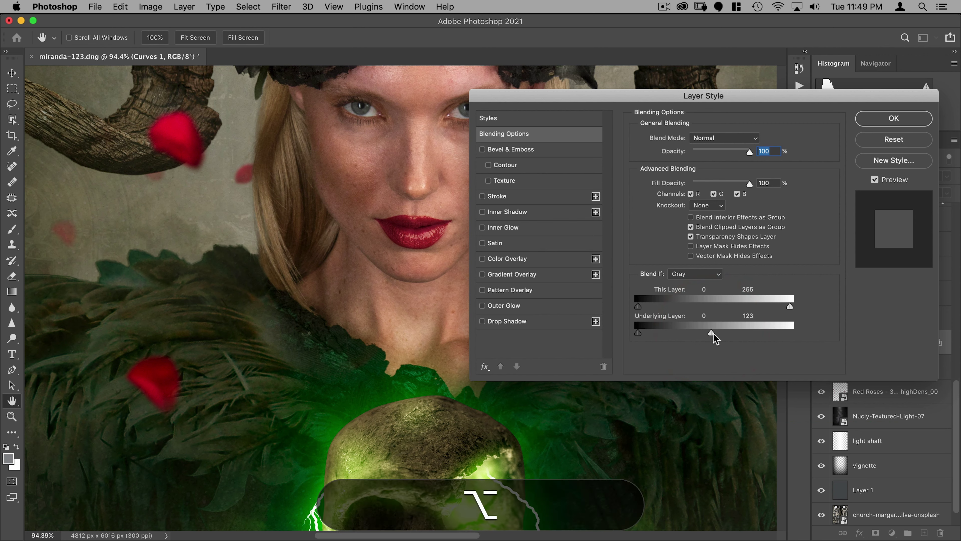
left_click_drag(711, 333, 792, 332)
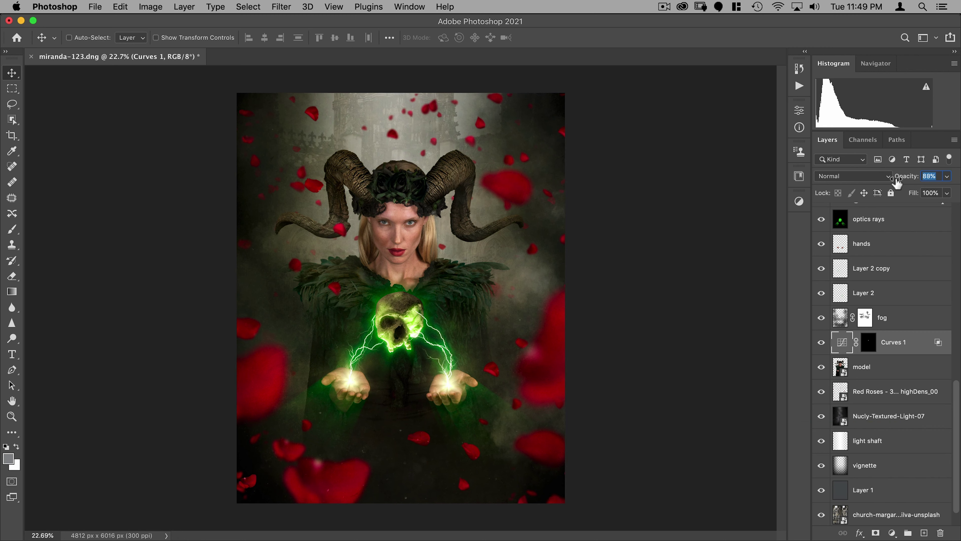
left_click_drag(898, 178, 897, 182)
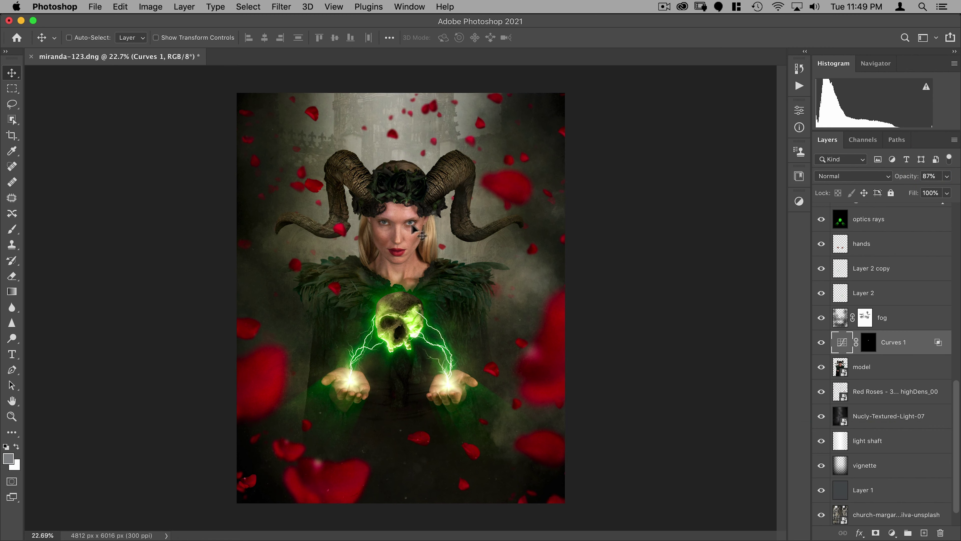
- Copy the left lightning bolt from the optics layer onto its own layer
left_click_drag(394, 223, 451, 210)
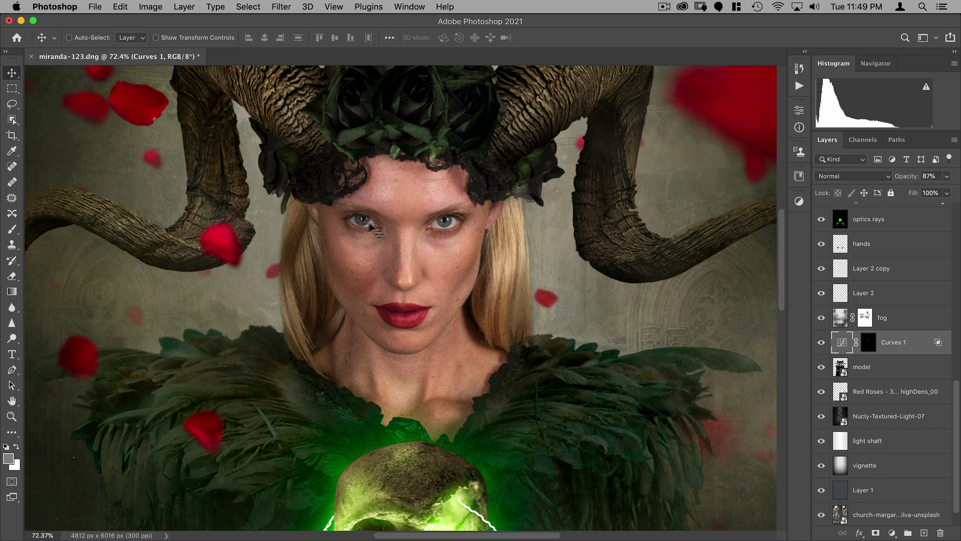
left_click_drag(440, 288, 454, 169)
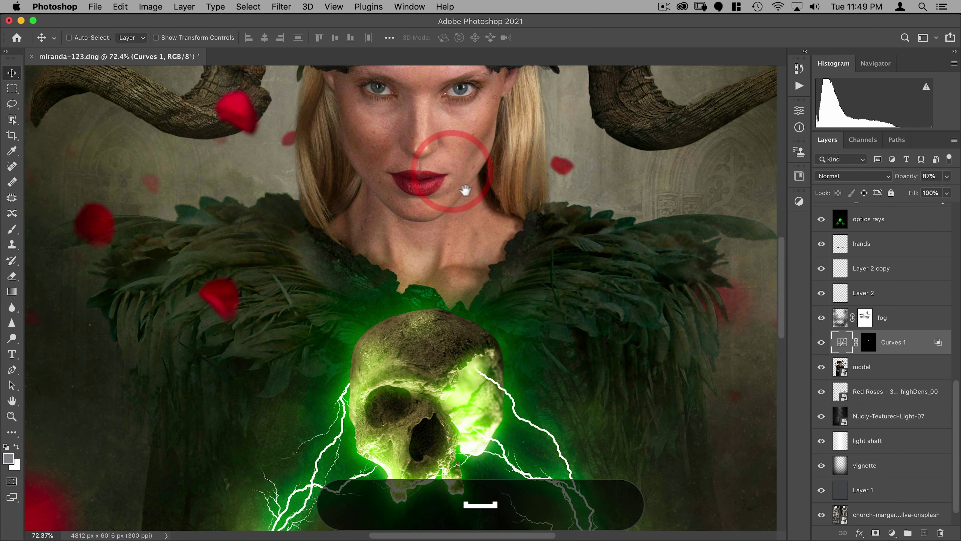
scroll(427, 384, "down", 3)
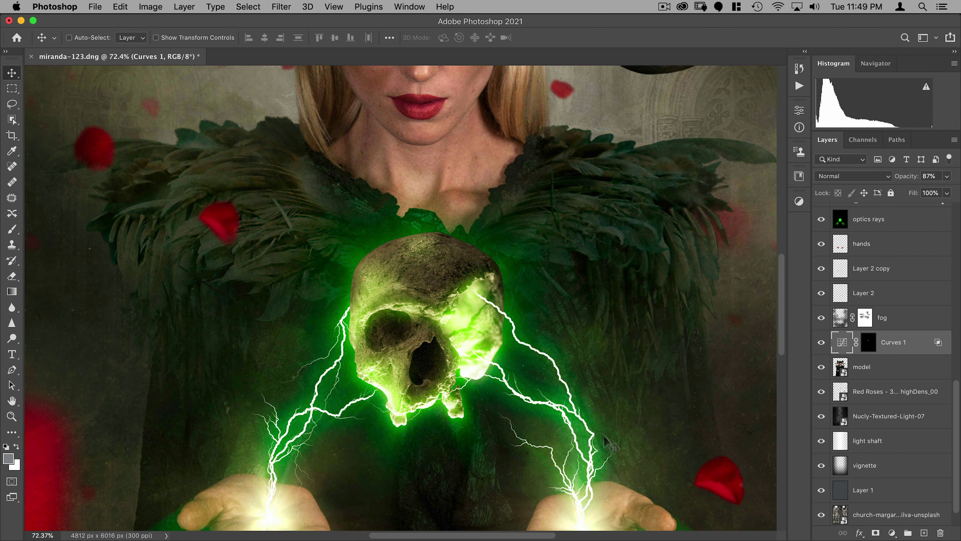
scroll(435, 285, "up", 3)
scroll(435, 285, "up", 2)
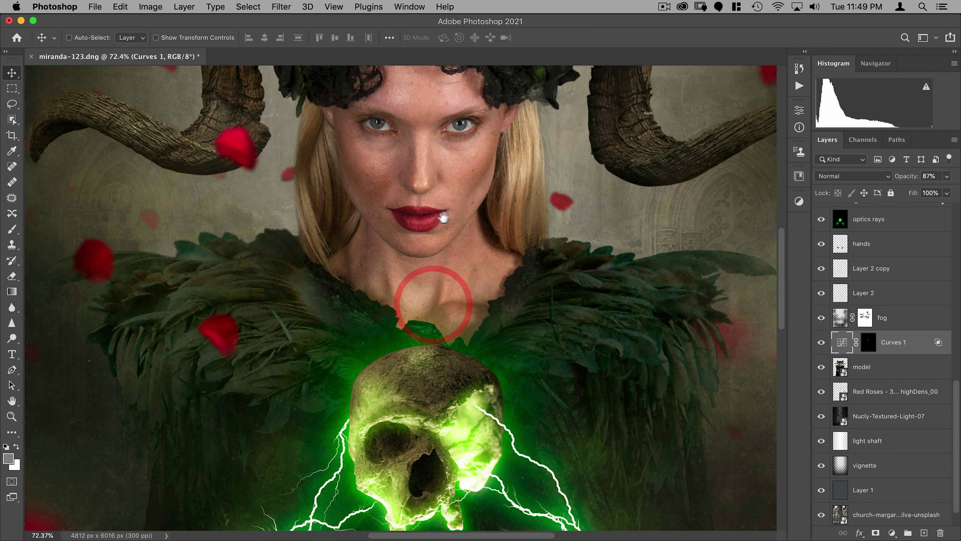
scroll(421, 300, "up", 1)
scroll(891, 306, "up", 10)
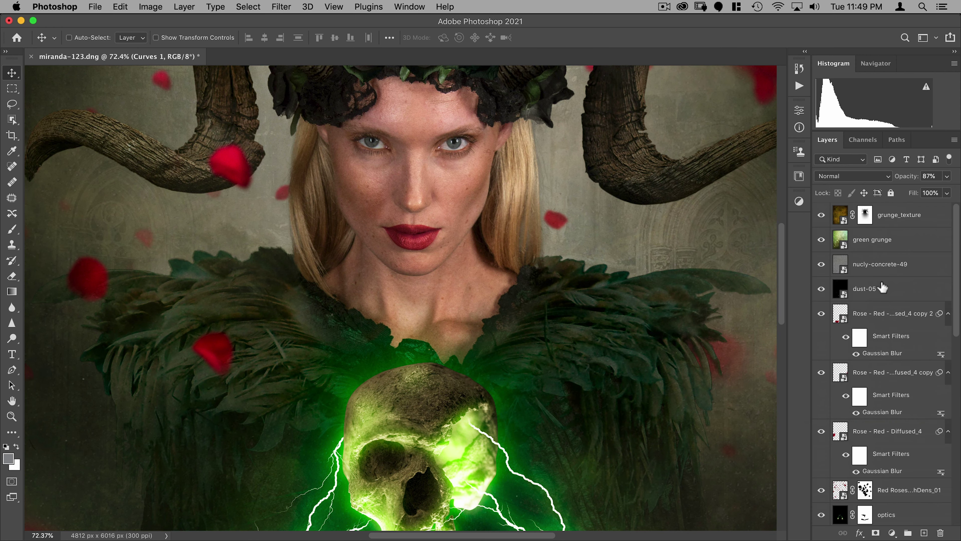
scroll(876, 301, "down", 3)
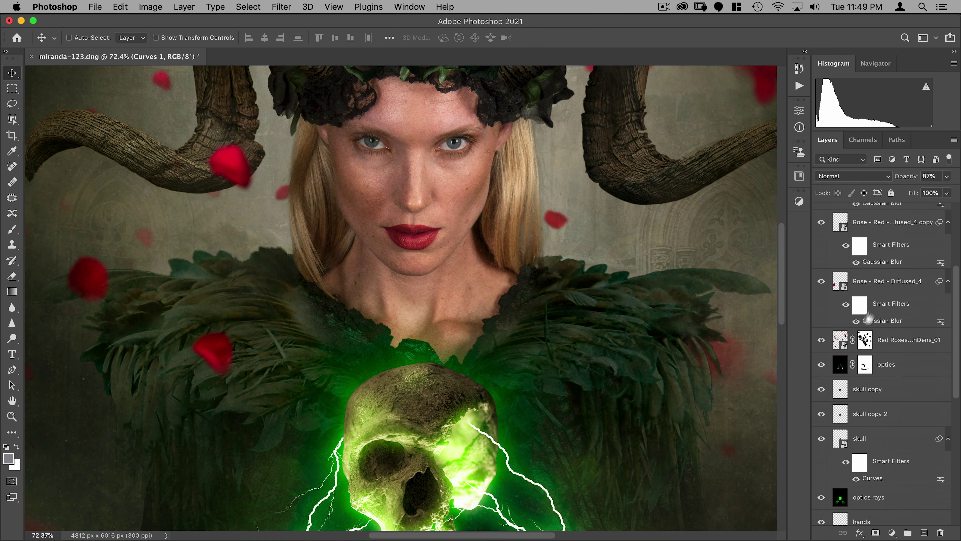
left_click(844, 367)
key("super+j")
- Free-transform the copied lightning bolt and scale it down to 14.06% on the model's face
key("super+t")
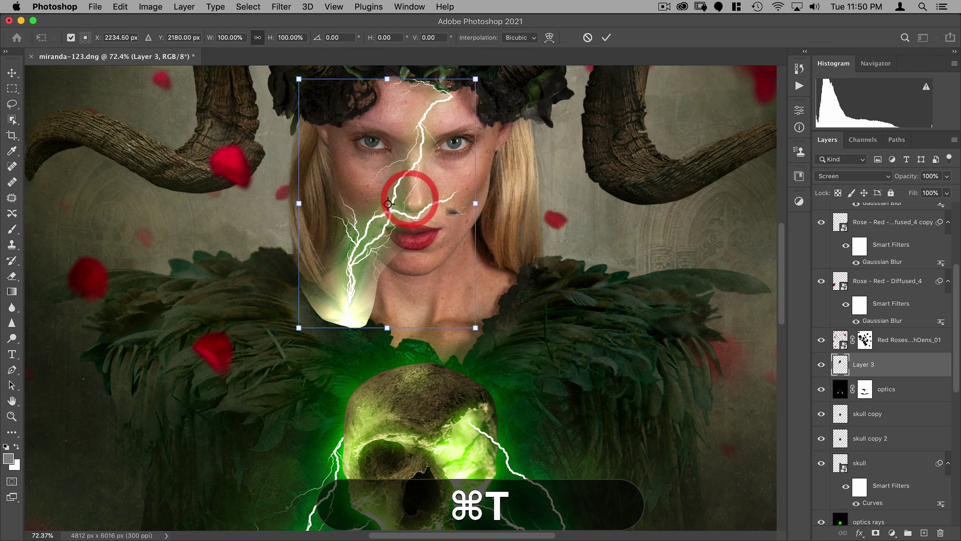
left_click_drag(475, 79, 409, 185)
left_click_drag(376, 157, 436, 125)
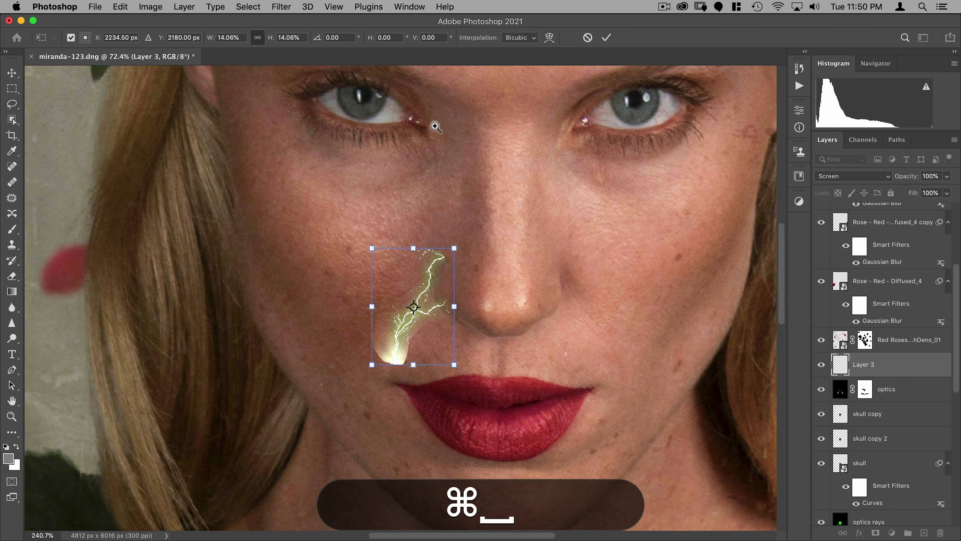
left_click_drag(385, 200, 412, 301)
- Scale the bolt to 3.98%, rotate it to -93.80°, place it over the iris of the eye on the image's left, and warp it to the iris curve
left_click_drag(444, 373, 493, 178)
key("space")
left_click_drag(451, 248, 452, 215)
left_click_drag(532, 109, 518, 122)
key("space")
left_click_drag(462, 183, 407, 224)
left_click_drag(459, 207, 431, 242)
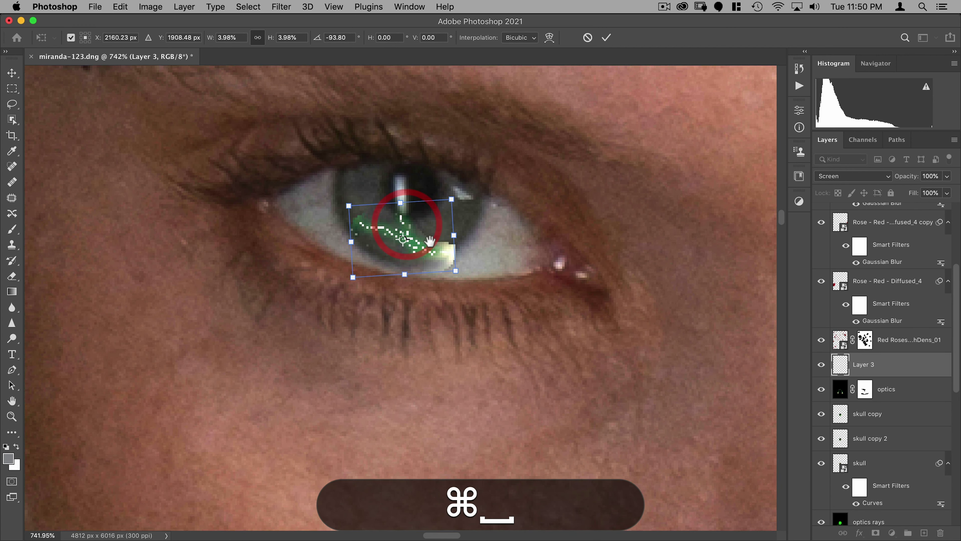
left_click(549, 38)
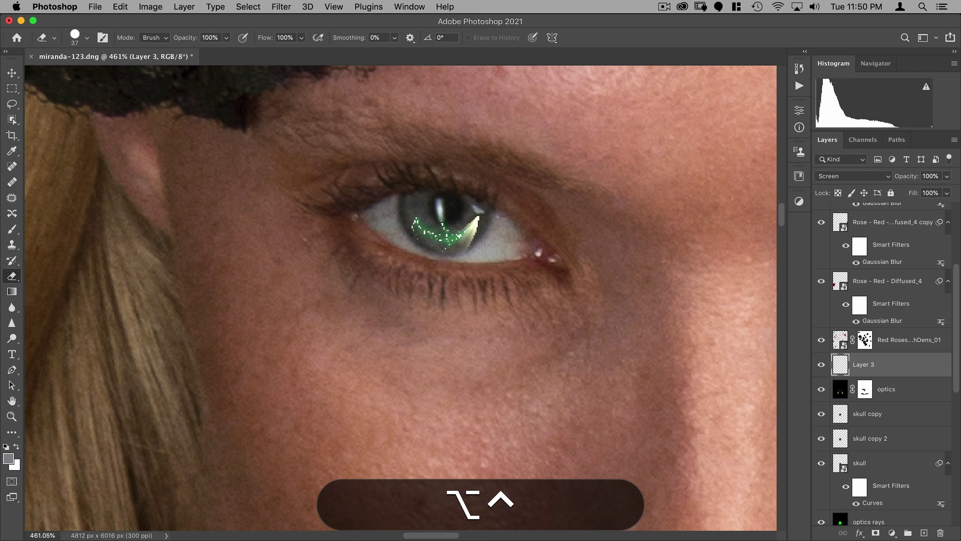
- Erase the bolt's bright spill outside the iris on its layer and rename the layer eye reflection
left_click_drag(499, 243, 499, 139)
mouse_move(470, 242)
left_mouse_down()
mouse_move(473, 227)
mouse_move(458, 268)
mouse_move(488, 266)
left_mouse_up()
key("v")
double_click(864, 365)
type("eye refle")
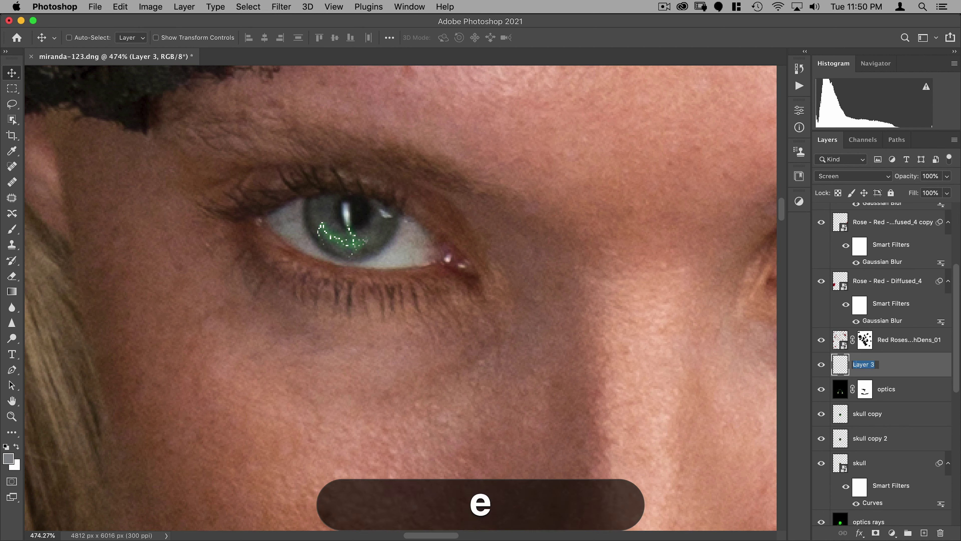
type("ction")
key("Return")
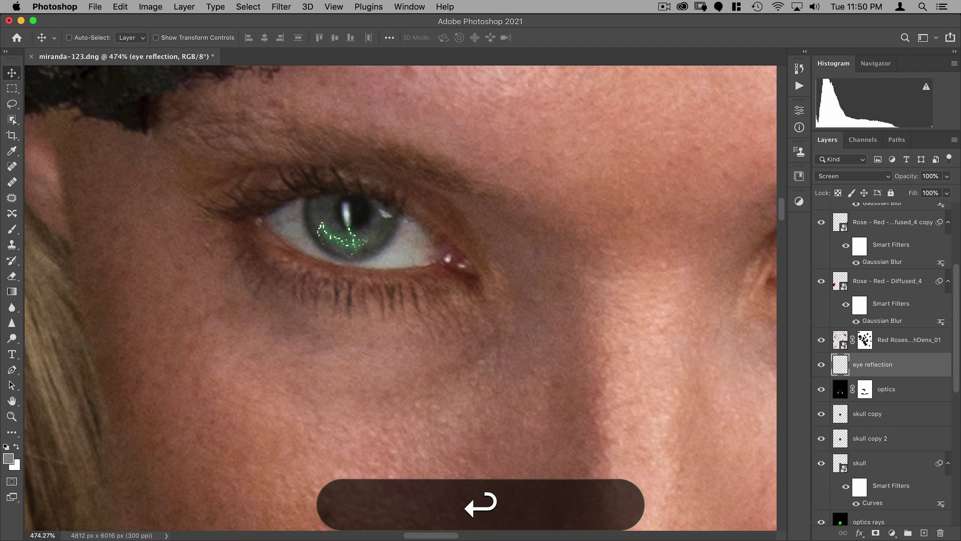
- Add a new layer above eye reflection and set the foreground colour to bright green, 00d50a
left_click(924, 533)
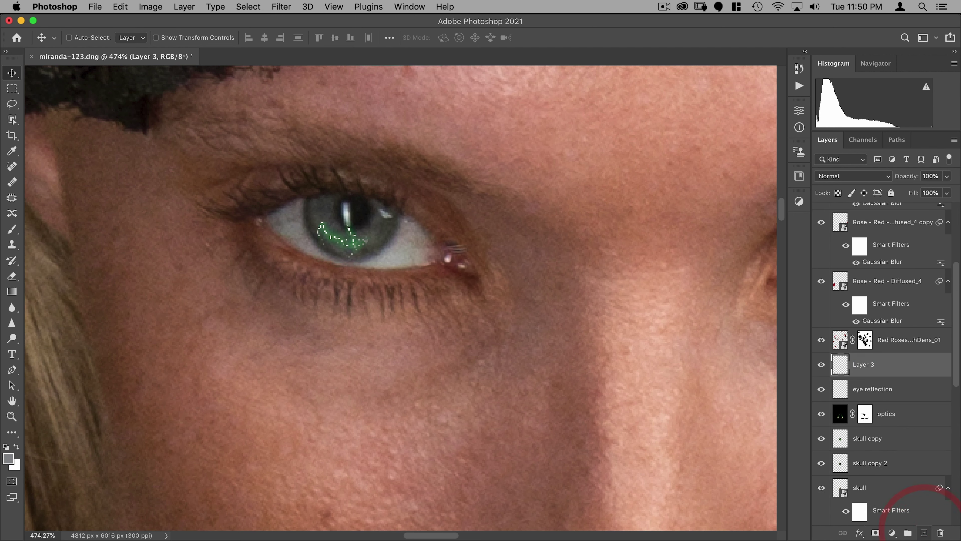
key("b")
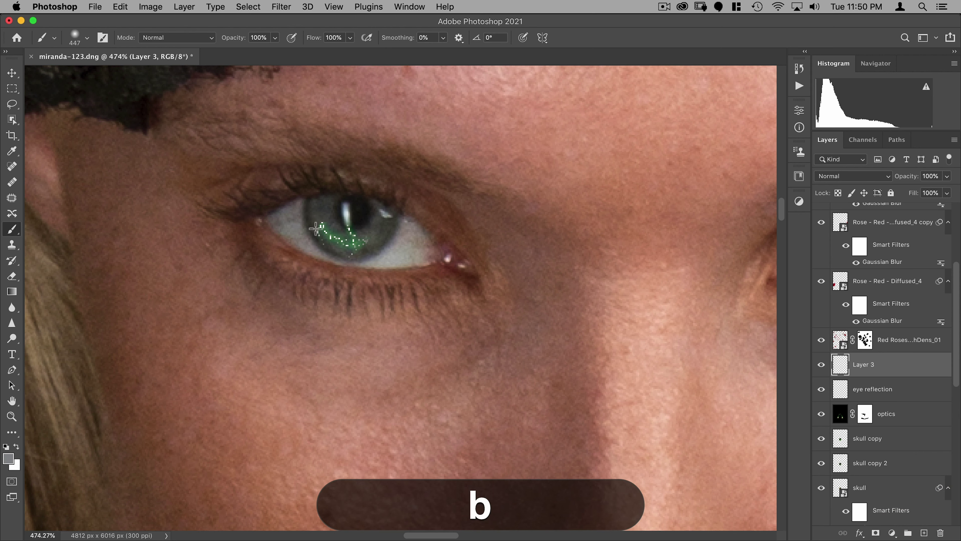
left_click(8, 459)
left_click(493, 296)
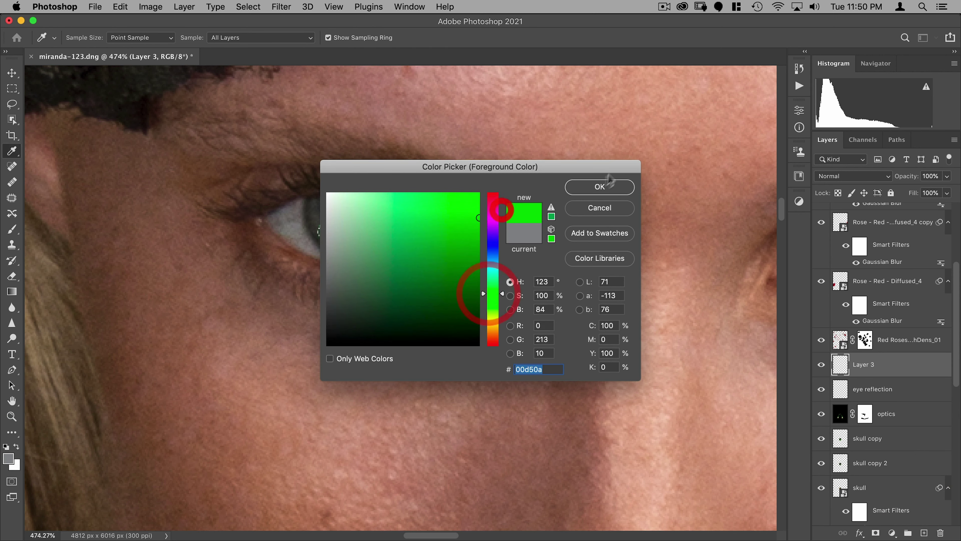
left_click(600, 187)
- Choose the Soft Round Pressure Opacity and Flow brush and reduce its size to 20 px
right_click(375, 238)
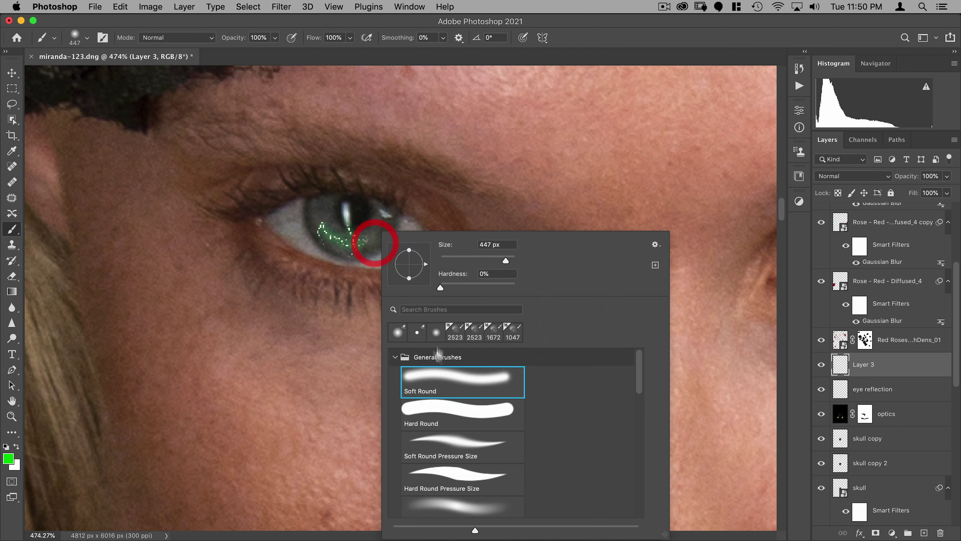
left_click(434, 507)
scroll(440, 401, "down", 2)
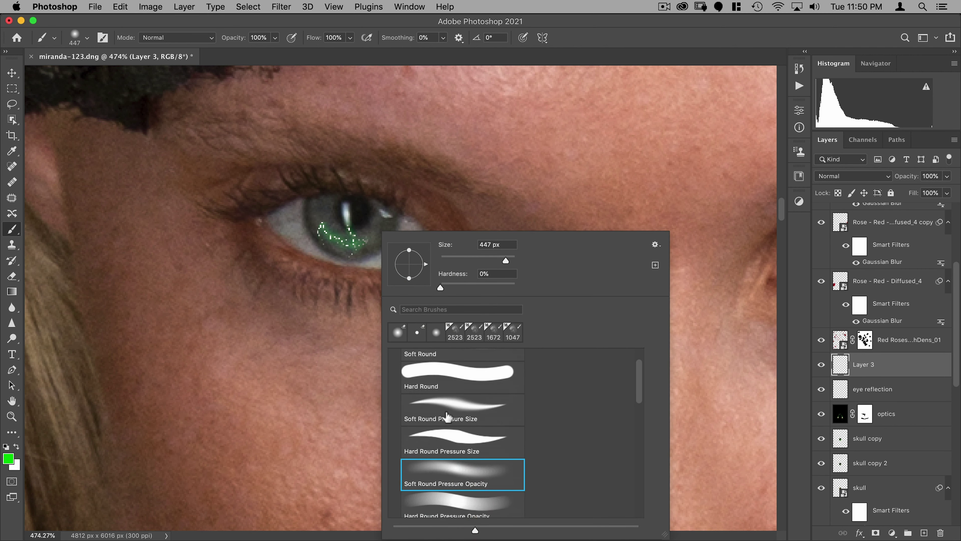
left_click(437, 504)
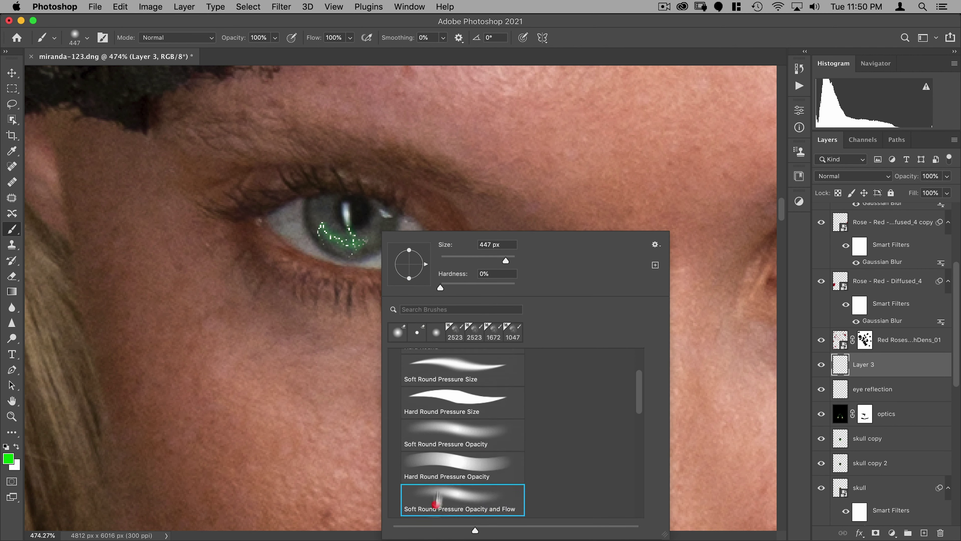
left_click(450, 258)
- Set the brush flow to 28%, paint both irises green around the pupils, and set the layer's blend mode to Overlay
mouse_move(319, 216)
left_mouse_down()
mouse_move(353, 246)
mouse_move(382, 218)
left_mouse_up()
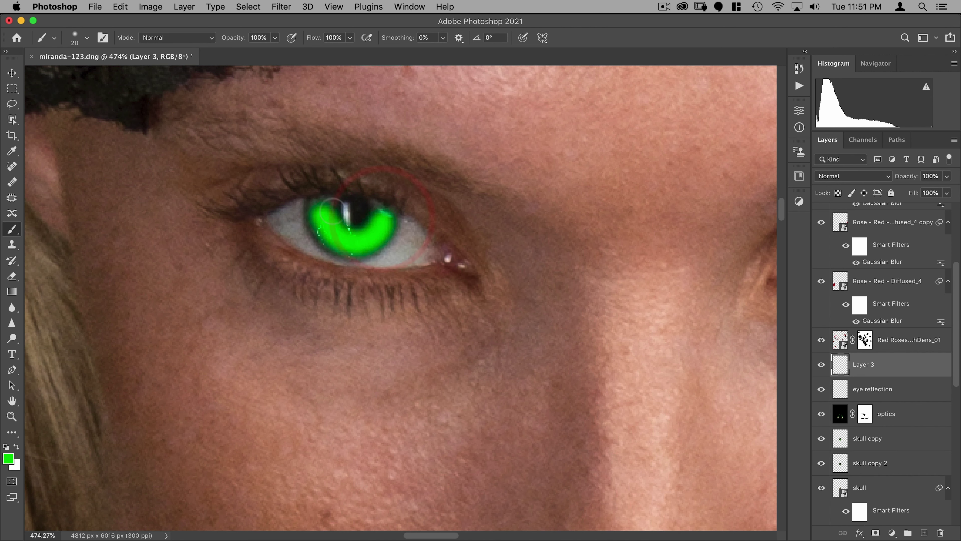
key("super+z")
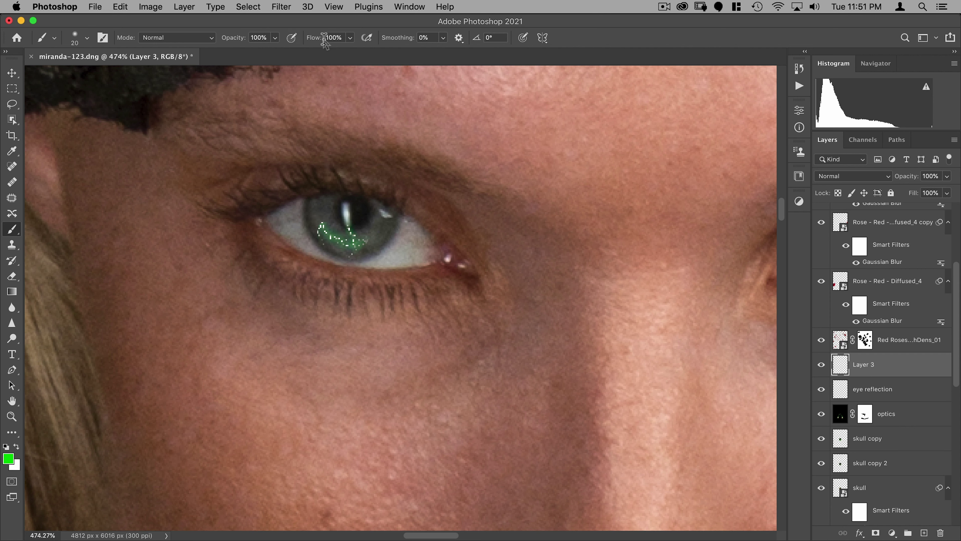
left_click_drag(316, 38, 275, 39)
mouse_move(316, 208)
left_mouse_down()
mouse_move(354, 249)
mouse_move(382, 222)
mouse_move(352, 248)
mouse_move(322, 231)
mouse_move(324, 208)
left_mouse_up()
scroll(324, 208, "right", 10)
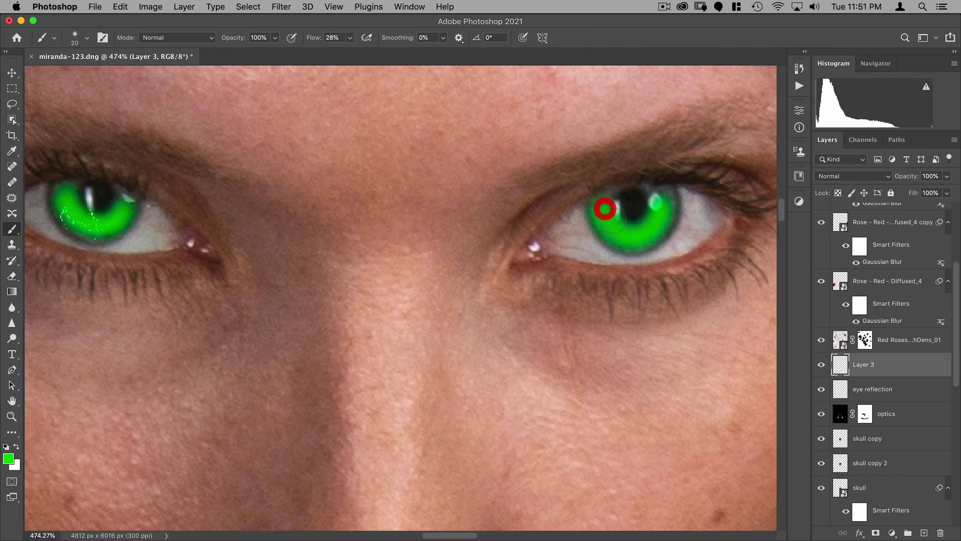
left_click_drag(607, 208, 622, 205)
left_click(661, 215)
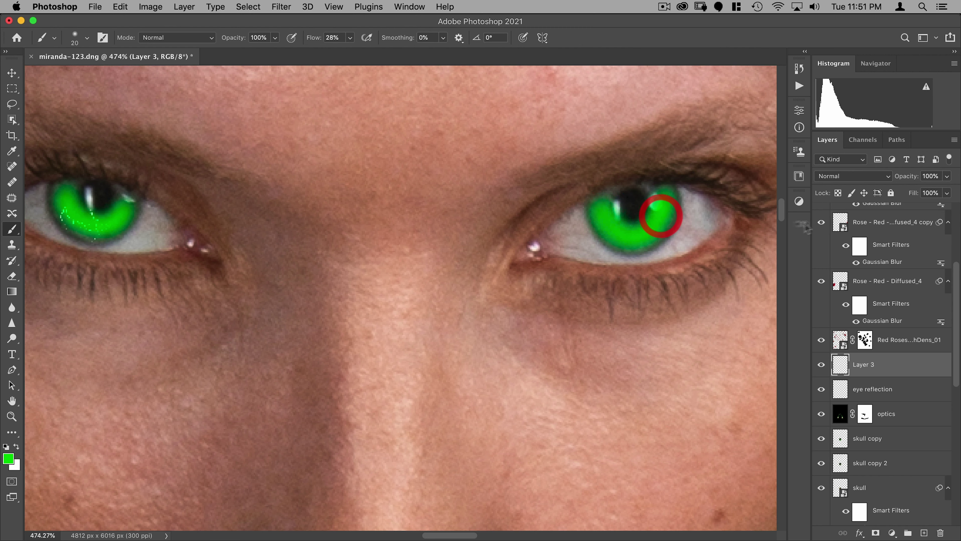
left_click(845, 175)
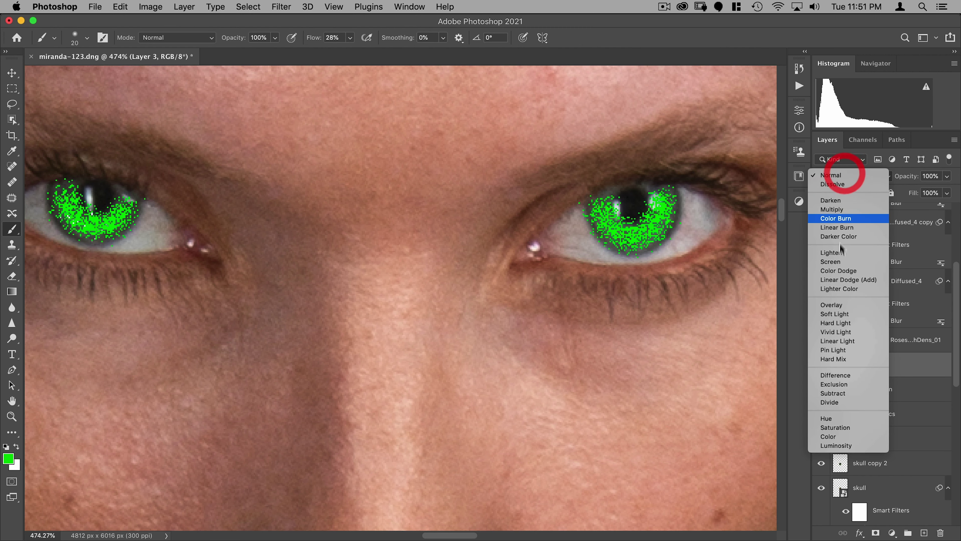
left_click(834, 305)
- Duplicate the eye reflection onto the other iris and rotate the copy to -17.44° so it follows the iris's lower curve
scroll(518, 254, "down", 5)
left_click(873, 389)
key("v")
left_click_drag(213, 277, 569, 280)
key("super+t")
left_click_drag(640, 257, 608, 240)
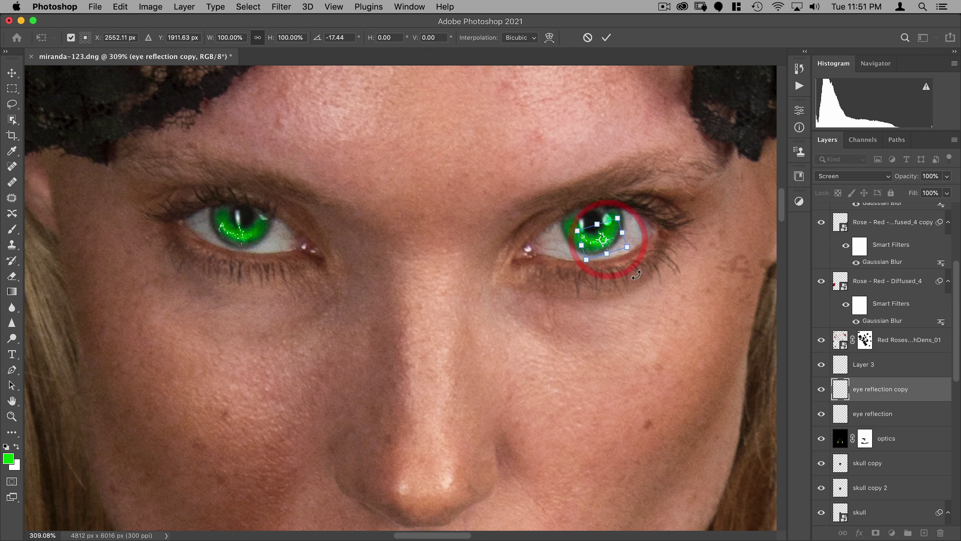
key("Return")
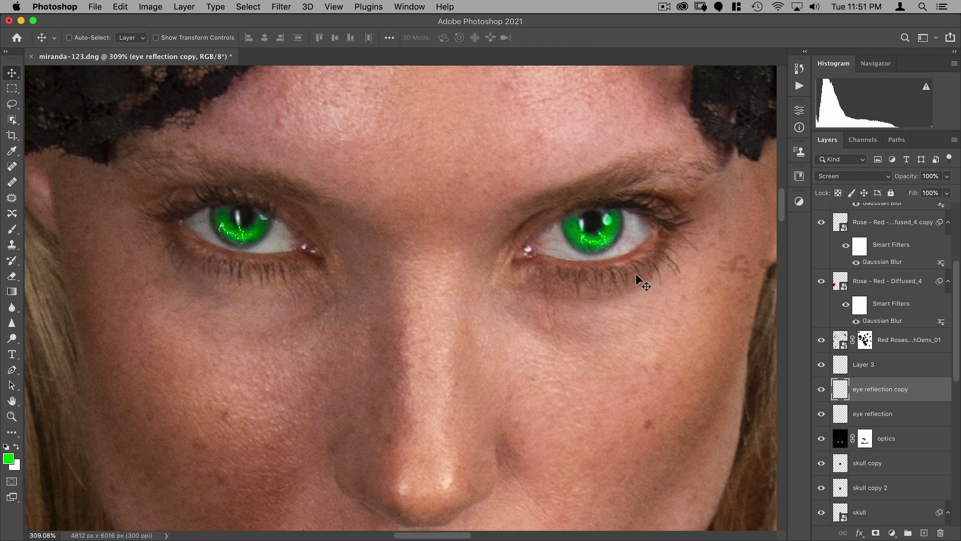
key("Left")
key("space")
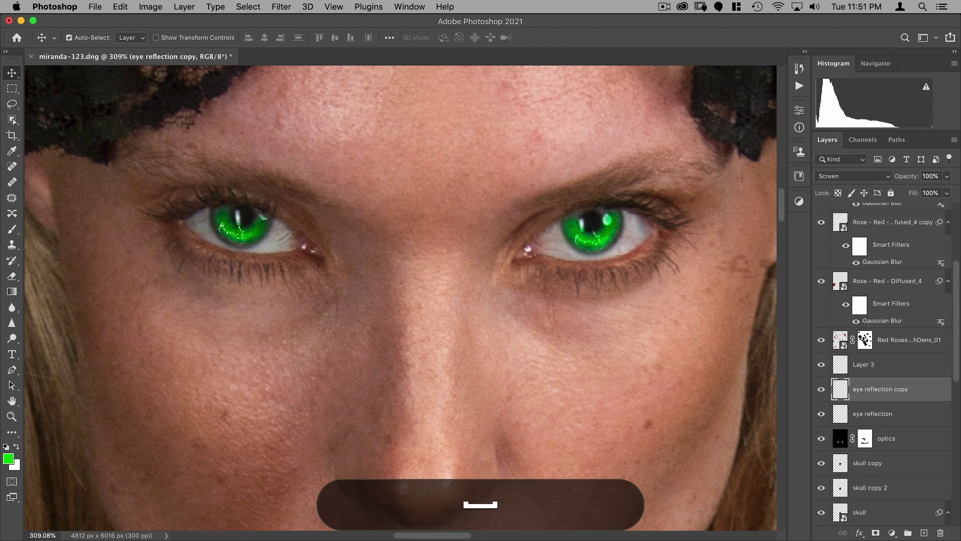
- Add a Curves adjustment layer directly below the model layer and raise its highlights, with a shadow point at input 44, output 46
key("super+0")
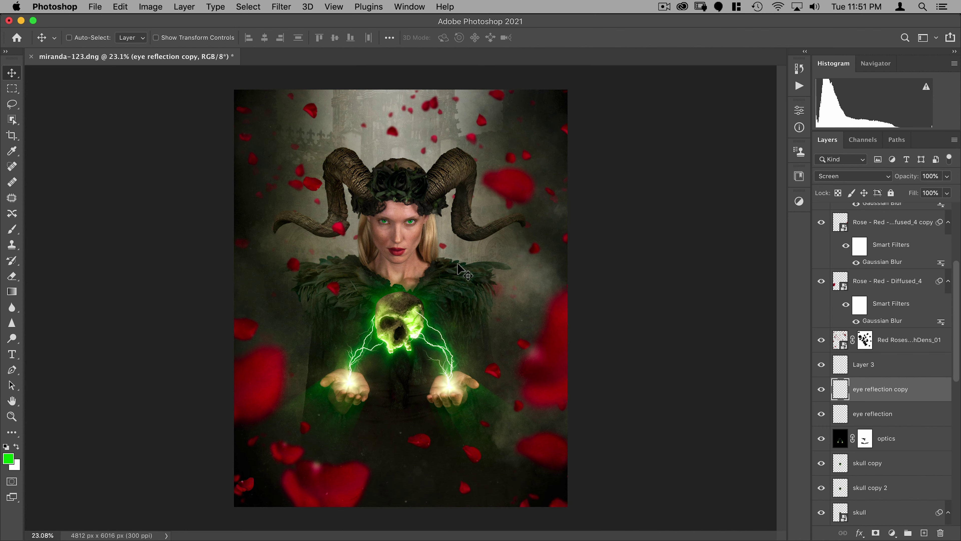
scroll(844, 290, "up", 5)
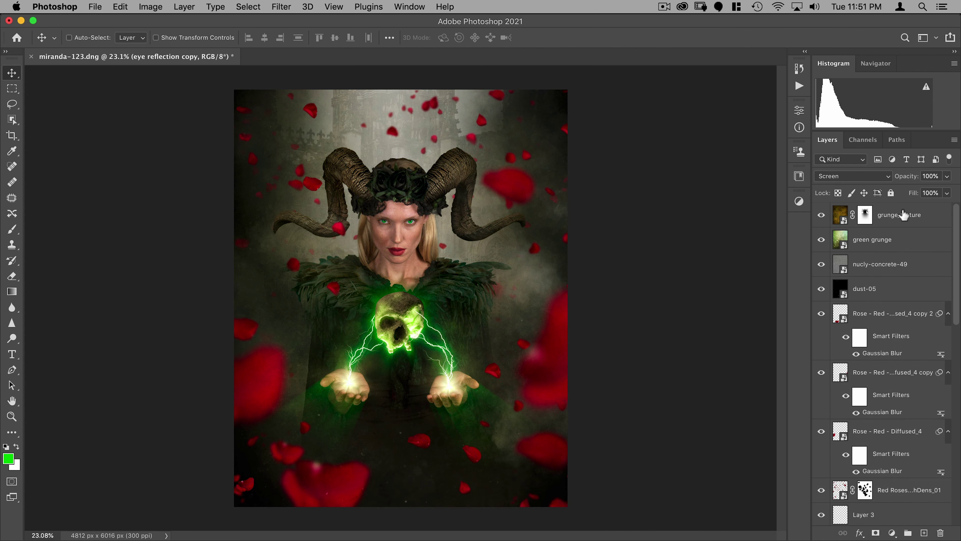
left_click(904, 215)
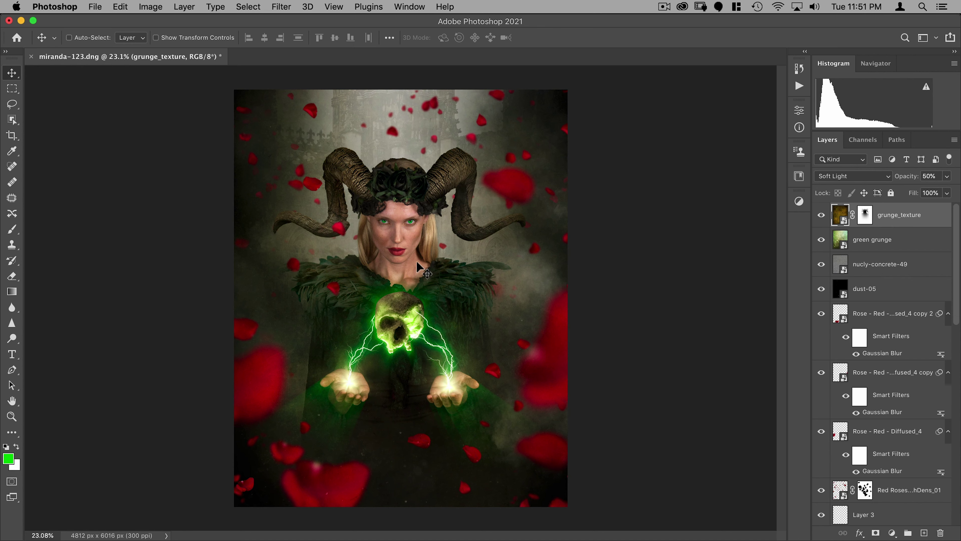
scroll(861, 362, "down", 8)
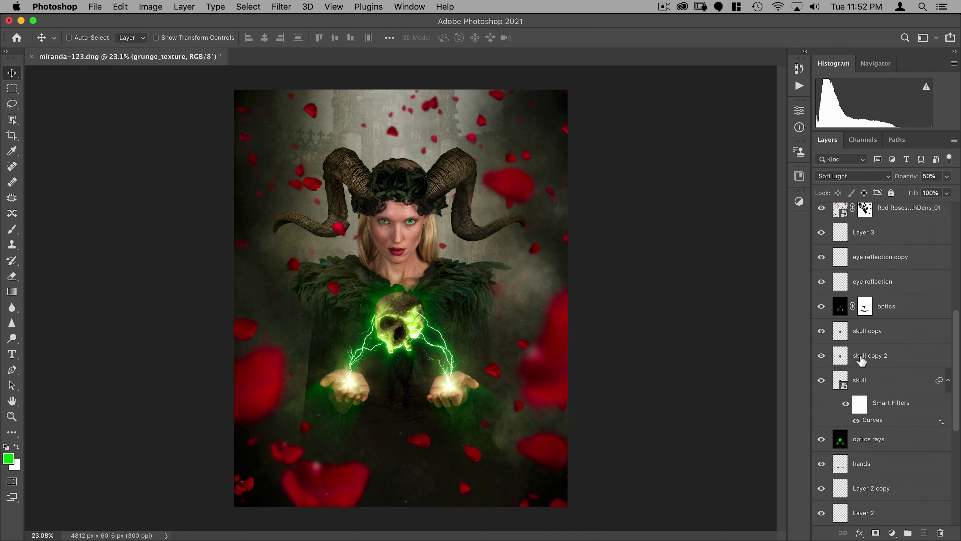
scroll(863, 375, "down", 8)
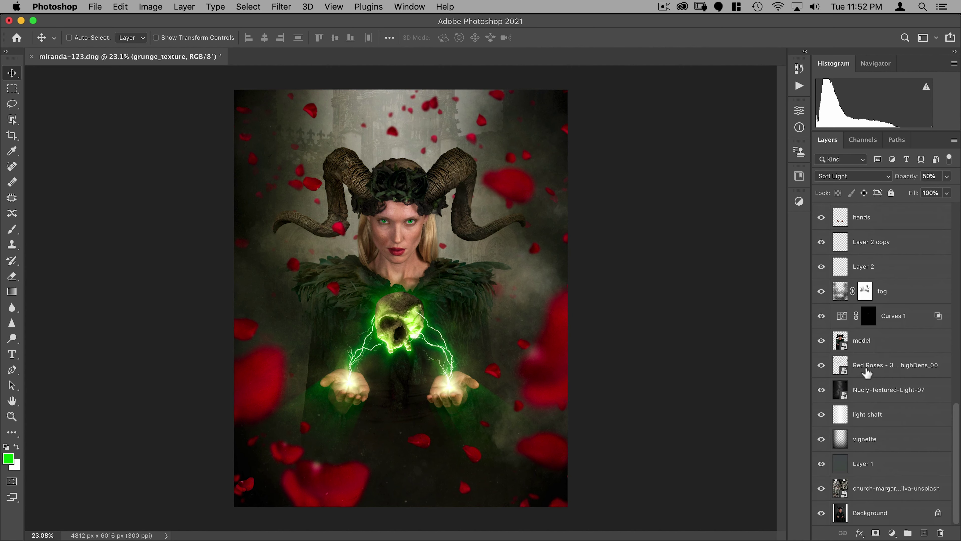
left_click(879, 366)
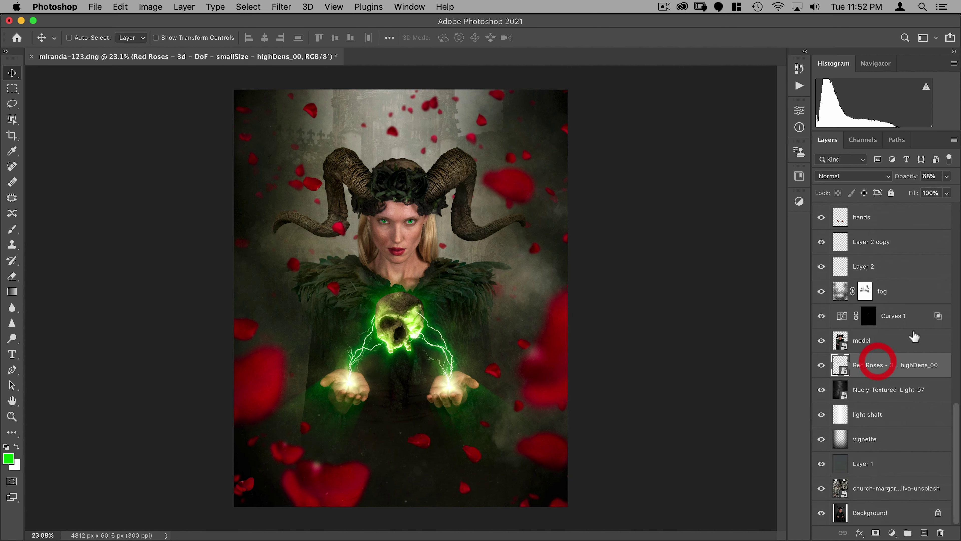
left_click(892, 533)
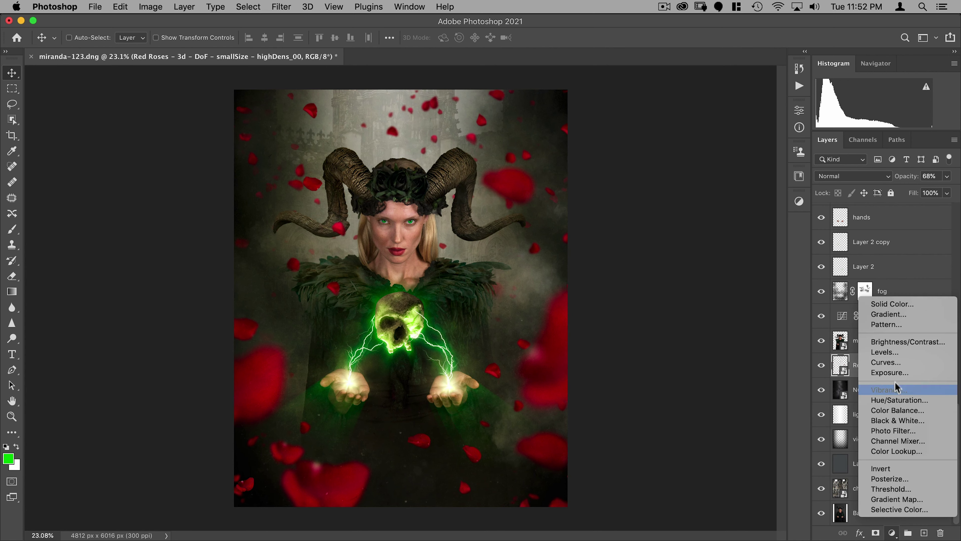
left_click(895, 363)
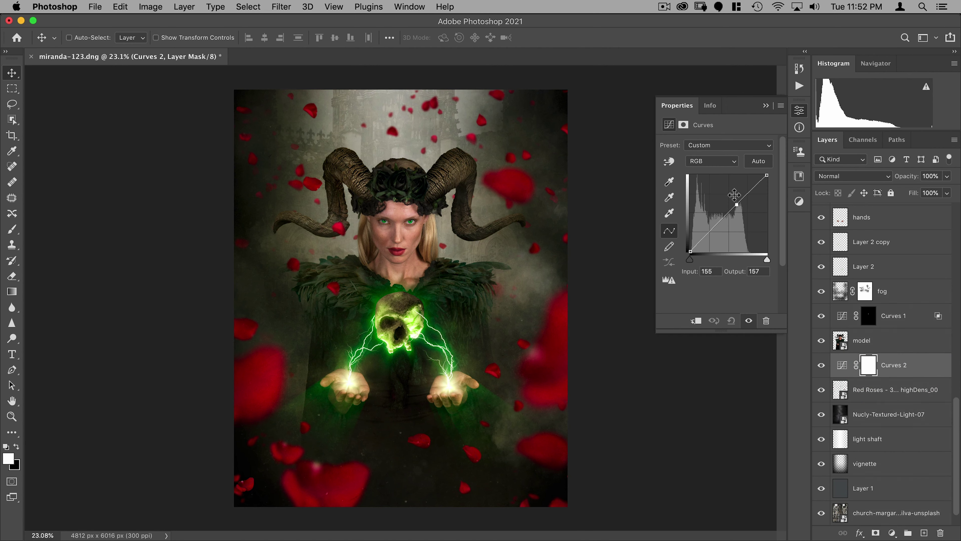
left_click_drag(734, 195, 732, 194)
left_click_drag(703, 230, 704, 237)
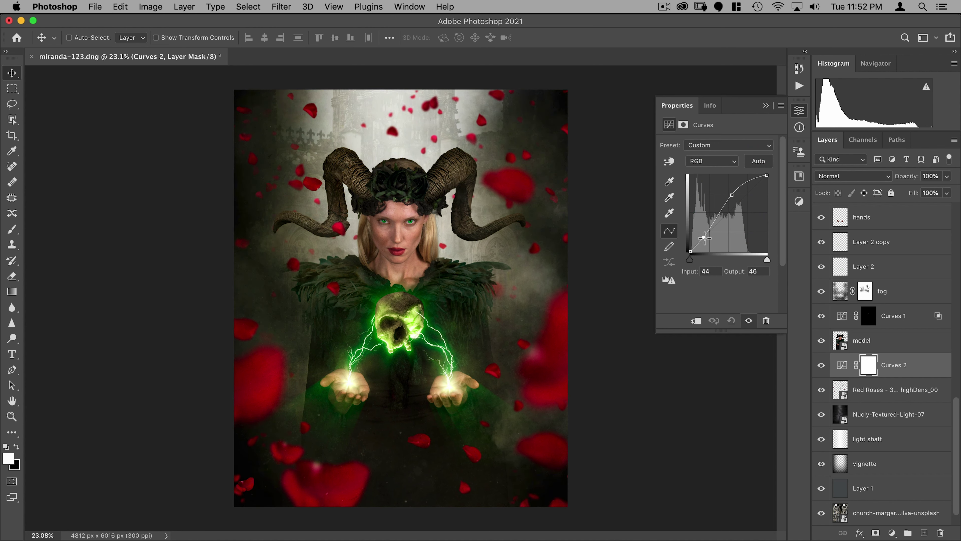
left_click(732, 195)
left_click(799, 111)
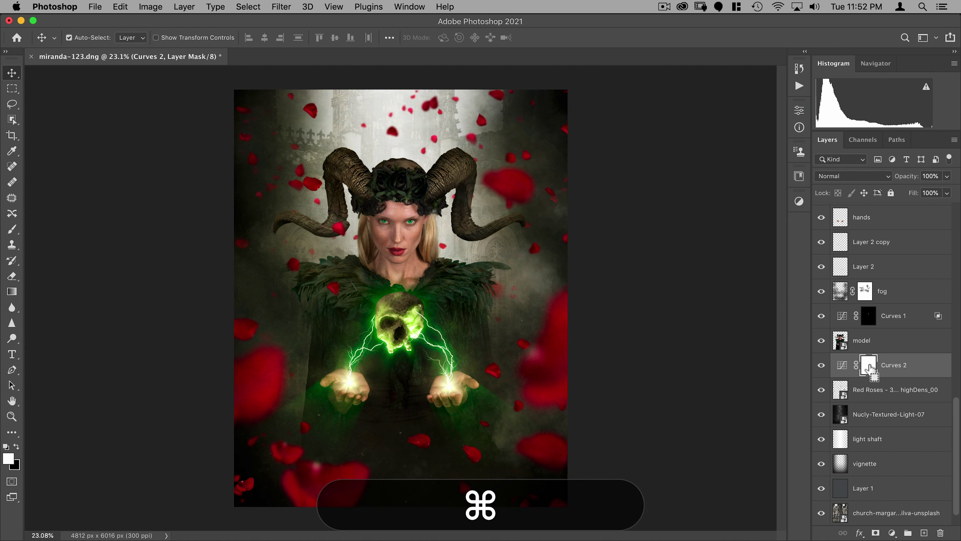
- Fill the Curves 2 mask with black and paint white over the background around the horns with a soft 1553 px brush
key("super+BackSpace")
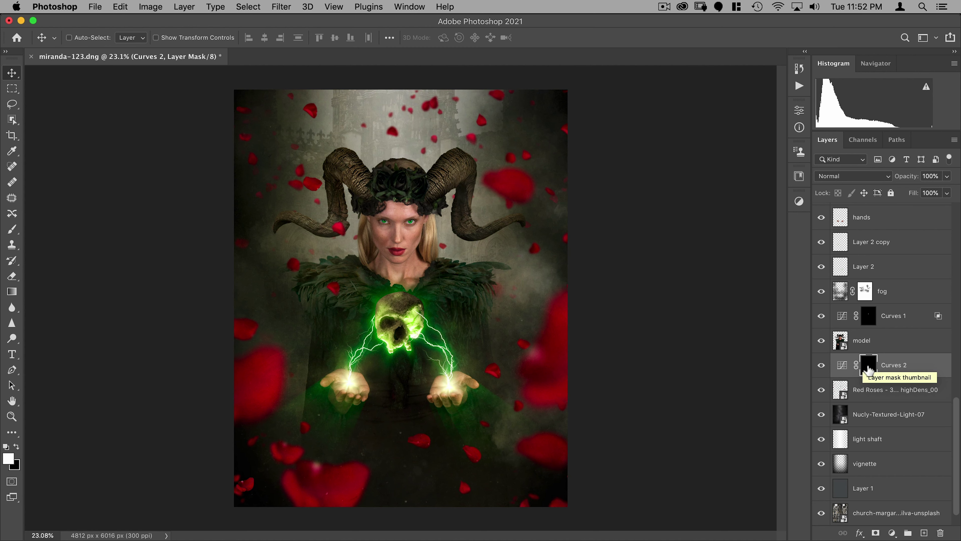
key("b")
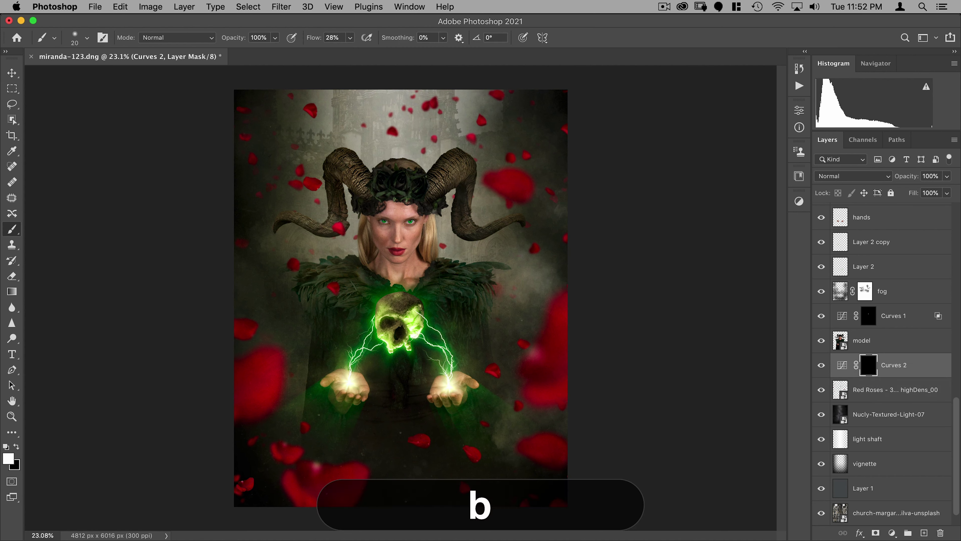
left_click_drag(268, 232, 349, 209)
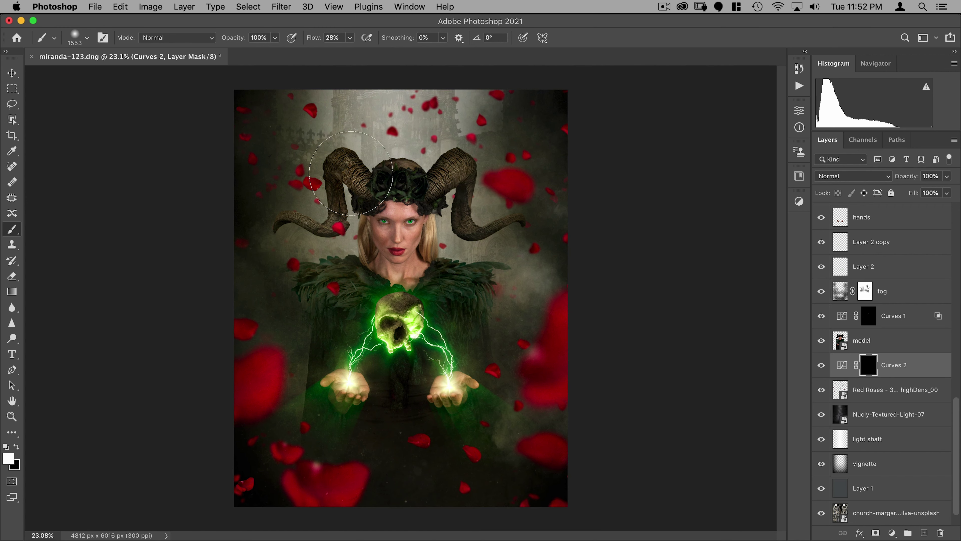
mouse_move(332, 134)
left_mouse_down()
mouse_move(314, 120)
mouse_move(325, 118)
mouse_move(307, 121)
mouse_move(311, 132)
mouse_move(288, 110)
mouse_move(303, 133)
left_mouse_up()
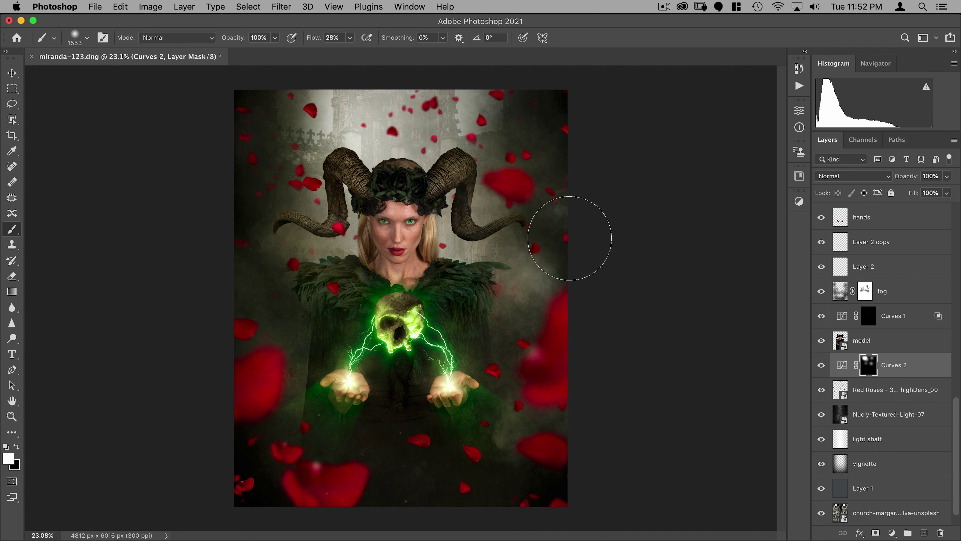
key("v")
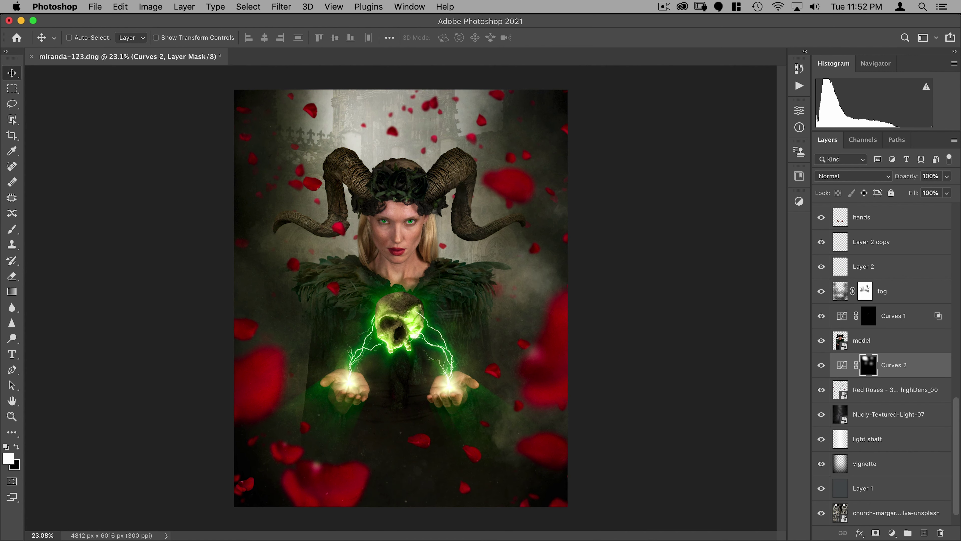
- Draw a large elliptical selection centred on the sorceress, with the topmost grunge_texture layer active
left_click(12, 90)
right_click(13, 94)
left_click(43, 98)
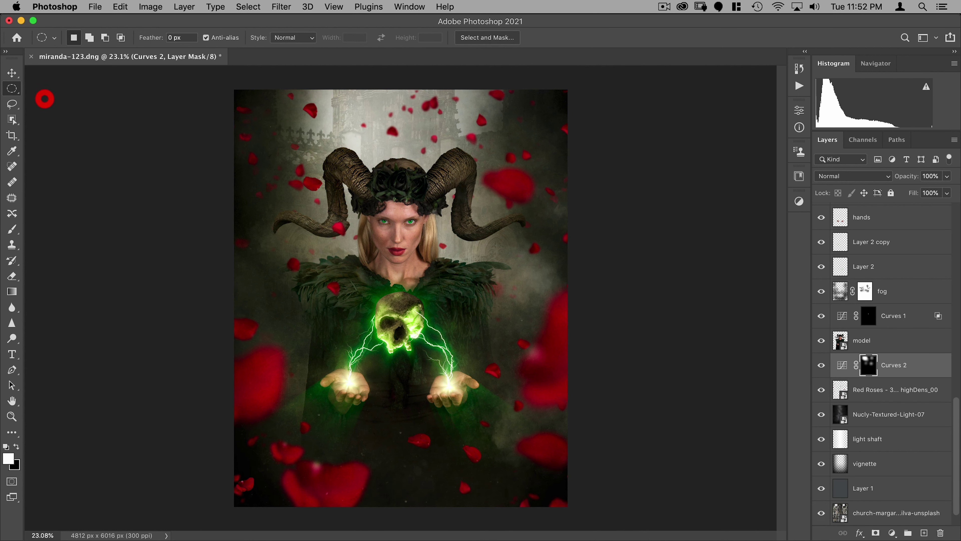
scroll(870, 265, "up", 15)
left_click(903, 215)
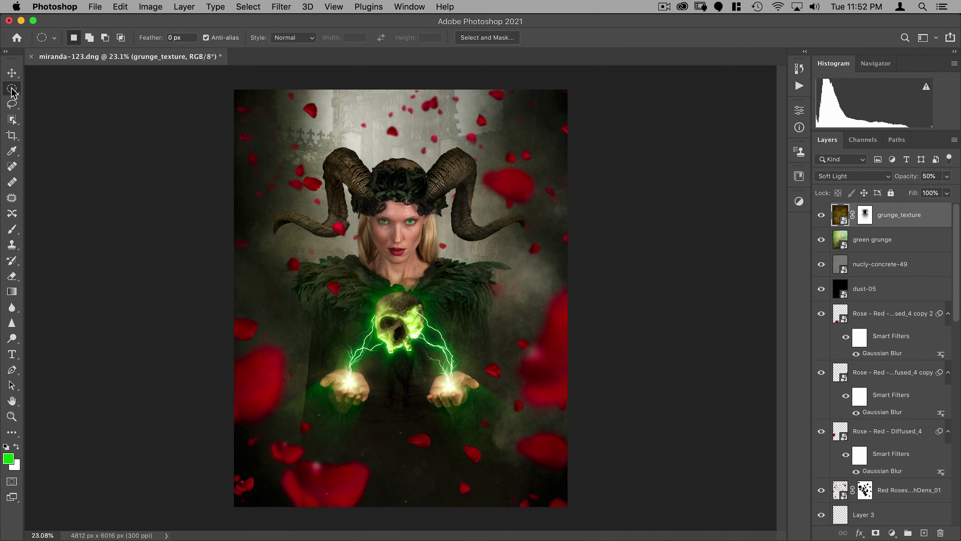
left_click_drag(401, 298, 532, 99)
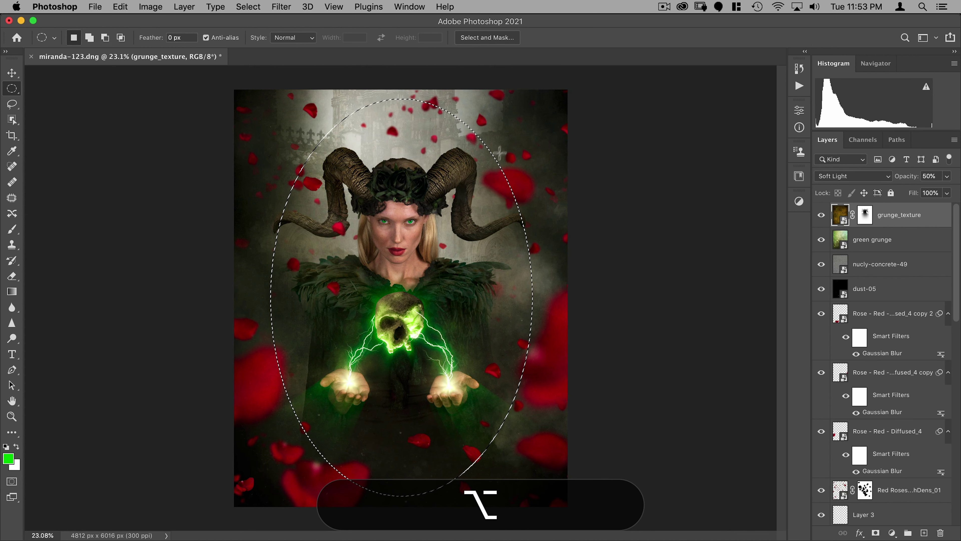
- Transform the elliptical selection, tilting it counterclockwise so it runs diagonally across the figure
right_click(376, 149)
left_click(432, 279)
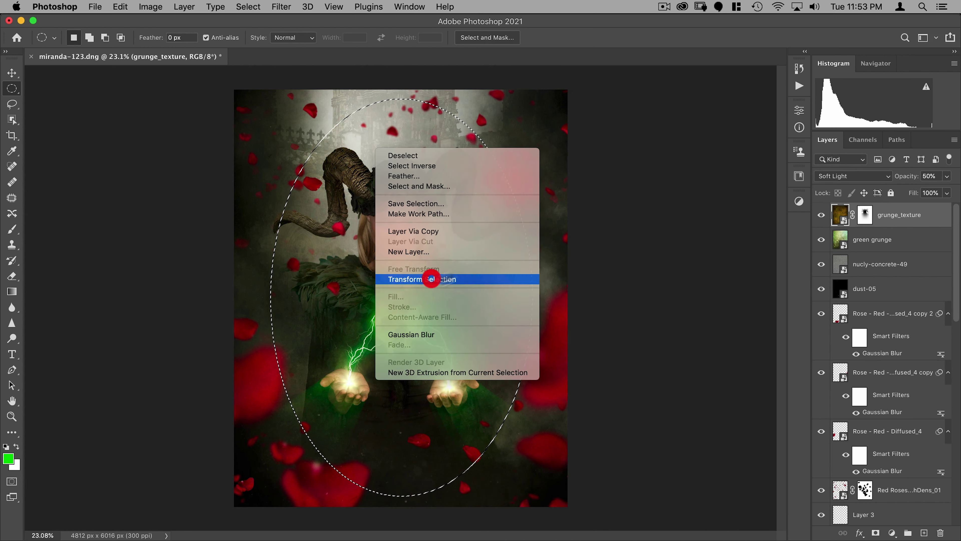
left_click_drag(565, 138, 512, 120)
key("Return")
- Soften the selection's edge in Quick Mask mode with a 600.2 px Gaussian Blur and return to the normal selection
key("q")
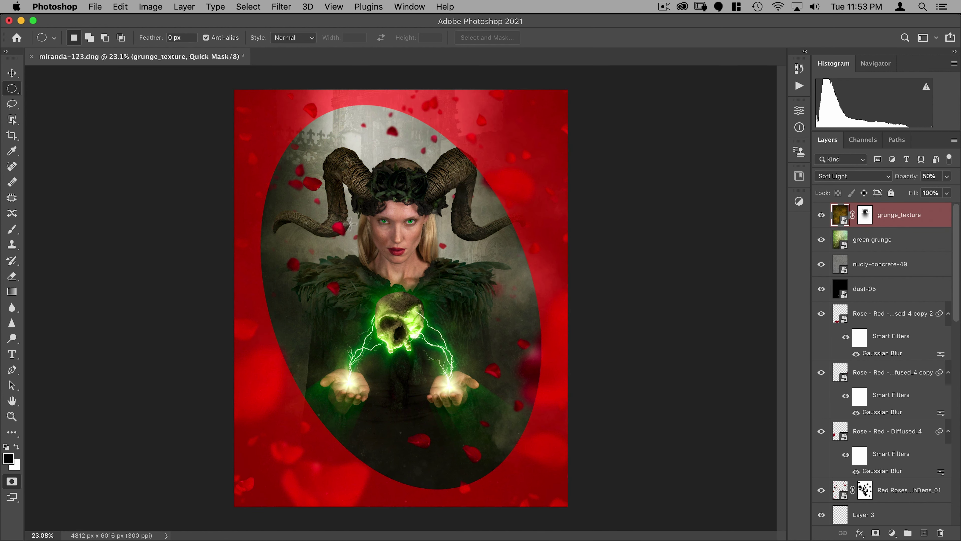
left_click(286, 9)
mouse_move(303, 170)
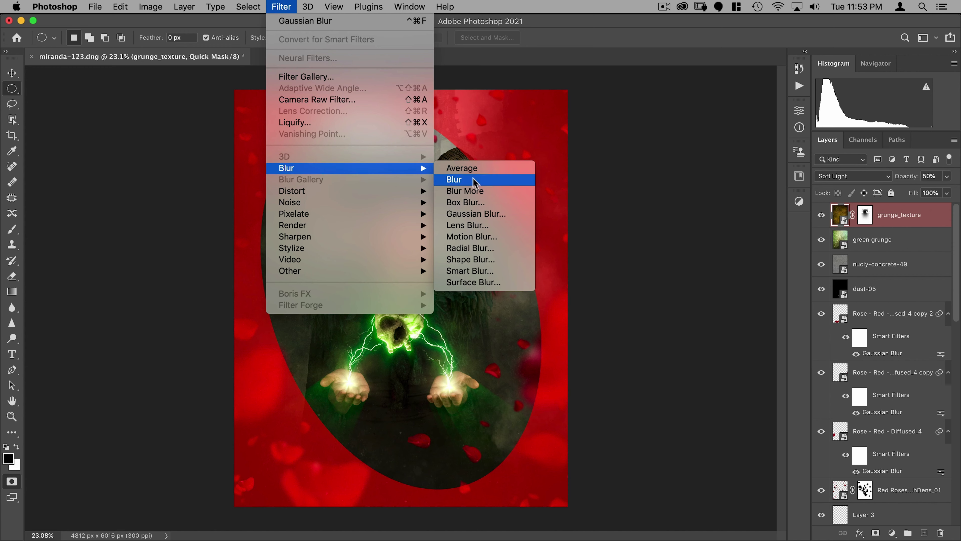
left_click(473, 215)
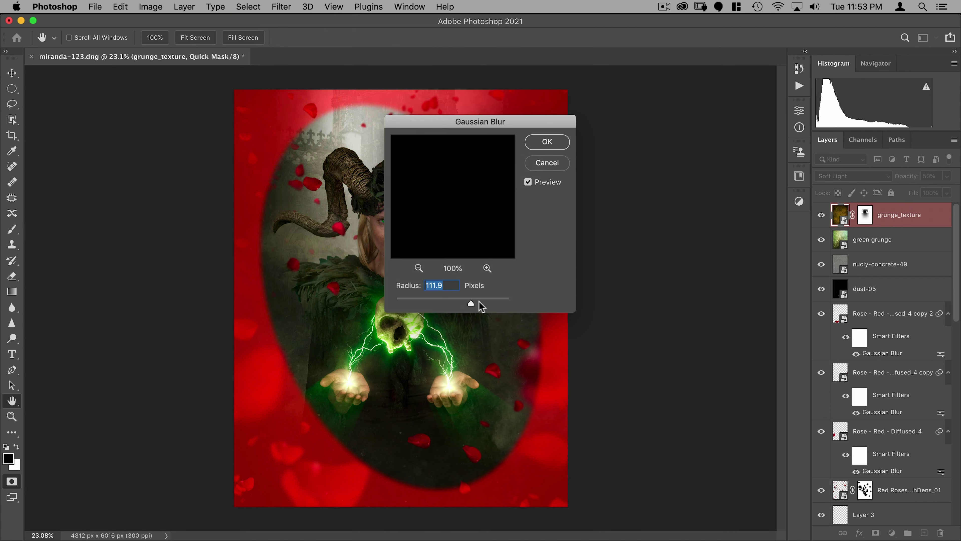
left_click_drag(479, 302, 498, 305)
left_click_drag(497, 304, 502, 305)
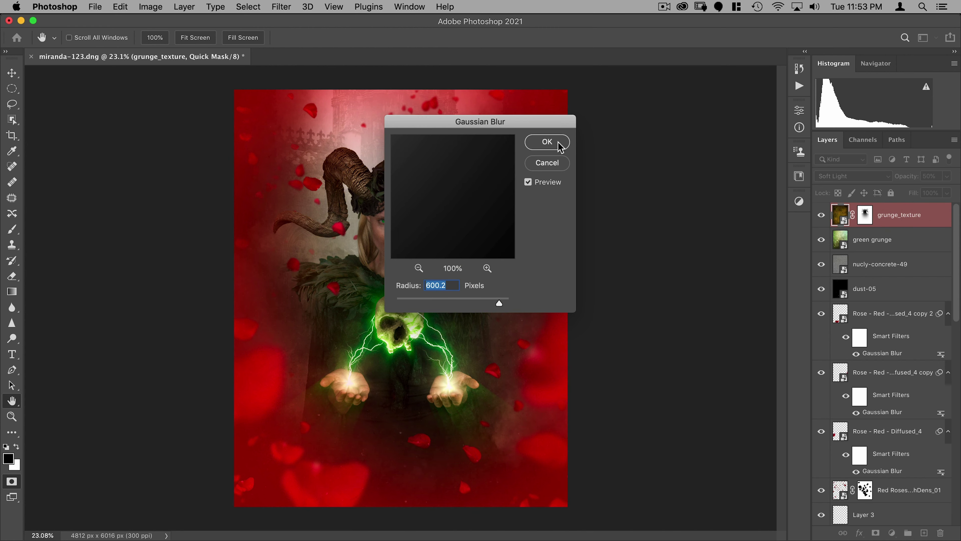
left_click(547, 142)
key("q")
- Invert the selection and darken the image edges with a masked Curves adjustment layer that lowers the midtones
left_click(248, 6)
left_click(261, 48)
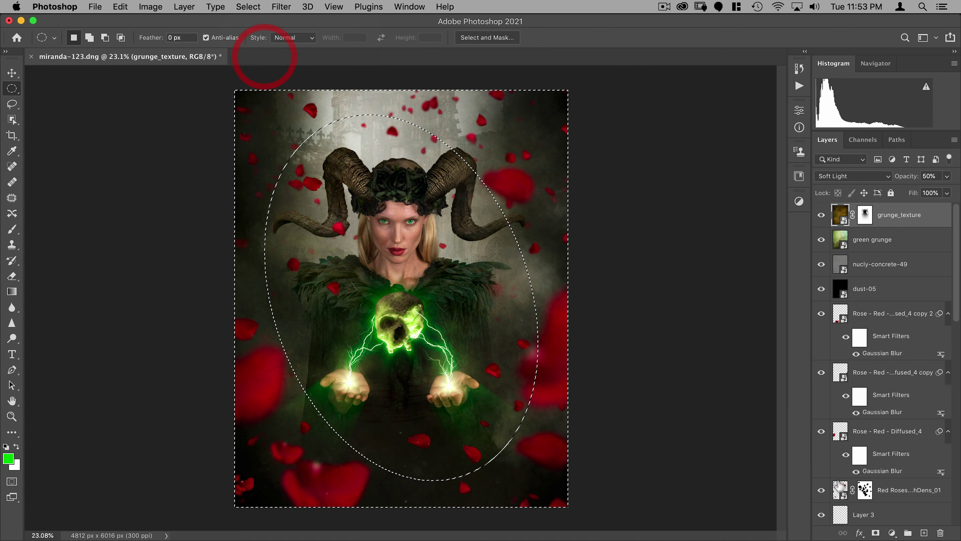
left_click(891, 533)
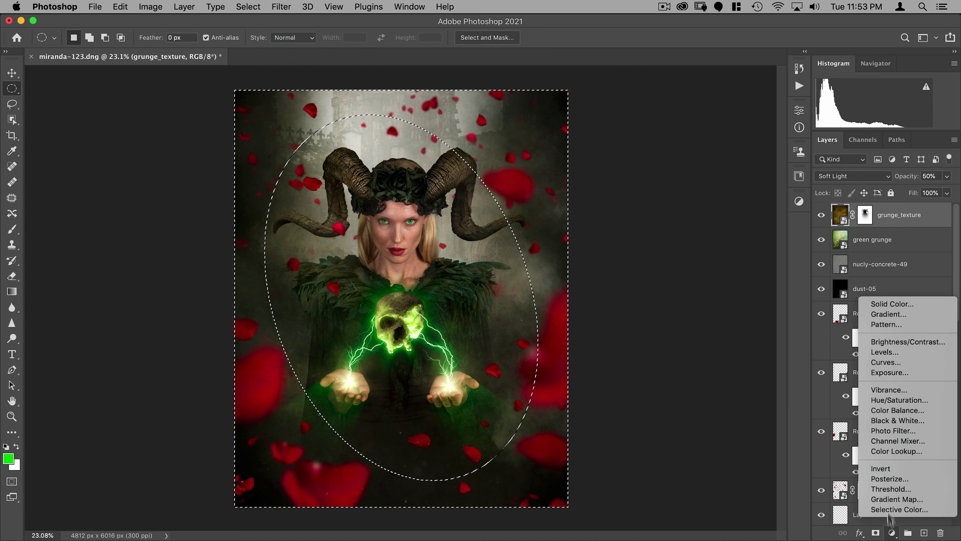
left_click(889, 363)
left_click_drag(731, 210, 733, 223)
- Duplicate the Curves 3 layer, invert the copy's mask, and reshape its curve to brighten the figure in the centre
left_click_drag(864, 215, 924, 533)
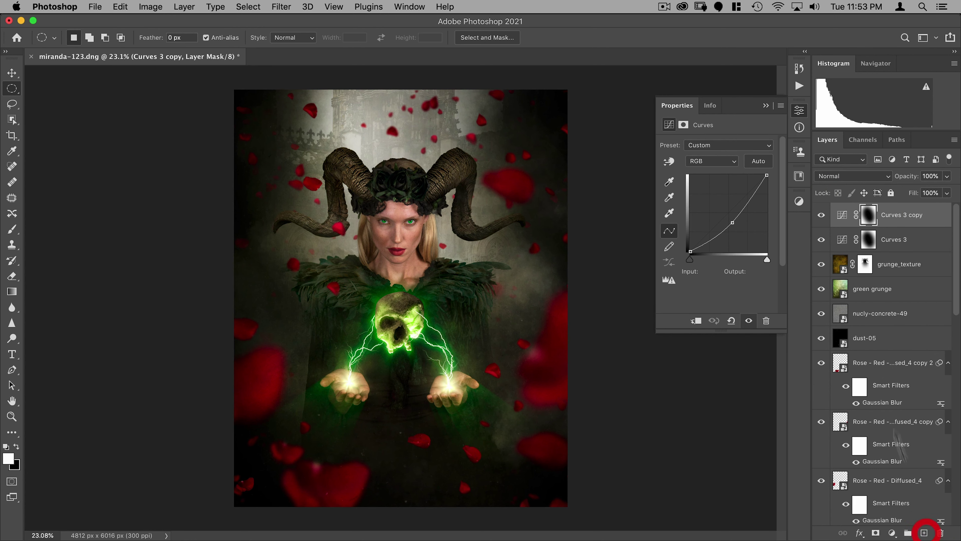
left_click_drag(733, 223, 723, 204)
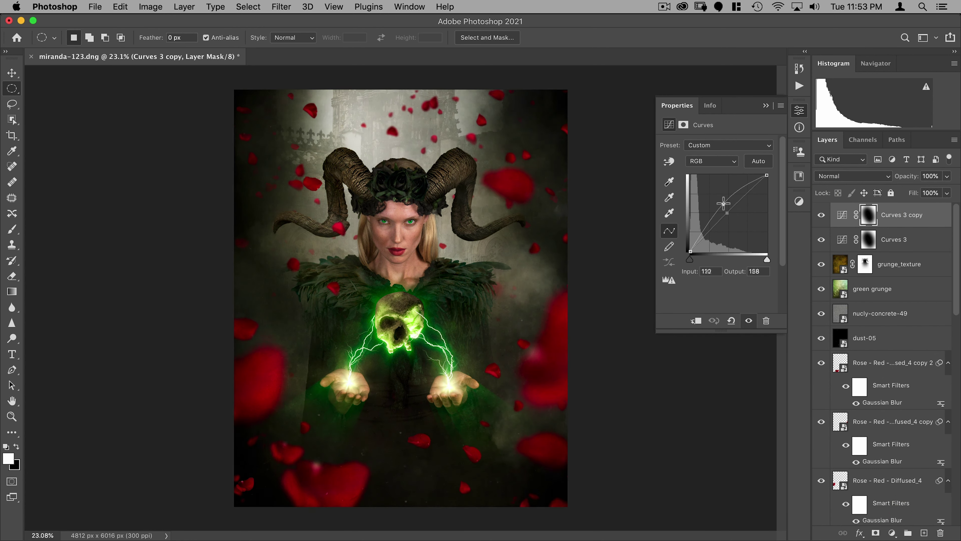
left_click(684, 125)
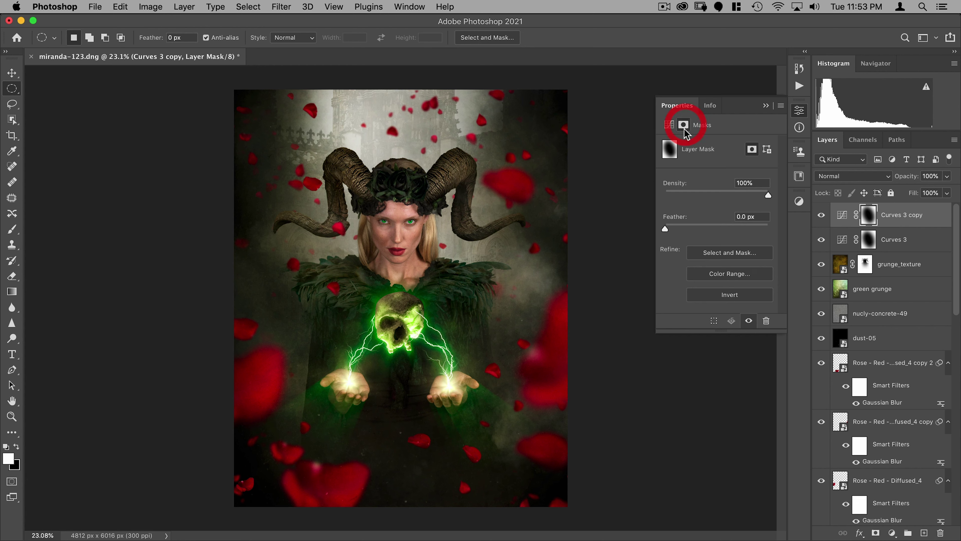
left_click(726, 295)
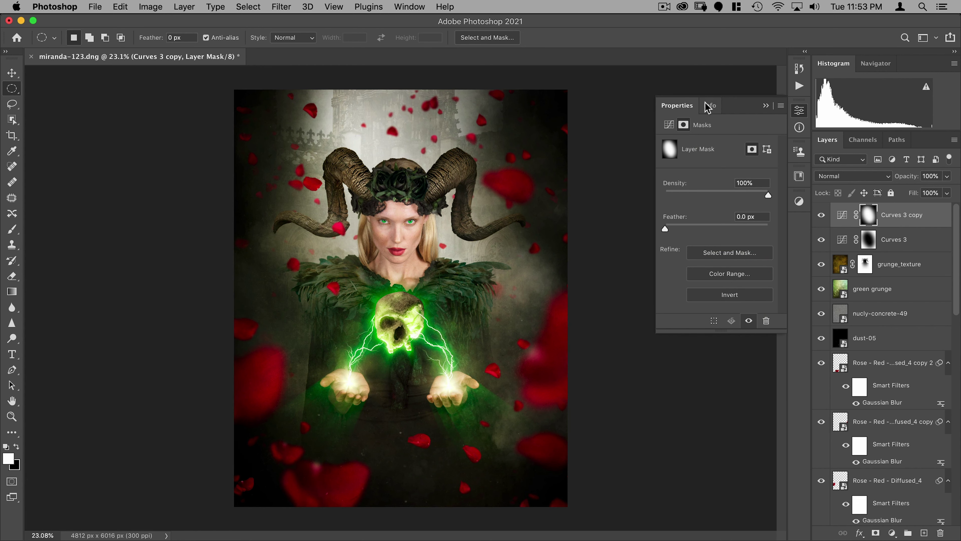
left_click(664, 125)
left_click_drag(724, 204, 712, 228)
left_click(799, 110)
key("v")
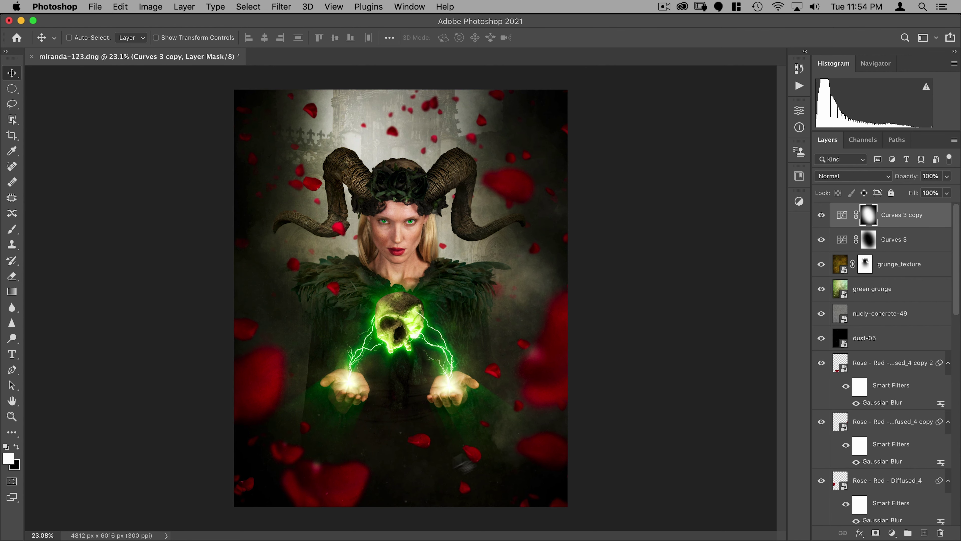
- Place flare_50.jpg as a linked object above the Curves layers and rotate it 58.59°
left_click(95, 6)
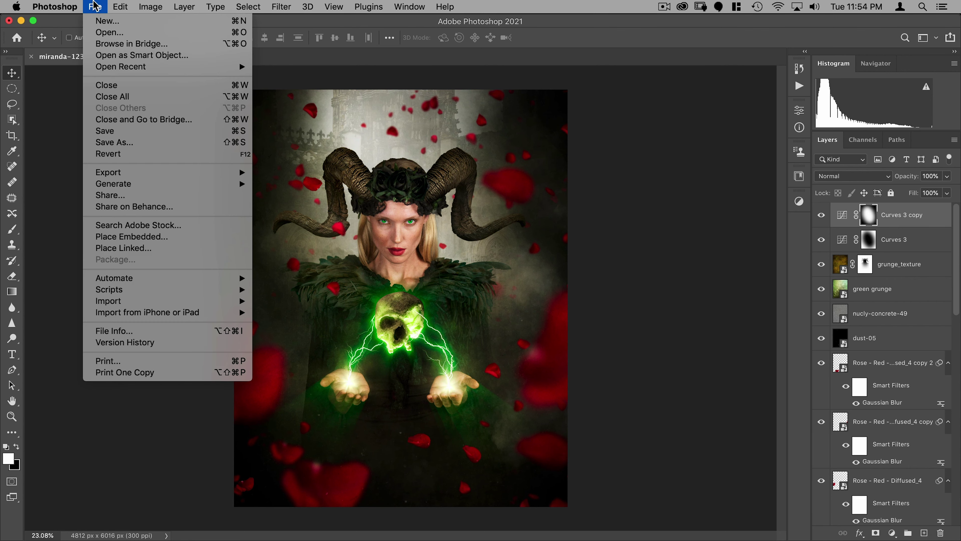
left_click(111, 250)
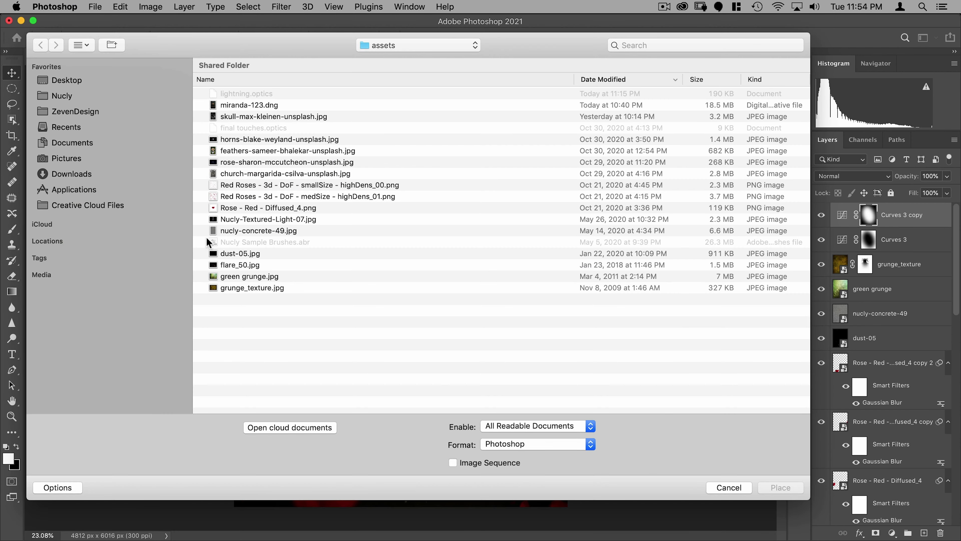
double_click(233, 266)
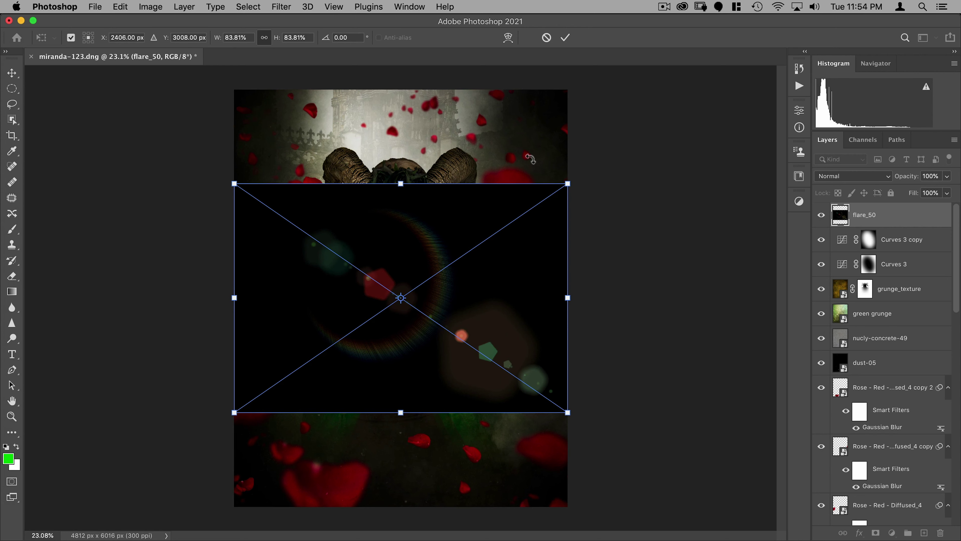
left_click_drag(530, 160, 535, 326)
key("Return")
- Set the flare layer's blend mode to Screen and move it down below the skull, centred on the figure
left_click_drag(438, 231, 443, 311)
left_click(847, 177)
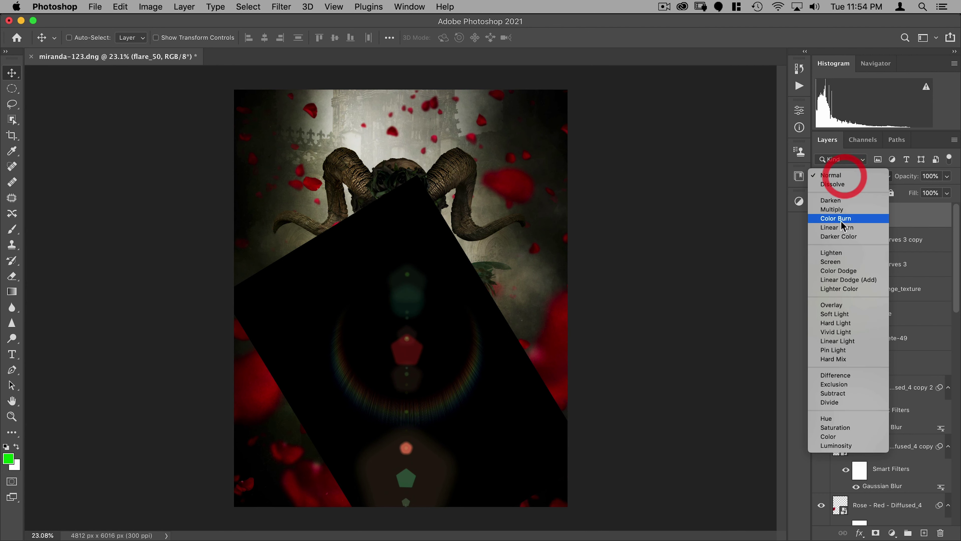
left_click(831, 262)
left_click_drag(474, 289, 457, 369)
- Enlarge the flare to 142.62% so its arc frames the lower half of the image, and set its opacity to 60%
key("super")
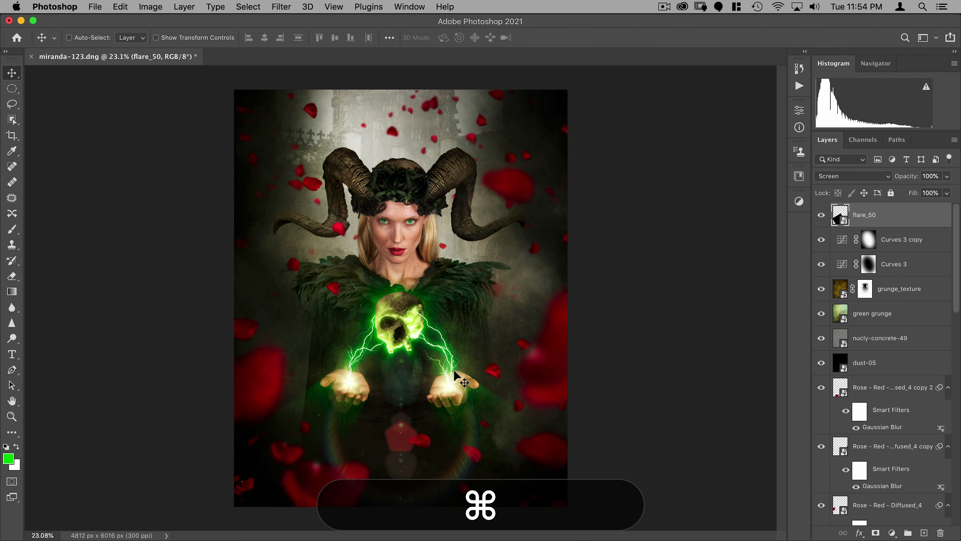
key("super+t")
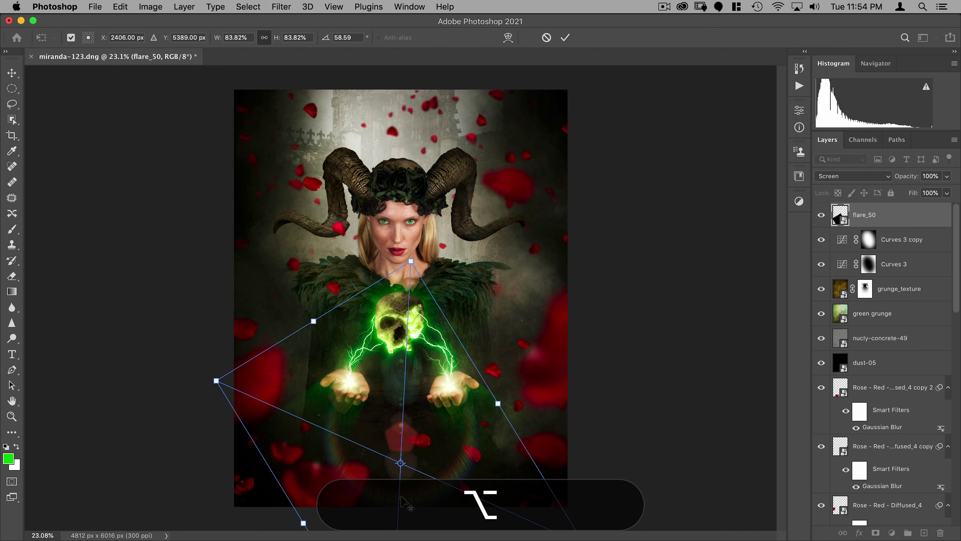
left_click_drag(402, 501, 401, 531)
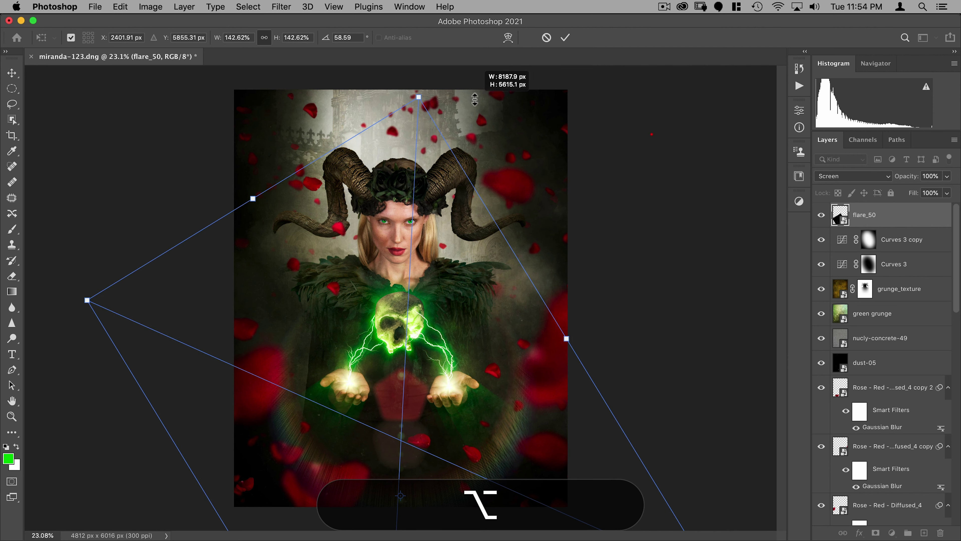
left_click(563, 37)
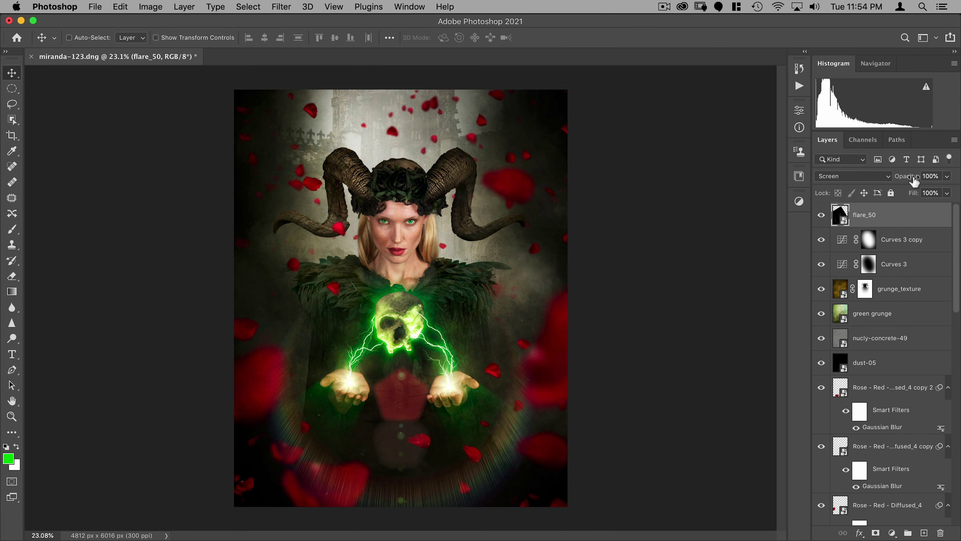
left_click_drag(912, 176, 890, 183)
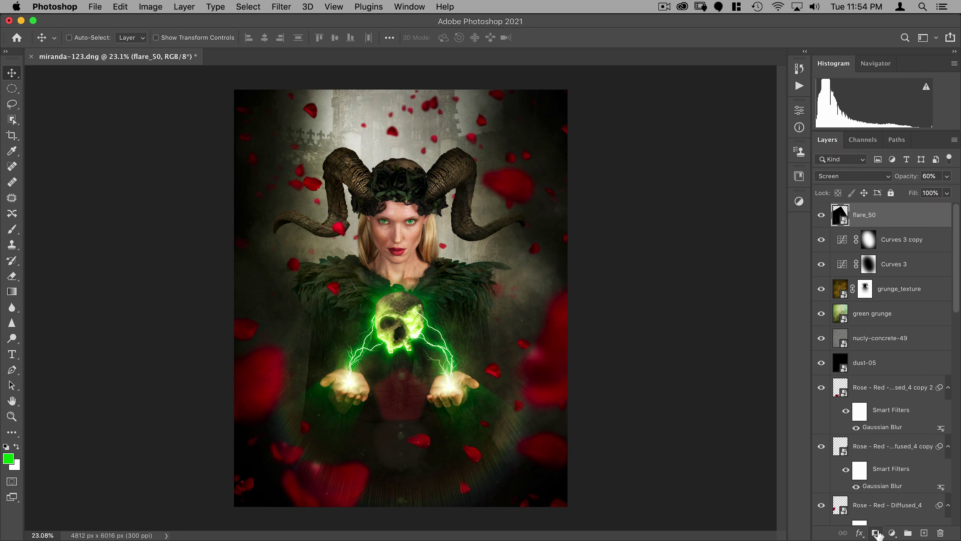
- Add a mask to the flare layer and paint black over the red and grey flare shapes between and below the hands
left_click(876, 533)
key("b")
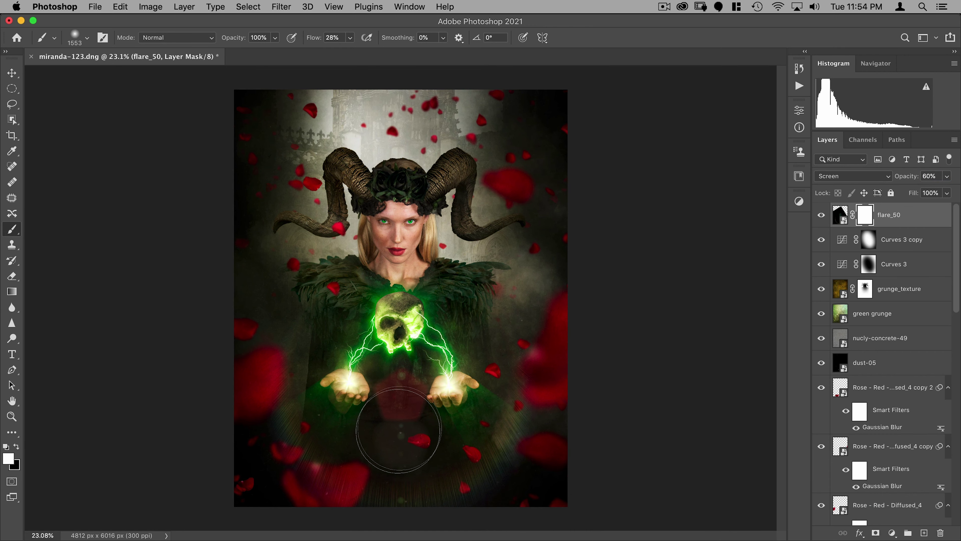
key("x")
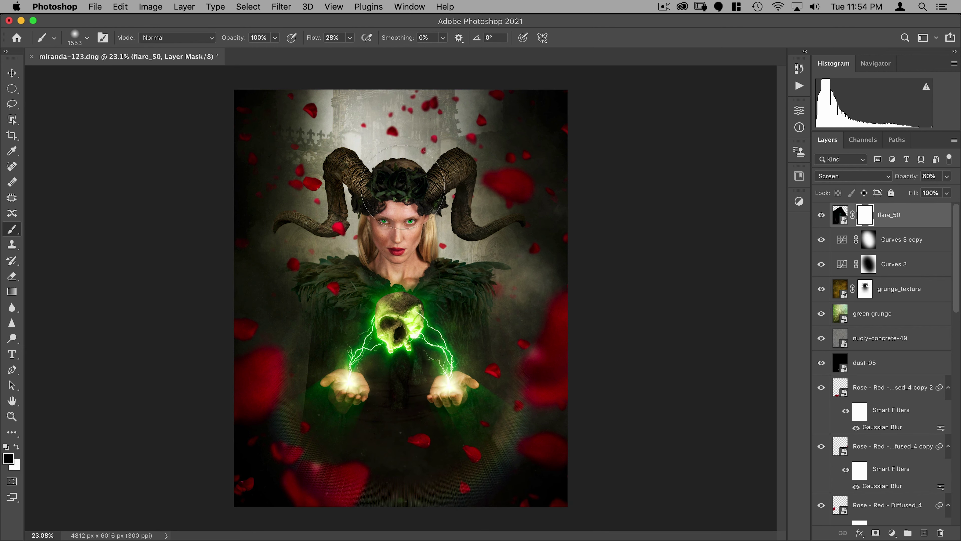
mouse_move(451, 402)
left_mouse_down()
mouse_move(387, 412)
mouse_move(473, 373)
mouse_move(444, 403)
mouse_move(352, 393)
mouse_move(354, 369)
left_mouse_up()
key("v")
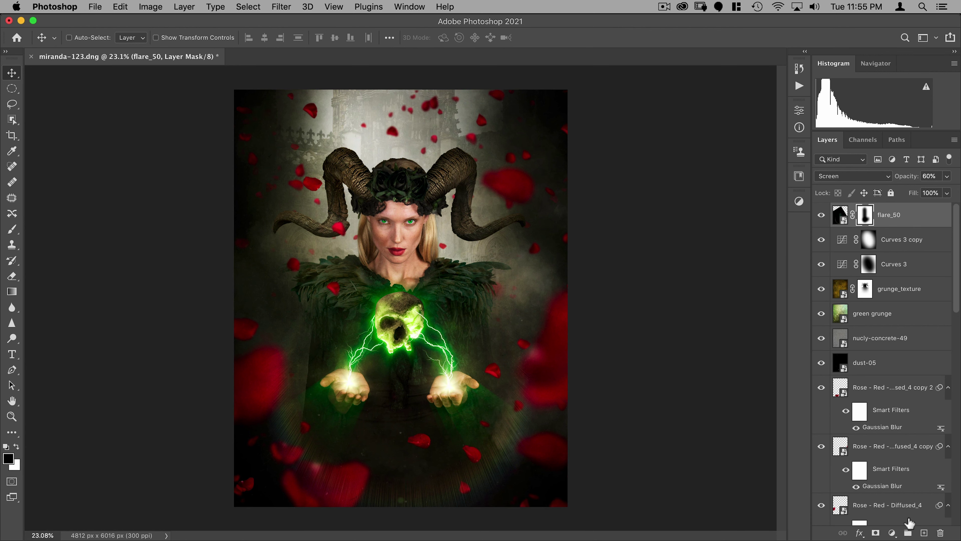
- Add a Curves adjustment layer on top and set its Blue channel's black point output to 32 and white point output to 217
left_click(892, 534)
left_click(900, 363)
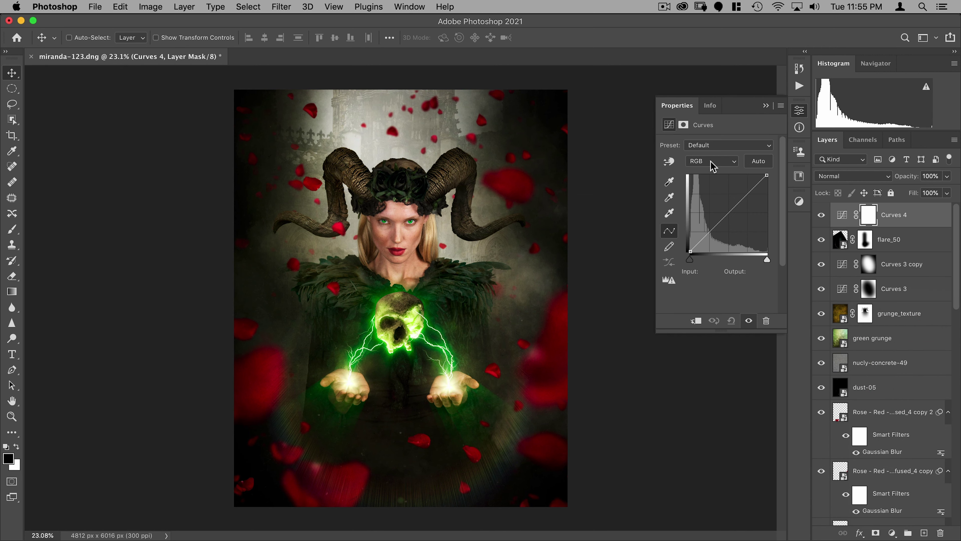
left_click(710, 161)
left_click(705, 187)
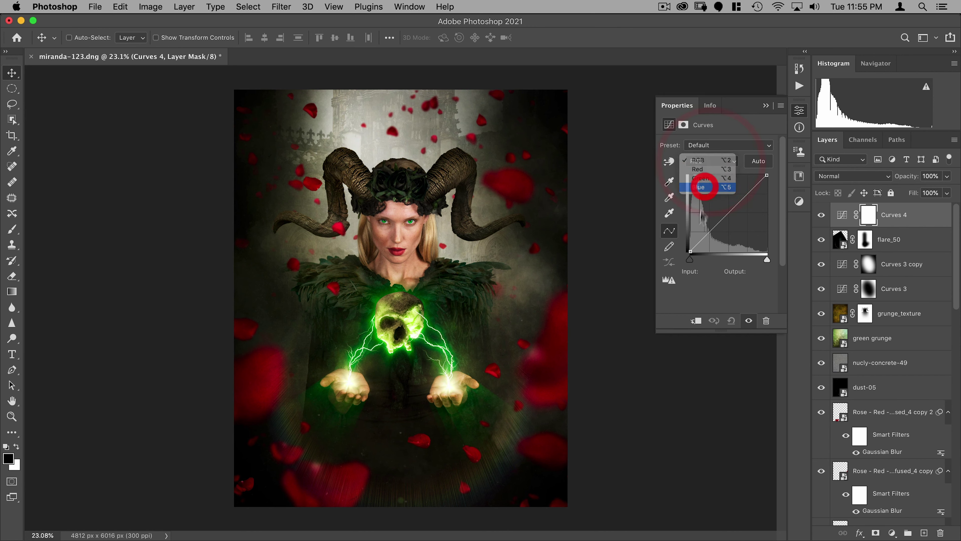
left_click_drag(692, 253, 691, 242)
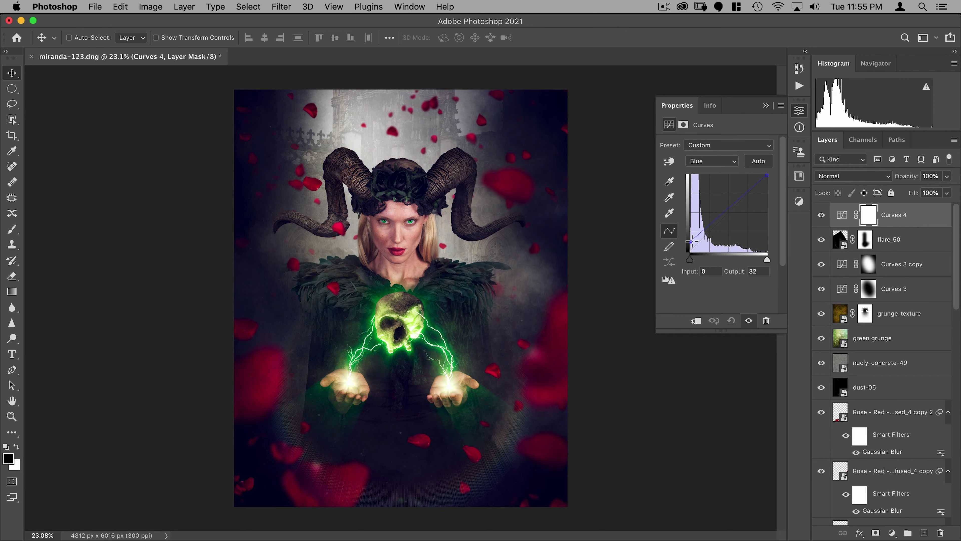
left_click(766, 175)
left_click_drag(769, 185, 769, 189)
- Set the Curves 4 Green midpoint to input 114, output 128, and the Red midpoint to input 110, output 98
left_click(712, 161)
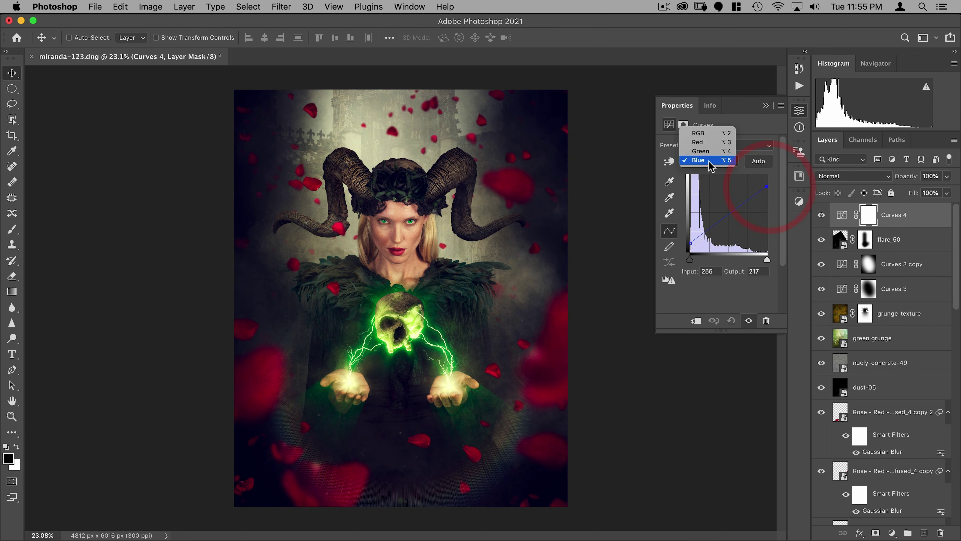
left_click(706, 151)
left_click_drag(725, 215, 725, 211)
left_click(712, 161)
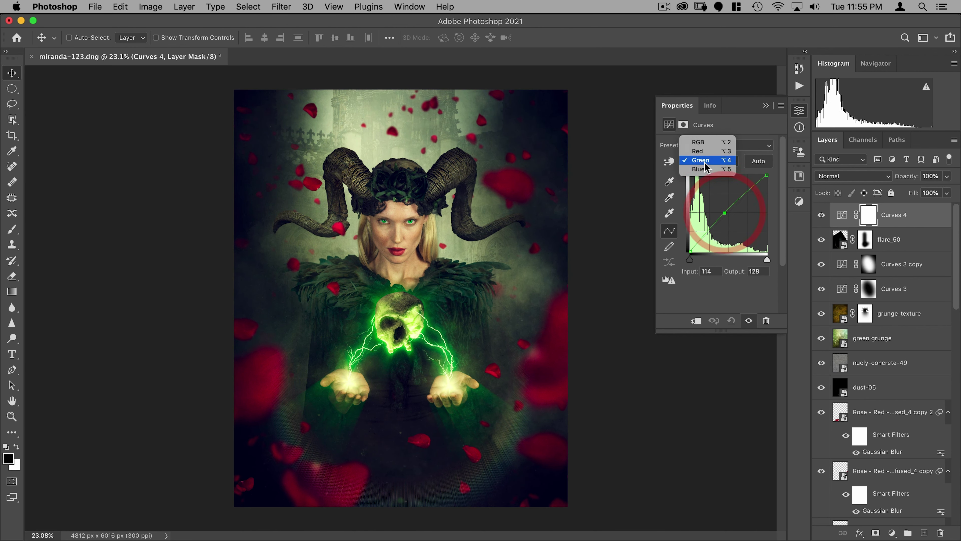
left_click(707, 151)
left_click(723, 221)
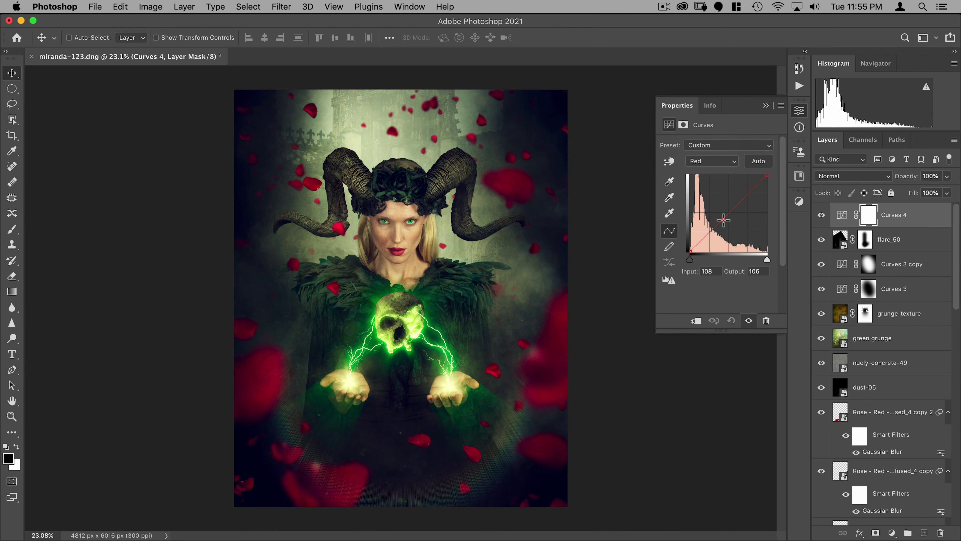
left_click_drag(724, 221, 724, 222)
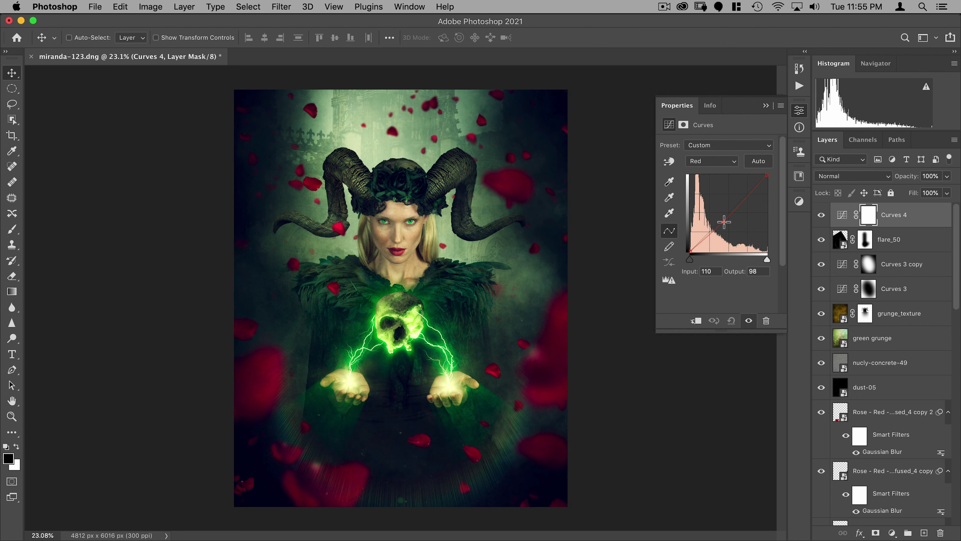
left_click(709, 161)
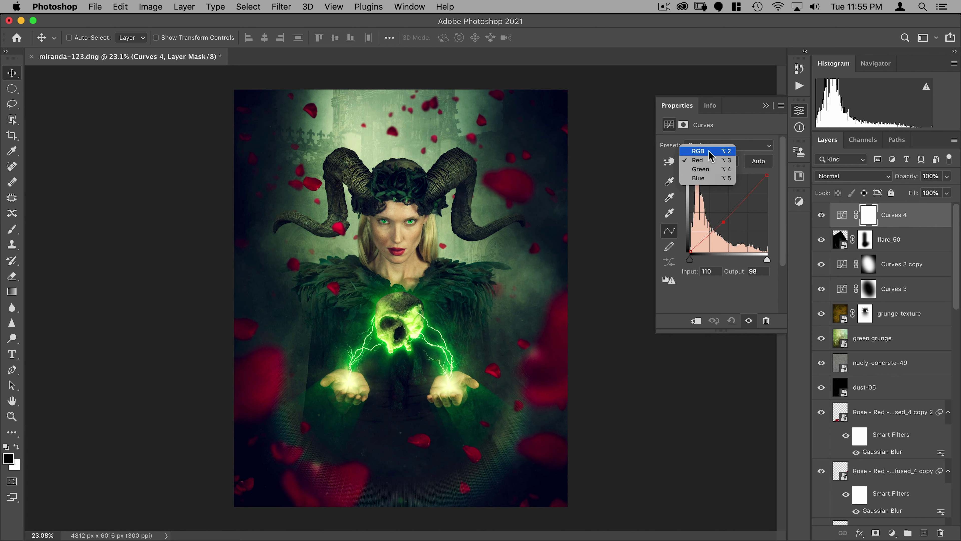
- Set the Curves 4 Blue channel's black point output to 38 and white point output to 207
left_click(701, 178)
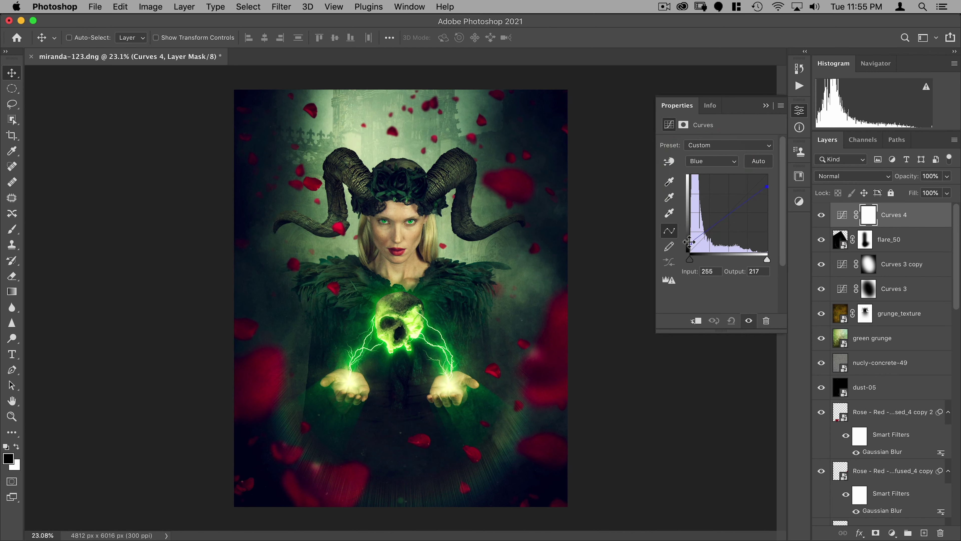
left_click_drag(690, 240, 689, 238)
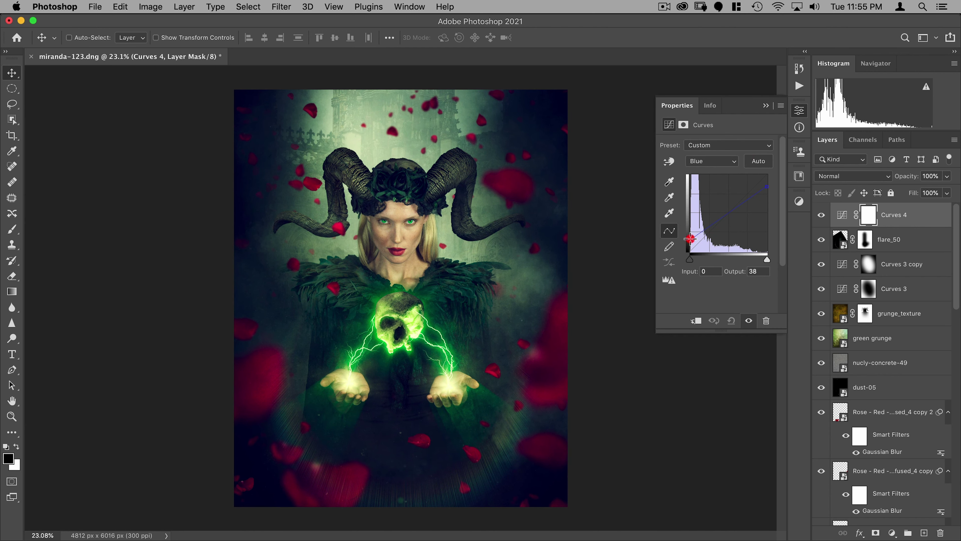
left_click(766, 187)
left_click_drag(767, 191, 766, 192)
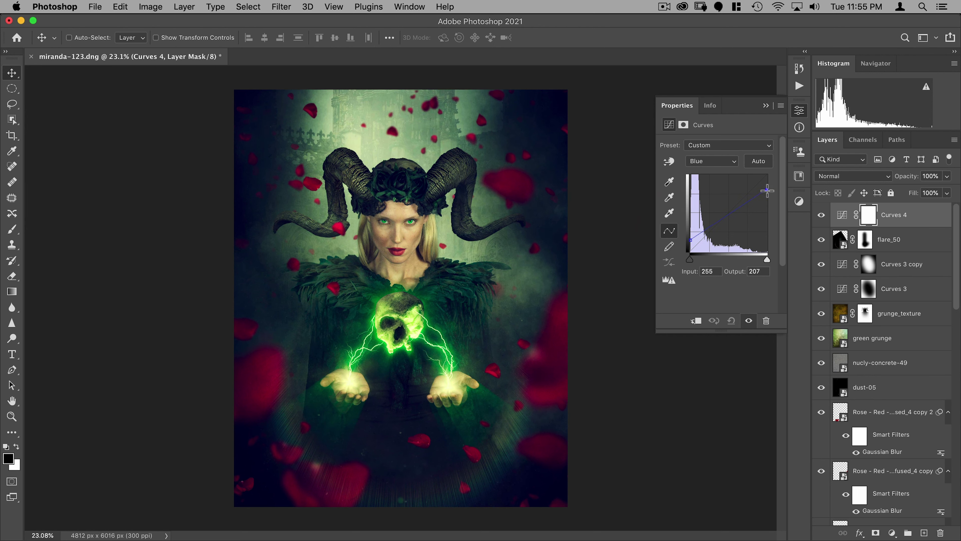
left_click(767, 190)
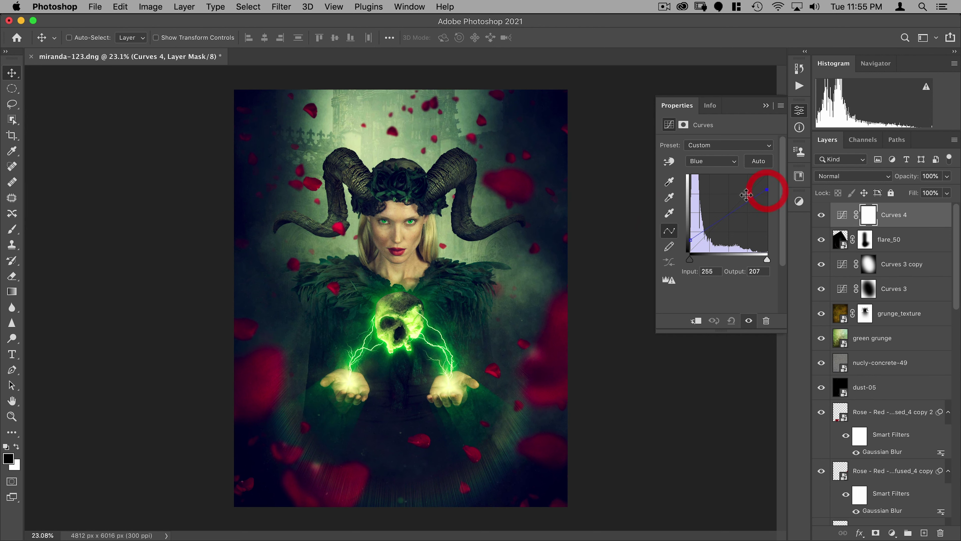
left_click(798, 110)
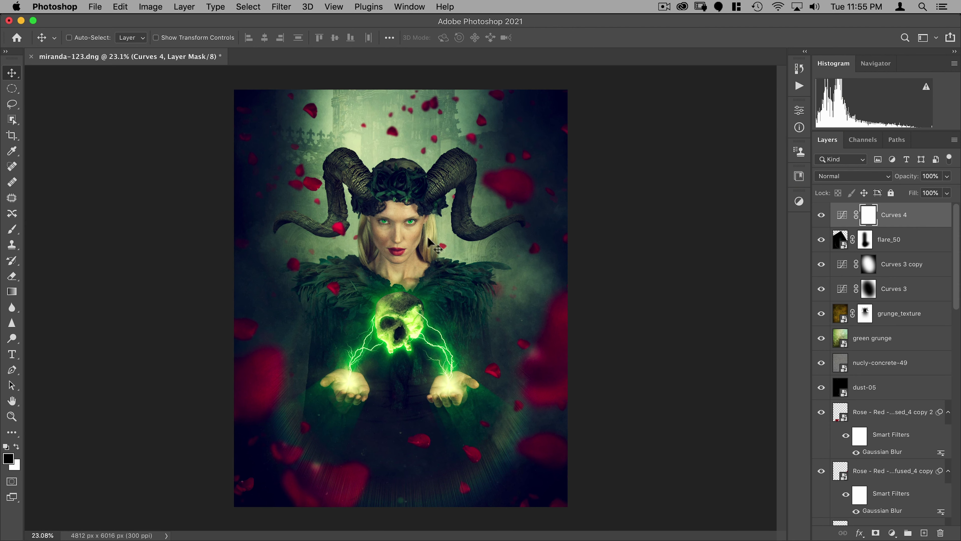
- Darken the model layer with a Curves adjustment using points input 89, output 67 and input 150, output 138
scroll(814, 352, "down", 10)
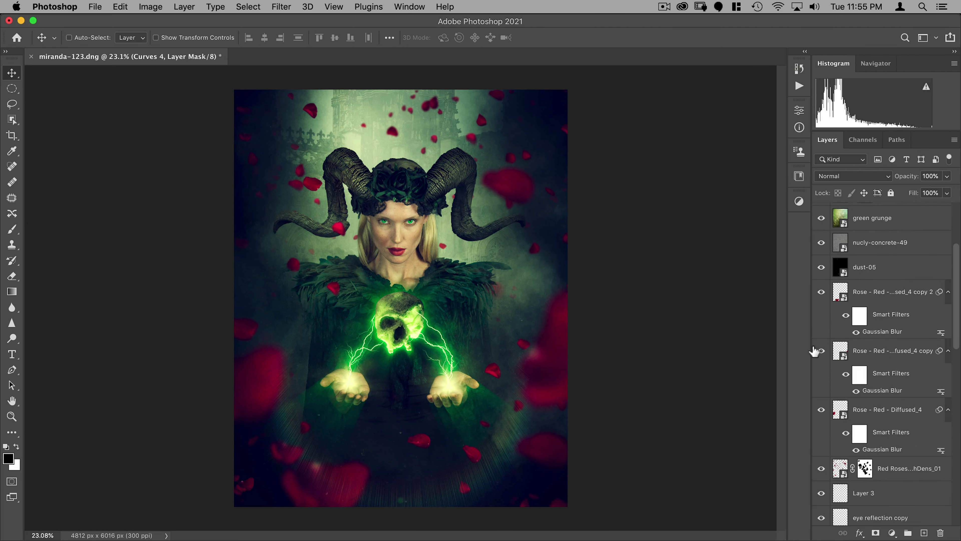
scroll(815, 353, "down", 15)
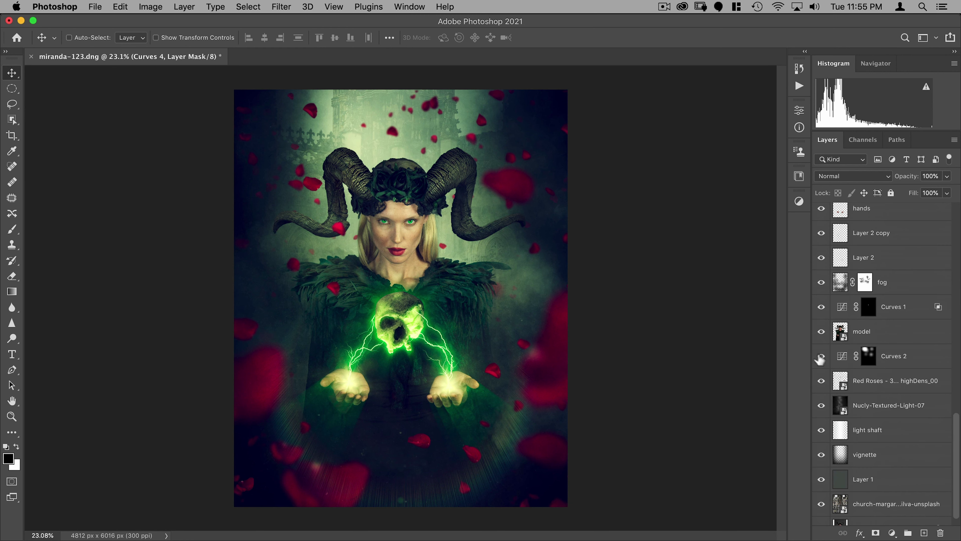
left_click(821, 332)
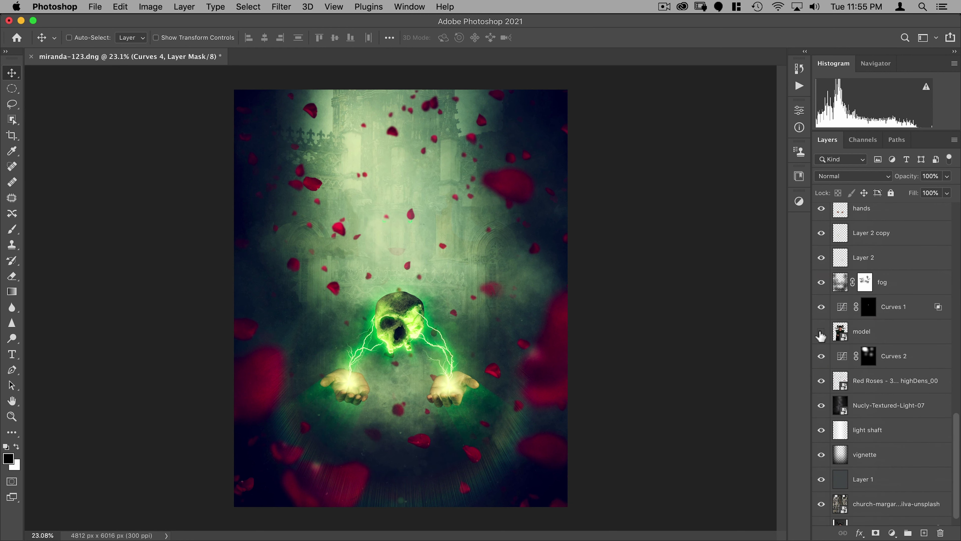
left_click(821, 332)
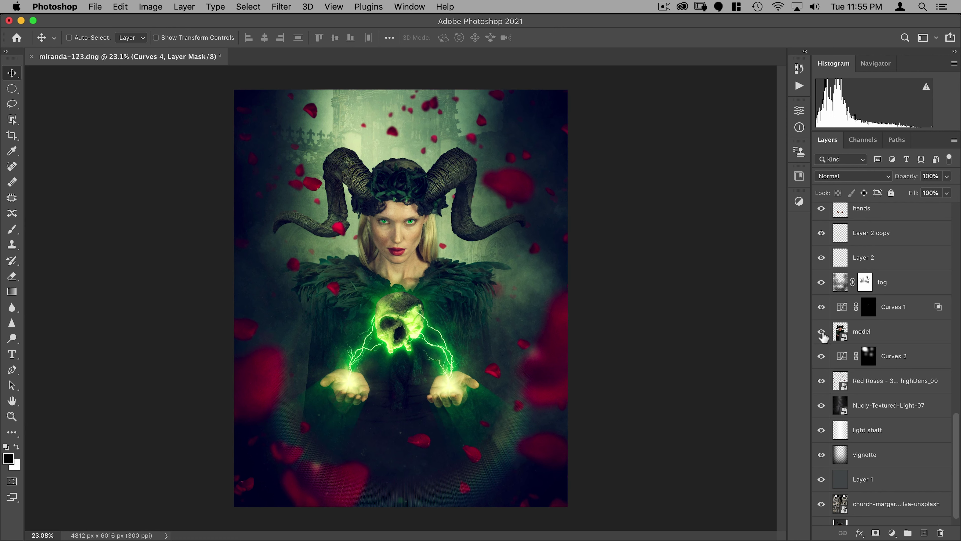
left_click(840, 331)
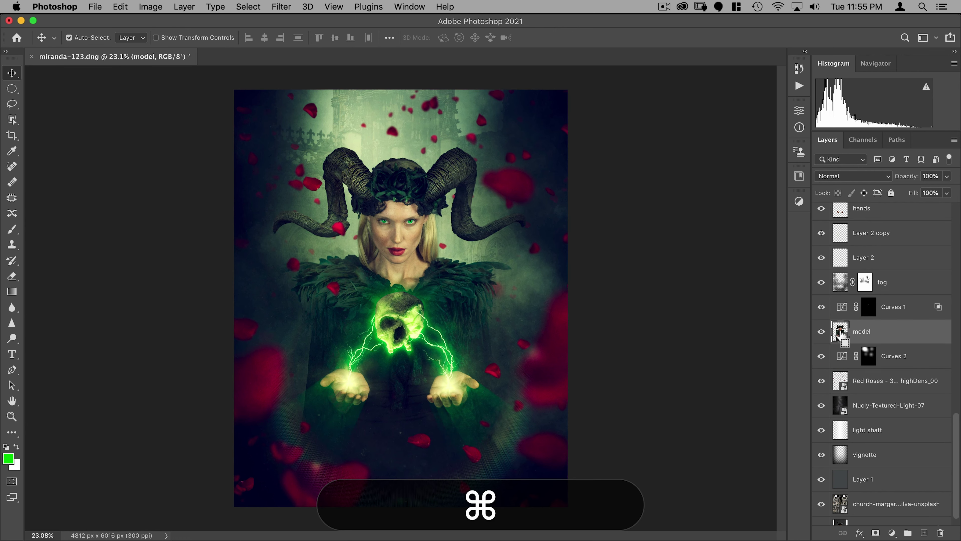
key("super+m")
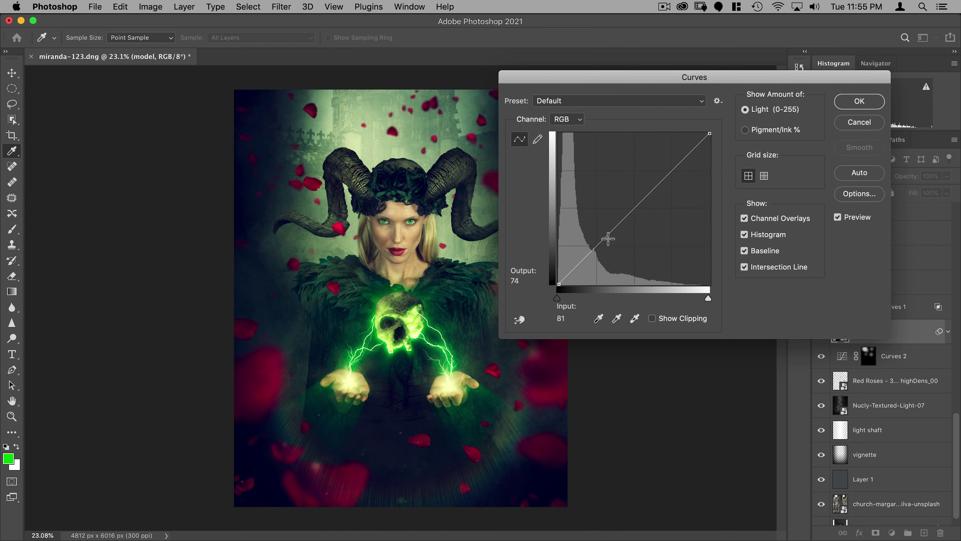
left_click_drag(609, 235, 612, 245)
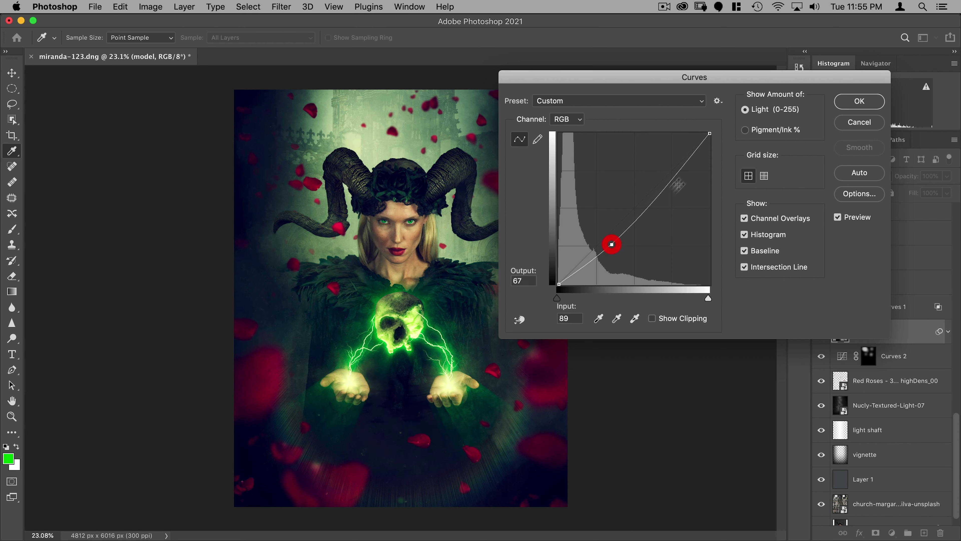
left_click(650, 204)
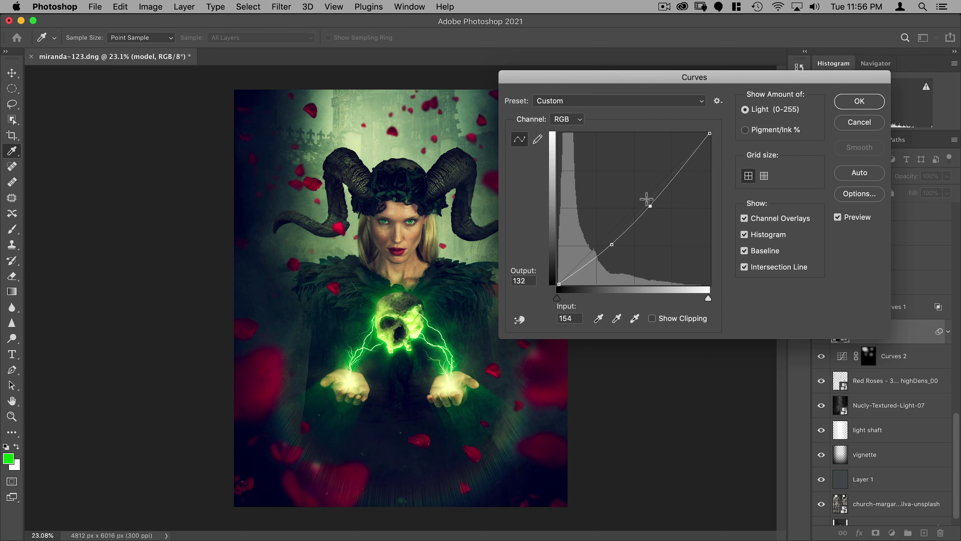
left_click_drag(647, 199, 648, 201)
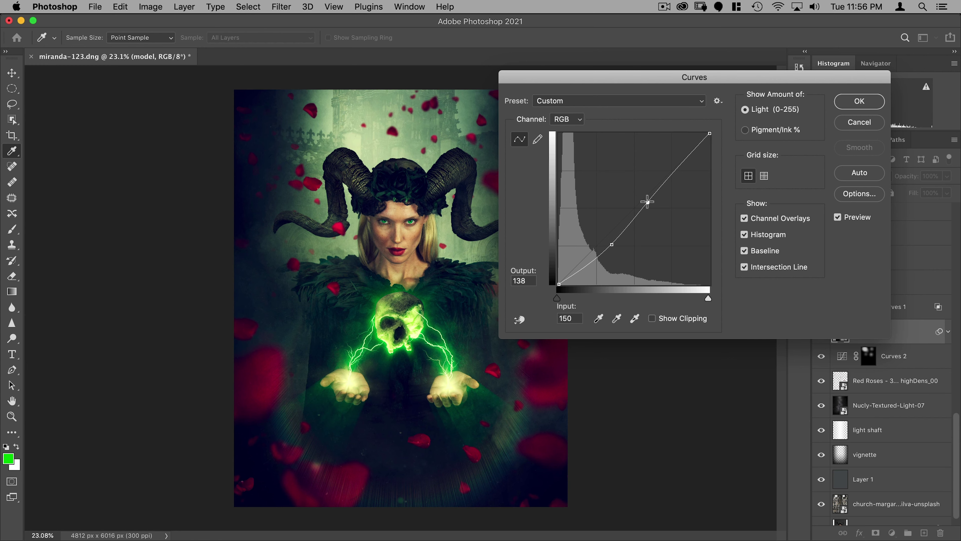
left_click(859, 101)
key("v")
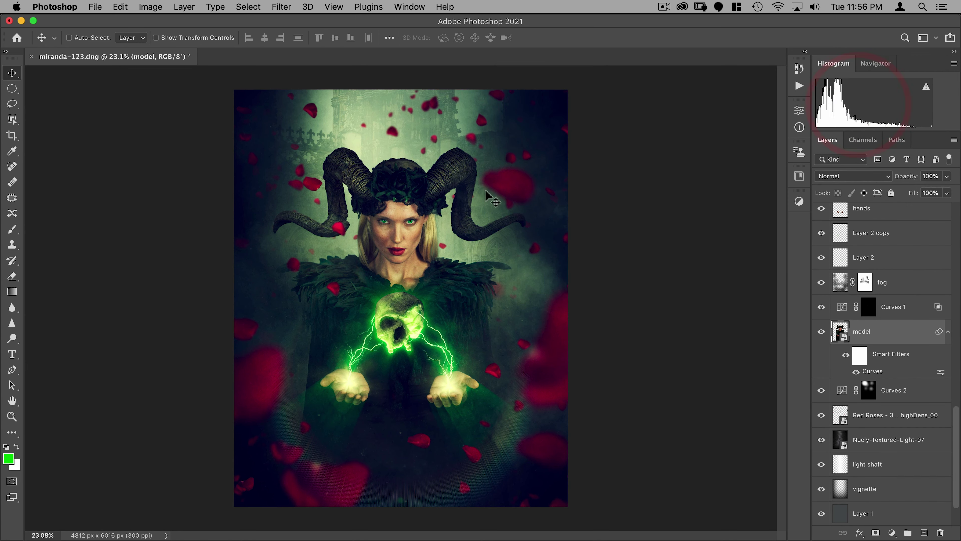
- Add a new layer above Curves 4 named "optics light leak" and stamp all visible layers into it
left_click(924, 533)
double_click(864, 215)
type("o")
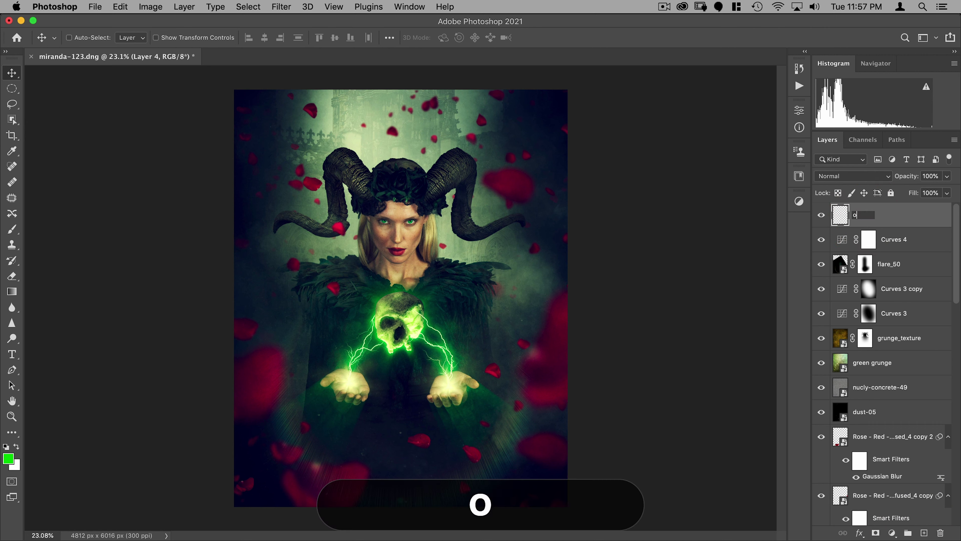
type("ptics light leak")
key("Return")
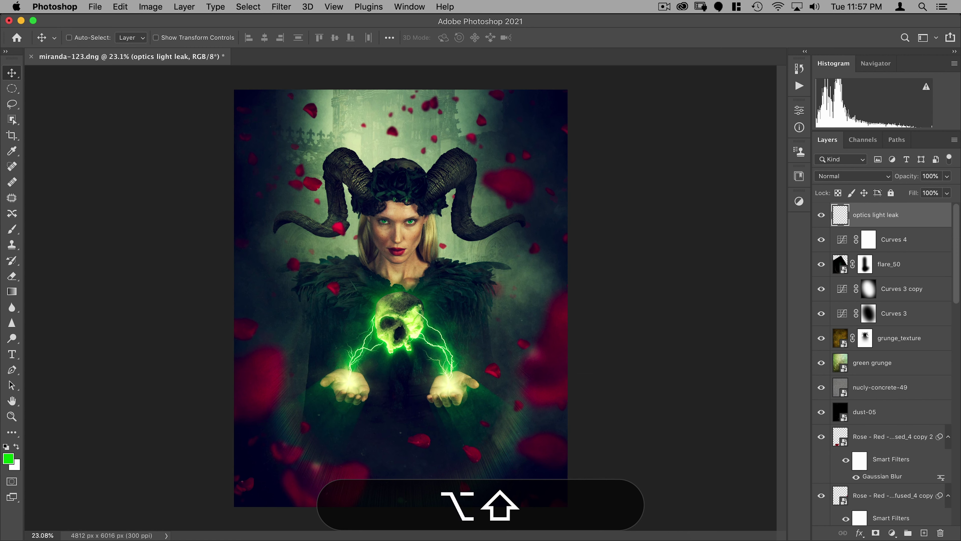
key("alt+shift+super+e")
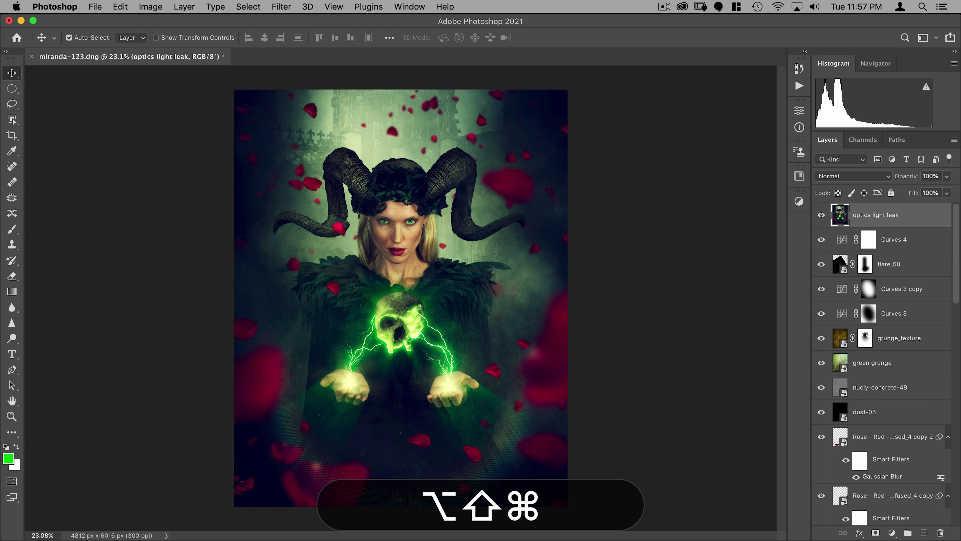
- Open the stamped layer in the Boris FX Optics filter and show its Light filters
left_click(281, 7)
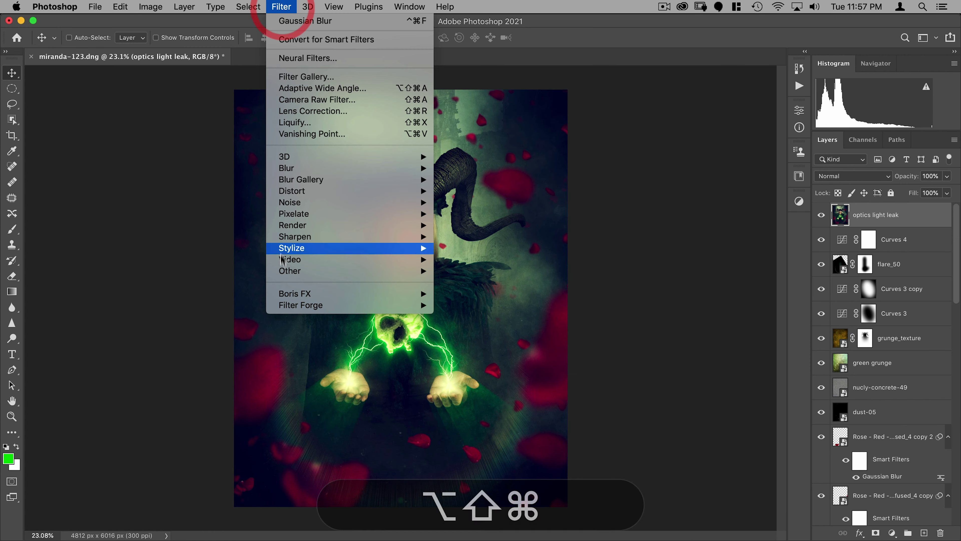
mouse_move(307, 293)
left_click(439, 292)
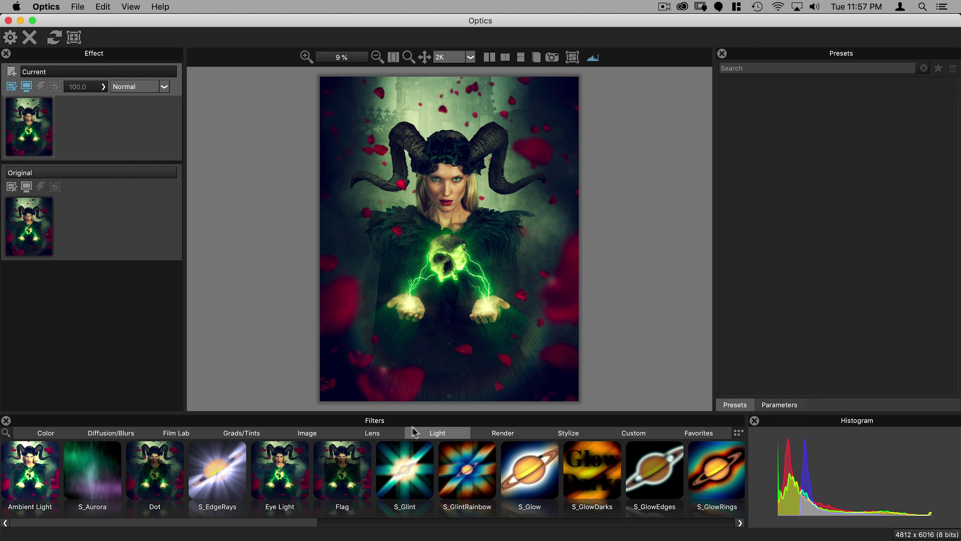
left_click(436, 436)
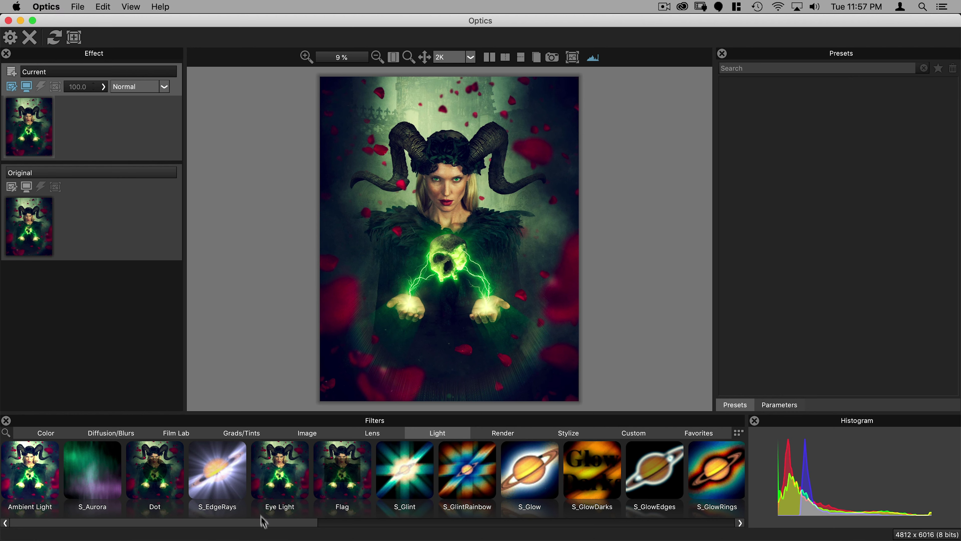
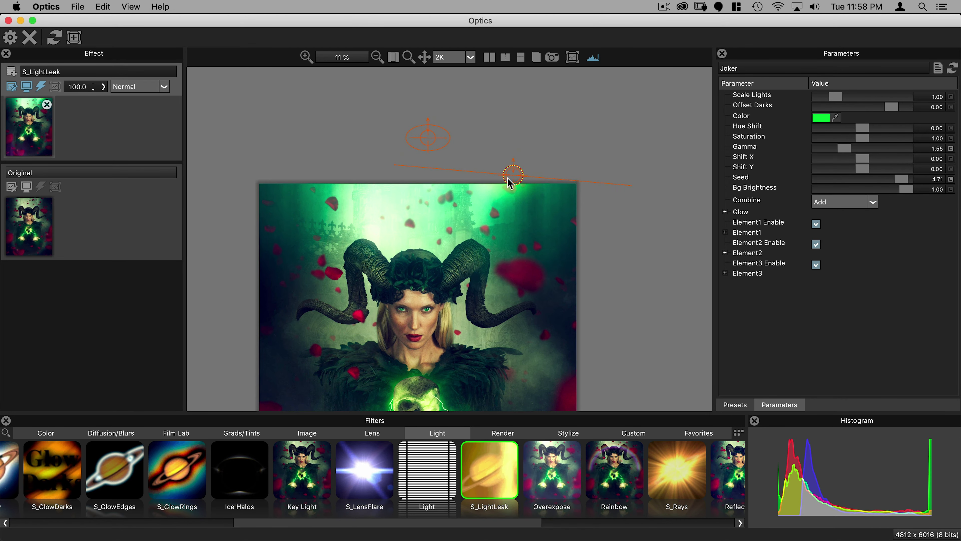
- Move the third light leak element from above the image to the image's left edge, about level with the hands
left_click(511, 185)
left_click_drag(515, 176, 430, 348)
scroll(483, 285, "down", 5)
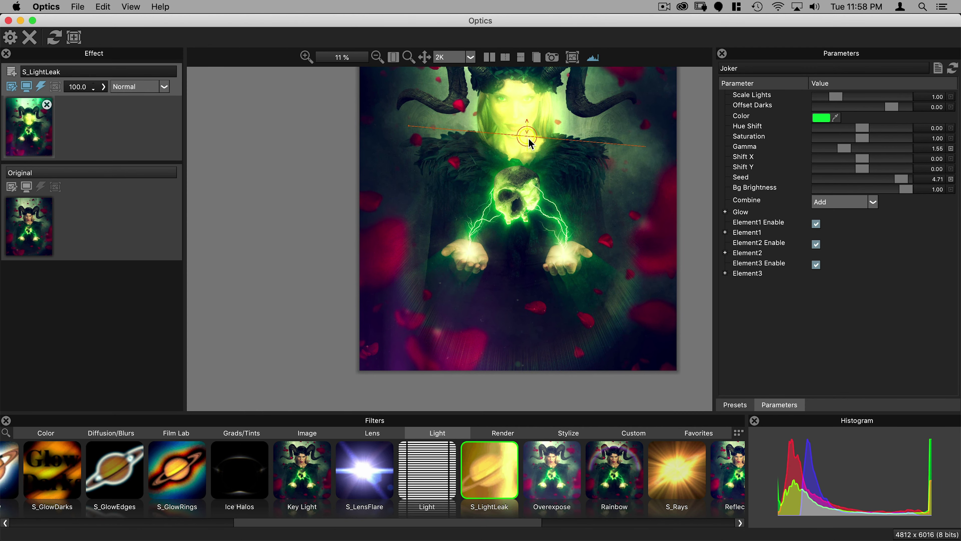
left_click_drag(529, 139, 357, 283)
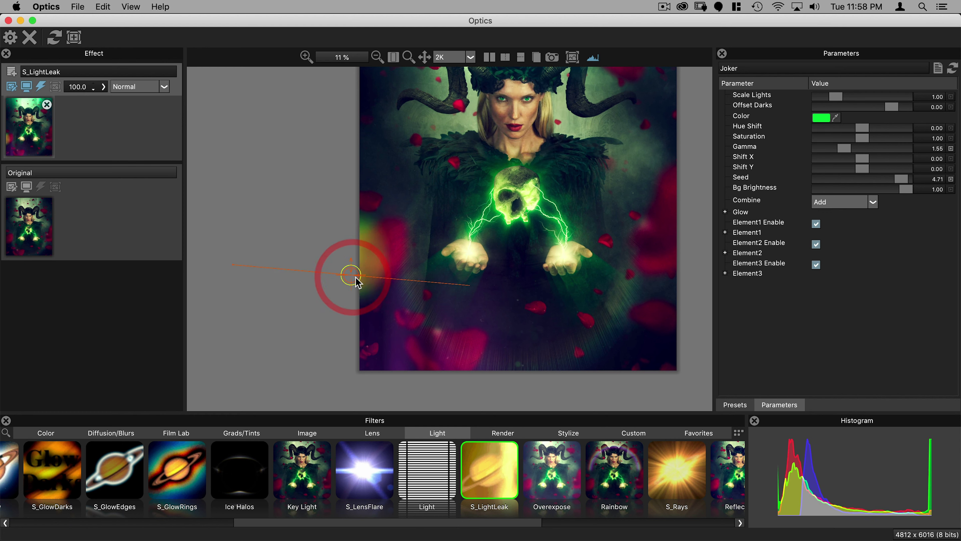
- Set the light leak's Element3 Outer Color to dark maroon and its Mid Color to deep magenta-red
left_click(725, 273)
left_click(821, 326)
left_click(627, 336)
left_click(822, 338)
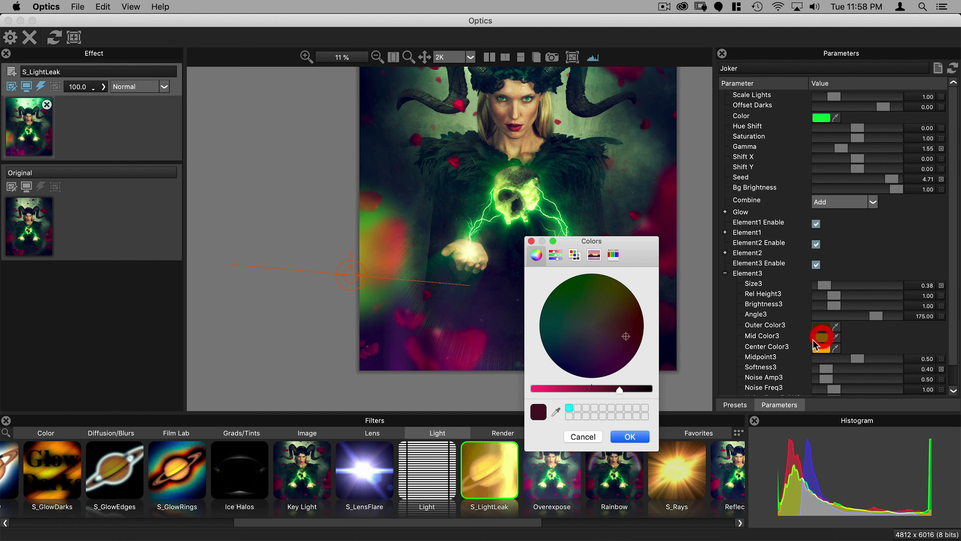
left_click(632, 435)
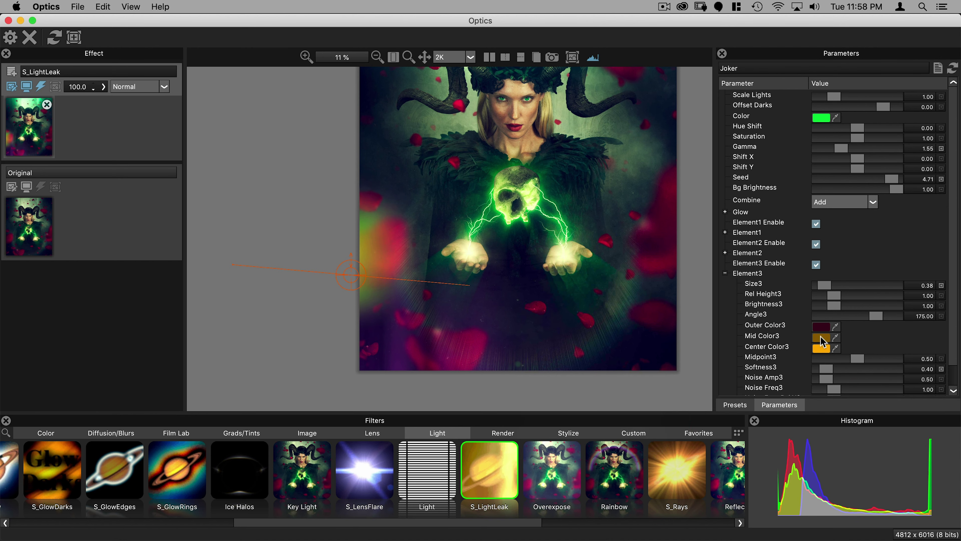
left_click(821, 338)
left_click(622, 338)
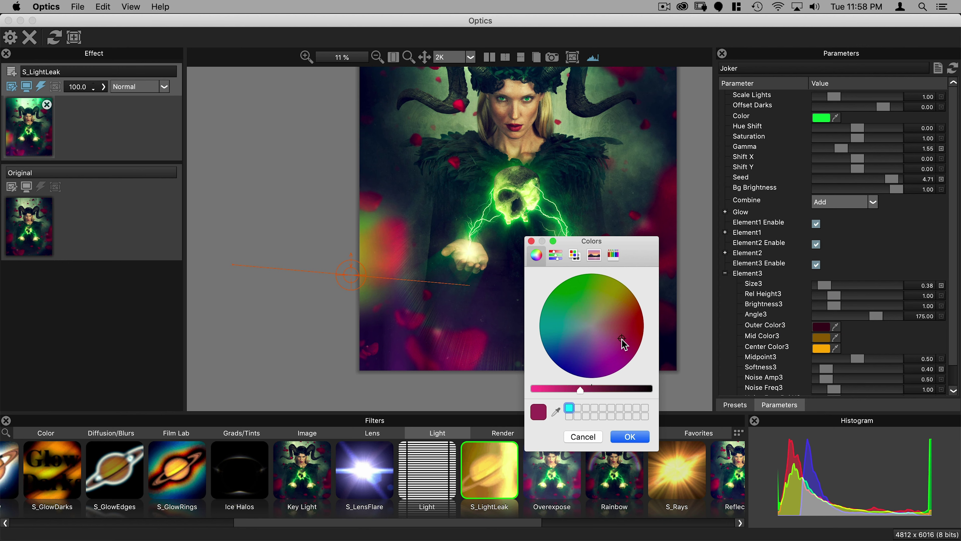
left_click(630, 437)
- Set Element3's Center Color to vivid pinkish red and nudge the element down the image's left edge
left_click(822, 348)
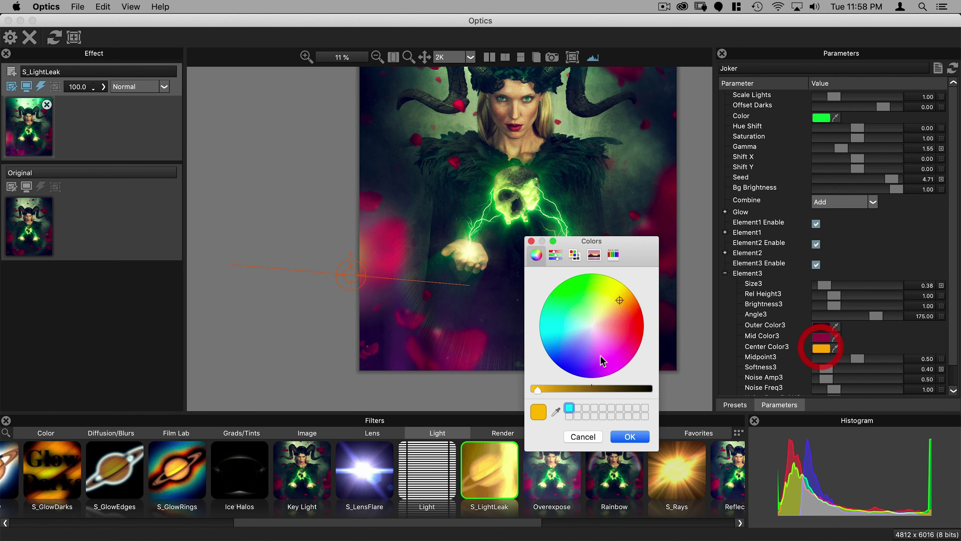
left_click(627, 340)
left_click(627, 344)
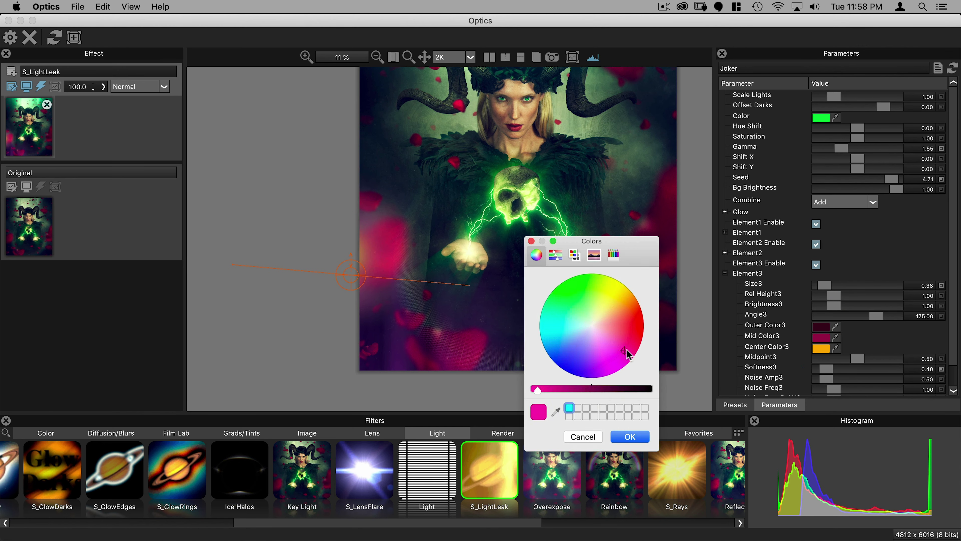
left_click(627, 345)
left_click(631, 437)
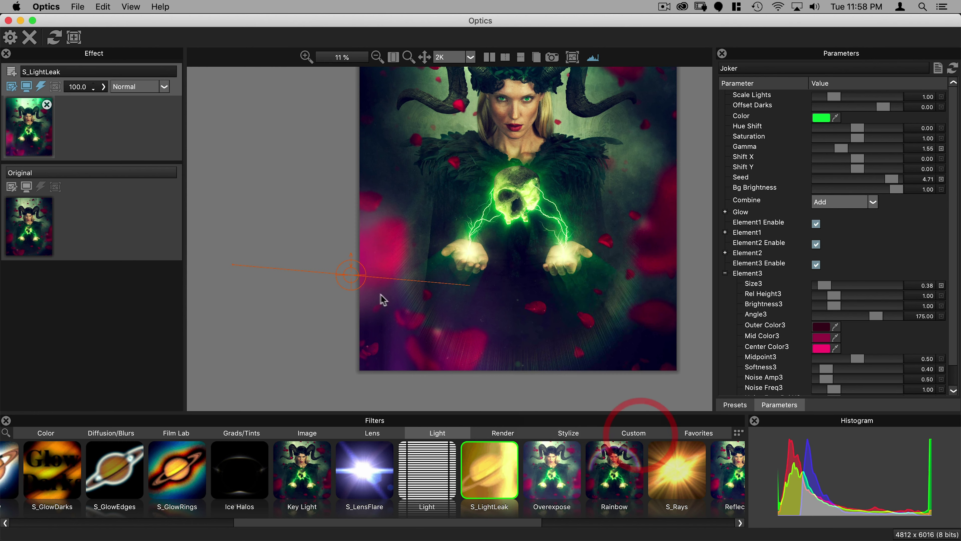
mouse_move(352, 276)
left_mouse_down()
mouse_move(358, 315)
mouse_move(363, 293)
left_mouse_up()
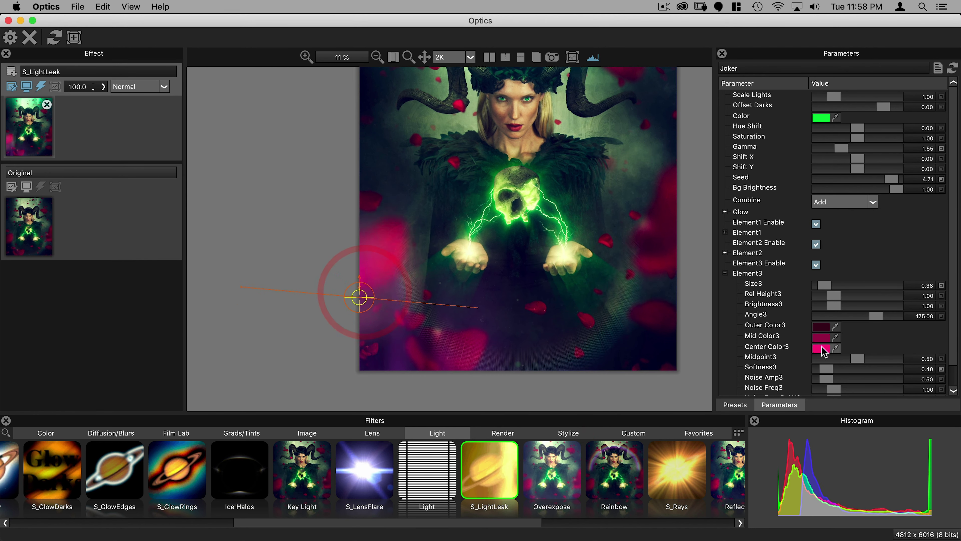
left_click(823, 347)
left_click(635, 348)
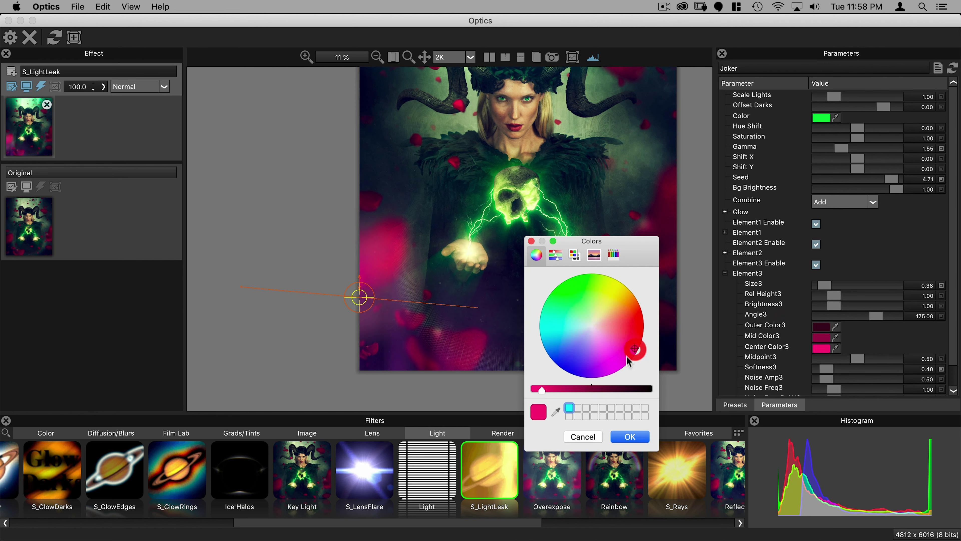
left_click(629, 437)
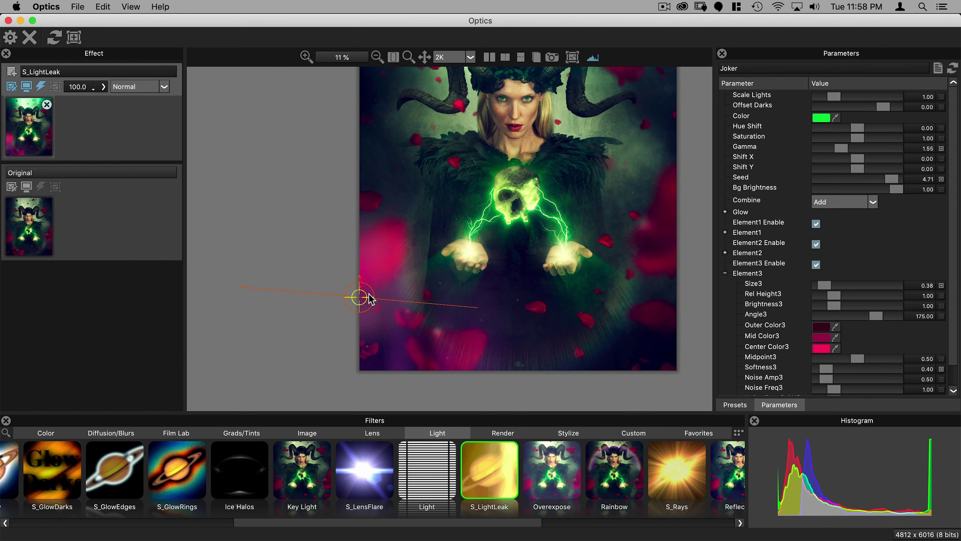
- Raise Element3 slightly along the image's left edge and set its size to 0.39
left_click_drag(366, 294, 369, 272)
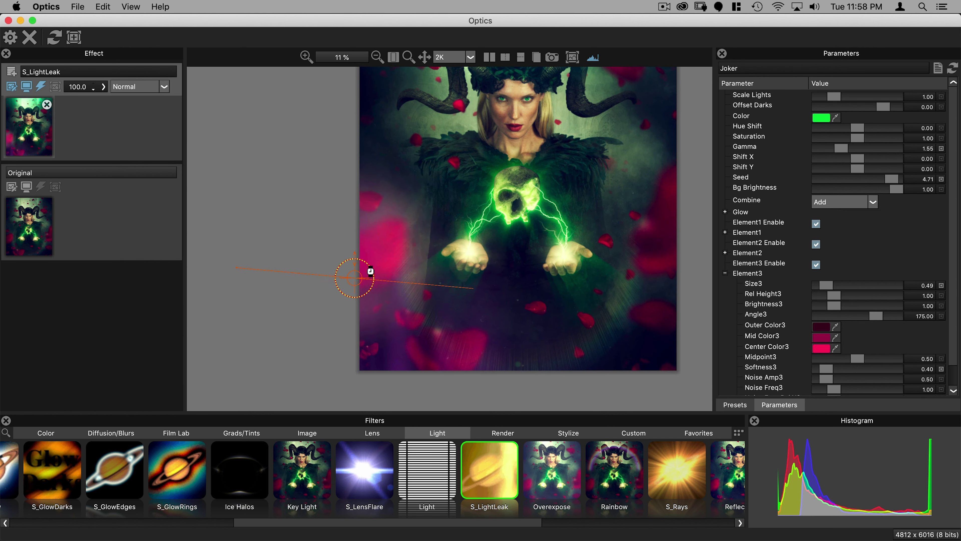
left_click_drag(370, 272, 369, 274)
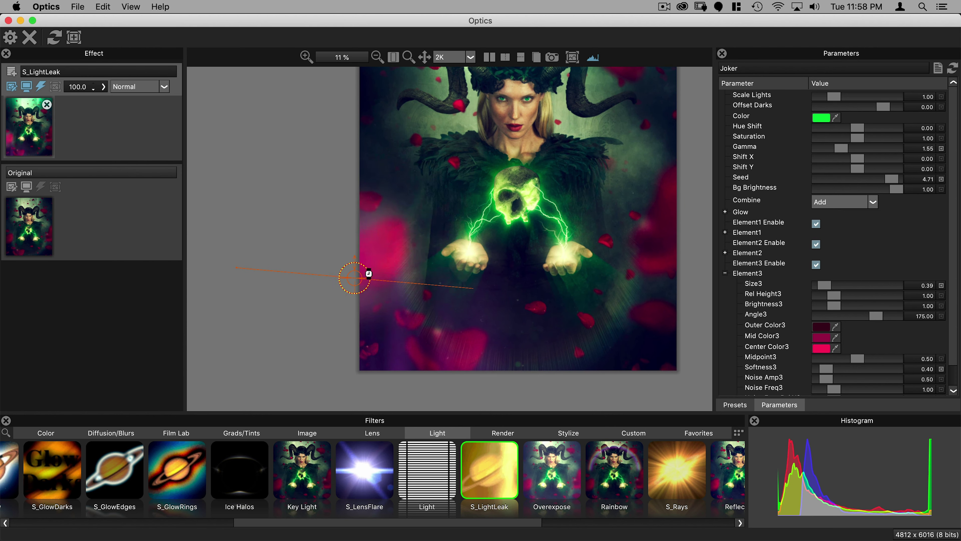
- Move the Element3 light leak down the image's left edge, below the level of the hands
left_click(357, 276)
left_click_drag(358, 274, 345, 318)
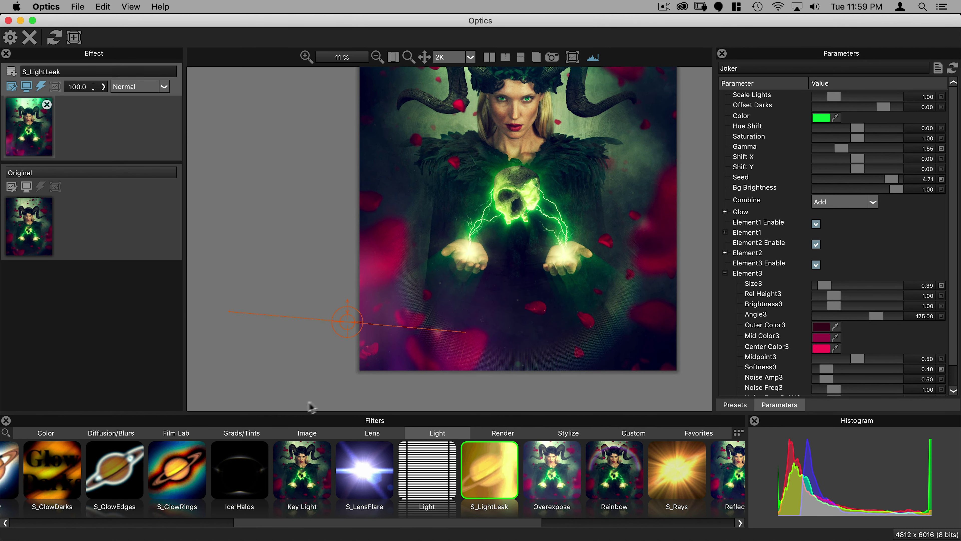
left_click(394, 57)
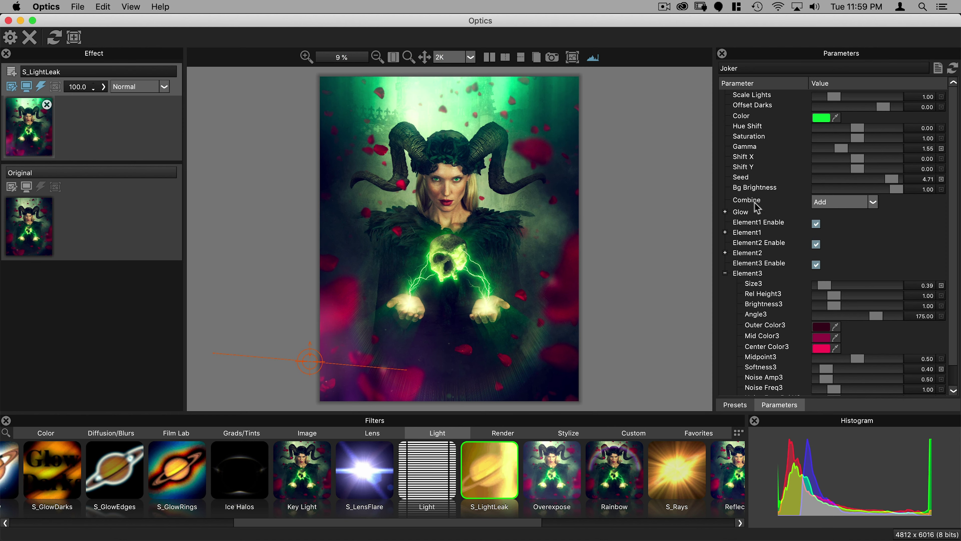
- Set the light leak's Combine mode to Leaks Only and apply the effect to return to Photoshop
left_click(817, 206)
left_click(872, 202)
left_click(831, 229)
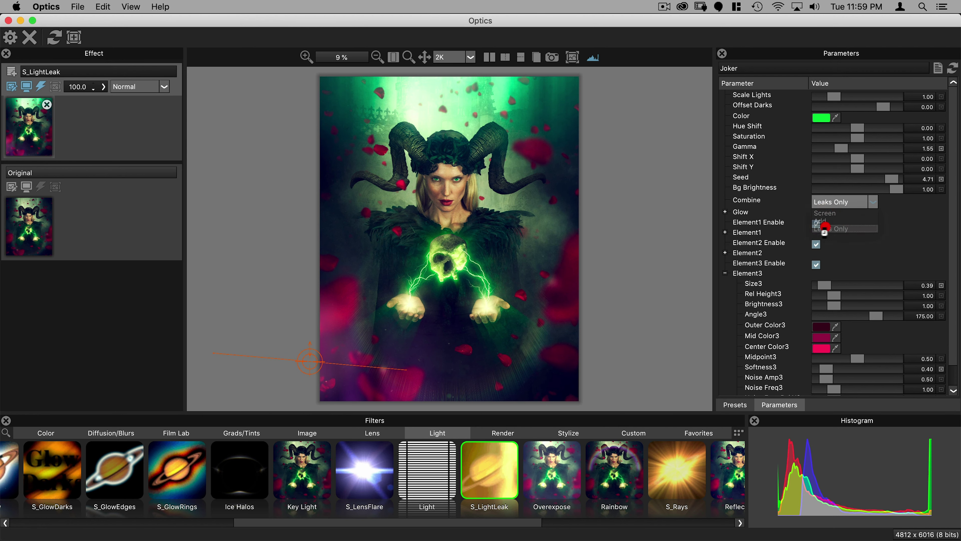
left_click(10, 36)
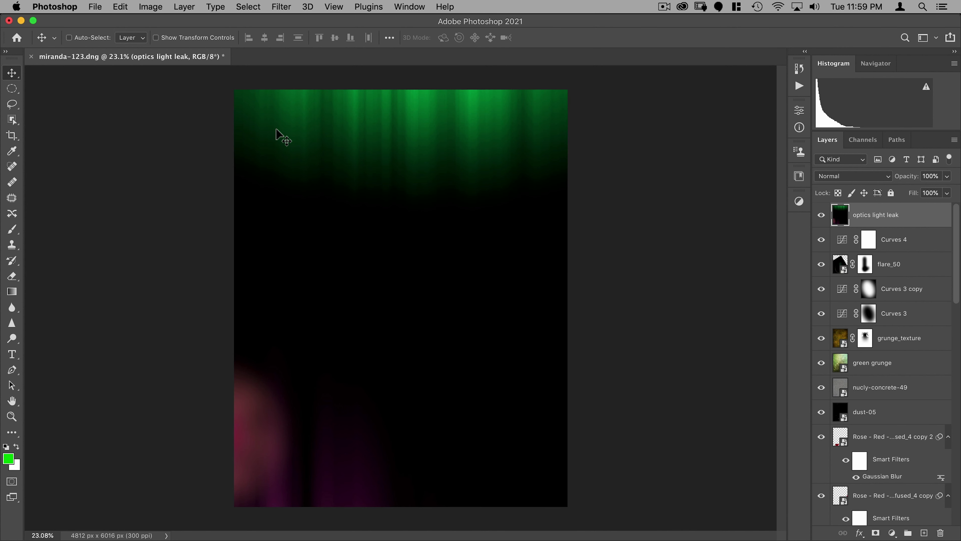
- Blend the optics light leak layer with Linear Dodge (Add), compare the image without it, and set its opacity to 87%
left_click(829, 176)
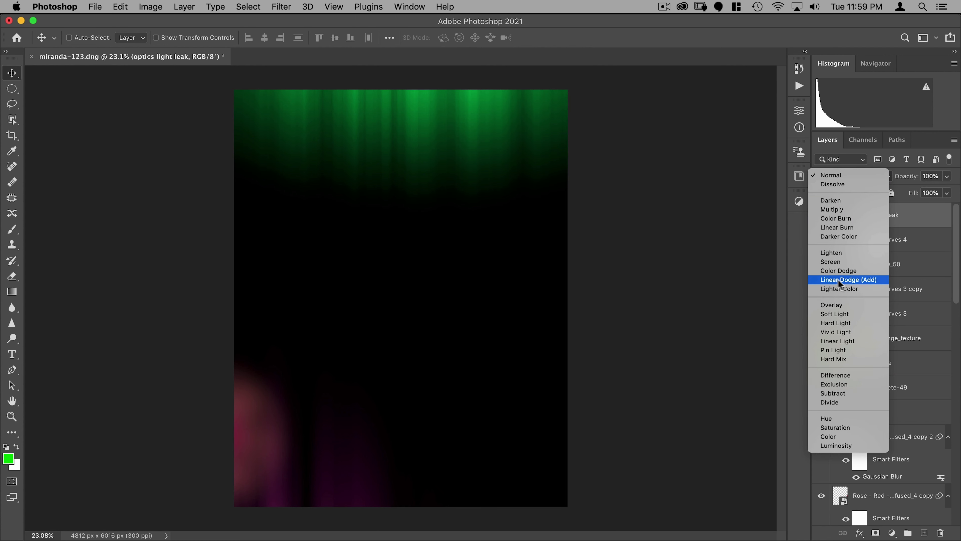
left_click(866, 283)
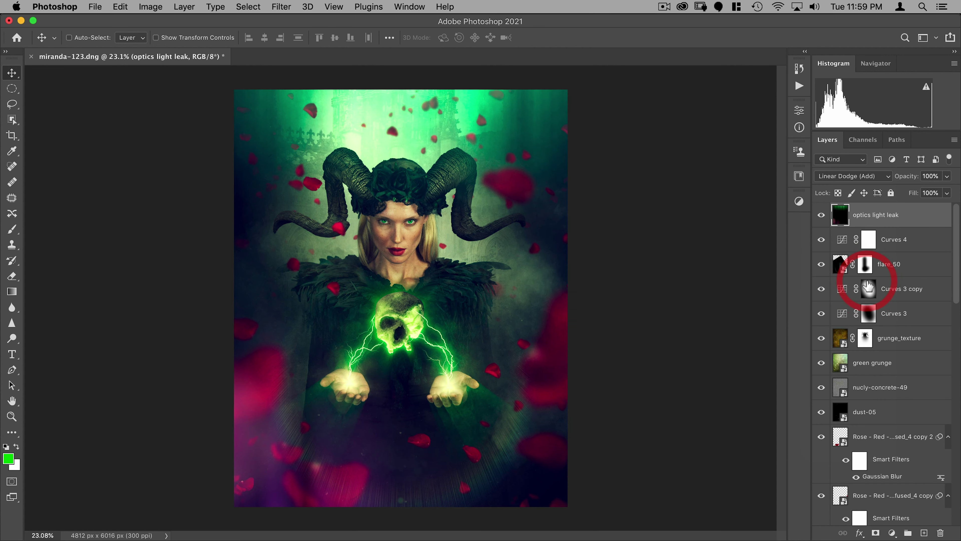
left_click(821, 216)
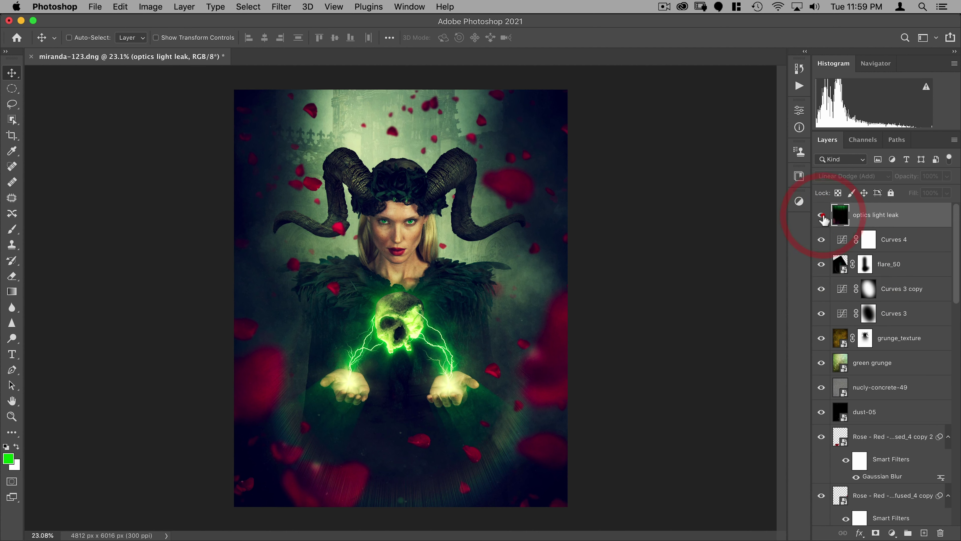
left_click(822, 216)
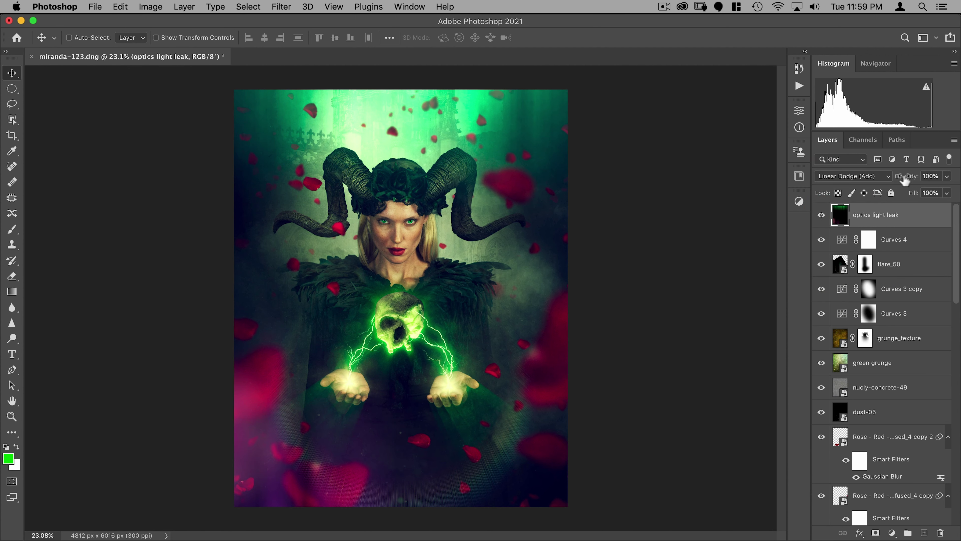
left_click_drag(910, 178, 902, 181)
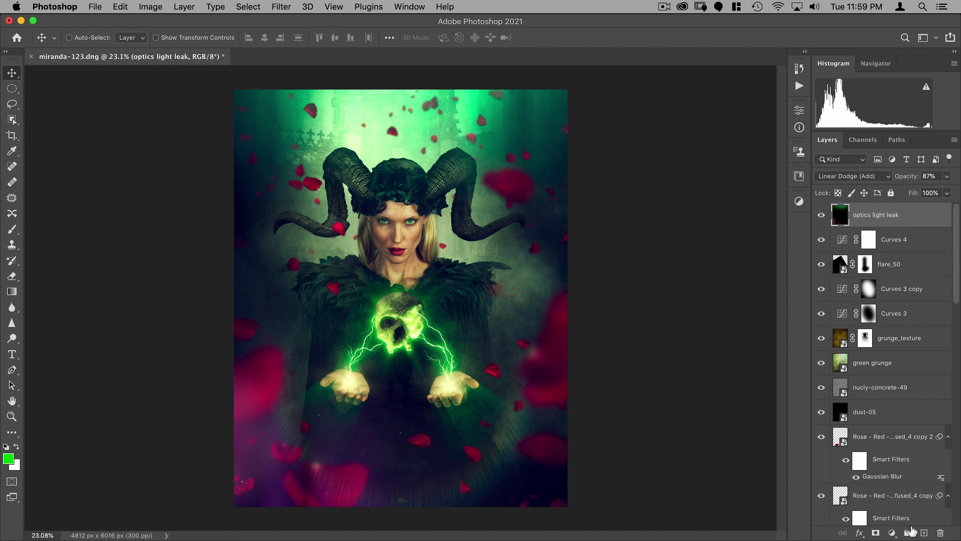
- Add a new top layer named sharpness and stamp all visible layers into it
left_click(924, 533)
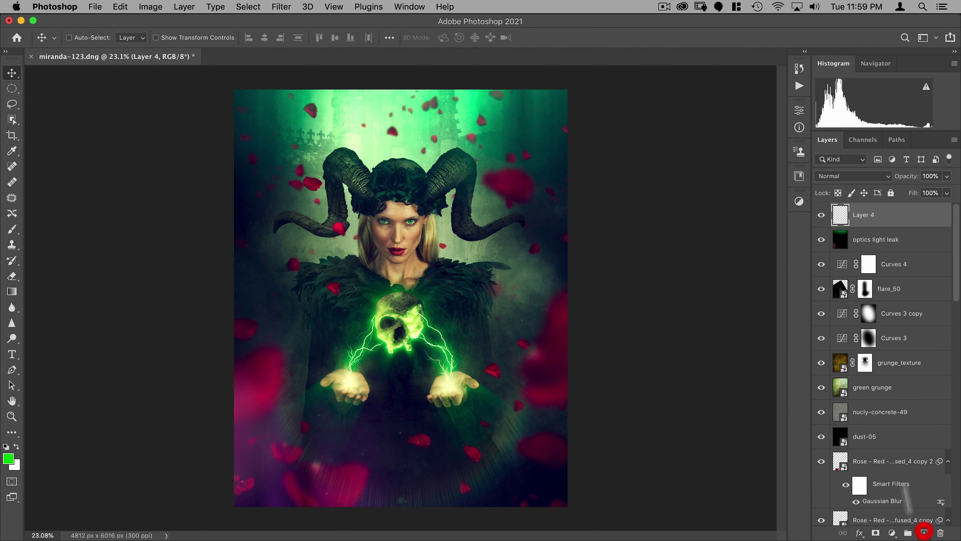
double_click(865, 215)
type("sha")
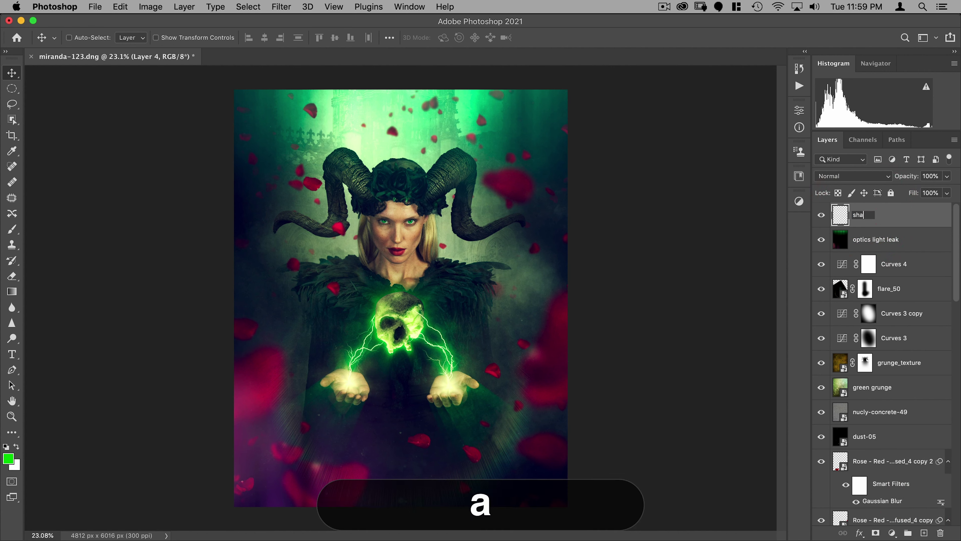
type("rpness")
key("Return")
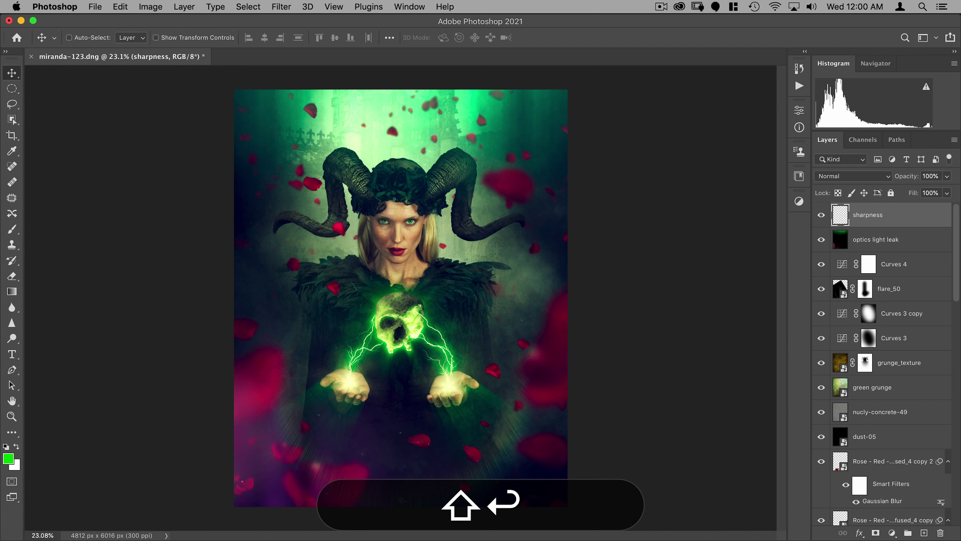
key("alt+shift+super+e")
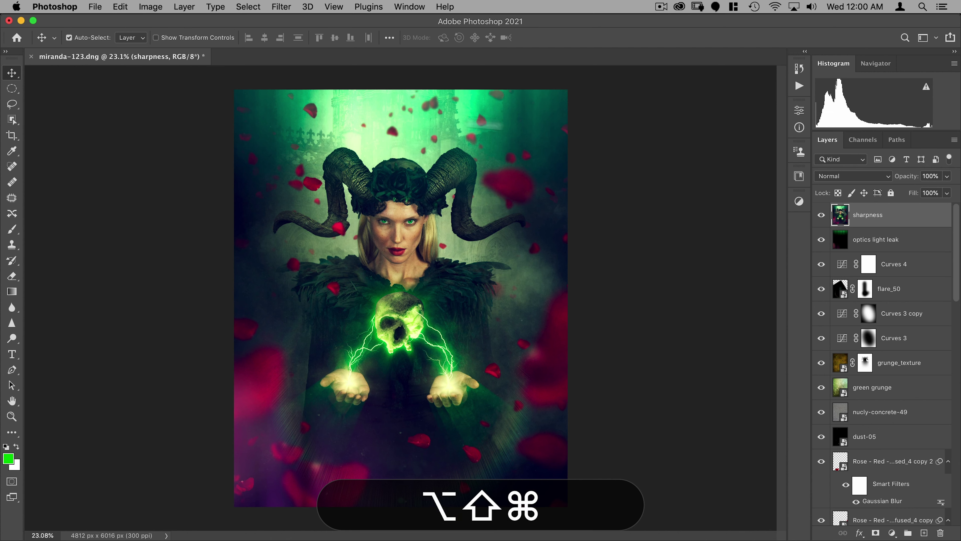
- Apply a High Pass filter to the sharpness layer and set its blend mode to Linear Light
left_click(282, 6)
mouse_move(320, 271)
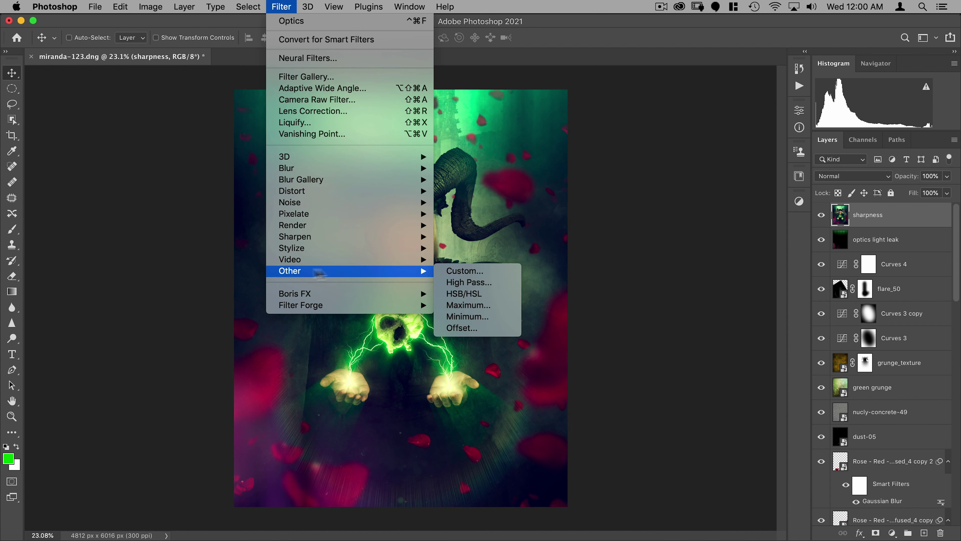
left_click(469, 282)
key("Return")
left_click(854, 176)
left_click(839, 381)
key("super+0")
left_click(439, 284, "super")
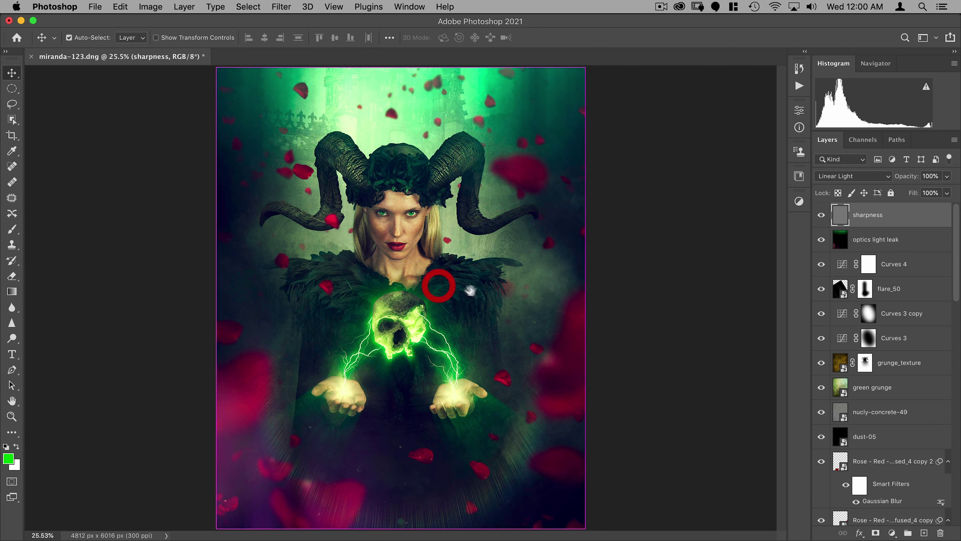
- Lower the highlight end of the Blue curve in Curves 4 and place a point at input 189, output 145
double_click(841, 265)
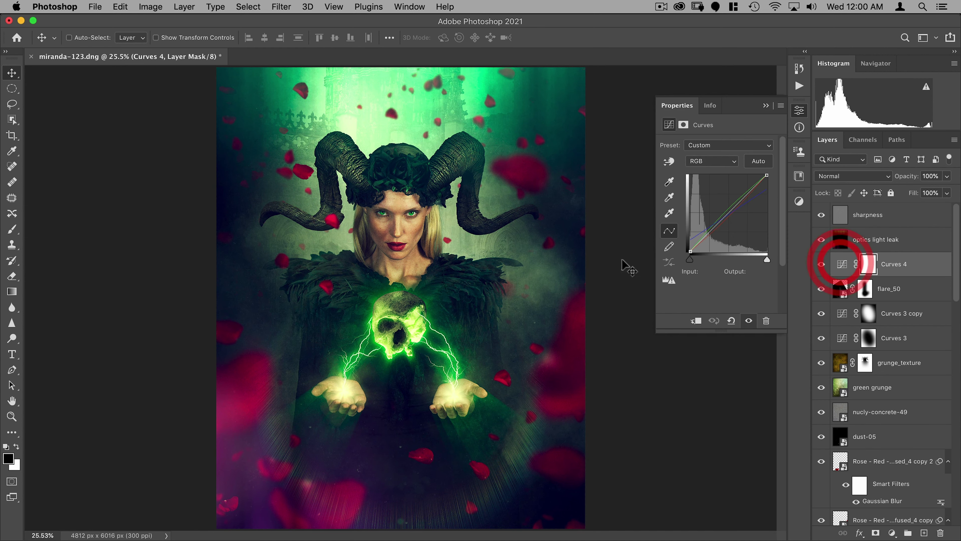
left_click(708, 160)
left_click(707, 188)
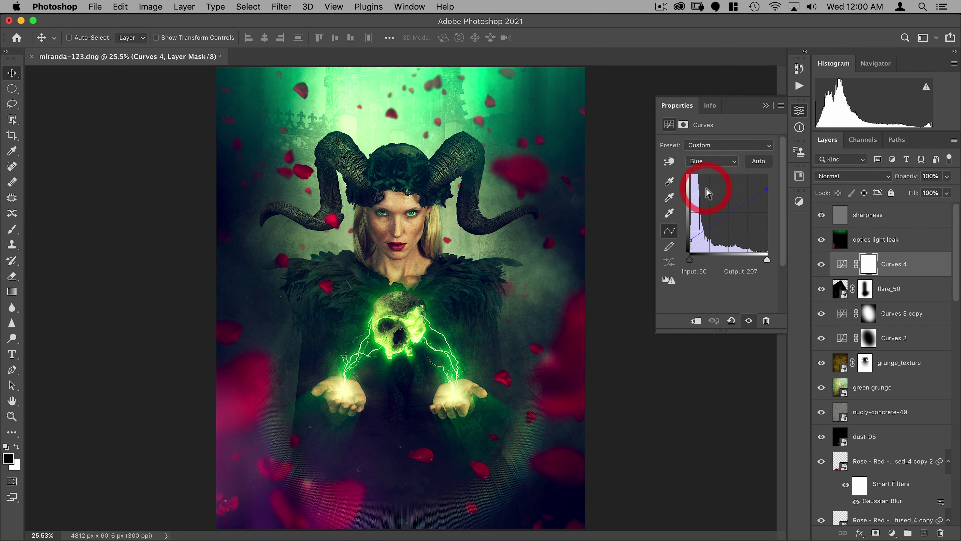
left_click_drag(766, 190, 746, 206)
left_click(747, 207)
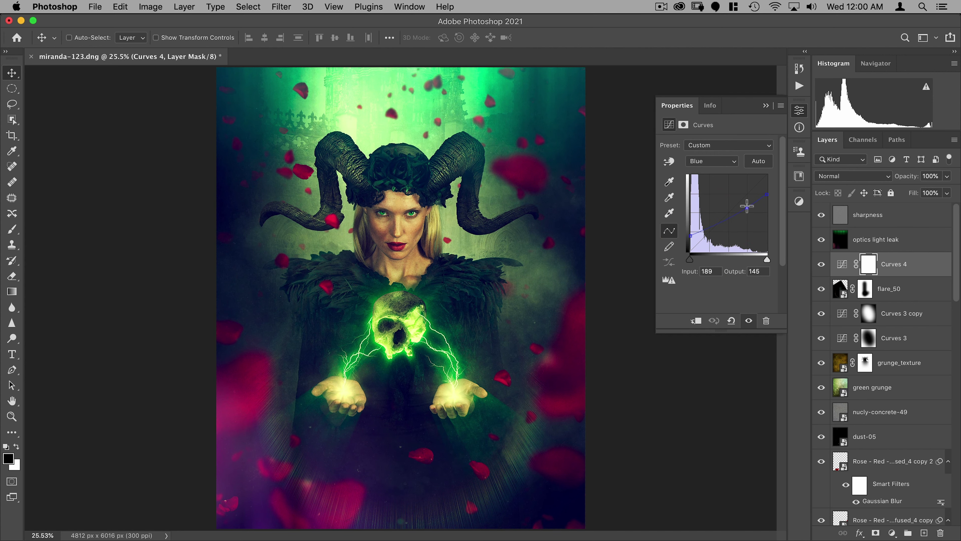
left_click(801, 111)
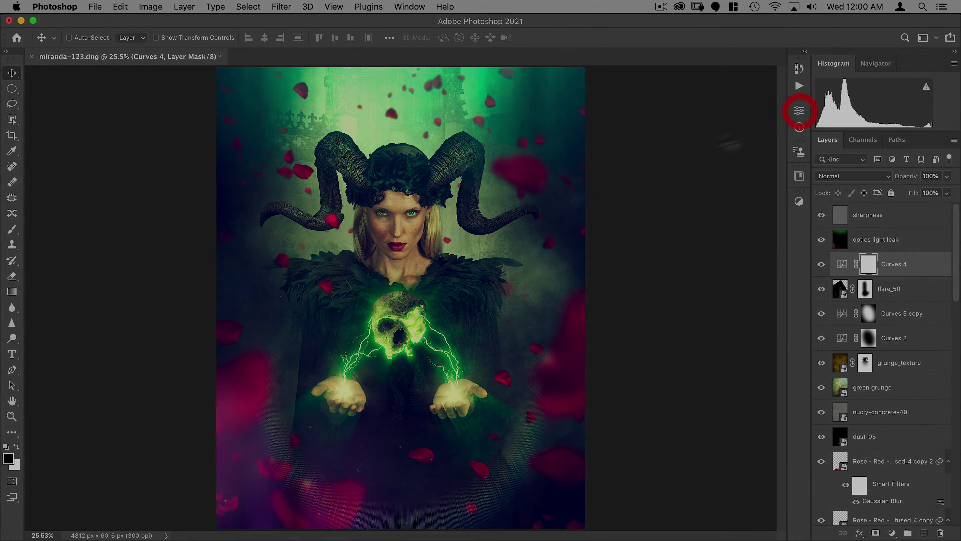